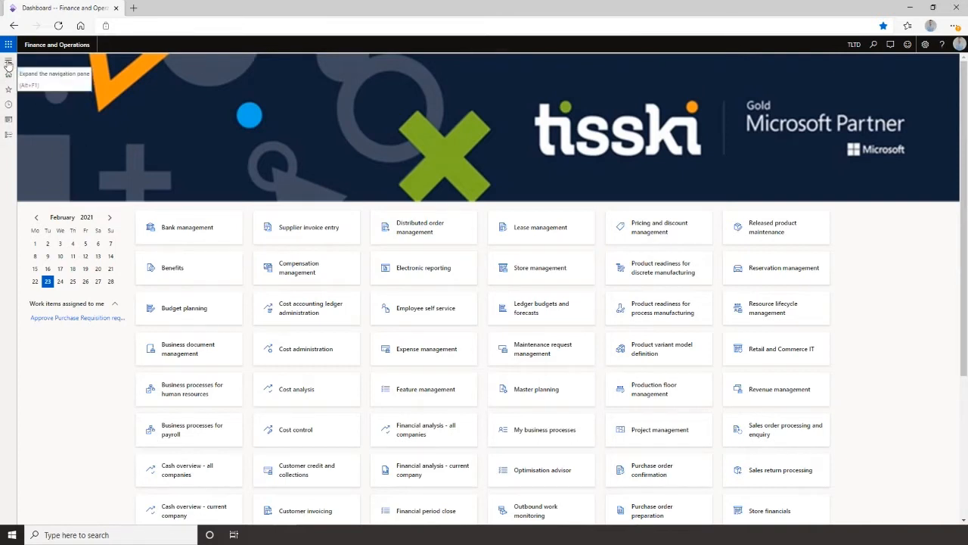
{"action": "left_click", "coordinate": [9, 62]}
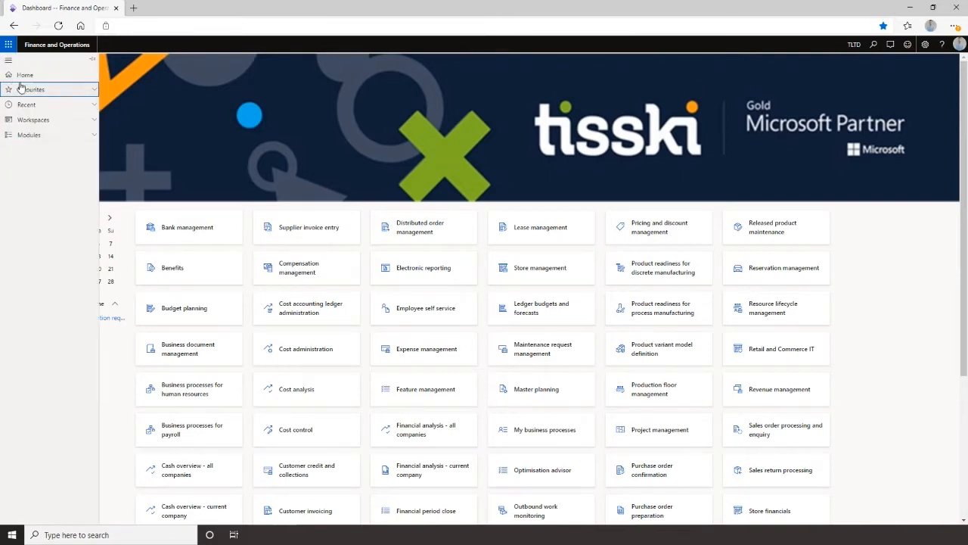
{"action": "left_click", "coordinate": [80, 140]}
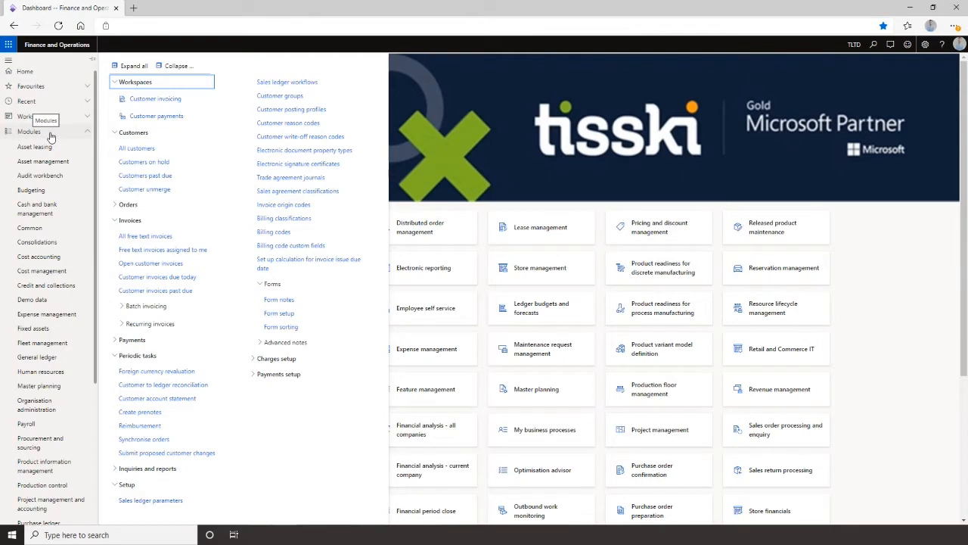
{"action": "left_click", "coordinate": [50, 134]}
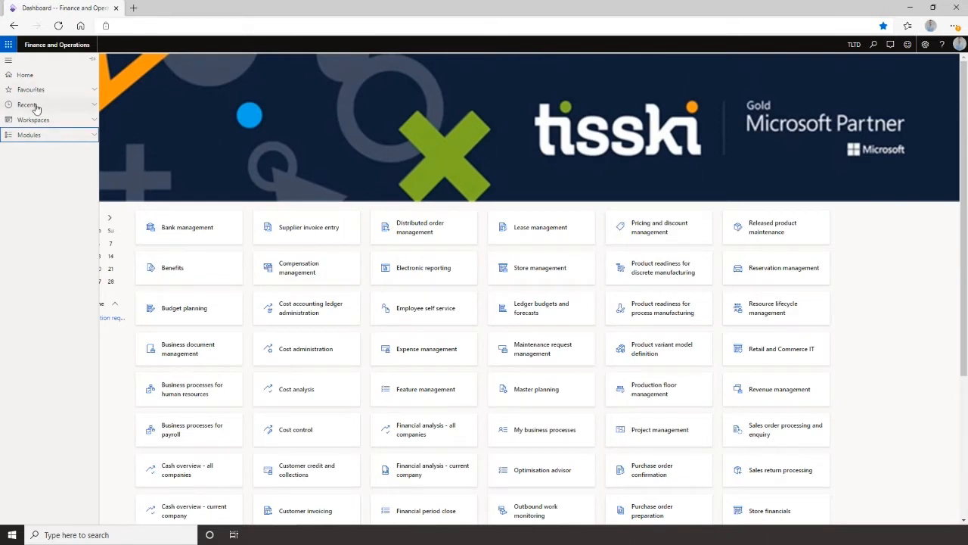
{"action": "left_click", "coordinate": [87, 92]}
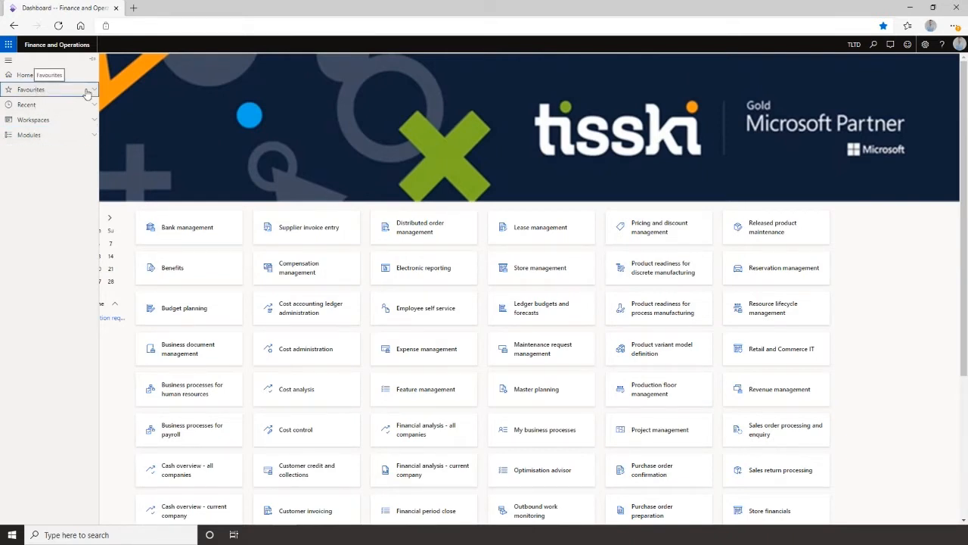
{"action": "left_click", "coordinate": [87, 92]}
{"action": "left_click", "coordinate": [80, 94]}
{"action": "left_click", "coordinate": [412, 318]}
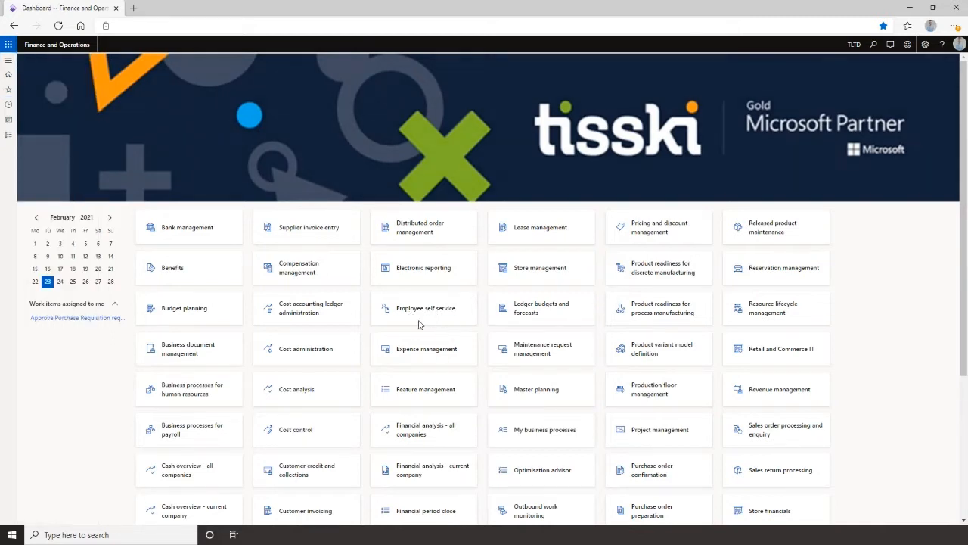
Open the Employee self service workspace and view both the personal and team information sections.
{"action": "left_click", "coordinate": [415, 311]}
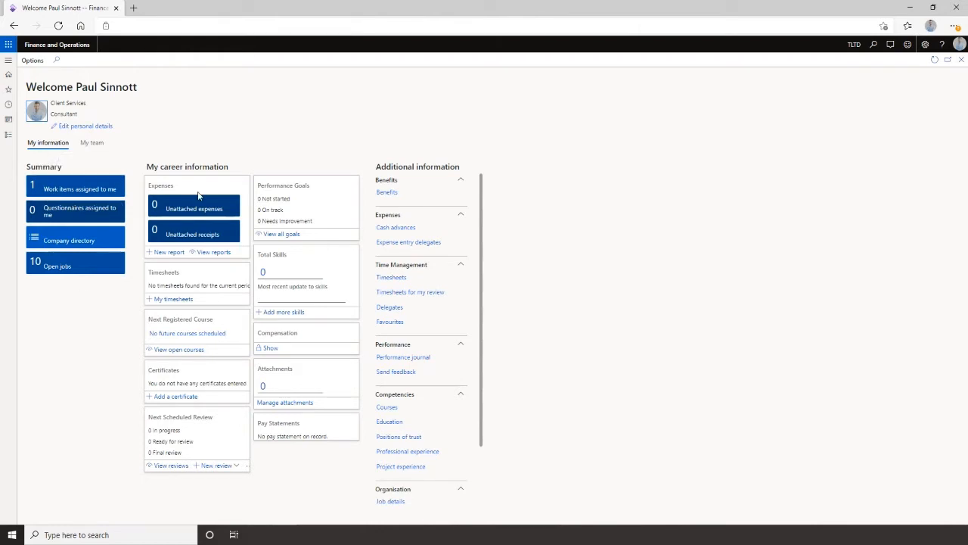
{"action": "left_click", "coordinate": [90, 144]}
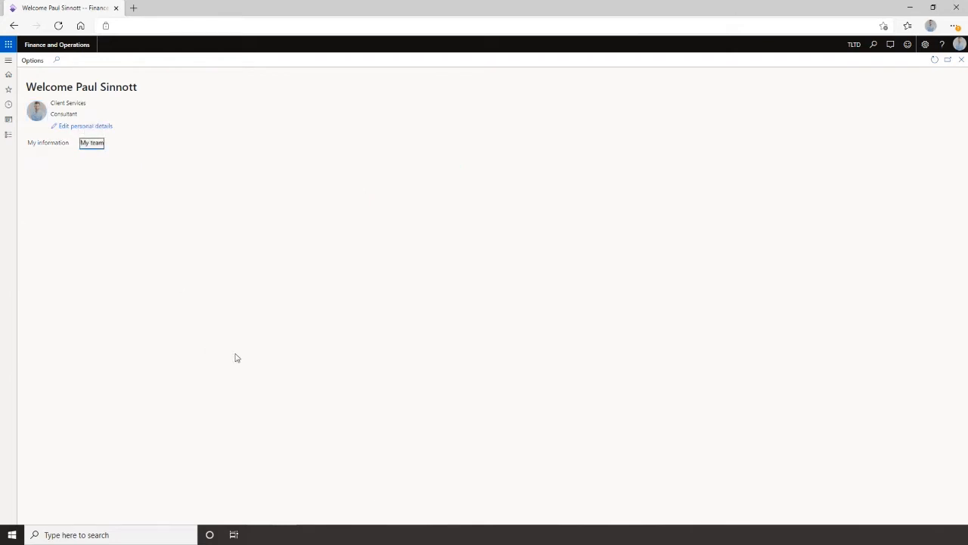
{"action": "left_click", "coordinate": [38, 143]}
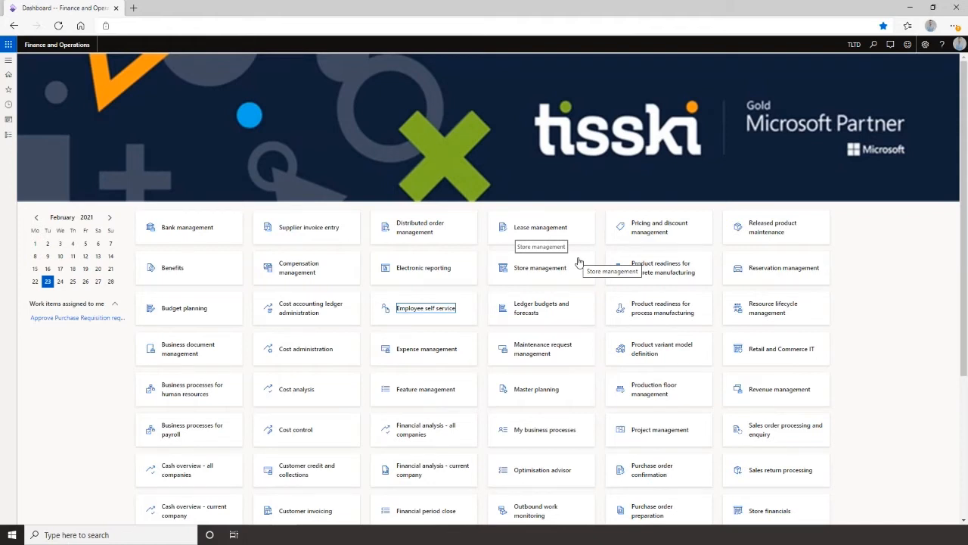
Open the All customers list from the Sales ledger module.
{"action": "left_click", "coordinate": [9, 60]}
{"action": "left_click", "coordinate": [43, 135]}
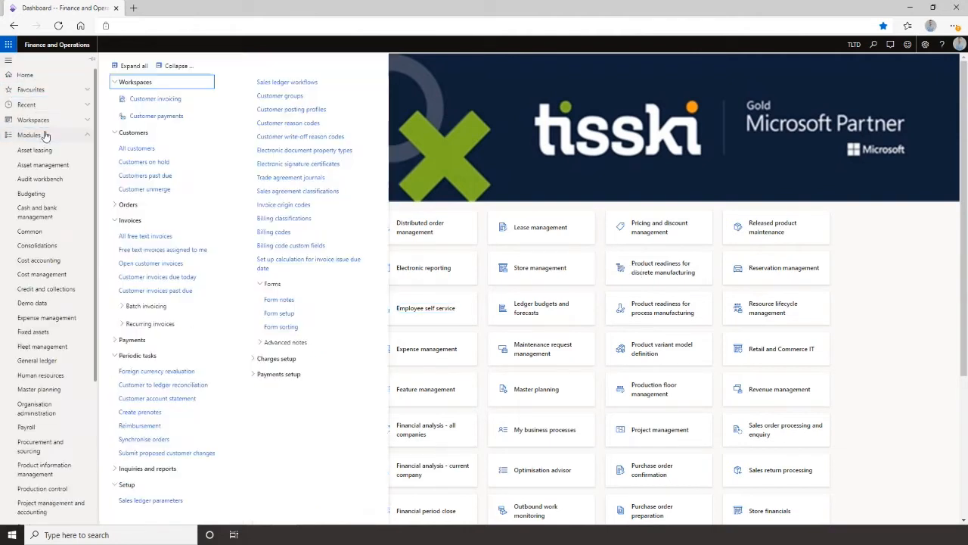
{"action": "left_click", "coordinate": [131, 147]}
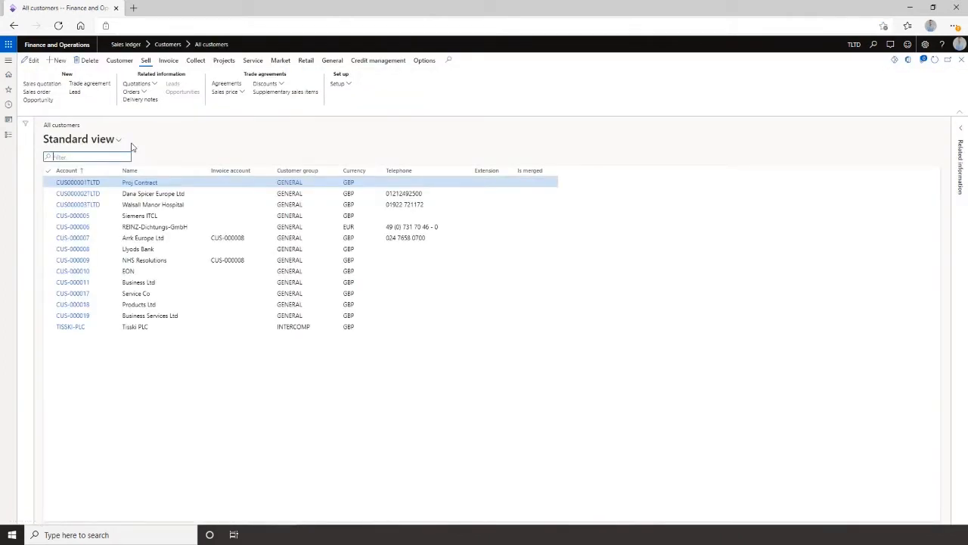
Start a new customer and enter Business Demo as its name.
{"action": "left_click", "coordinate": [56, 64]}
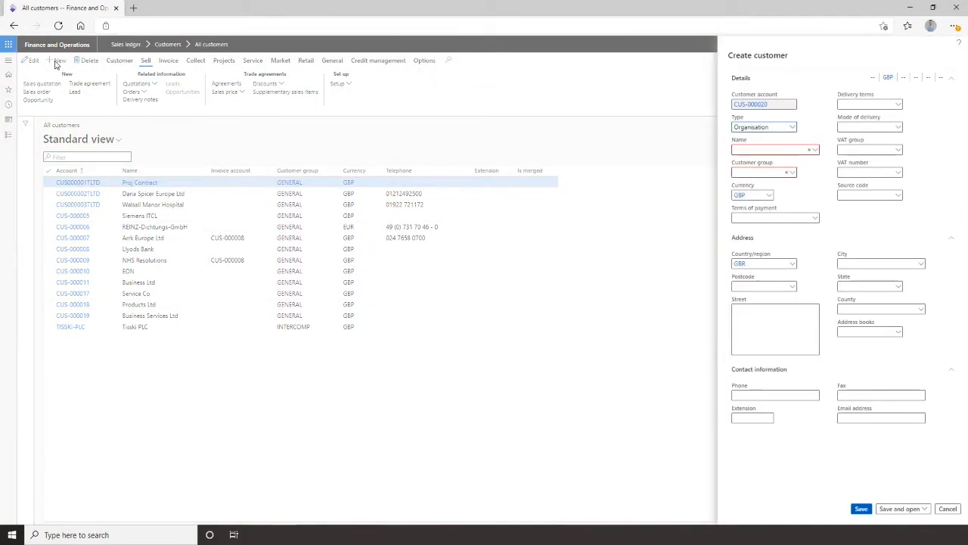
{"action": "left_click", "coordinate": [800, 149]}
{"action": "type", "text": "Business Demo"}
{"action": "key", "text": "Tab"}
Set the new customer's group to GENERAL and save the customer.
{"action": "left_click", "coordinate": [792, 172]}
{"action": "left_click", "coordinate": [759, 190]}
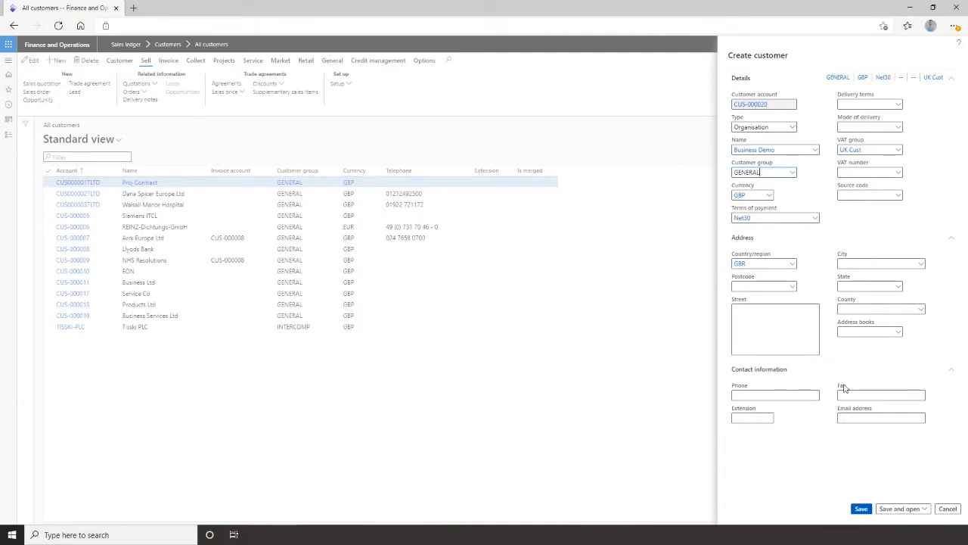
{"action": "left_click", "coordinate": [863, 509]}
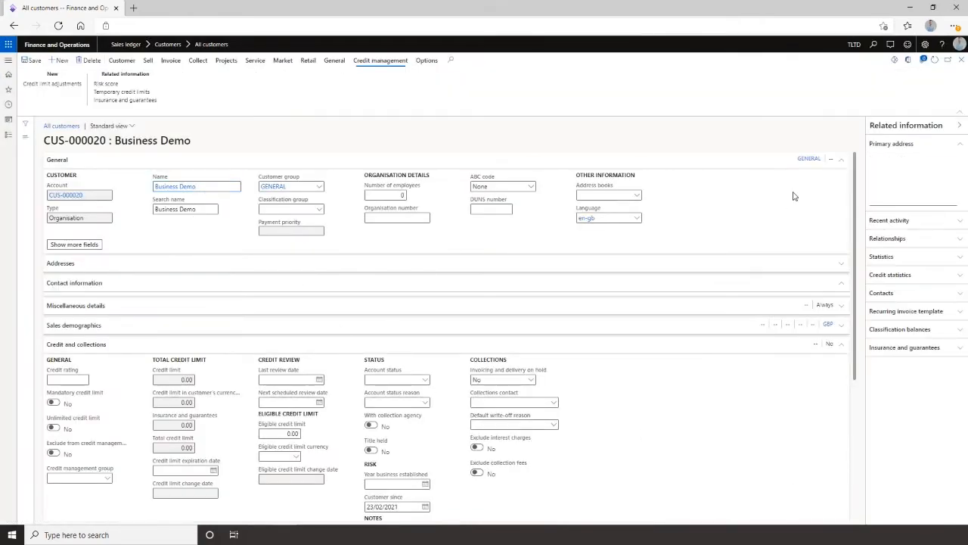
Reopen the Business Demo customer record and set its credit management group to Medium.
{"action": "left_click", "coordinate": [961, 60]}
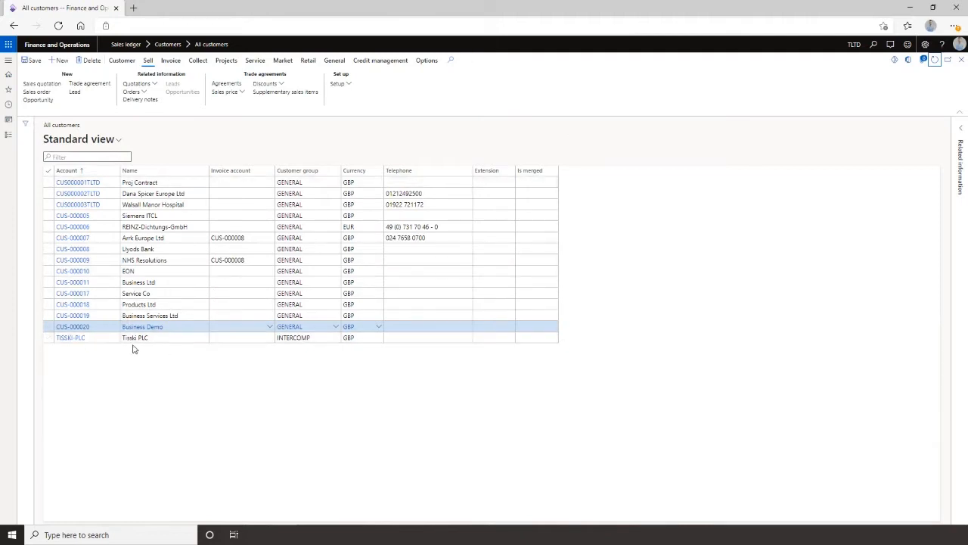
{"action": "left_click", "coordinate": [77, 328]}
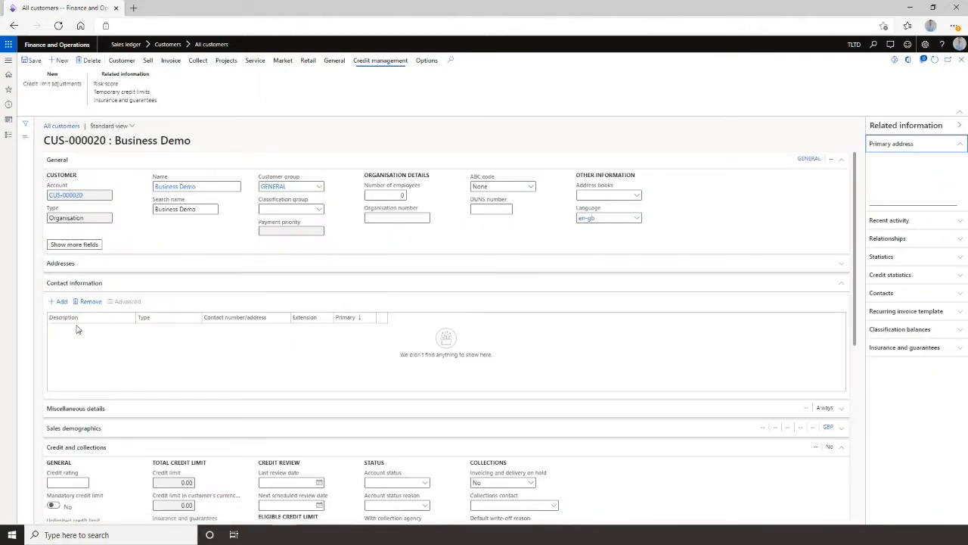
{"action": "scroll", "coordinate": [262, 414], "scroll_direction": "down", "scroll_amount": 1}
{"action": "scroll", "coordinate": [259, 391], "scroll_direction": "up", "scroll_amount": 1}
{"action": "left_click", "coordinate": [958, 127]}
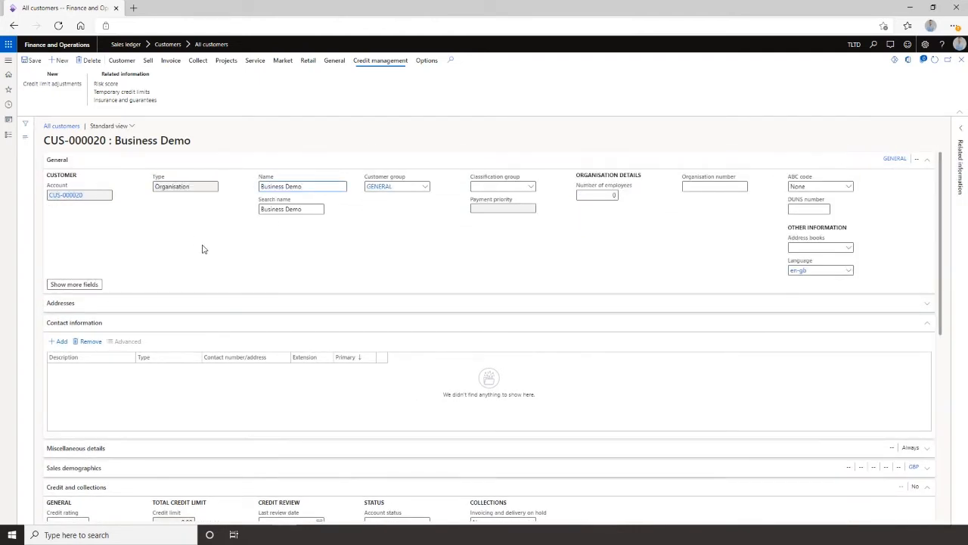
{"action": "scroll", "coordinate": [242, 356], "scroll_direction": "down", "scroll_amount": 1}
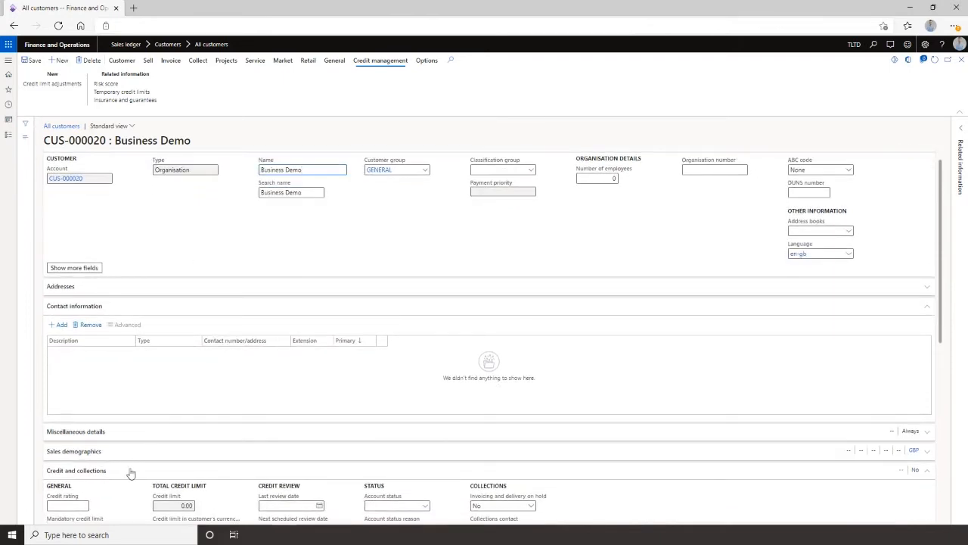
{"action": "scroll", "coordinate": [130, 473], "scroll_direction": "down", "scroll_amount": 1}
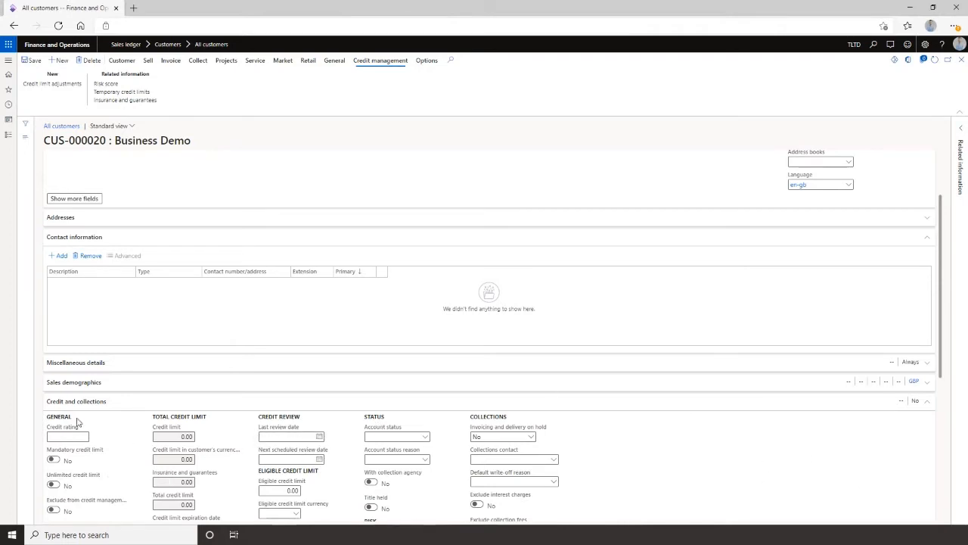
{"action": "scroll", "coordinate": [121, 420], "scroll_direction": "down", "scroll_amount": 2}
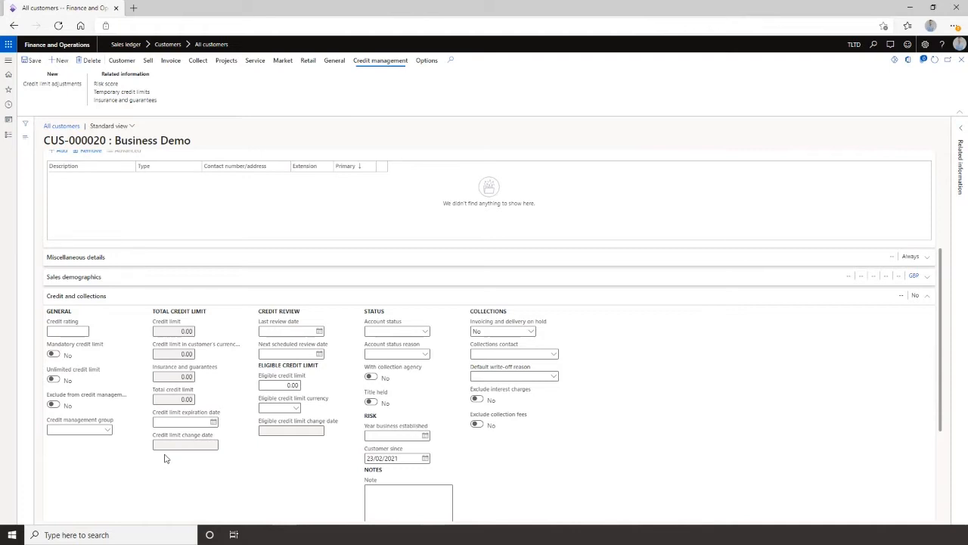
{"action": "left_click", "coordinate": [114, 430]}
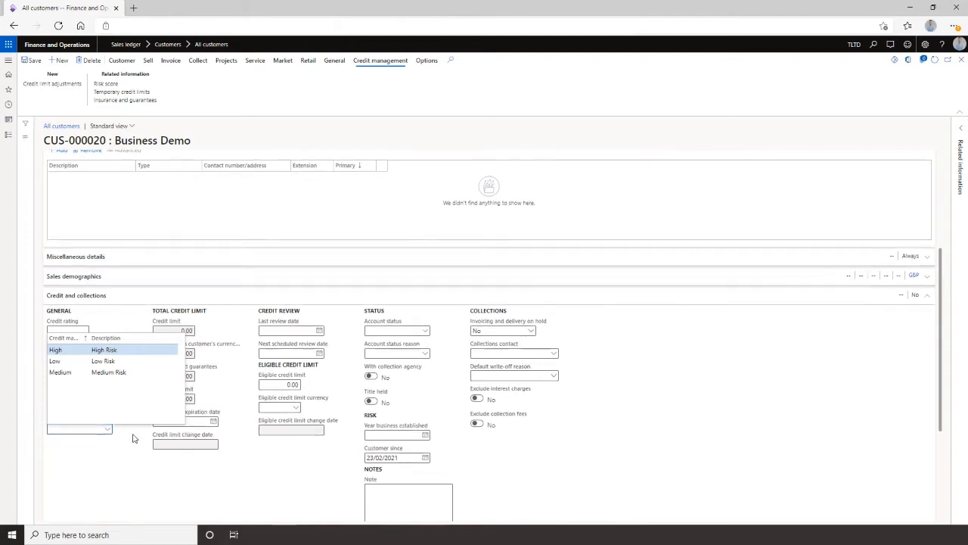
{"action": "left_click", "coordinate": [131, 419]}
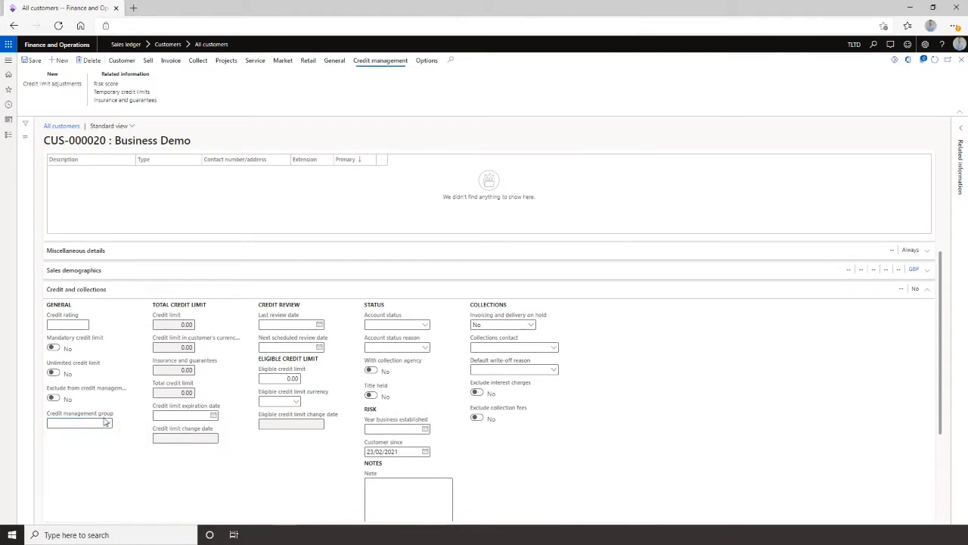
{"action": "left_click", "coordinate": [107, 425]}
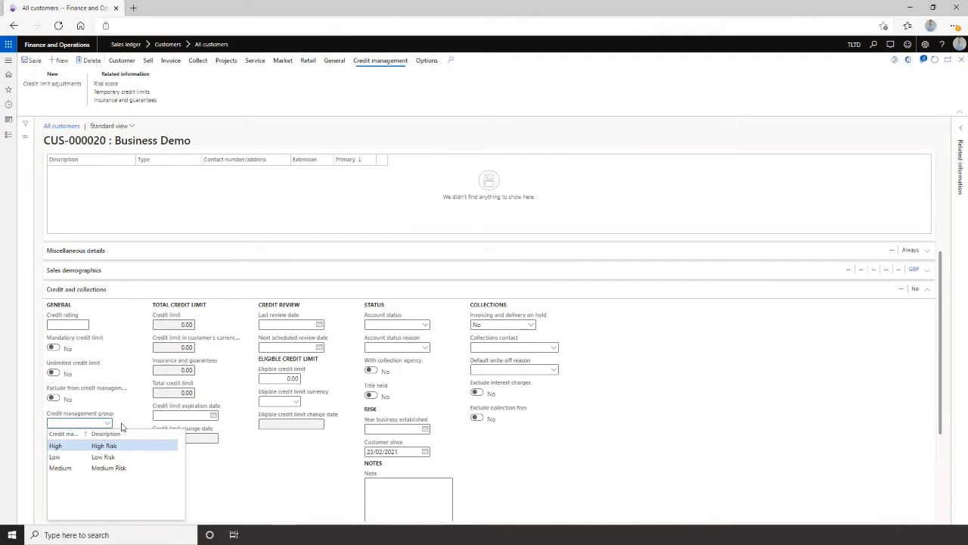
{"action": "left_click", "coordinate": [106, 468]}
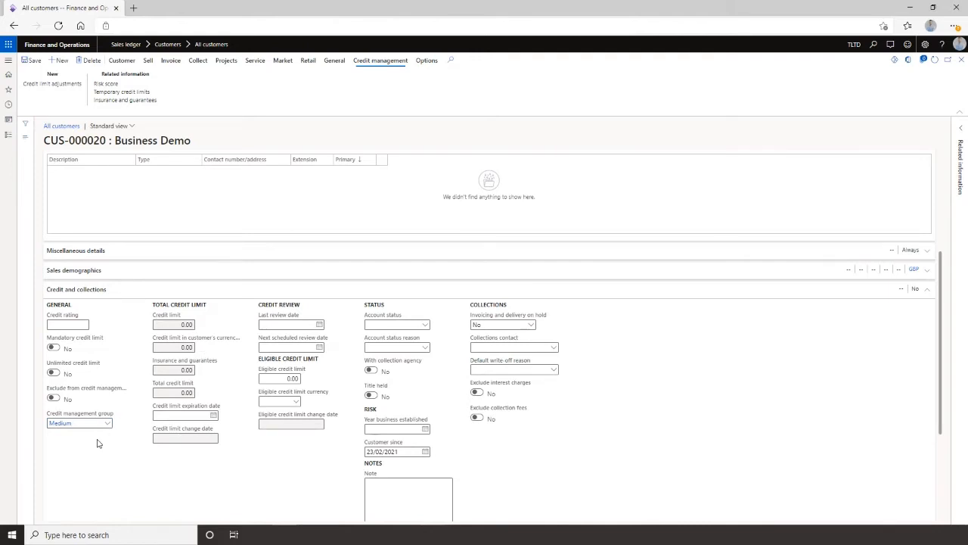
Review the available account status reason options for the customer.
{"action": "scroll", "coordinate": [149, 432], "scroll_direction": "down", "scroll_amount": 1}
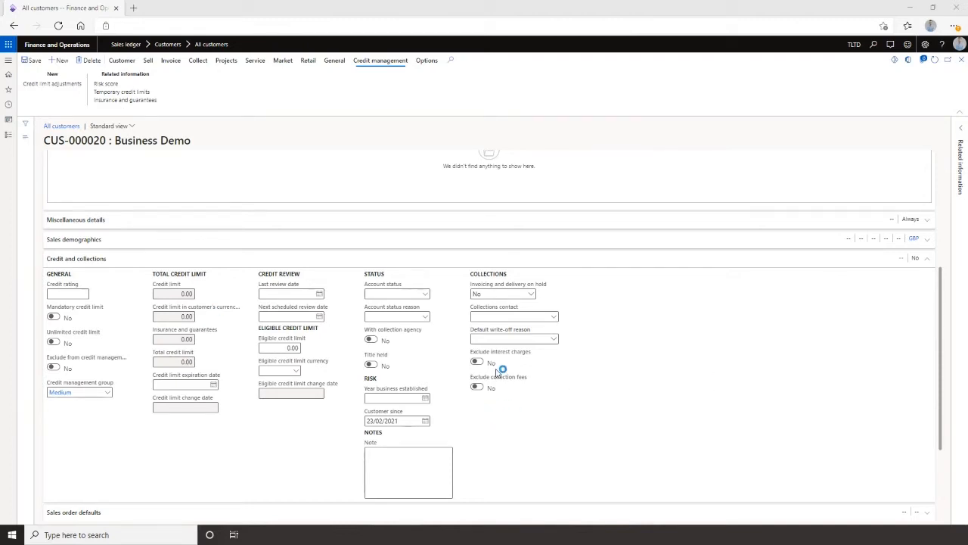
{"action": "scroll", "coordinate": [291, 327], "scroll_direction": "down", "scroll_amount": 1}
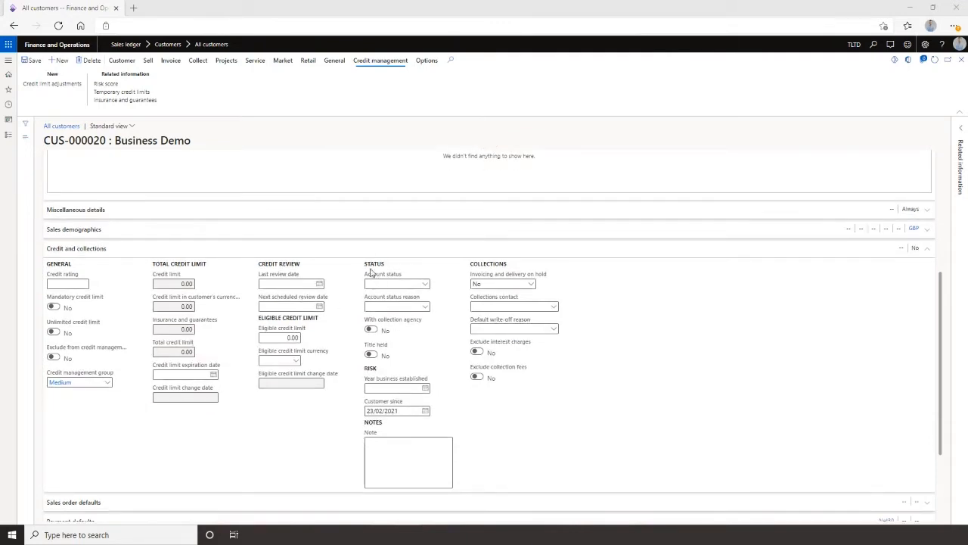
{"action": "left_click", "coordinate": [424, 310]}
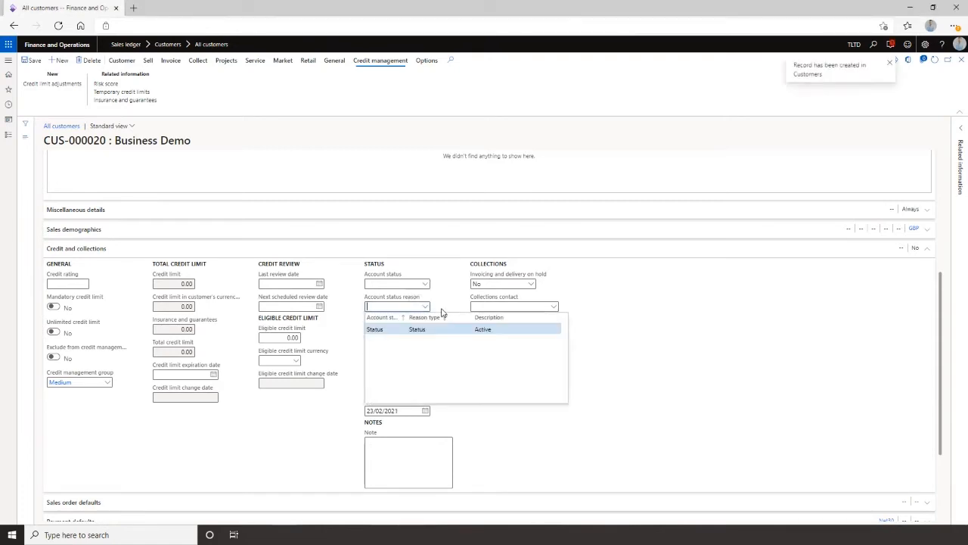
{"action": "left_click", "coordinate": [425, 286]}
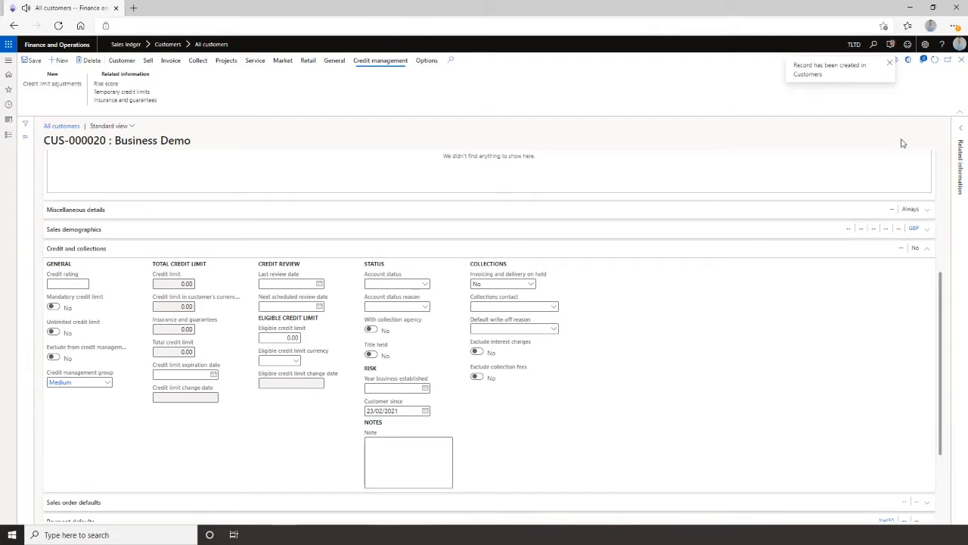
Open the customer-created notification in the action centre and expand its details.
{"action": "left_click", "coordinate": [829, 72]}
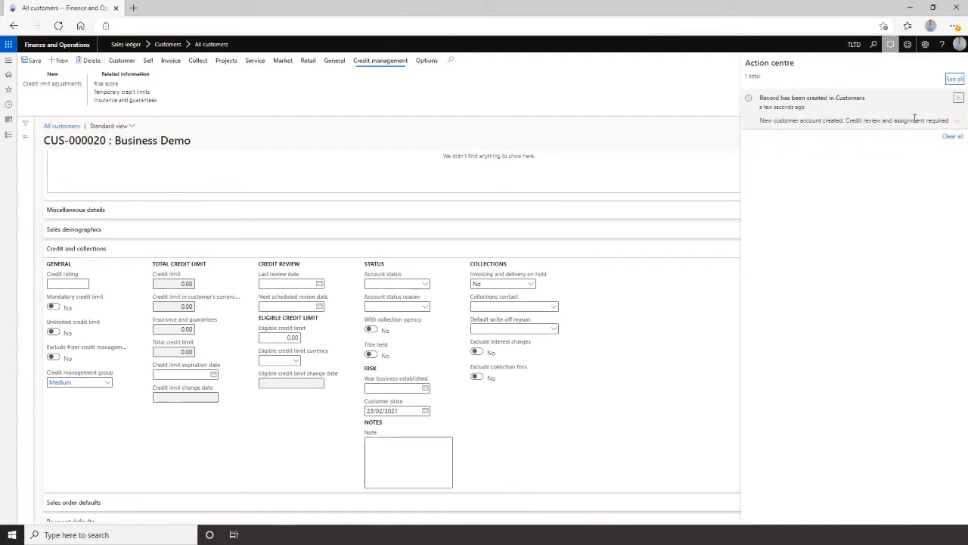
{"action": "left_click", "coordinate": [956, 121]}
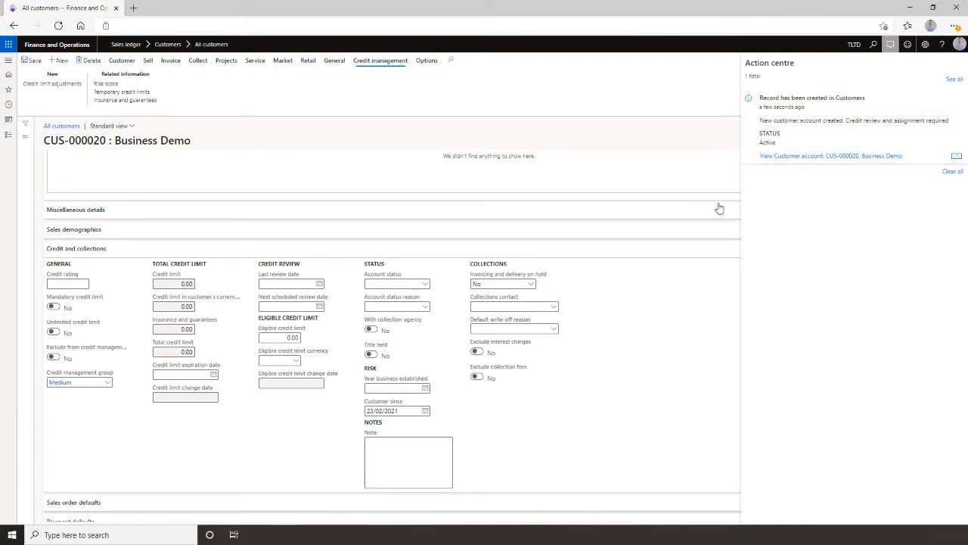
{"action": "left_click", "coordinate": [720, 275]}
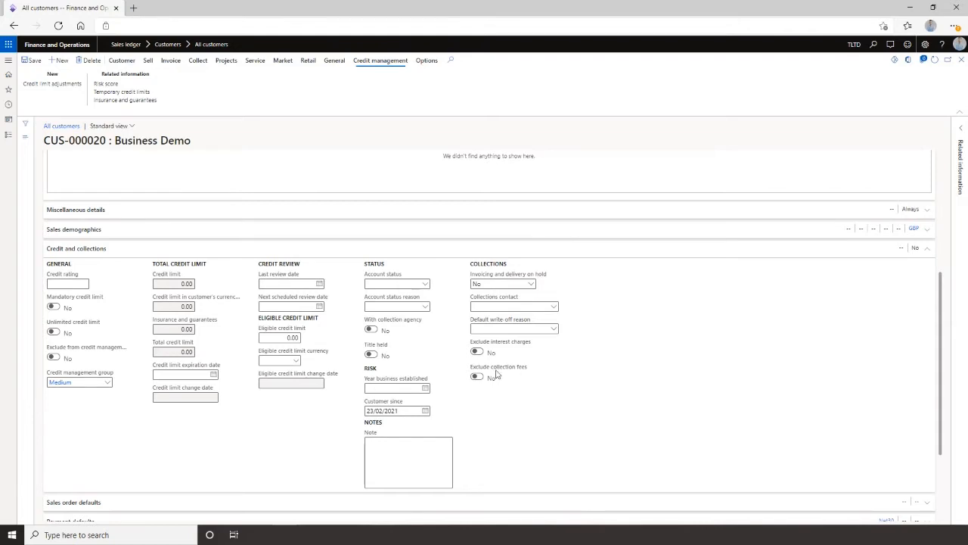
Review the account status and invoicing and delivery on hold options for the customer.
{"action": "left_click", "coordinate": [425, 286]}
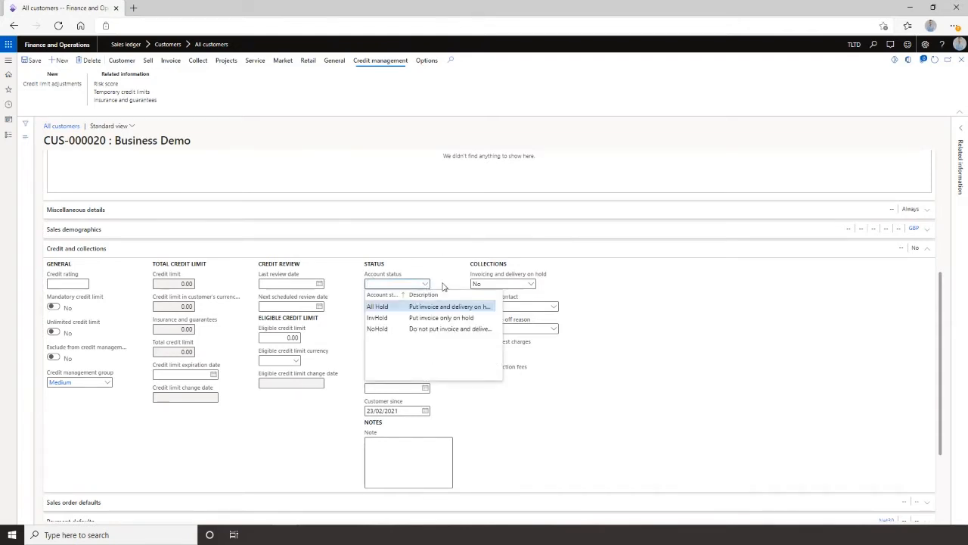
{"action": "left_click", "coordinate": [427, 285]}
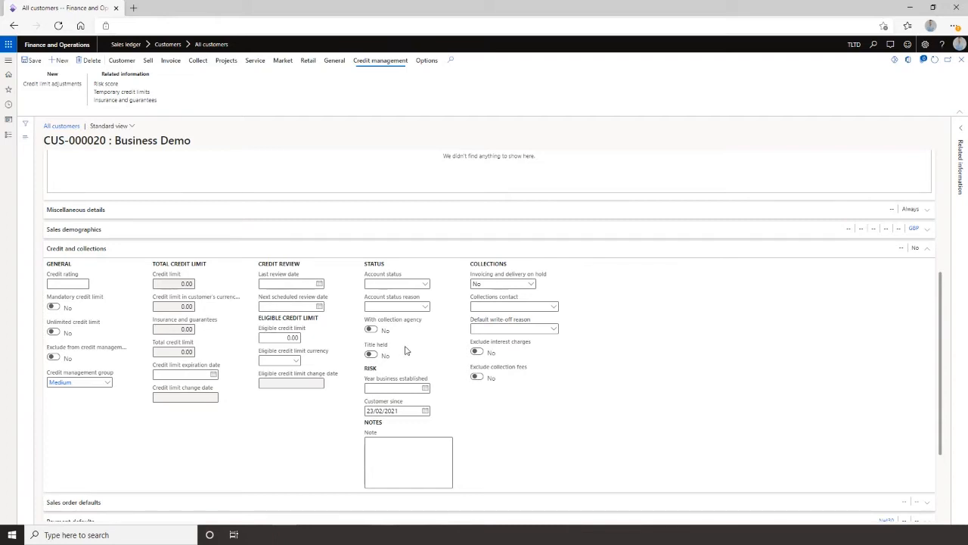
{"action": "left_click", "coordinate": [532, 285]}
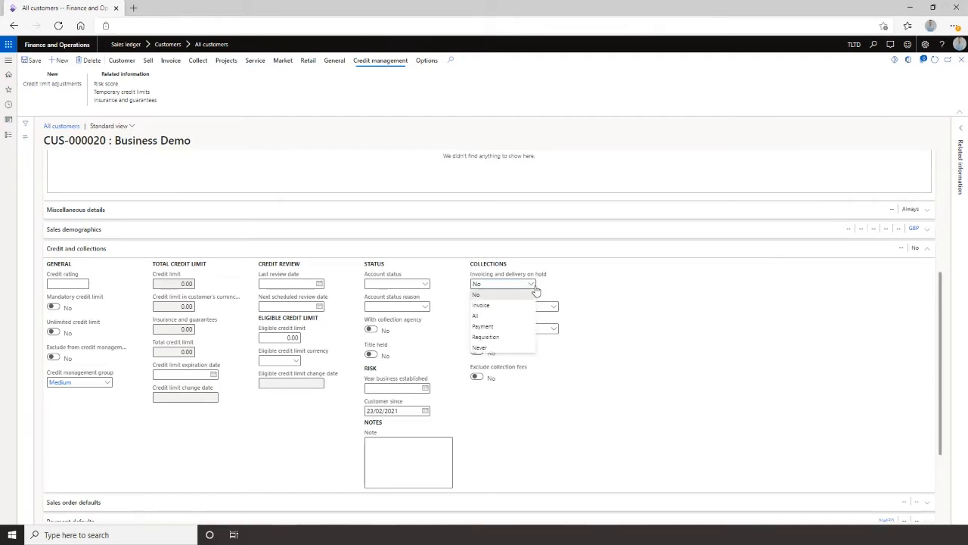
{"action": "left_click", "coordinate": [584, 293]}
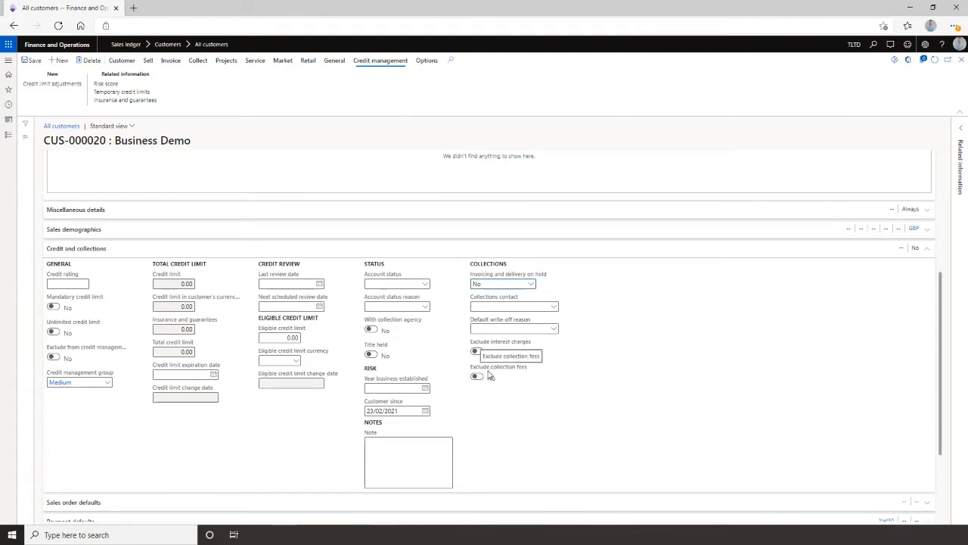
{"action": "scroll", "coordinate": [491, 366], "scroll_direction": "down", "scroll_amount": 2}
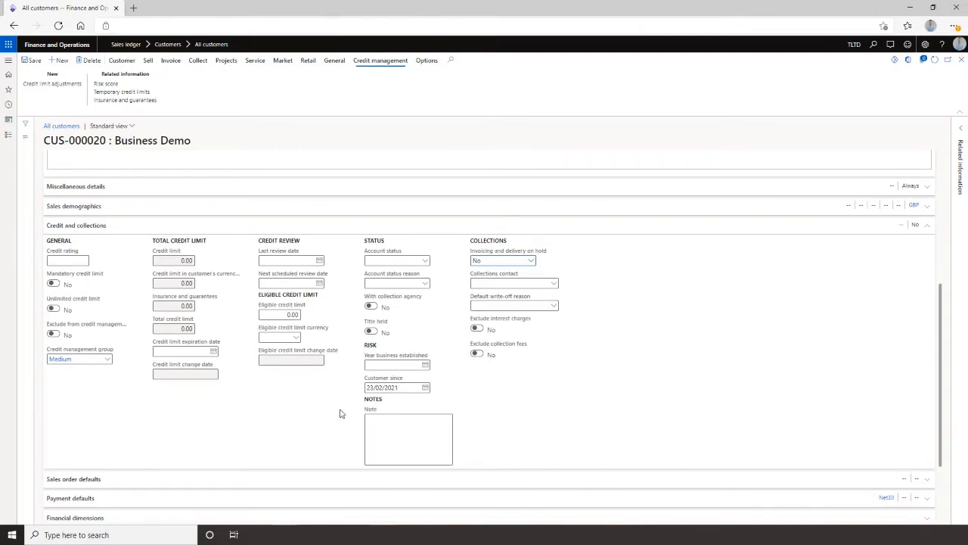
Review the customer's credit and collections fields and its risk score scoring groups.
{"action": "scroll", "coordinate": [340, 411], "scroll_direction": "up", "scroll_amount": 3}
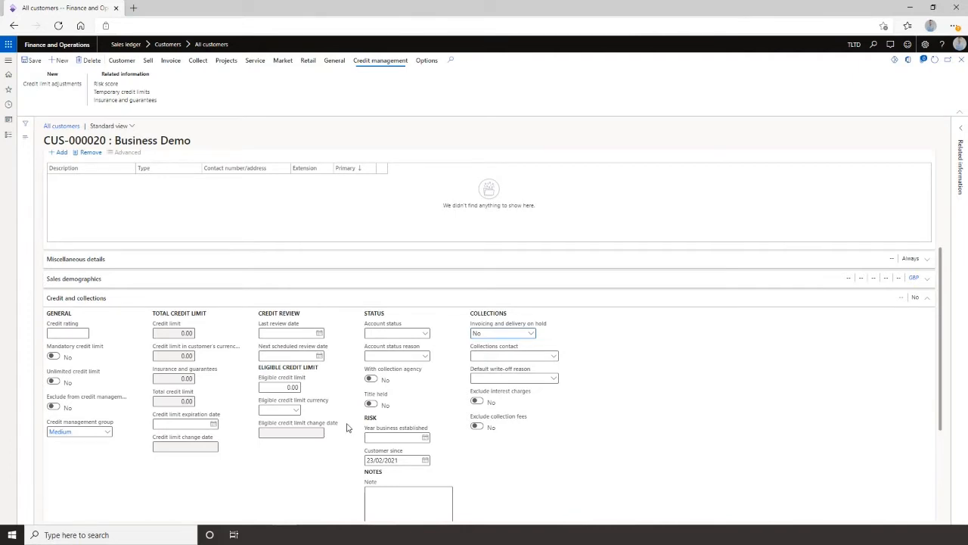
{"action": "scroll", "coordinate": [352, 425], "scroll_direction": "down", "scroll_amount": 3}
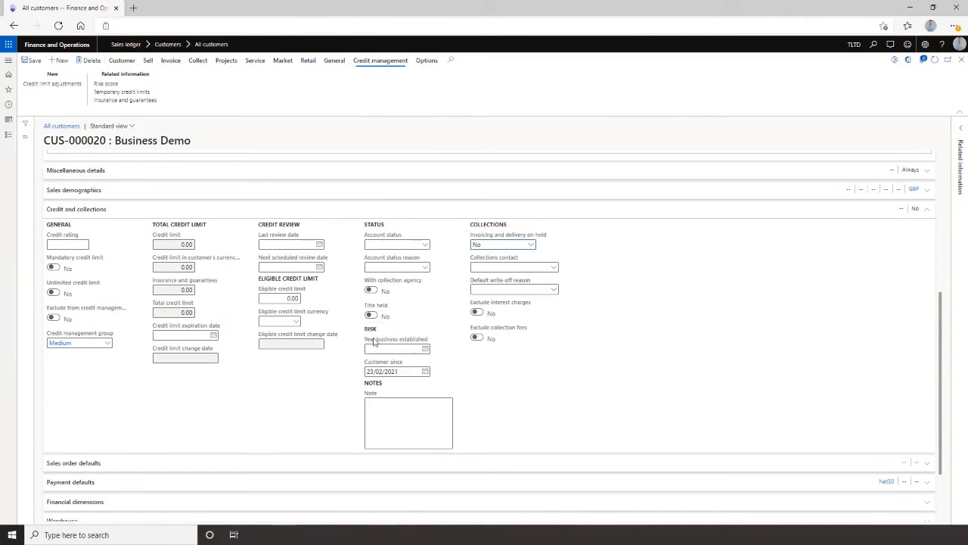
{"action": "scroll", "coordinate": [379, 347], "scroll_direction": "down", "scroll_amount": 1}
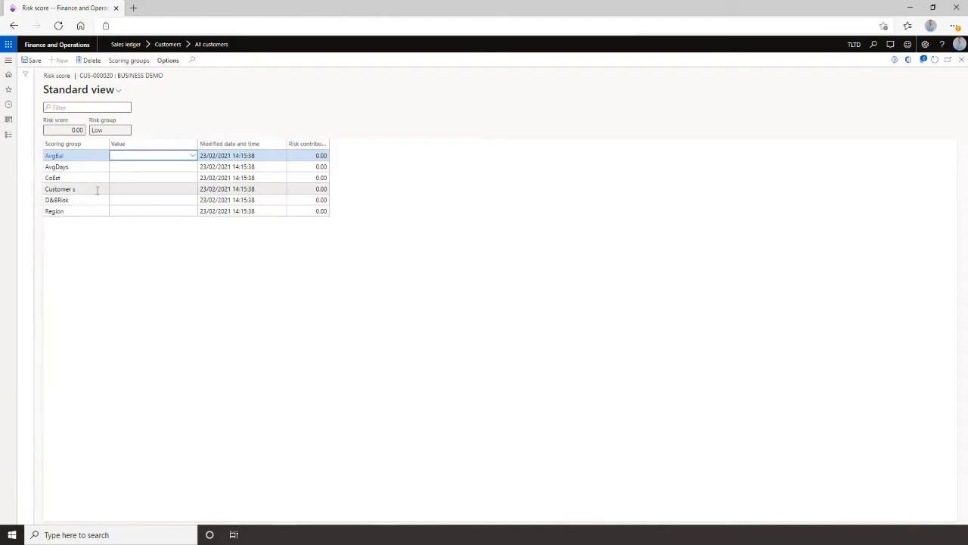
{"action": "left_click", "coordinate": [147, 211]}
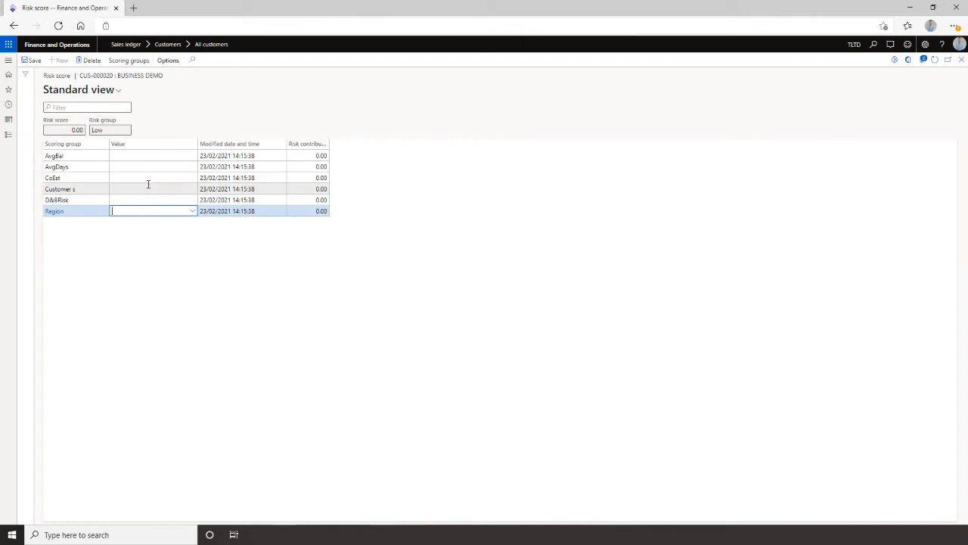
{"action": "left_click", "coordinate": [961, 60]}
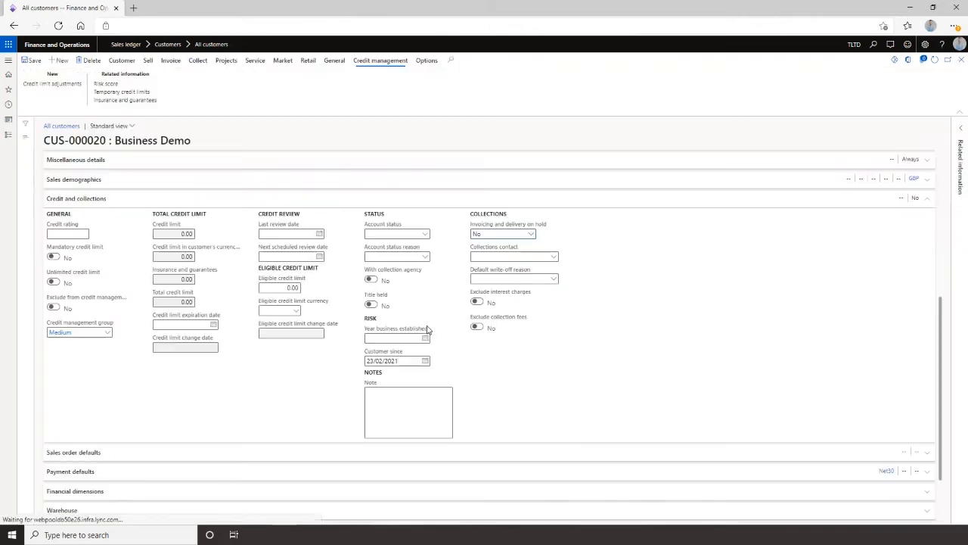
Set the customer's year business established date to 01/01/2021.
{"action": "left_click", "coordinate": [423, 338]}
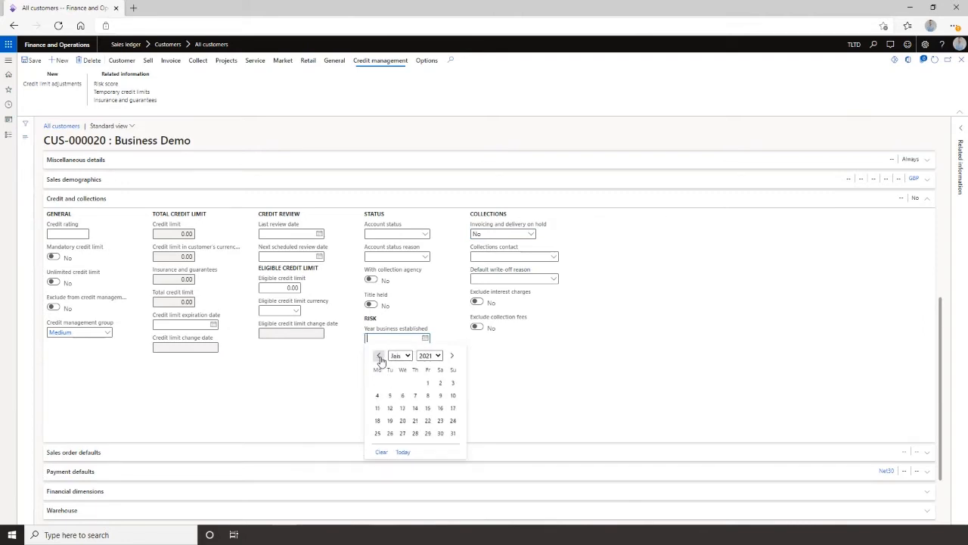
{"action": "left_click", "coordinate": [426, 385]}
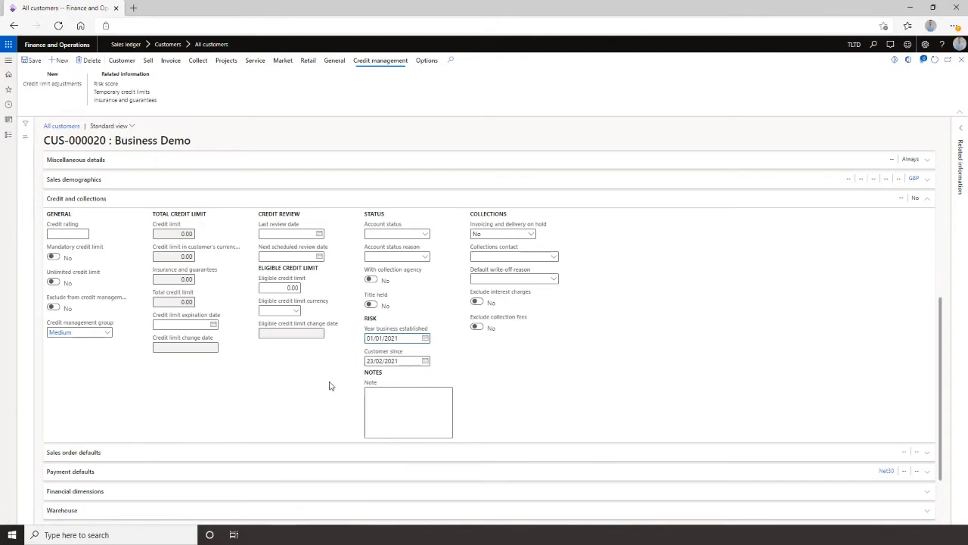
In the customer's risk score, set the D&BRisk value to 2 and the Region value to UK, then save.
{"action": "left_click", "coordinate": [105, 83]}
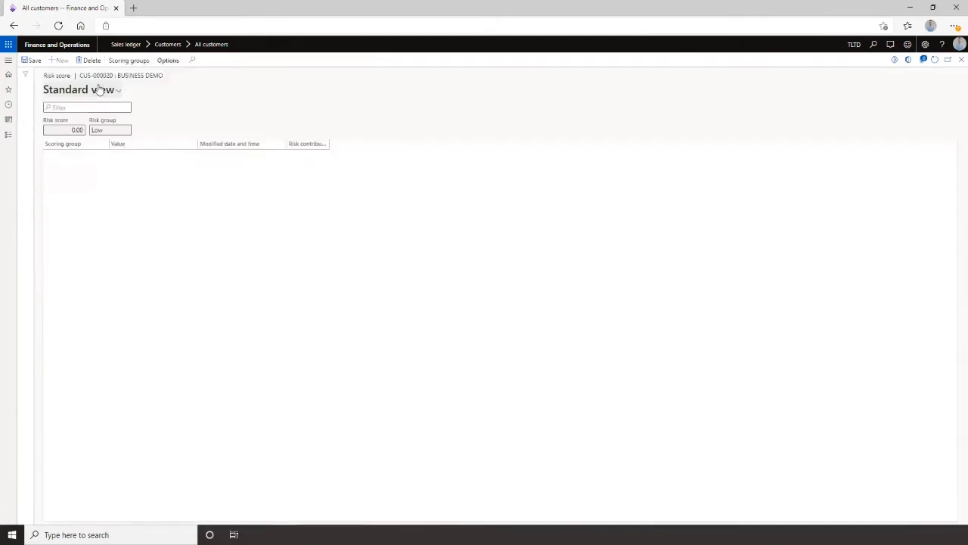
{"action": "left_click", "coordinate": [144, 199]}
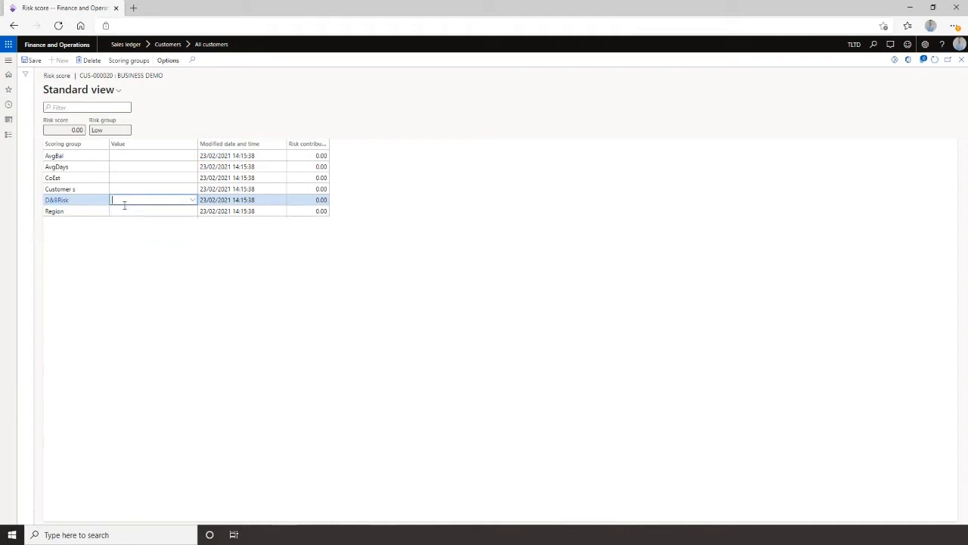
{"action": "left_click", "coordinate": [193, 201]}
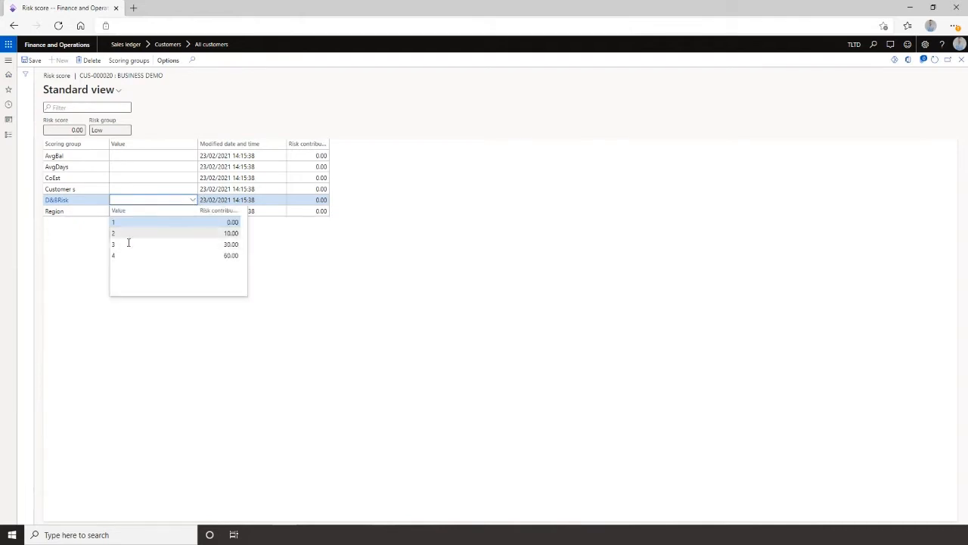
{"action": "left_click", "coordinate": [127, 235]}
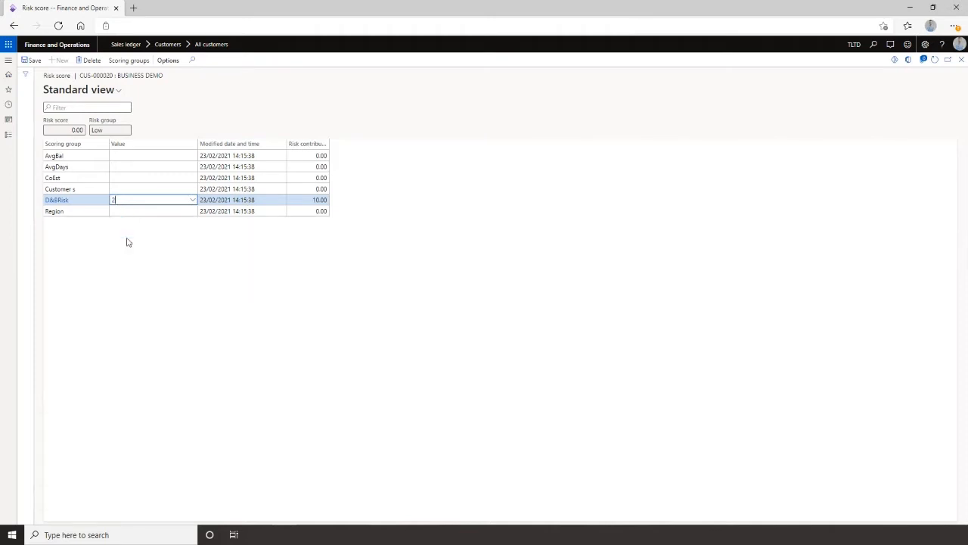
{"action": "left_click", "coordinate": [130, 212]}
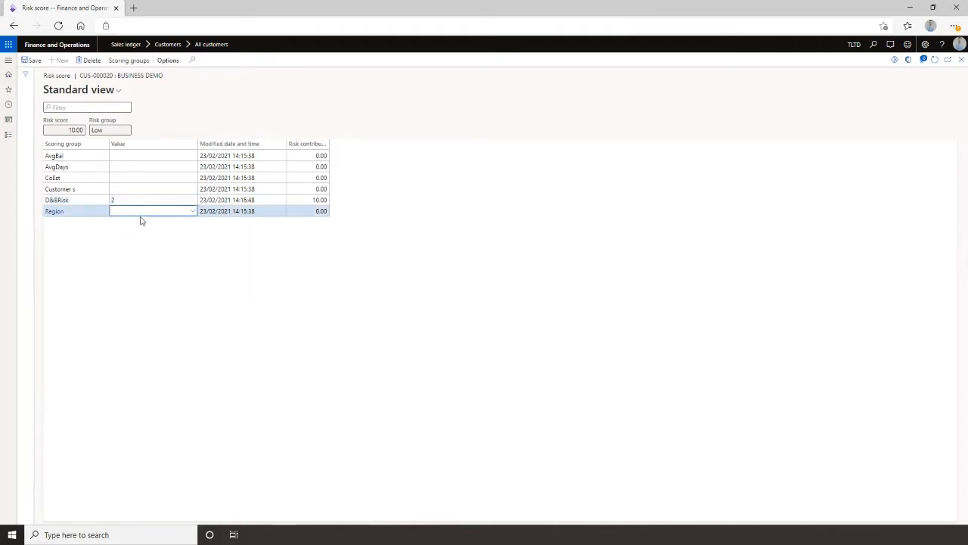
{"action": "left_click", "coordinate": [191, 213]}
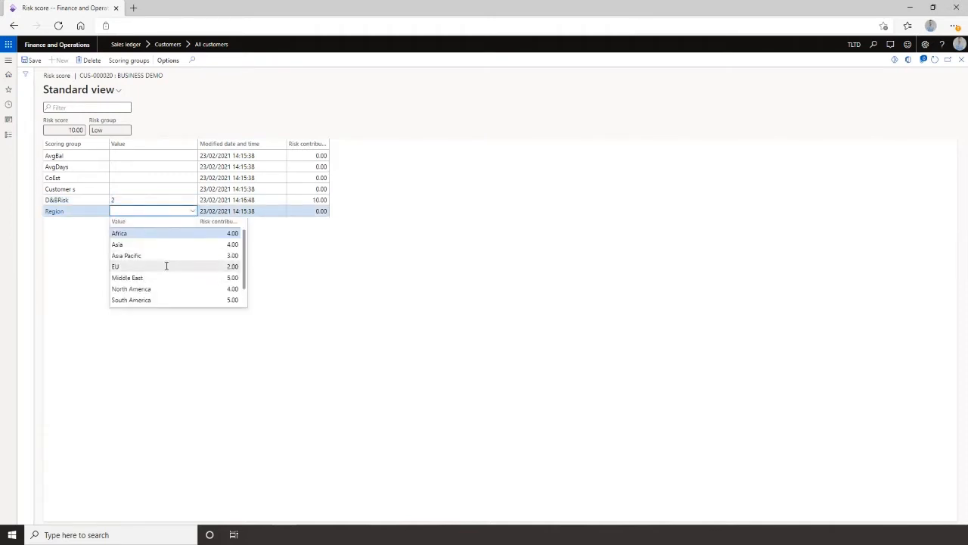
{"action": "scroll", "coordinate": [166, 266], "scroll_direction": "down", "scroll_amount": 1}
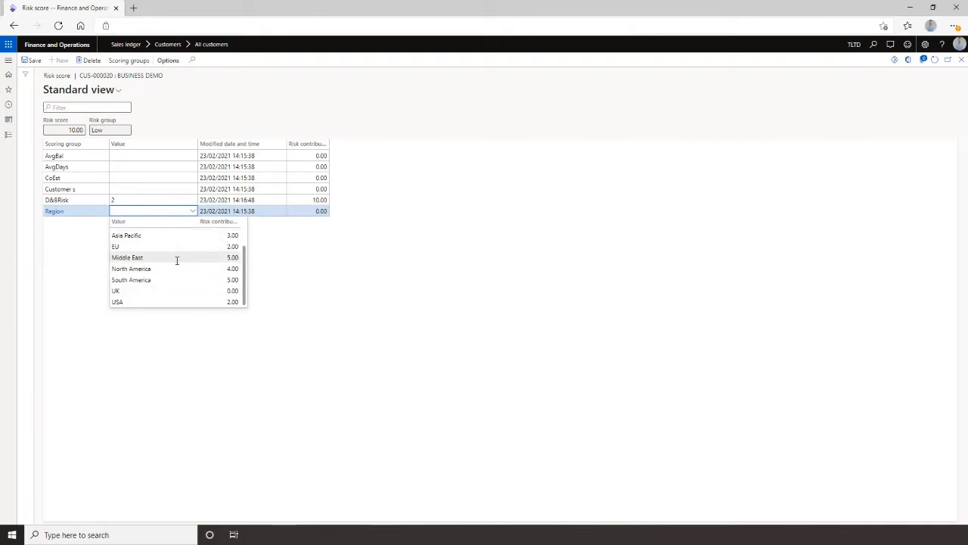
{"action": "left_click", "coordinate": [154, 290]}
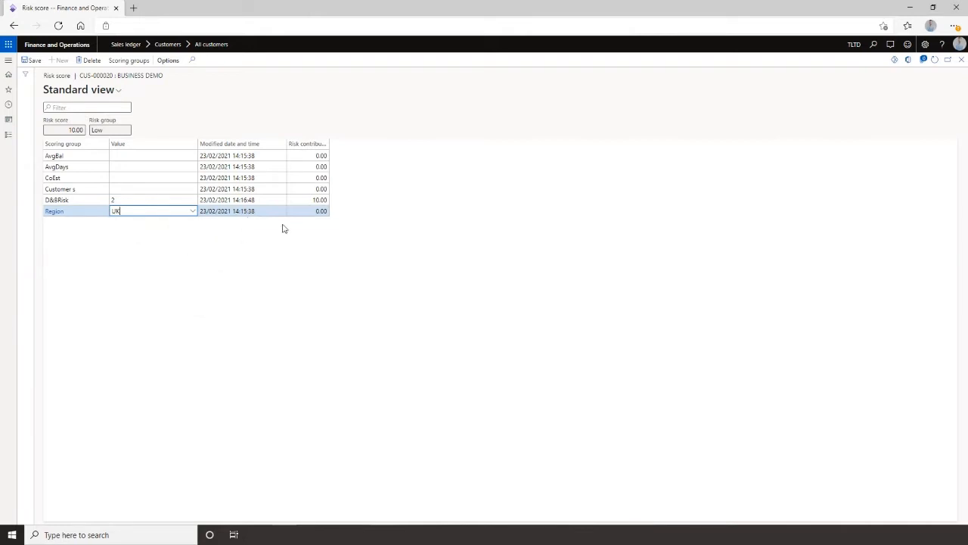
{"action": "left_click", "coordinate": [32, 60]}
{"action": "left_click", "coordinate": [961, 59]}
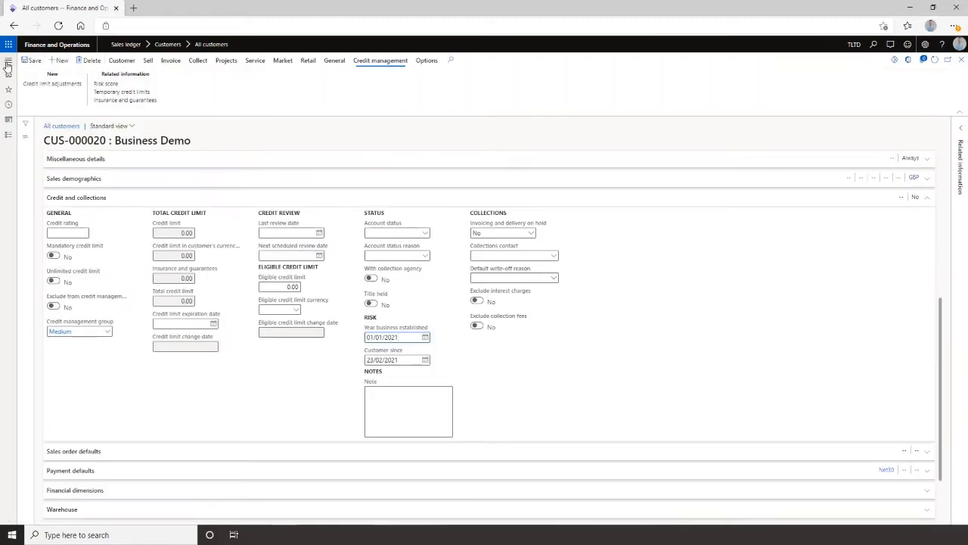
Run the Update risk scores periodic task from favourites.
{"action": "left_click", "coordinate": [8, 60]}
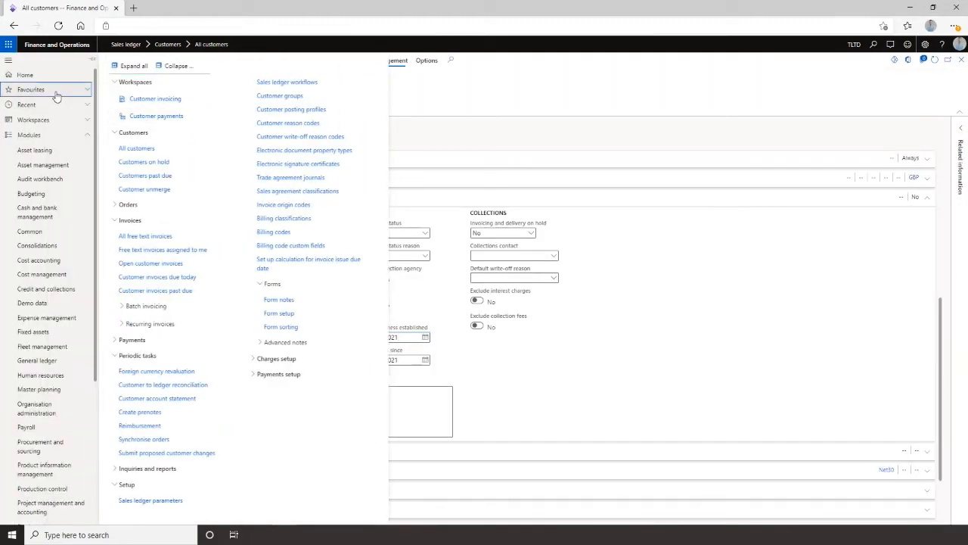
{"action": "left_click", "coordinate": [54, 90]}
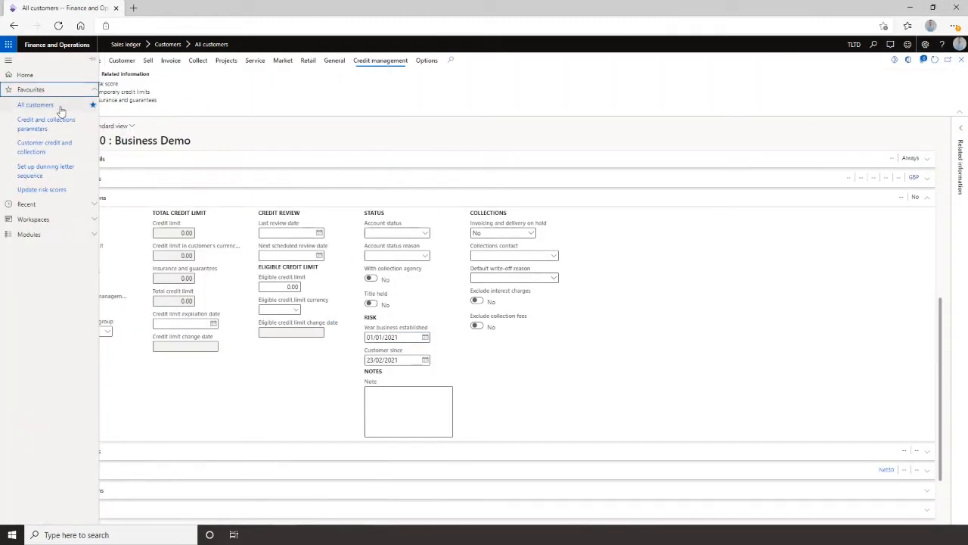
{"action": "left_click", "coordinate": [46, 189]}
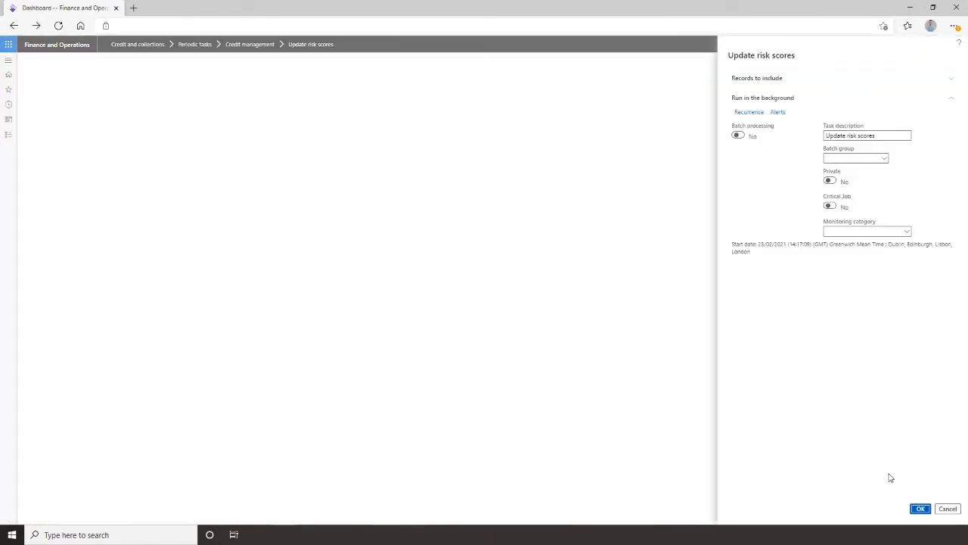
{"action": "left_click", "coordinate": [919, 509]}
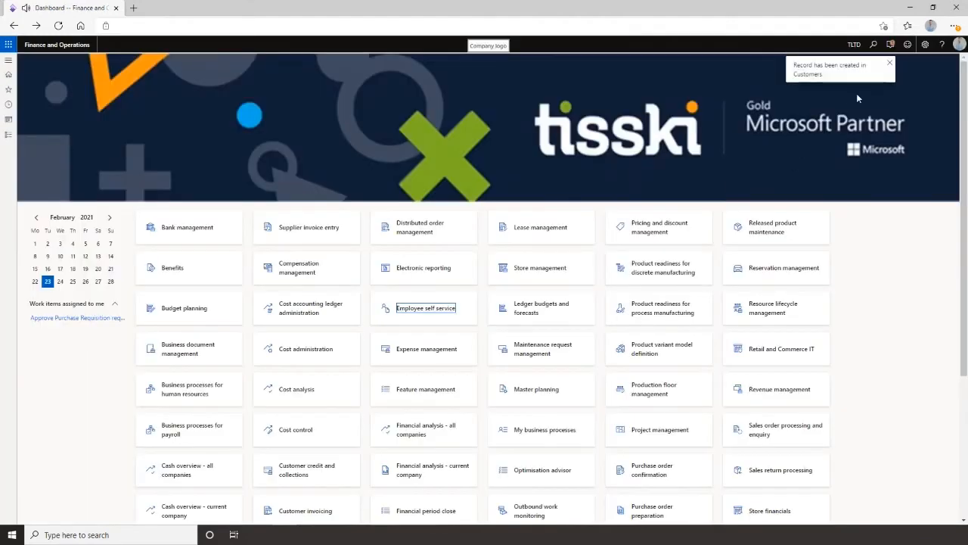
Reopen the risk score of the Business Demo customer from all customers.
{"action": "left_click", "coordinate": [8, 59]}
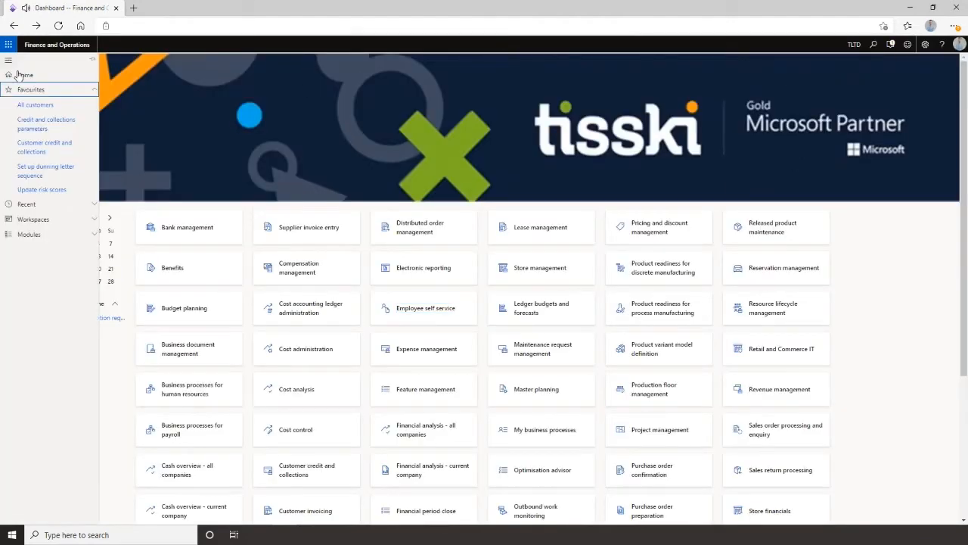
{"action": "left_click", "coordinate": [47, 108]}
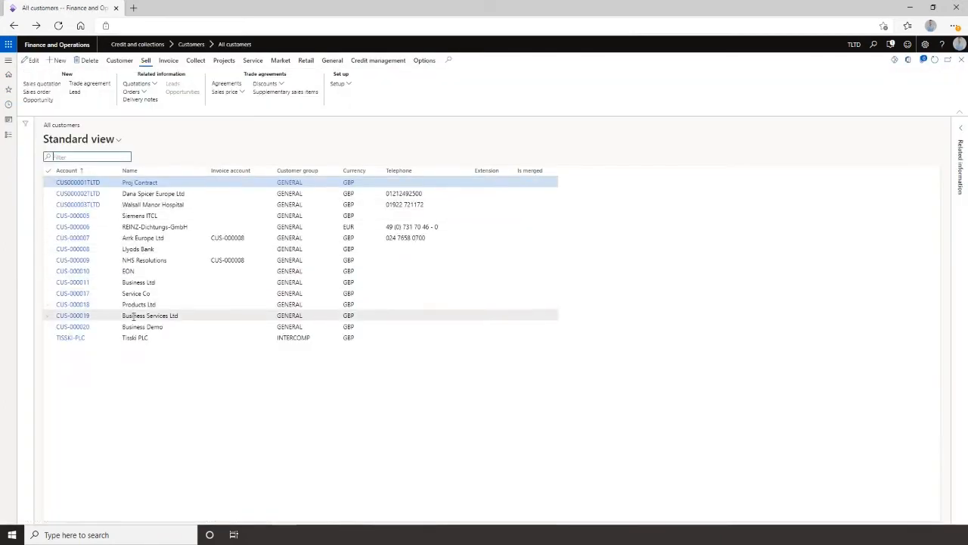
{"action": "left_click", "coordinate": [96, 328]}
{"action": "left_click", "coordinate": [84, 326]}
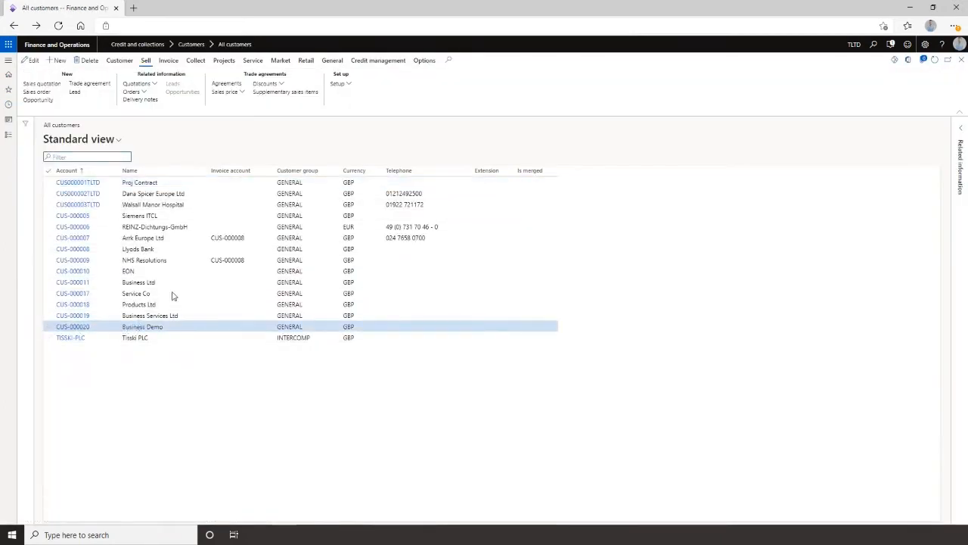
{"action": "left_click", "coordinate": [106, 84]}
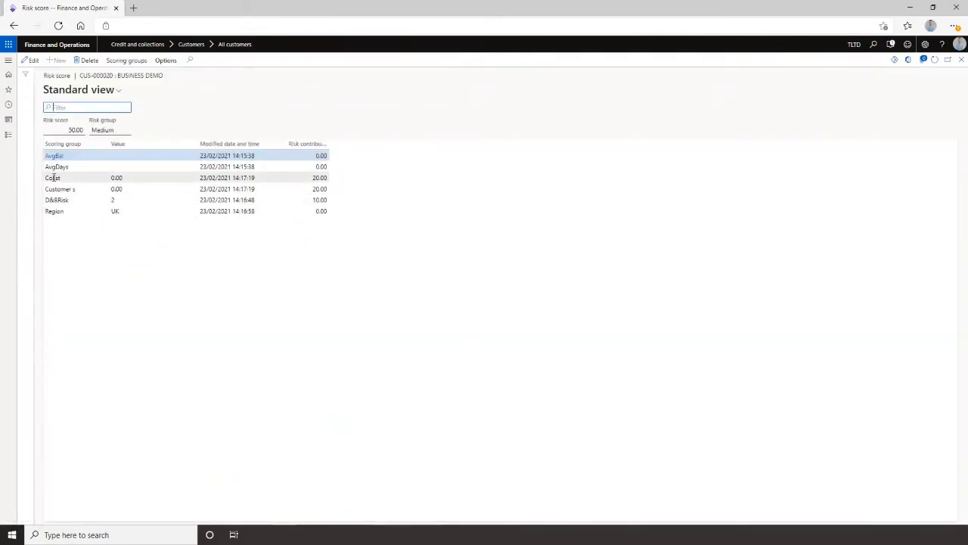
Inspect the range lines of the CoEst and Customer since scoring groups.
{"action": "left_click", "coordinate": [123, 177]}
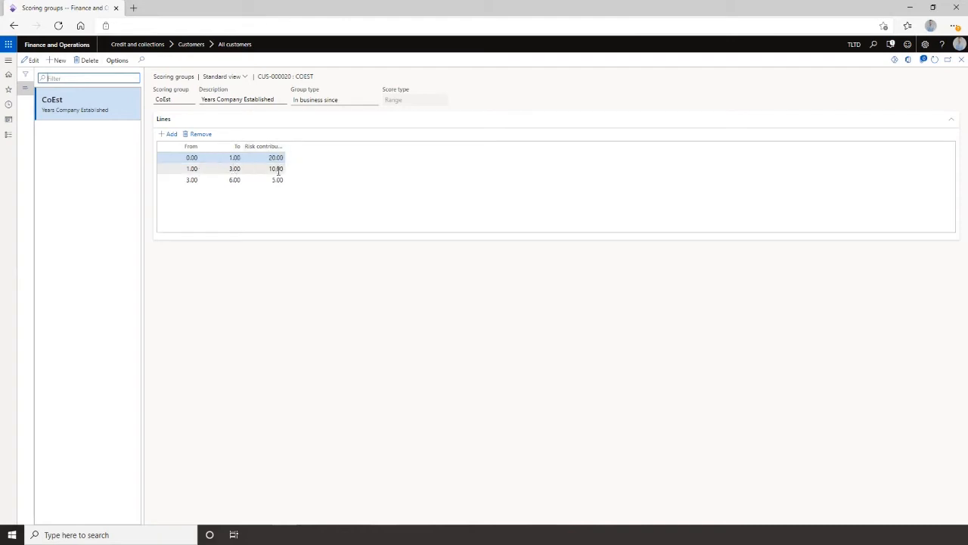
{"action": "key", "text": "Escape"}
{"action": "key", "text": "Escape"}
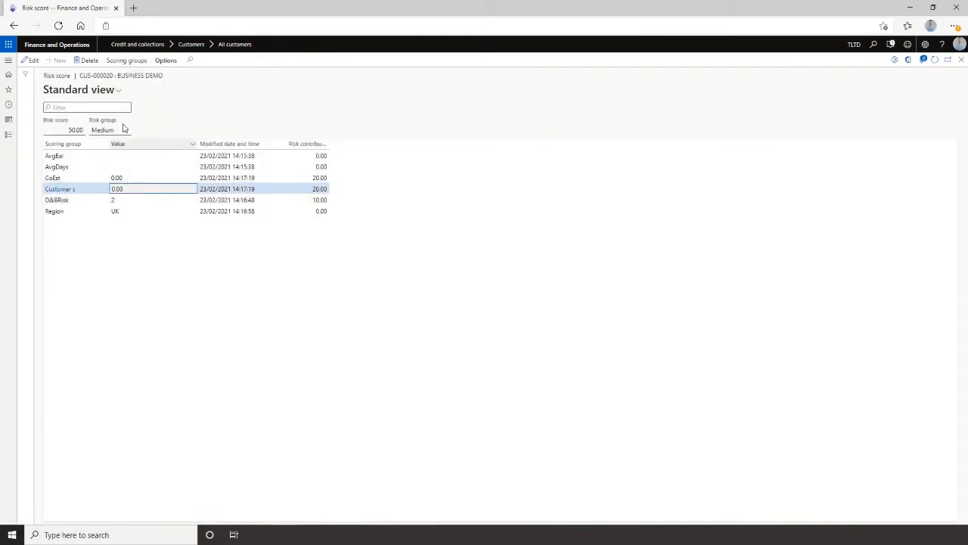
{"action": "left_click", "coordinate": [124, 62]}
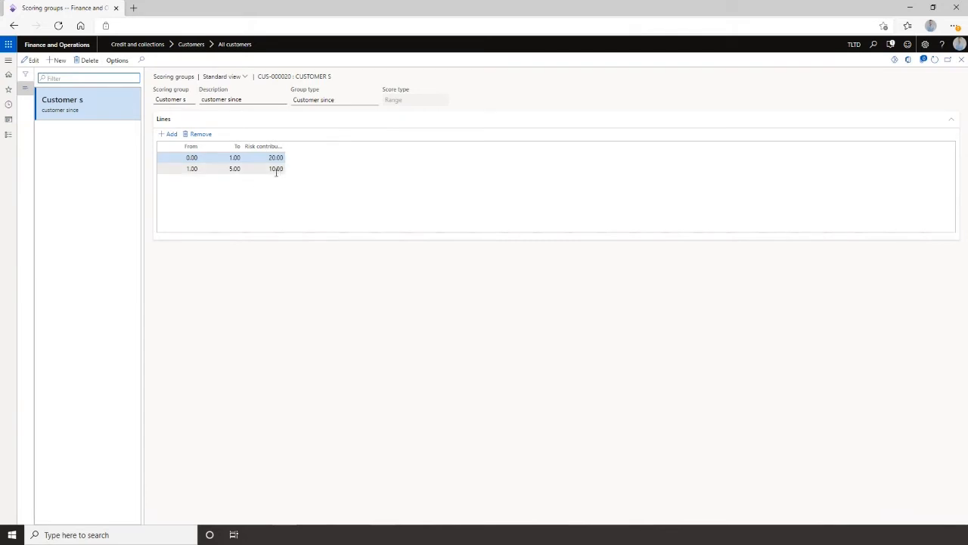
{"action": "key", "text": "Escape"}
{"action": "key", "text": "Escape"}
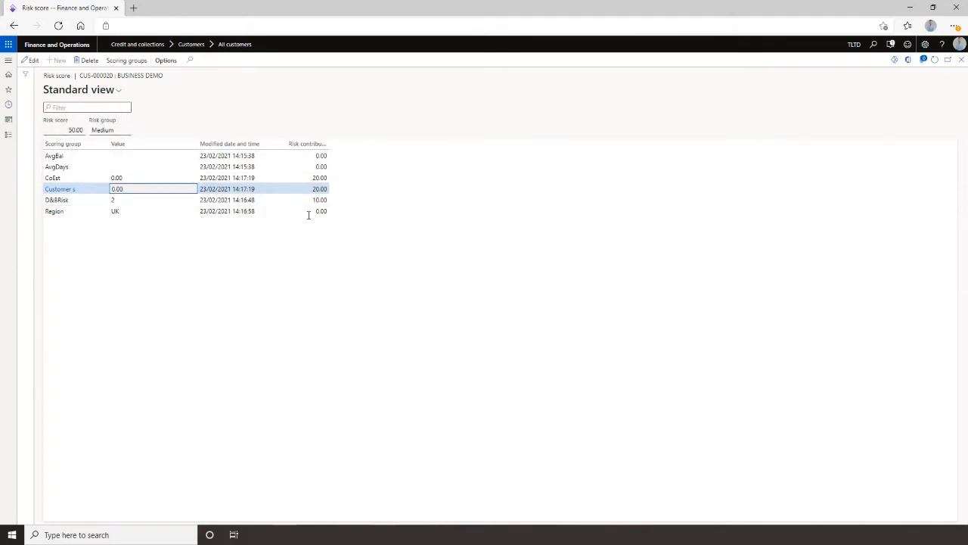
Open the risk classification setup under credit management and review its risk group ranges.
{"action": "left_click", "coordinate": [8, 62]}
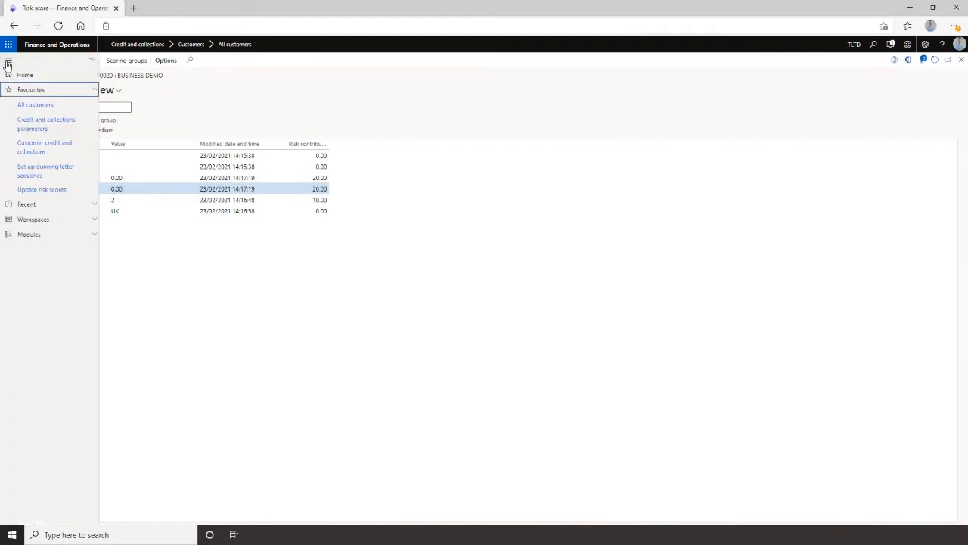
{"action": "left_click", "coordinate": [55, 237]}
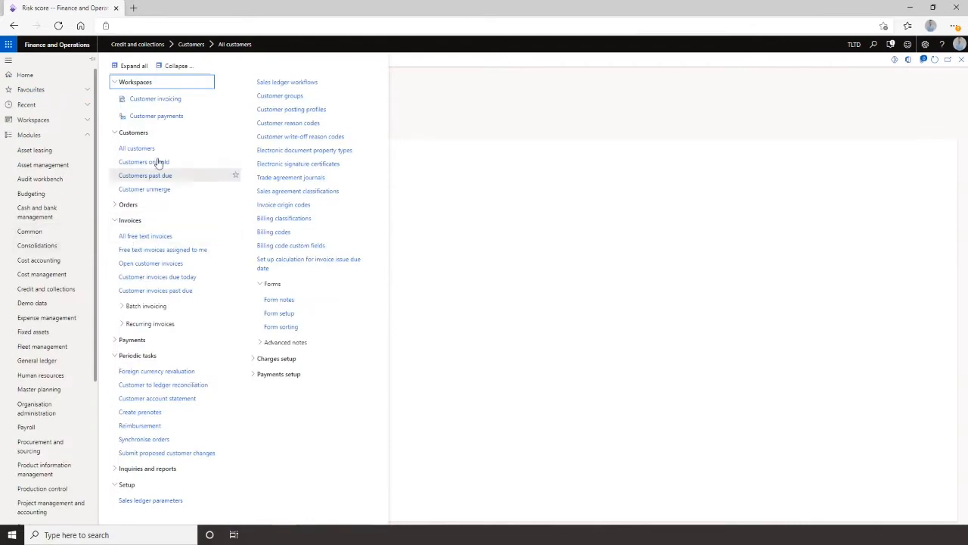
{"action": "left_click", "coordinate": [46, 289]}
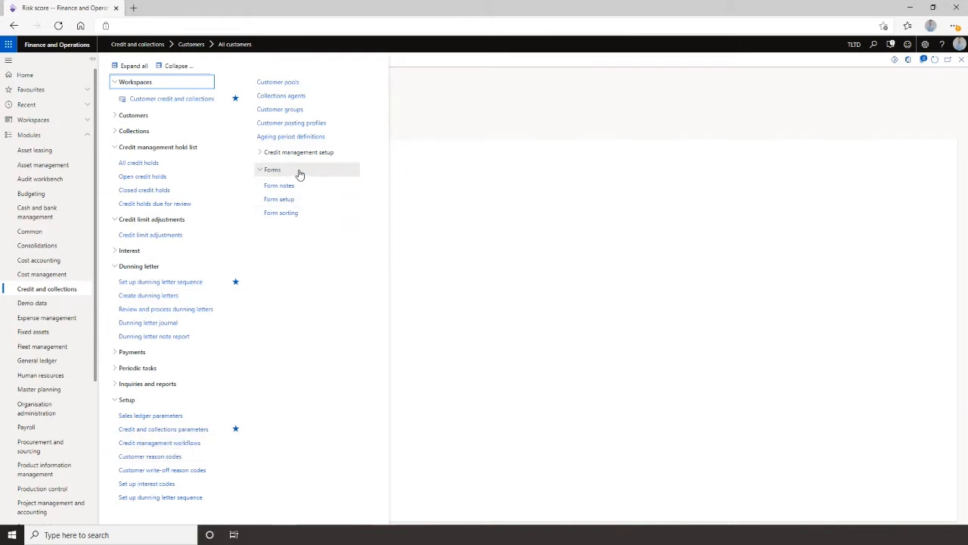
{"action": "left_click", "coordinate": [261, 152]}
{"action": "left_click", "coordinate": [269, 251]}
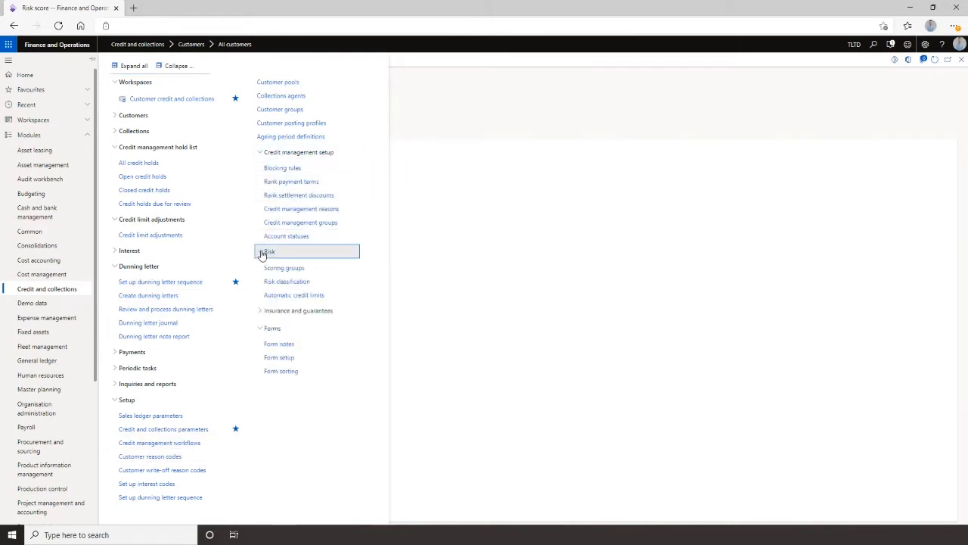
{"action": "left_click", "coordinate": [288, 285]}
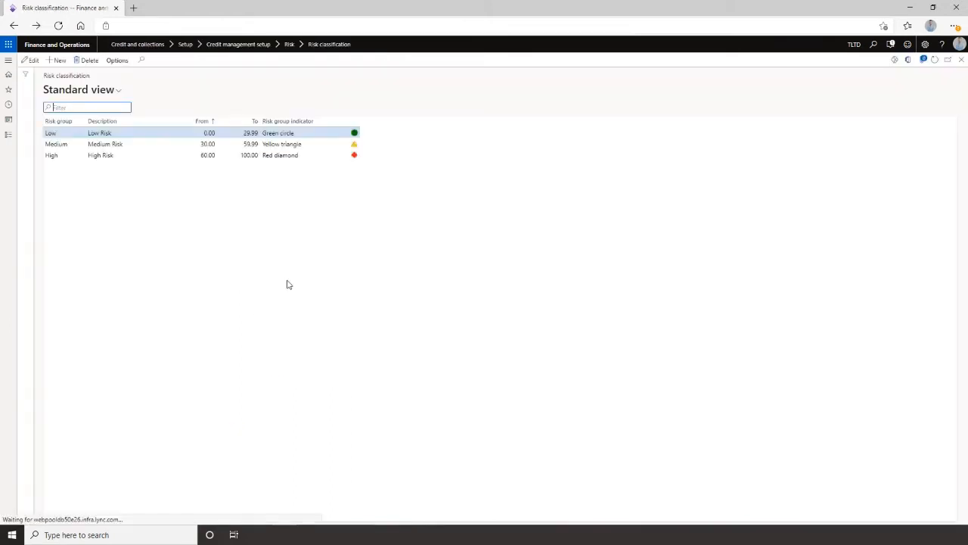
{"action": "left_click", "coordinate": [60, 136]}
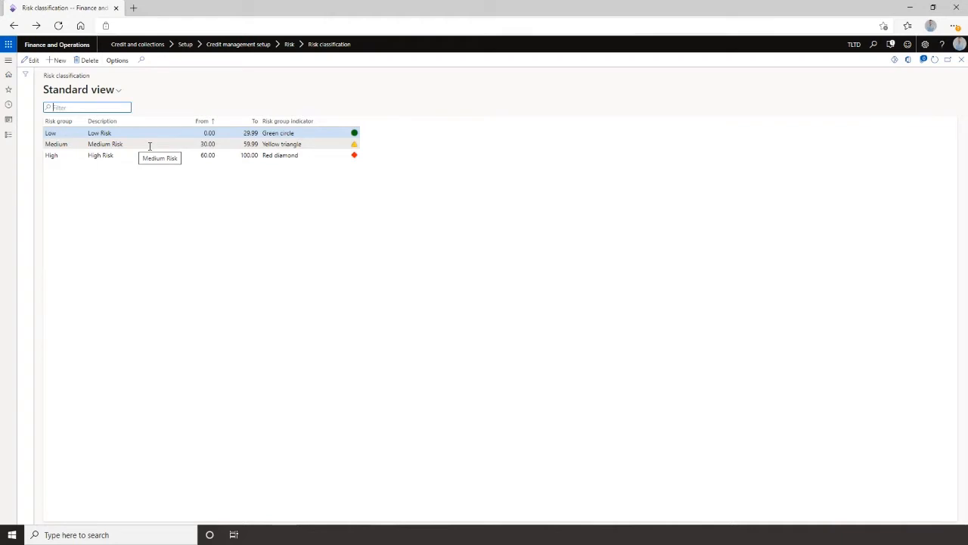
{"action": "left_click", "coordinate": [962, 60]}
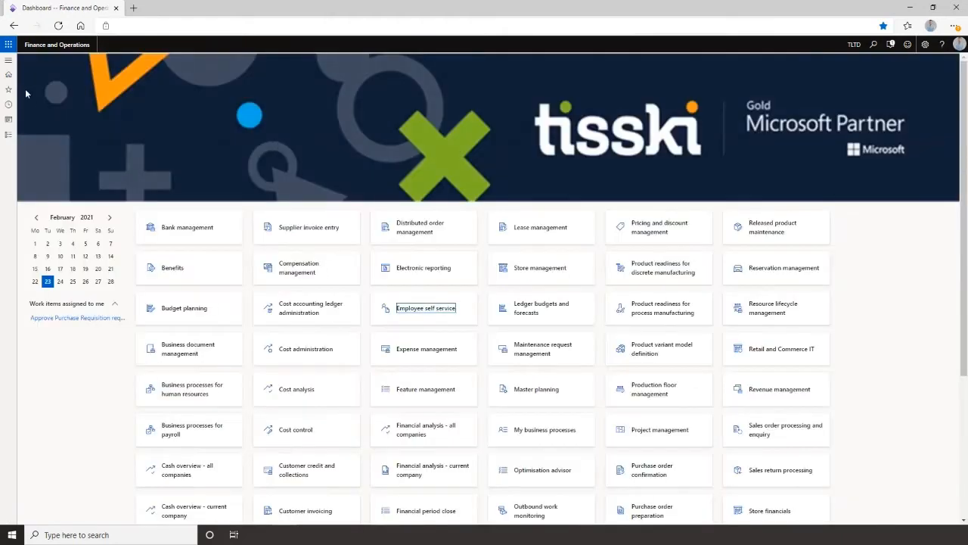
Create a new credit limit adjustment and generate its lines from automatic credit limits with the proposed expiry date.
{"action": "left_click", "coordinate": [8, 59]}
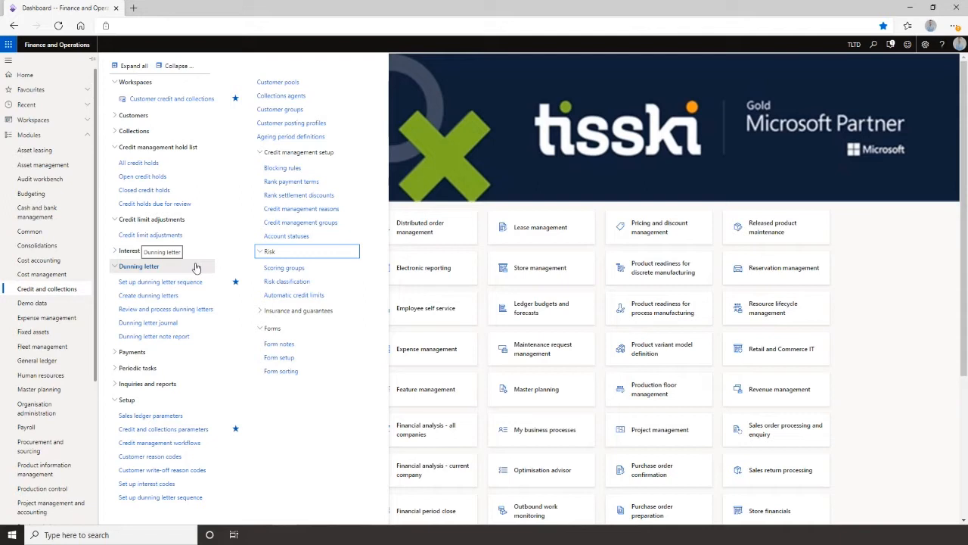
{"action": "left_click", "coordinate": [150, 236]}
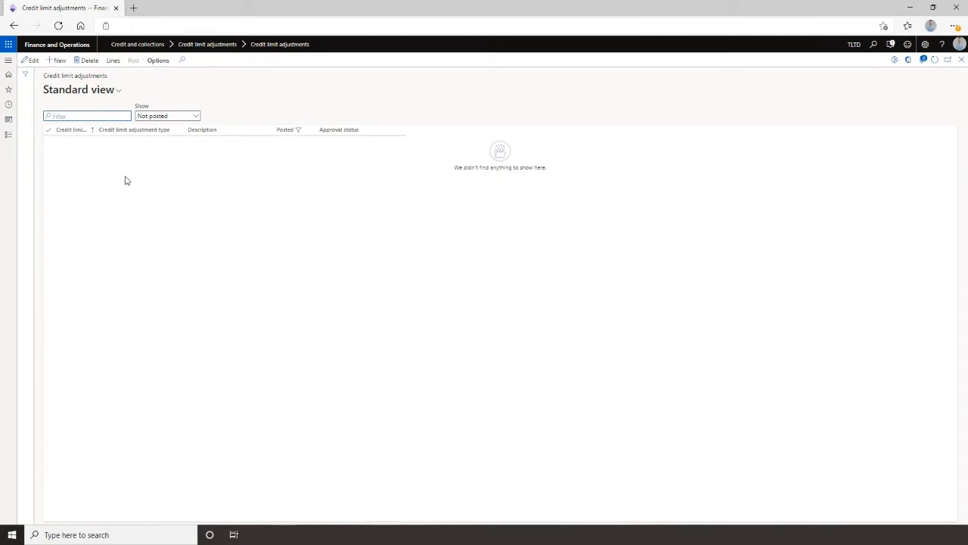
{"action": "left_click", "coordinate": [59, 60]}
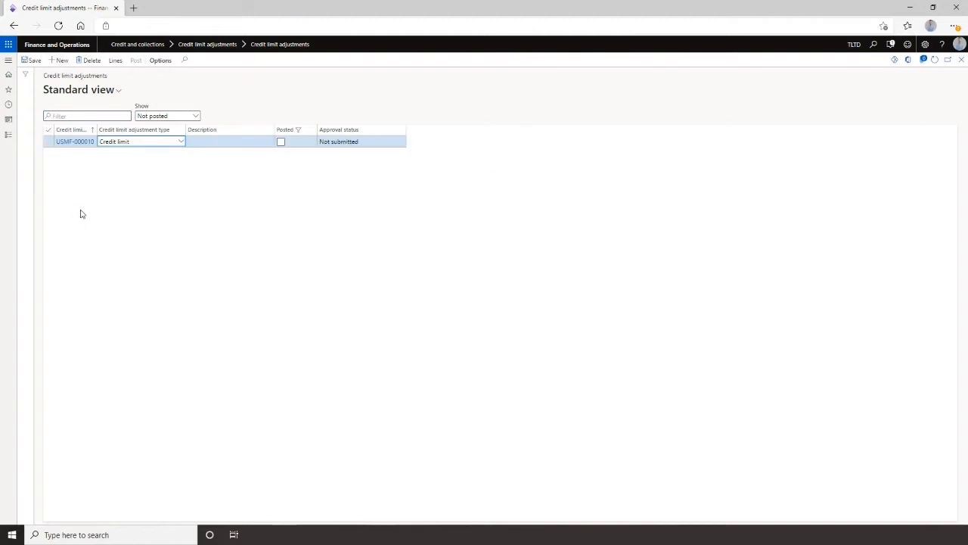
{"action": "left_click", "coordinate": [115, 61]}
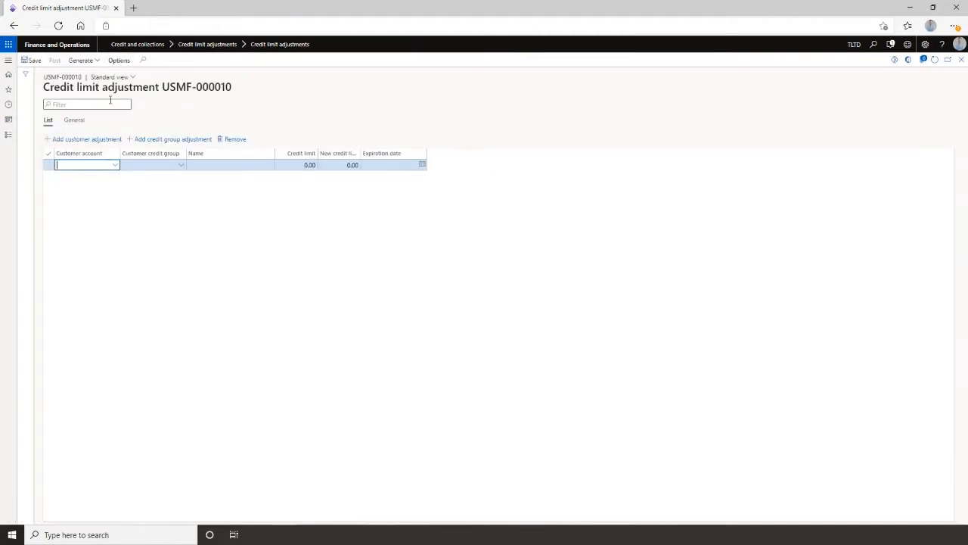
{"action": "left_click", "coordinate": [81, 60]}
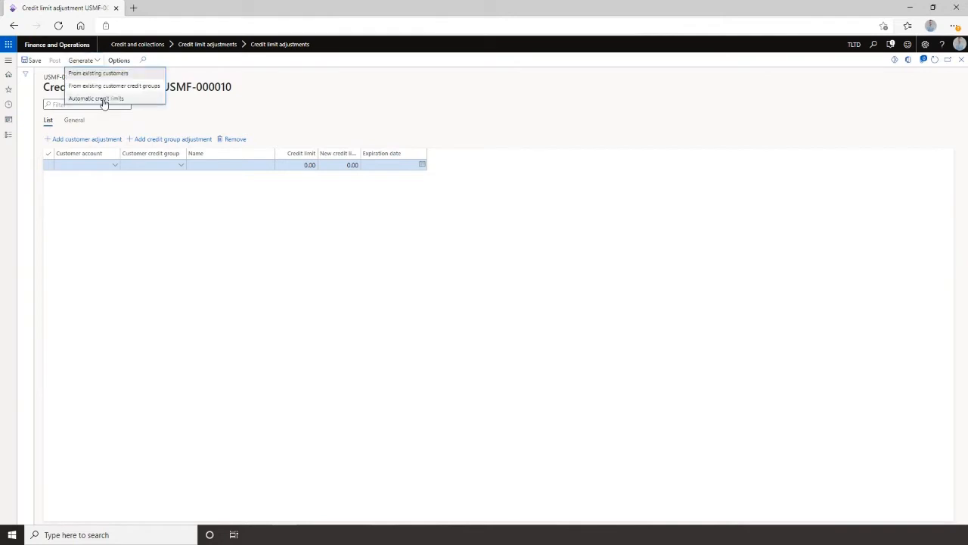
{"action": "left_click", "coordinate": [98, 98]}
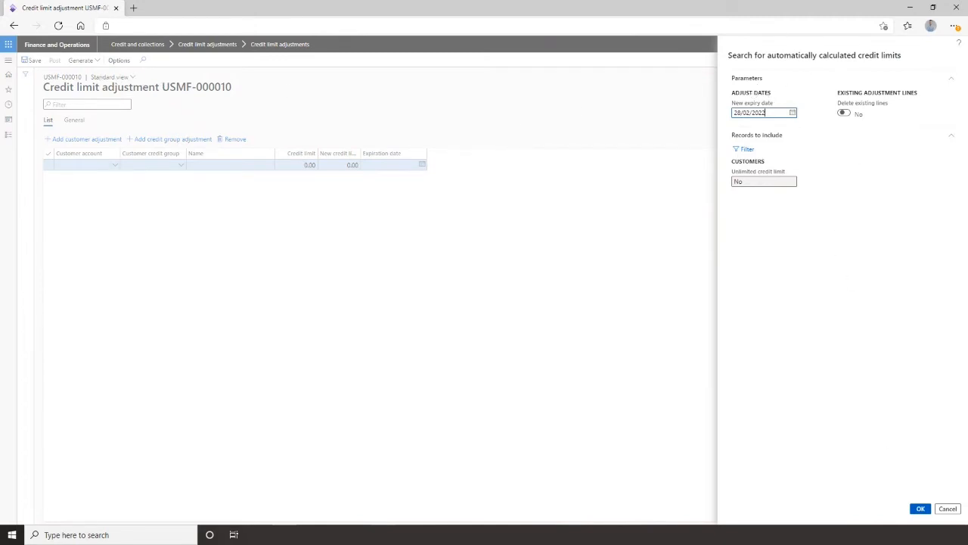
{"action": "left_click", "coordinate": [921, 509]}
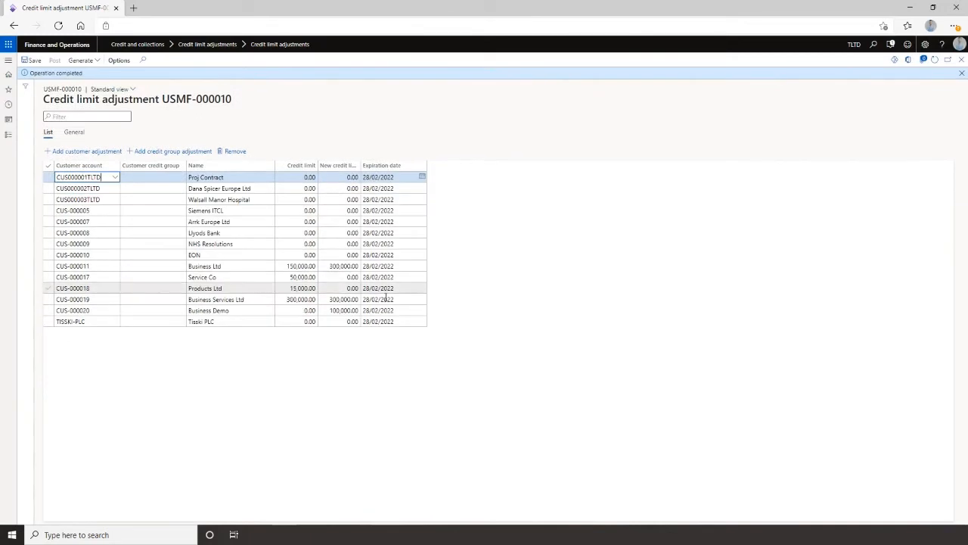
Remove every adjustment line except Business Demo's, then save and post the credit limit adjustment.
{"action": "left_click", "coordinate": [219, 310]}
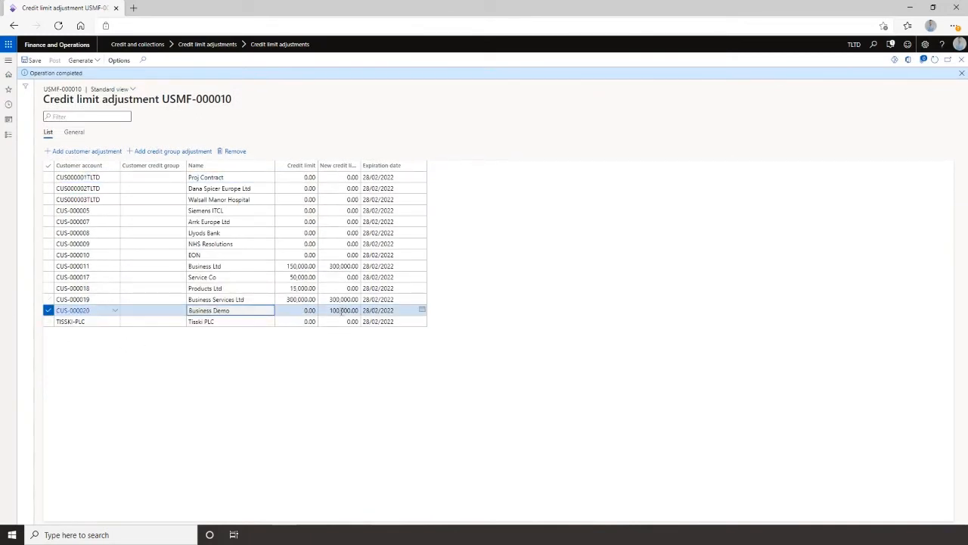
{"action": "left_click", "coordinate": [47, 165]}
{"action": "left_click", "coordinate": [48, 313]}
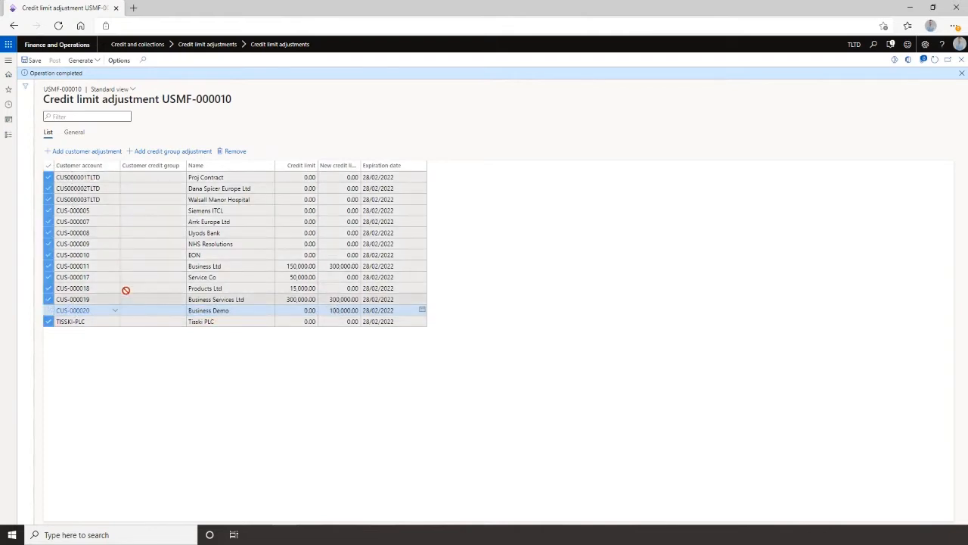
{"action": "left_click", "coordinate": [220, 152]}
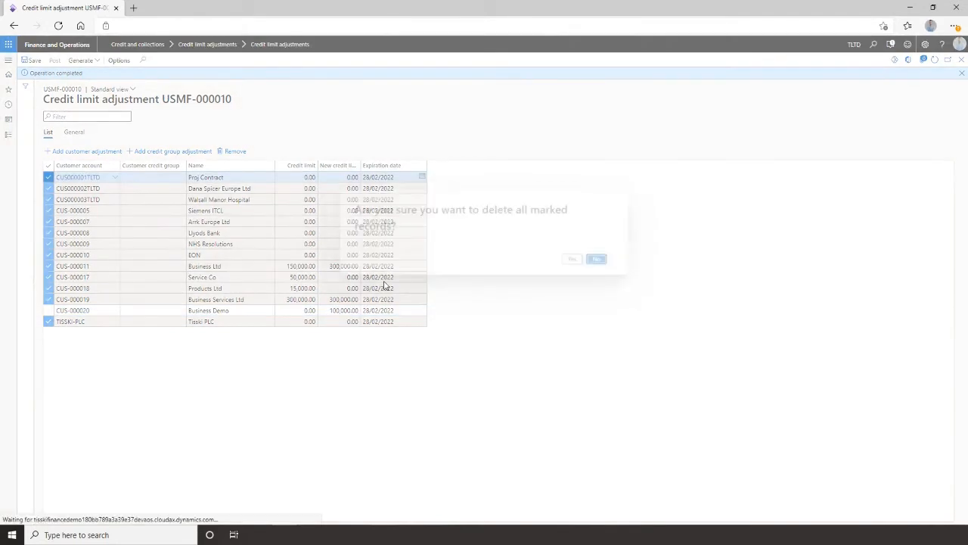
{"action": "left_click", "coordinate": [571, 258]}
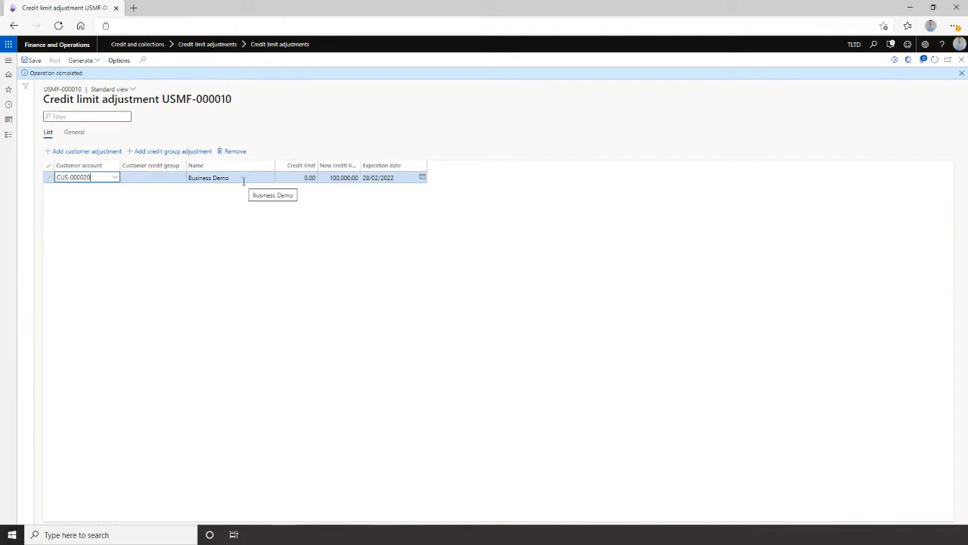
{"action": "left_click", "coordinate": [33, 61]}
{"action": "left_click", "coordinate": [55, 61]}
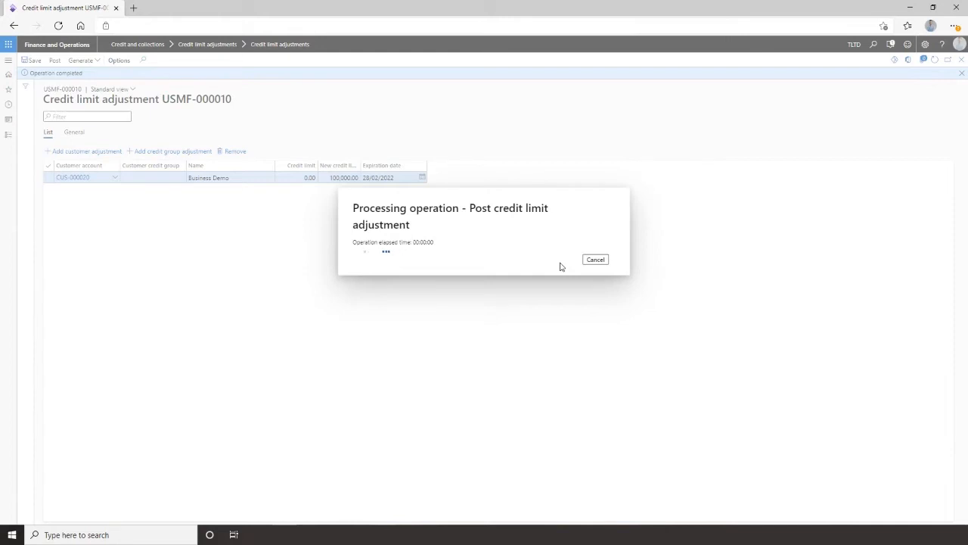
Open the automatic credit limits setup and review the lines of the High, Low and Medium risk groups.
{"action": "left_click", "coordinate": [9, 60]}
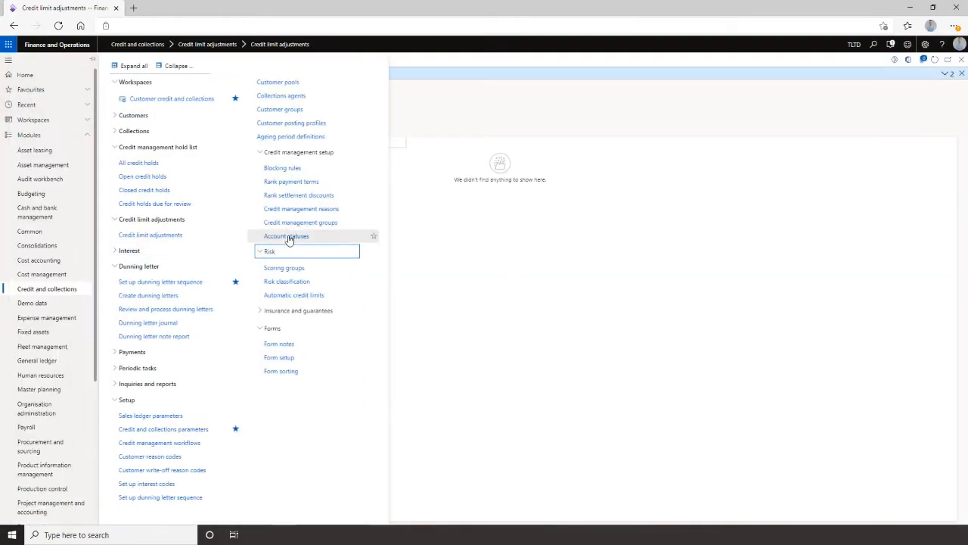
{"action": "left_click", "coordinate": [287, 295]}
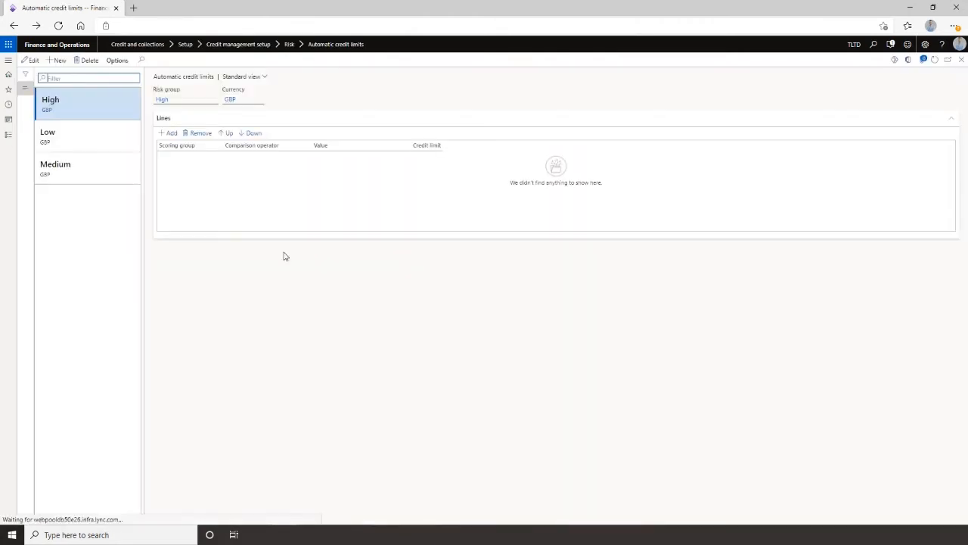
{"action": "left_click", "coordinate": [66, 133]}
{"action": "left_click", "coordinate": [67, 113]}
{"action": "left_click", "coordinate": [67, 137]}
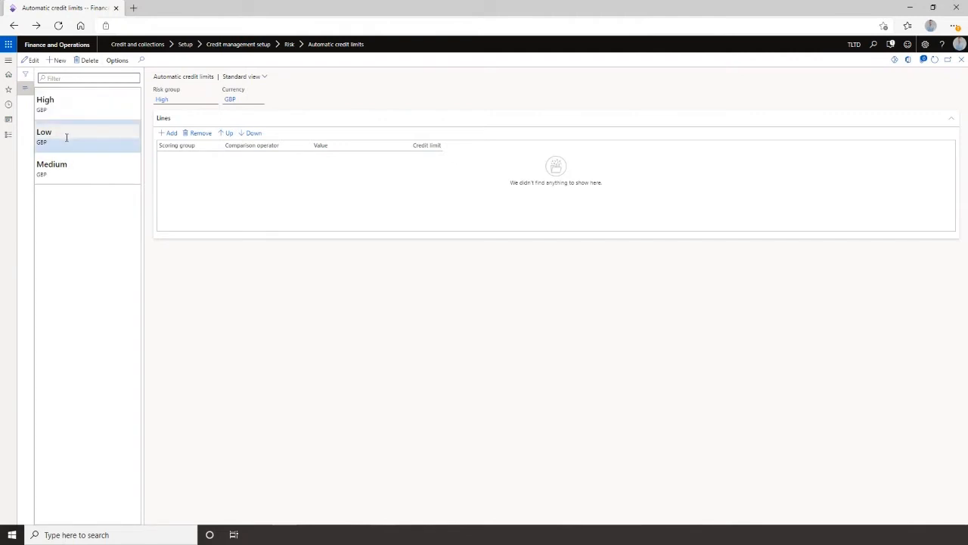
{"action": "left_click", "coordinate": [76, 168]}
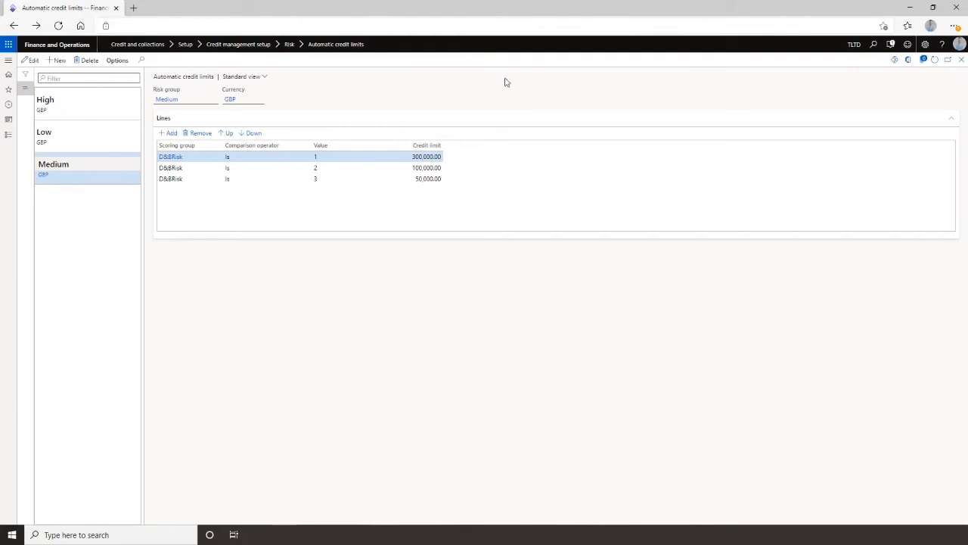
{"action": "left_click", "coordinate": [961, 60]}
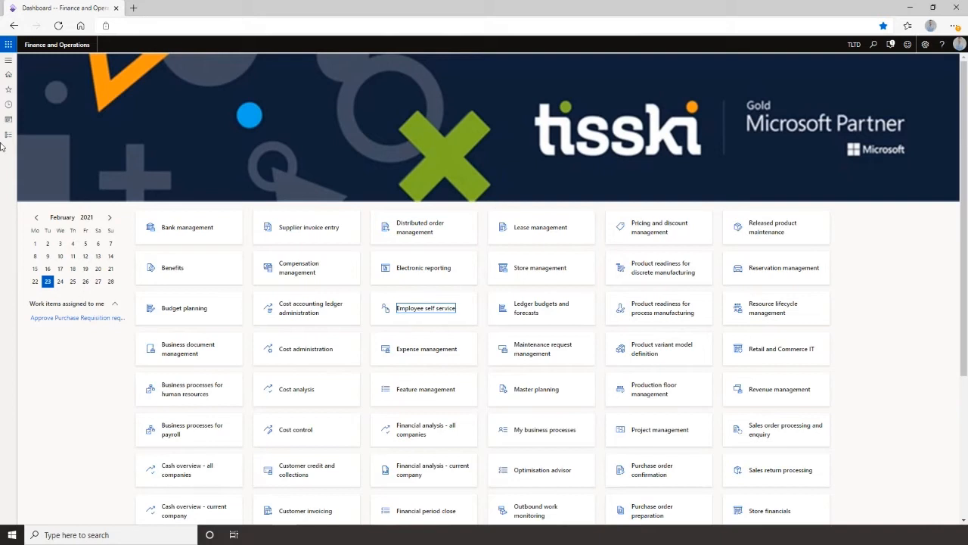
Open the Business Demo customer from all customers and review its credit and collections fields.
{"action": "left_click", "coordinate": [9, 59]}
{"action": "left_click", "coordinate": [129, 119]}
{"action": "left_click", "coordinate": [137, 135]}
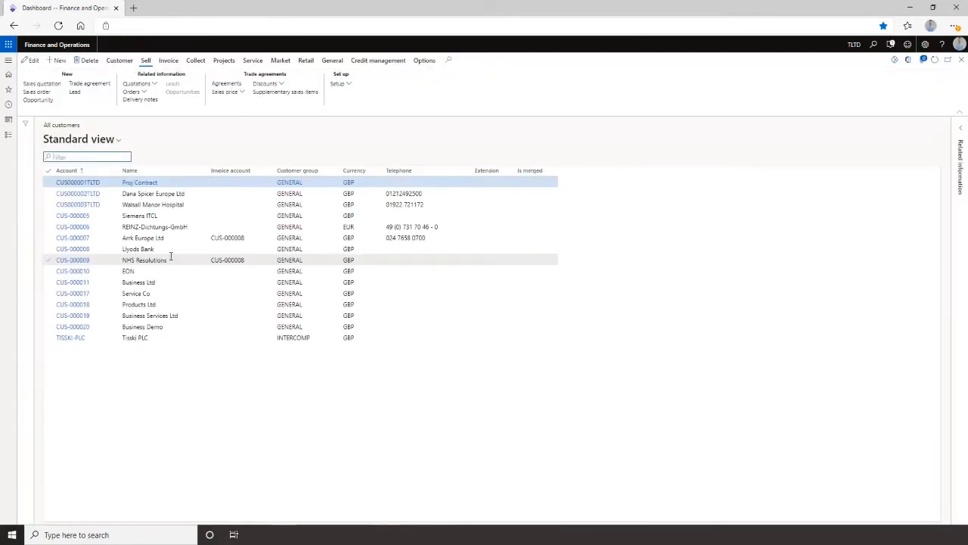
{"action": "left_click", "coordinate": [79, 326]}
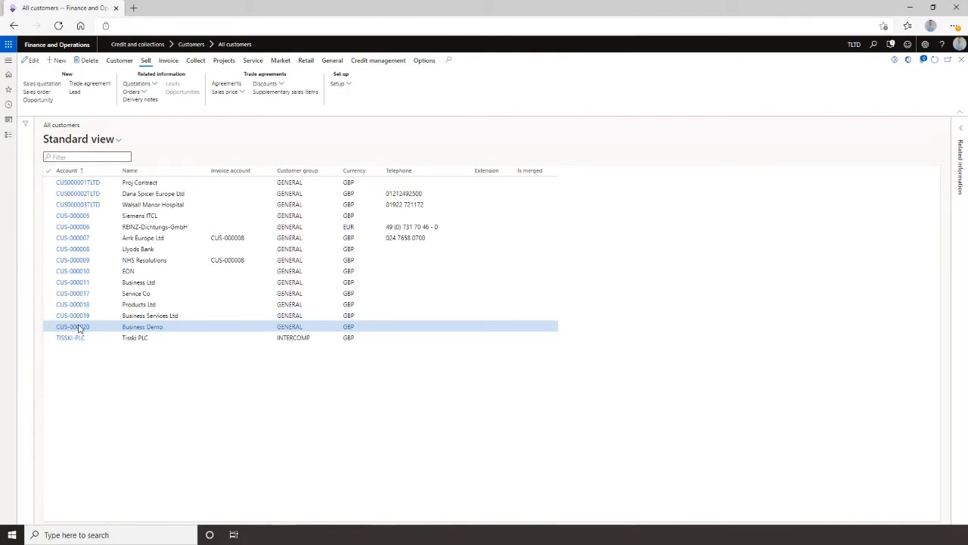
{"action": "left_click", "coordinate": [80, 326]}
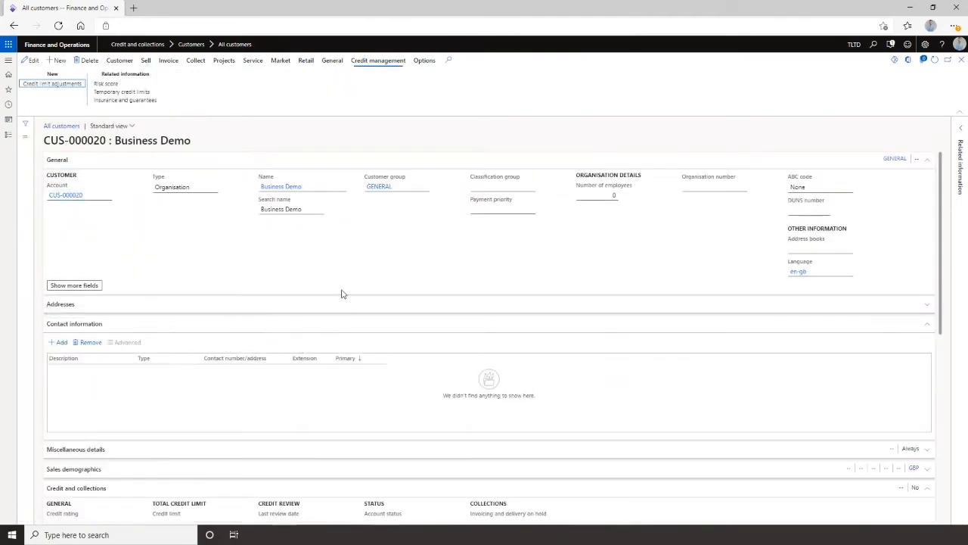
{"action": "left_click", "coordinate": [207, 328]}
{"action": "scroll", "coordinate": [214, 346], "scroll_direction": "down", "scroll_amount": 3}
{"action": "scroll", "coordinate": [179, 323], "scroll_direction": "up", "scroll_amount": 1}
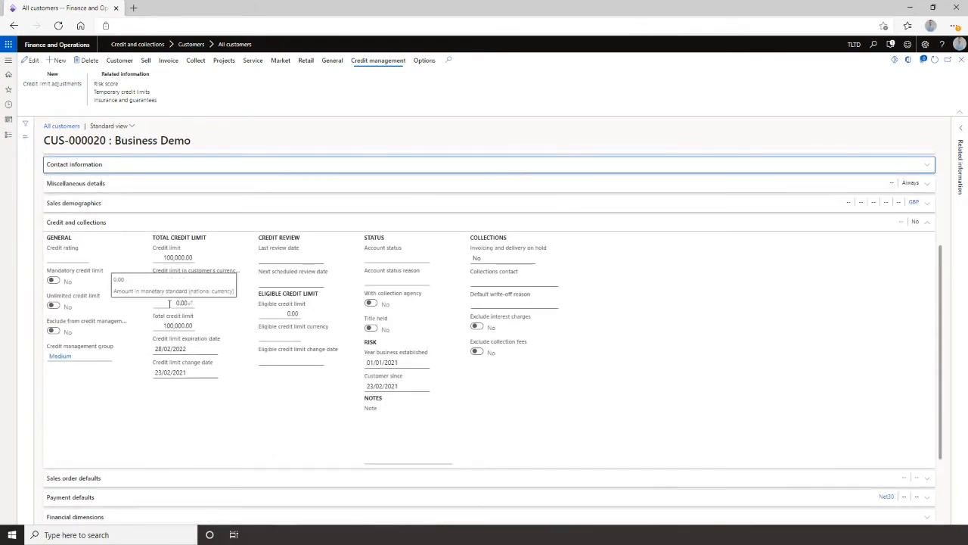
Add a new Silver guarantee to the customer's insurance and guarantees, effective 23/02/2021.
{"action": "left_click", "coordinate": [125, 100]}
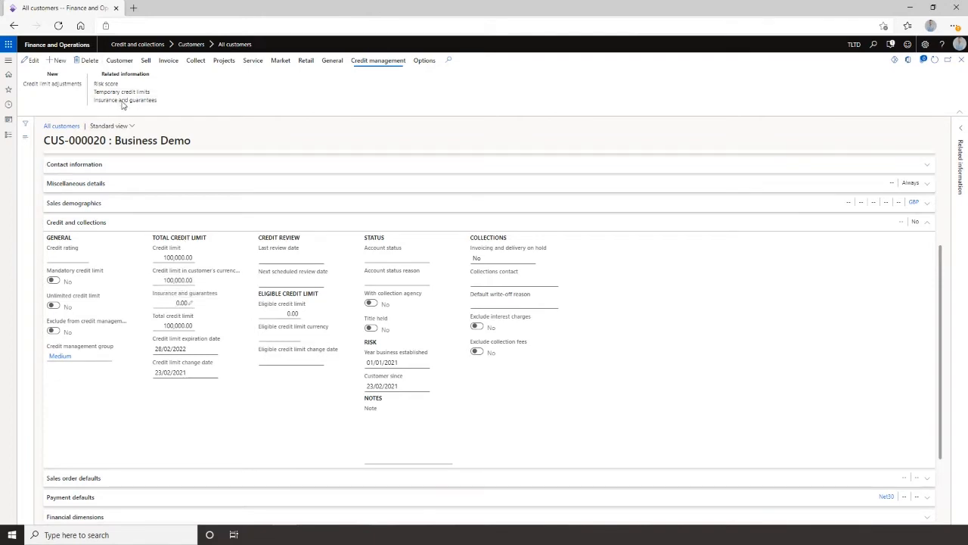
{"action": "left_click", "coordinate": [58, 60]}
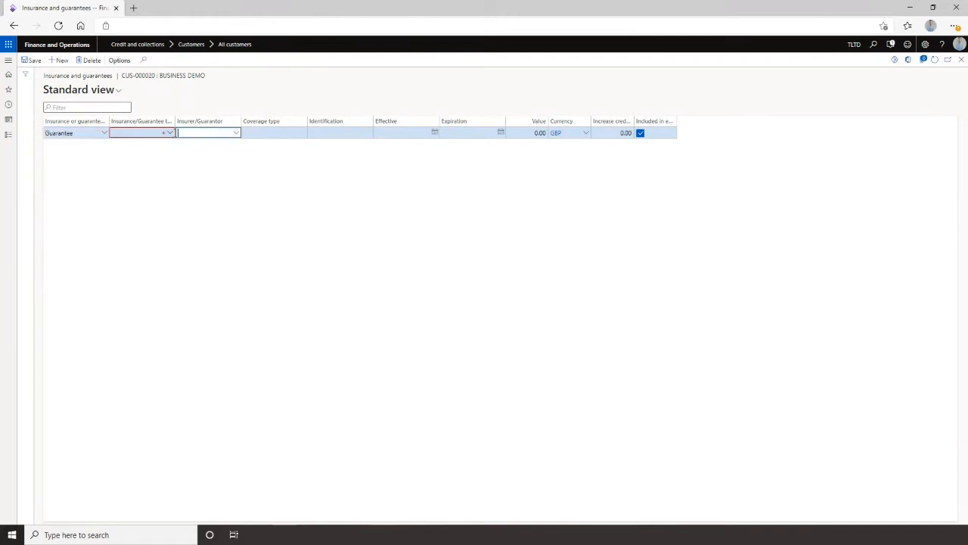
{"action": "left_click", "coordinate": [169, 133]}
{"action": "left_click", "coordinate": [143, 177]}
{"action": "left_click", "coordinate": [406, 133]}
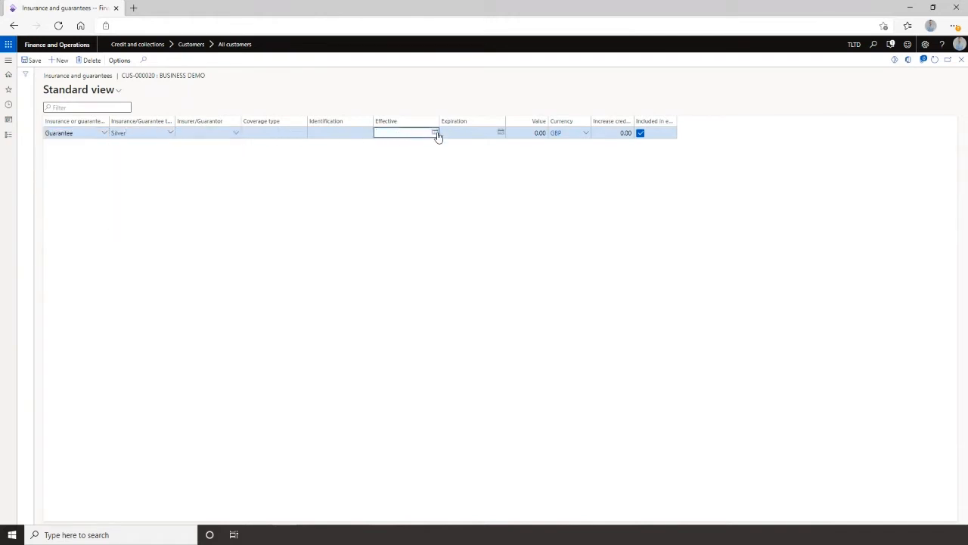
{"action": "left_click", "coordinate": [436, 133]}
{"action": "left_click", "coordinate": [398, 215]}
Set the guarantee's expiration date to 22/02/2022.
{"action": "left_click", "coordinate": [501, 132]}
{"action": "left_click", "coordinate": [513, 150]}
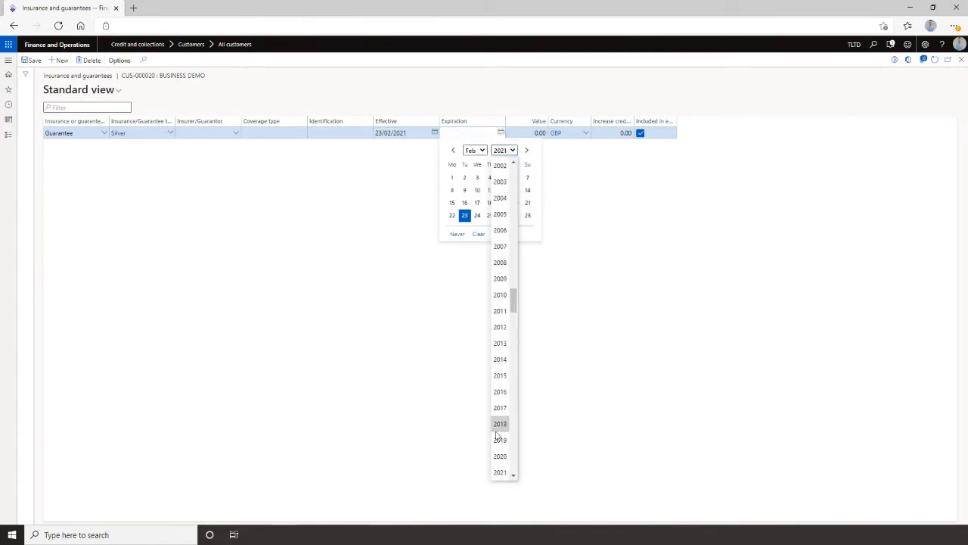
{"action": "left_click", "coordinate": [513, 475]}
{"action": "left_click", "coordinate": [500, 457]}
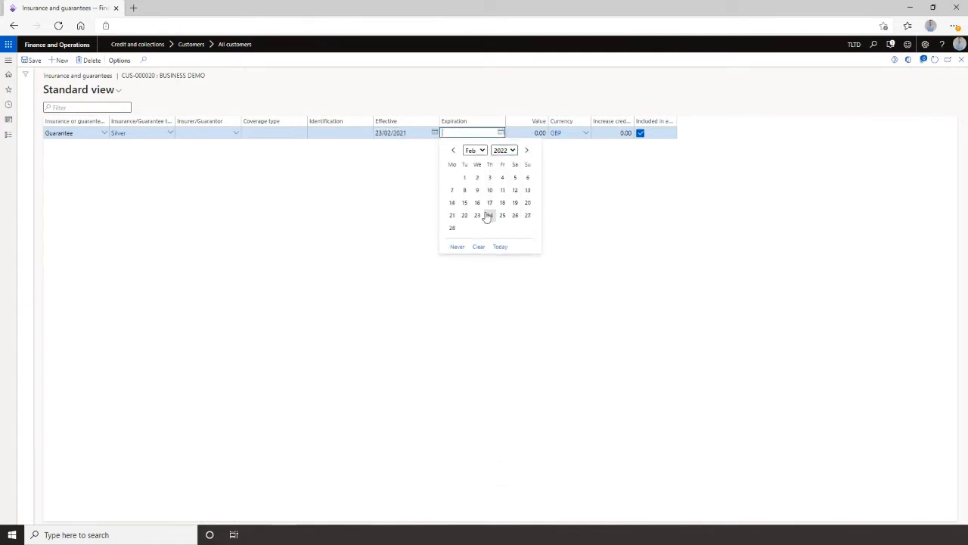
{"action": "left_click", "coordinate": [464, 215]}
Set the guarantee value to 30,000 and the credit increase to 100, then save and close.
{"action": "left_click", "coordinate": [517, 133]}
{"action": "type", "text": "30000"}
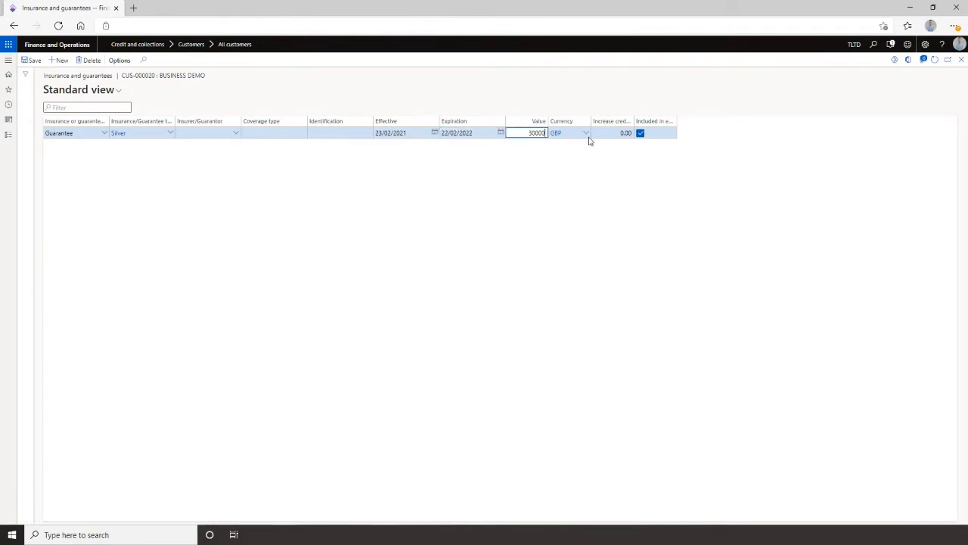
{"action": "key", "text": "Tab"}
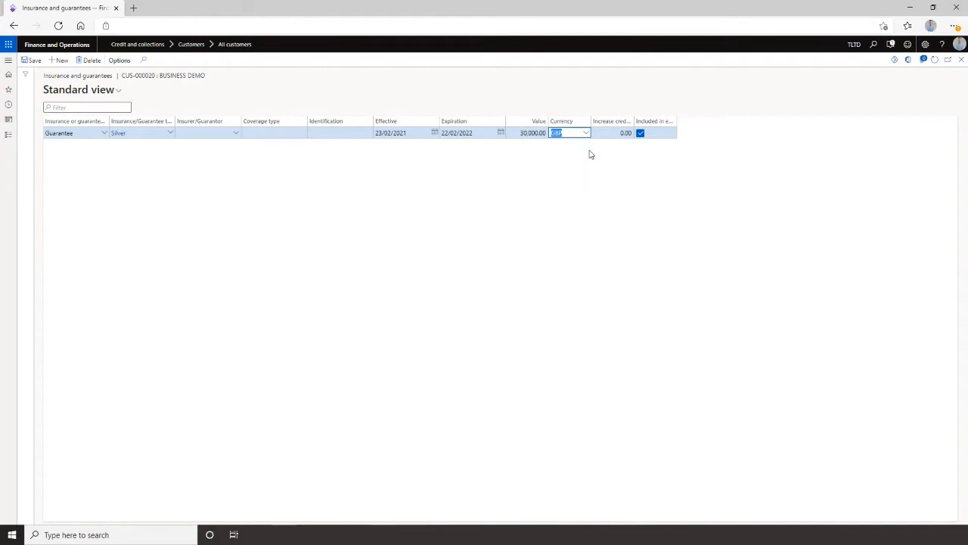
{"action": "left_click", "coordinate": [616, 133]}
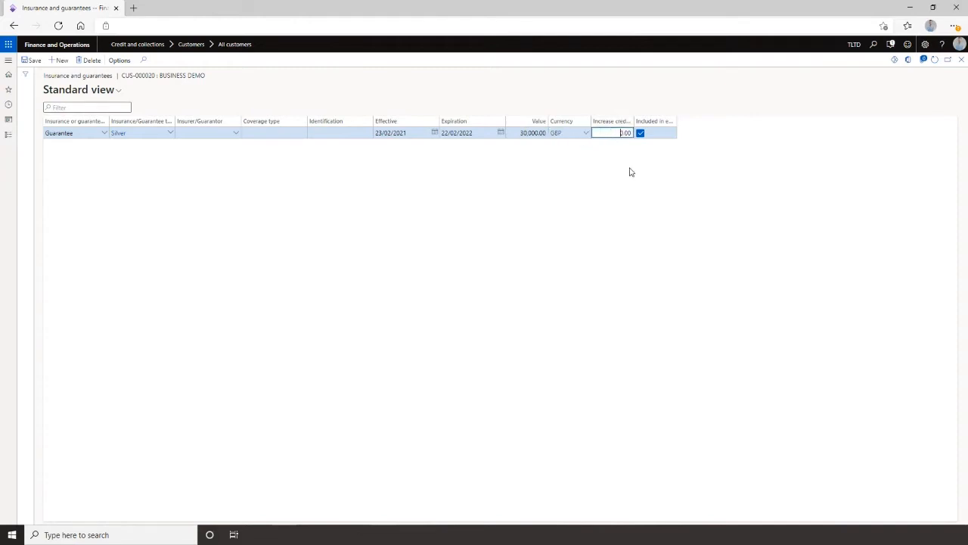
{"action": "type", "text": "100"}
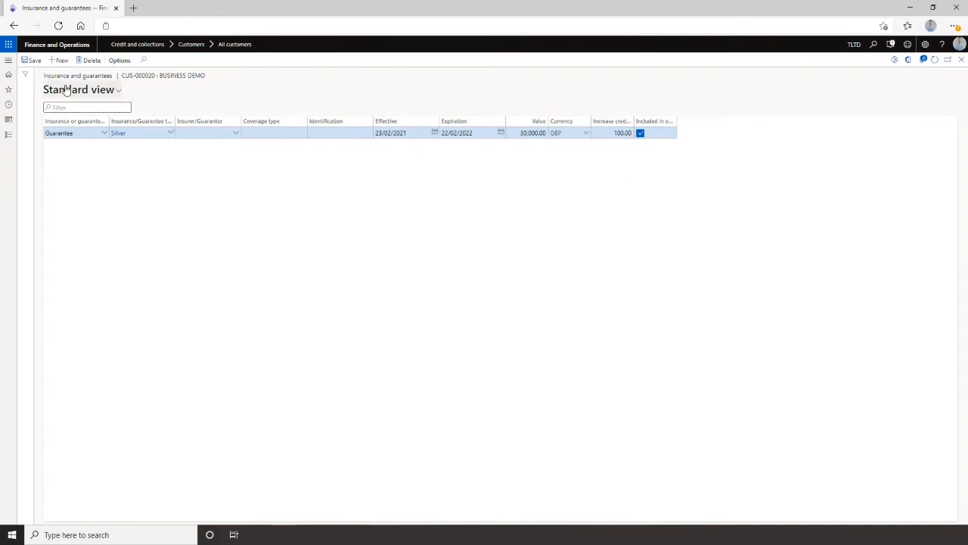
{"action": "left_click", "coordinate": [34, 61]}
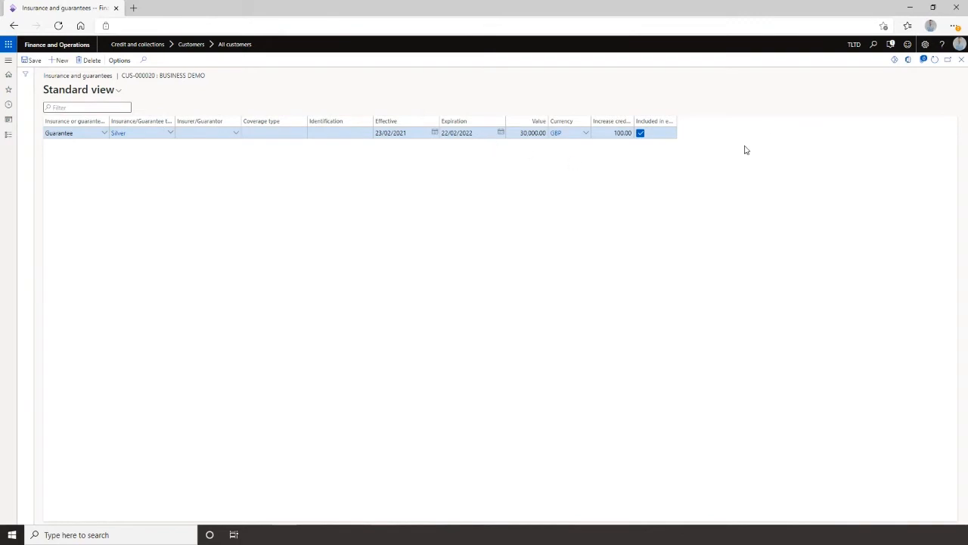
{"action": "left_click", "coordinate": [958, 67]}
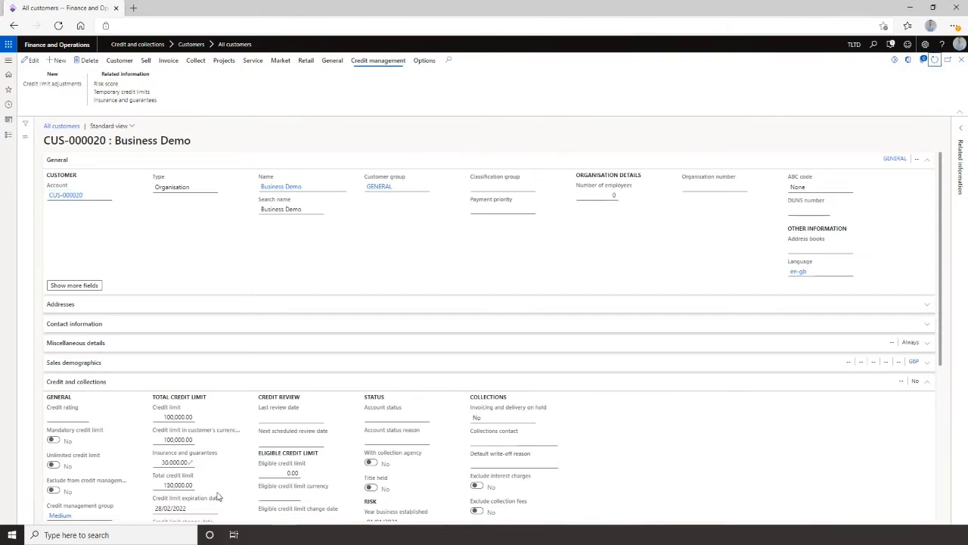
Create a new credit limit adjustment for the customer and open its temporary credit limit adjustment lines.
{"action": "scroll", "coordinate": [184, 439], "scroll_direction": "down", "scroll_amount": 1}
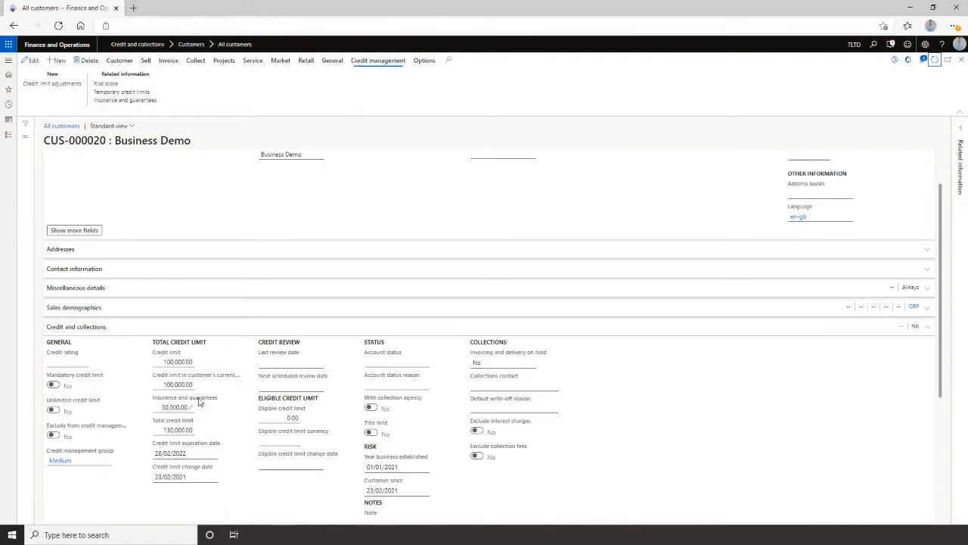
{"action": "left_click", "coordinate": [47, 84]}
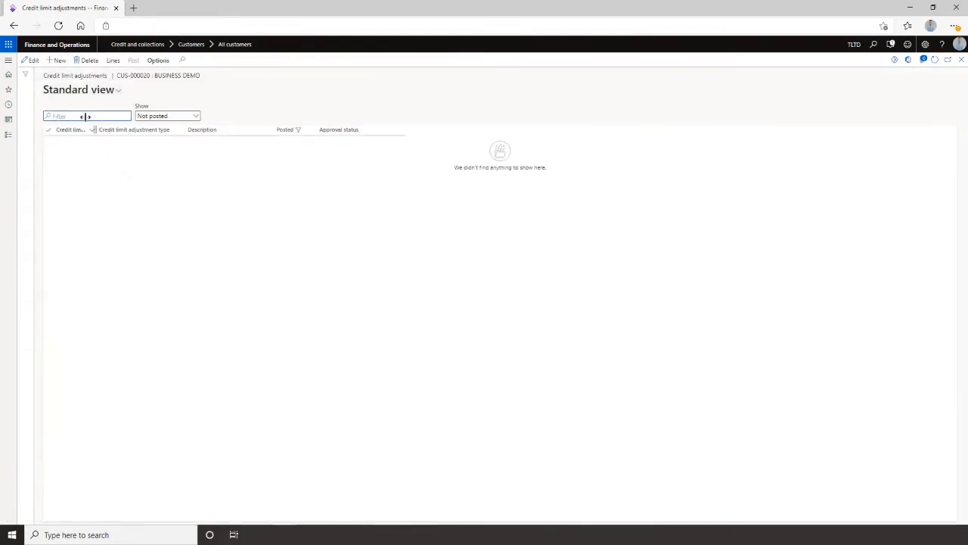
{"action": "left_click", "coordinate": [56, 60]}
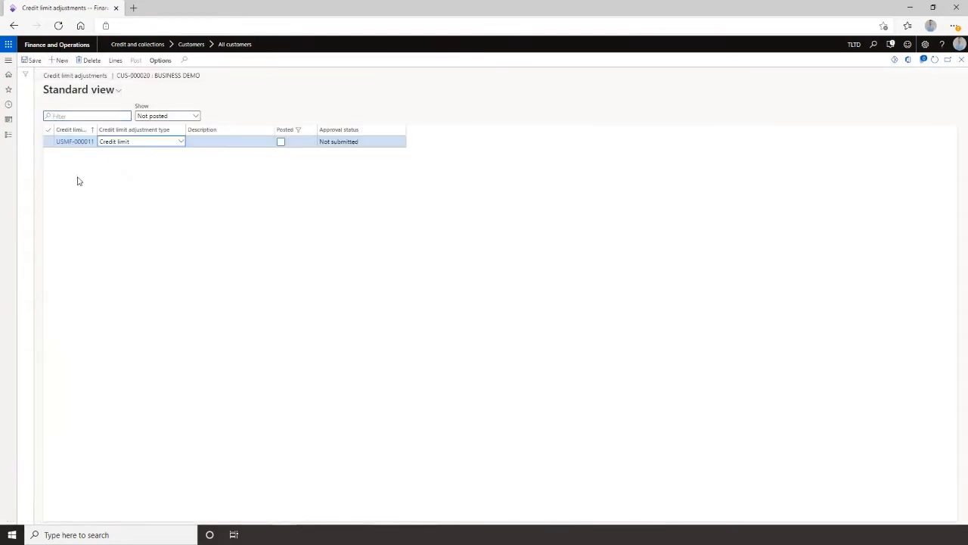
{"action": "left_click", "coordinate": [180, 143]}
{"action": "left_click", "coordinate": [144, 160]}
{"action": "left_click", "coordinate": [116, 60]}
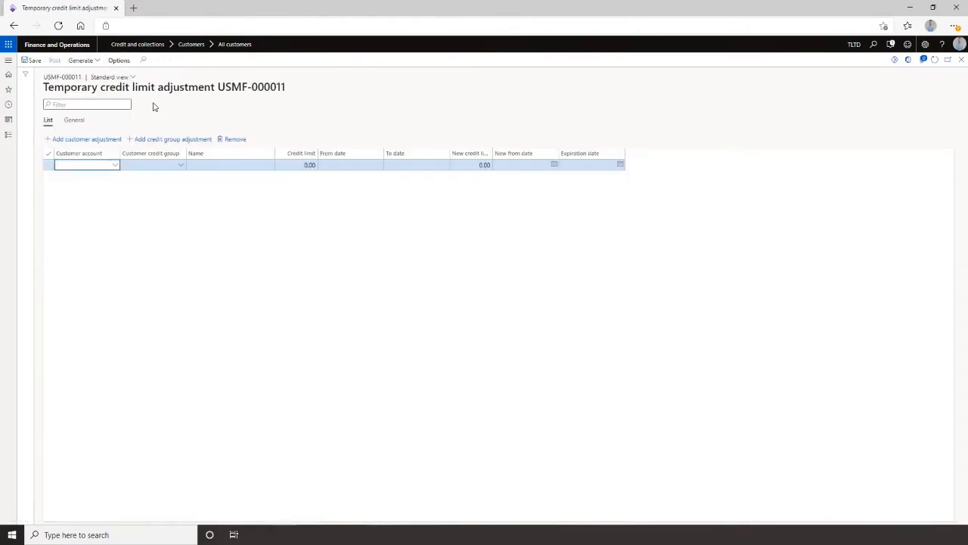
Add a customer adjustment line for Business Demo (CUS-000020) with a new credit limit of 200,000.
{"action": "left_click", "coordinate": [116, 165]}
{"action": "scroll", "coordinate": [115, 222], "scroll_direction": "down", "scroll_amount": 5}
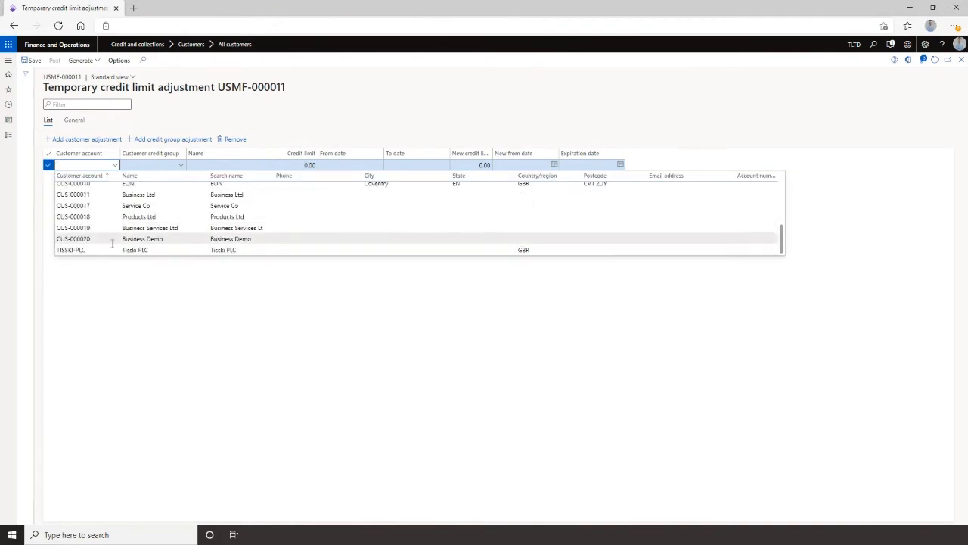
{"action": "left_click", "coordinate": [111, 240]}
{"action": "left_click", "coordinate": [302, 164]}
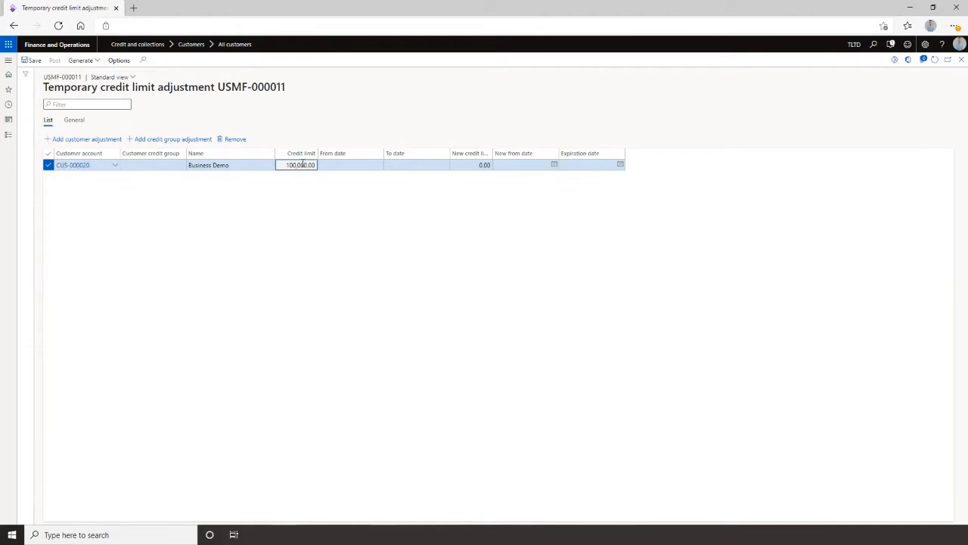
{"action": "left_click", "coordinate": [329, 168]}
{"action": "left_click", "coordinate": [400, 164]}
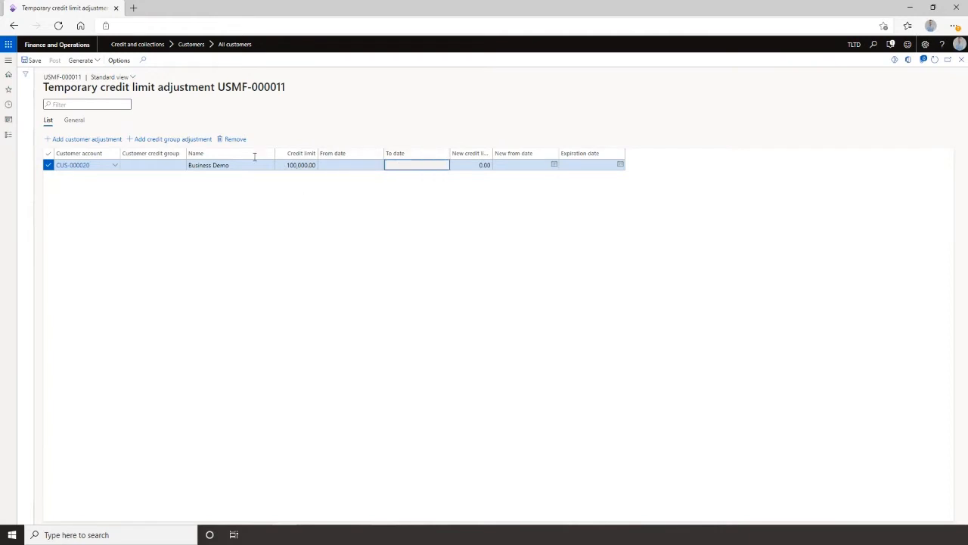
{"action": "left_click", "coordinate": [459, 166]}
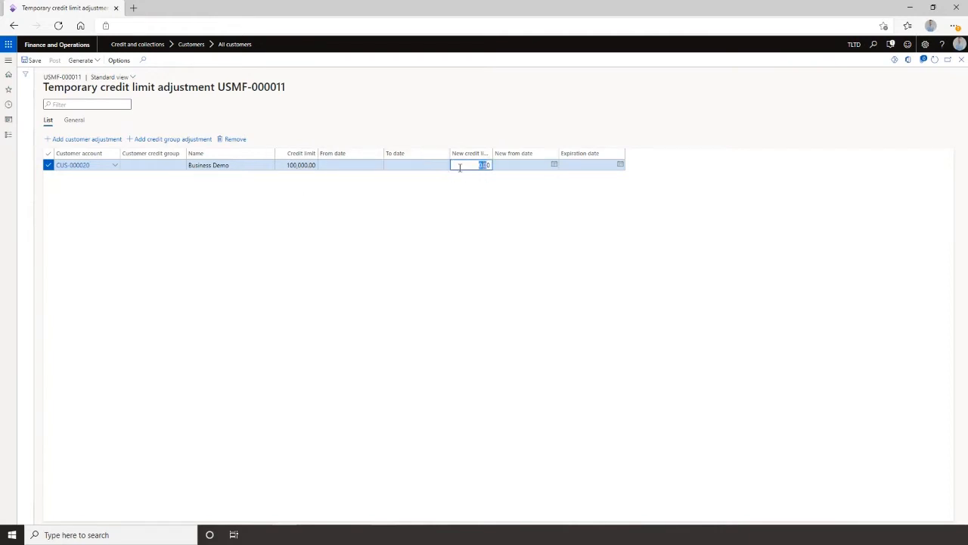
{"action": "type", "text": "1"}
{"action": "type", "text": "00,000"}
{"action": "key", "text": "Tab"}
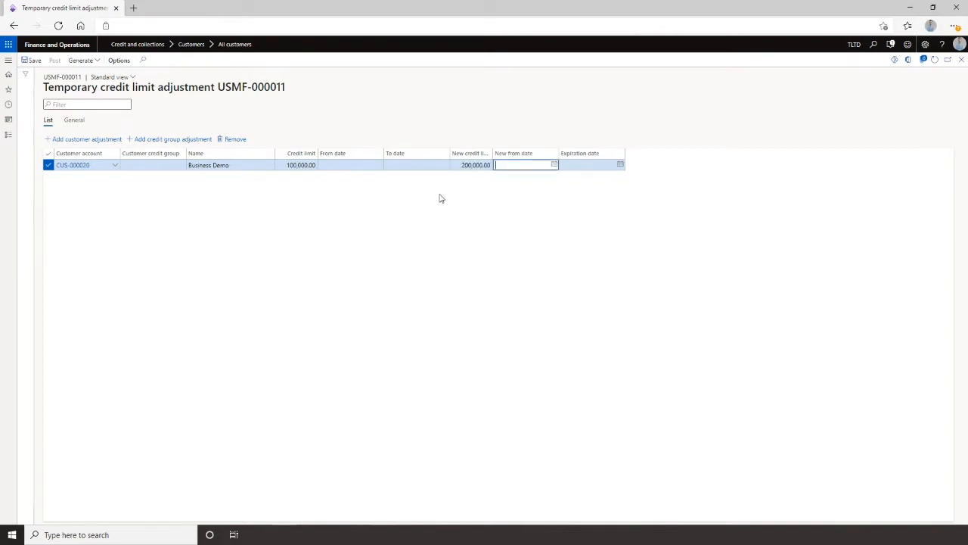
Set the new from date to today and the expiration date to 08/03/2021, then post the adjustment and close.
{"action": "type", "text": "t"}
{"action": "key", "text": "Tab"}
{"action": "left_click", "coordinate": [620, 165]}
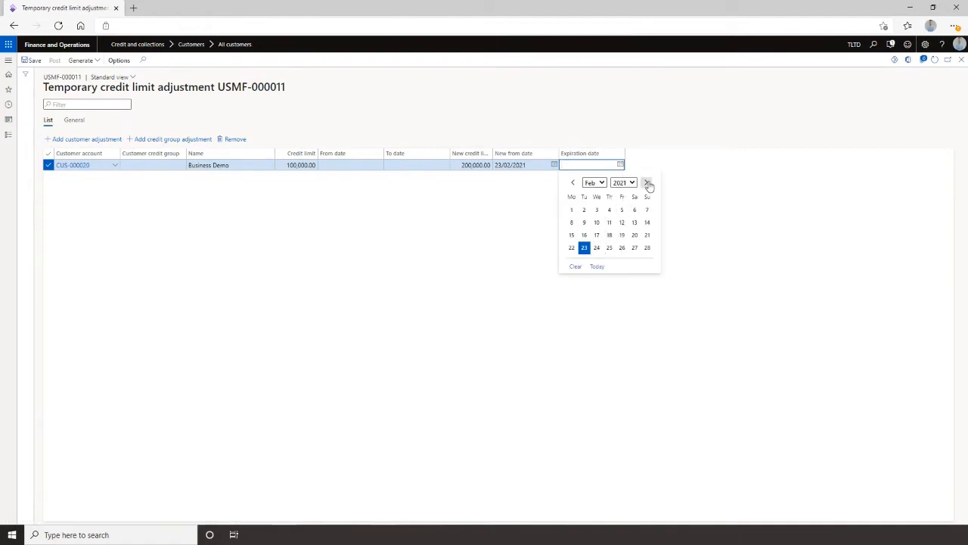
{"action": "left_click", "coordinate": [648, 183]}
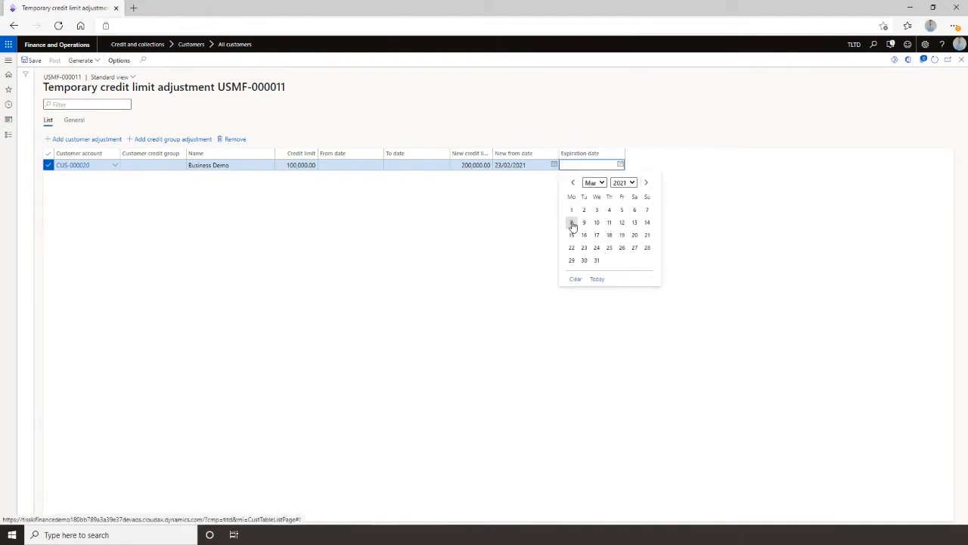
{"action": "left_click", "coordinate": [572, 223]}
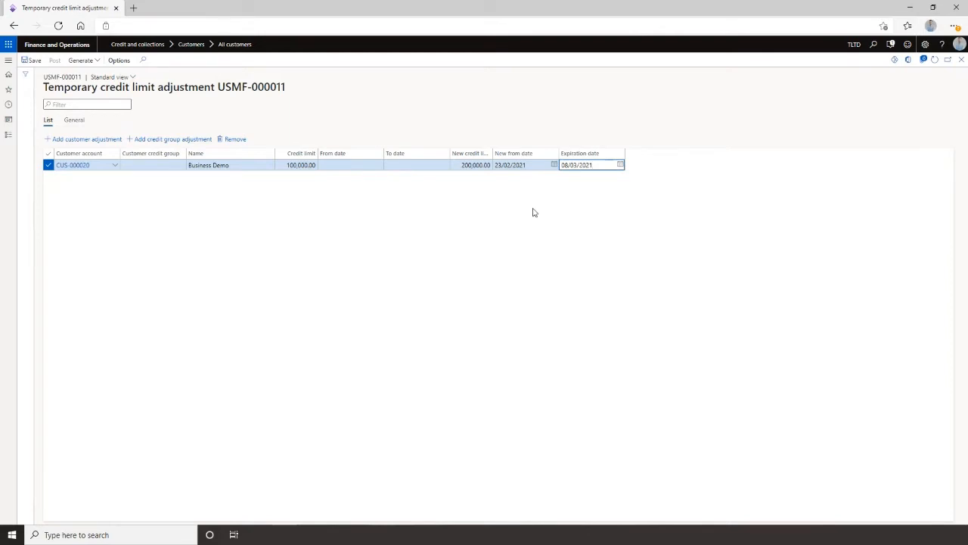
{"action": "left_click", "coordinate": [533, 212]}
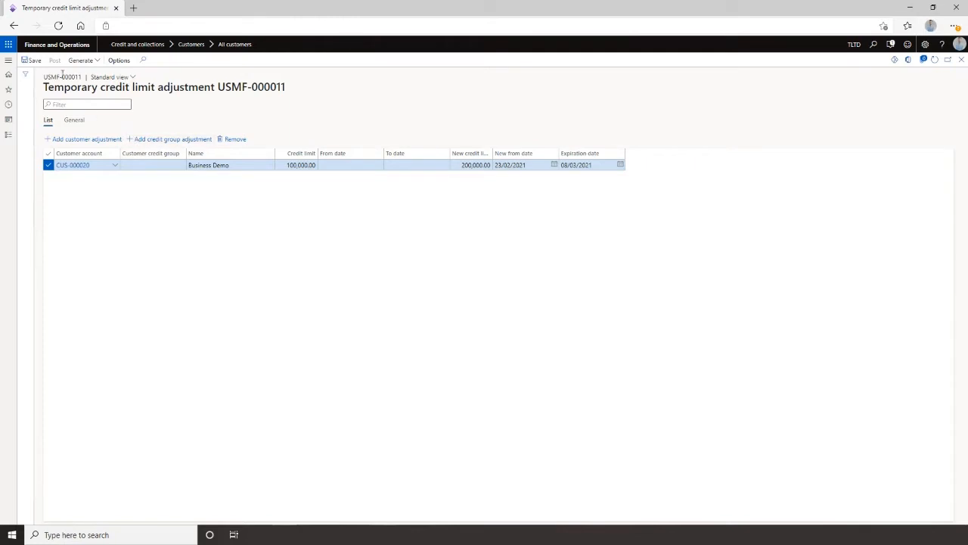
{"action": "left_click", "coordinate": [55, 60]}
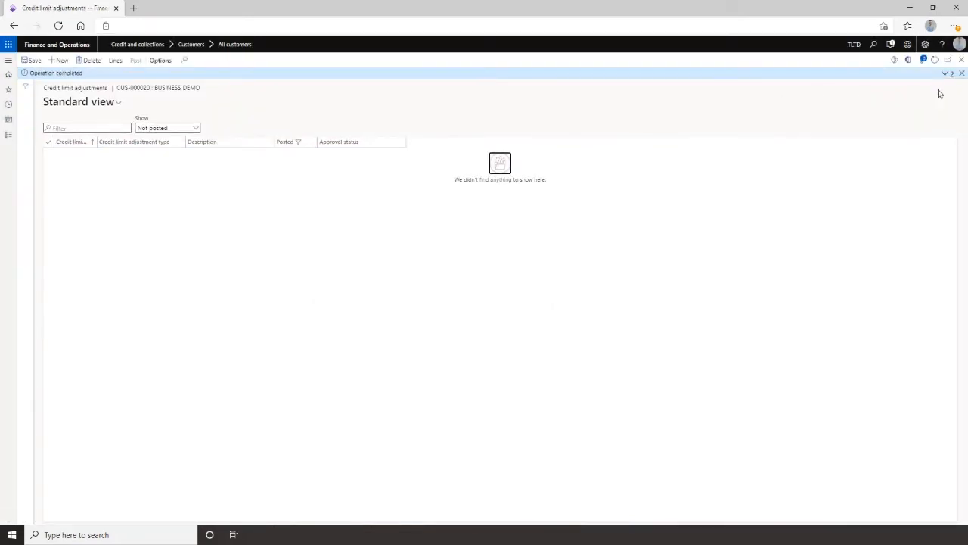
{"action": "left_click", "coordinate": [962, 62]}
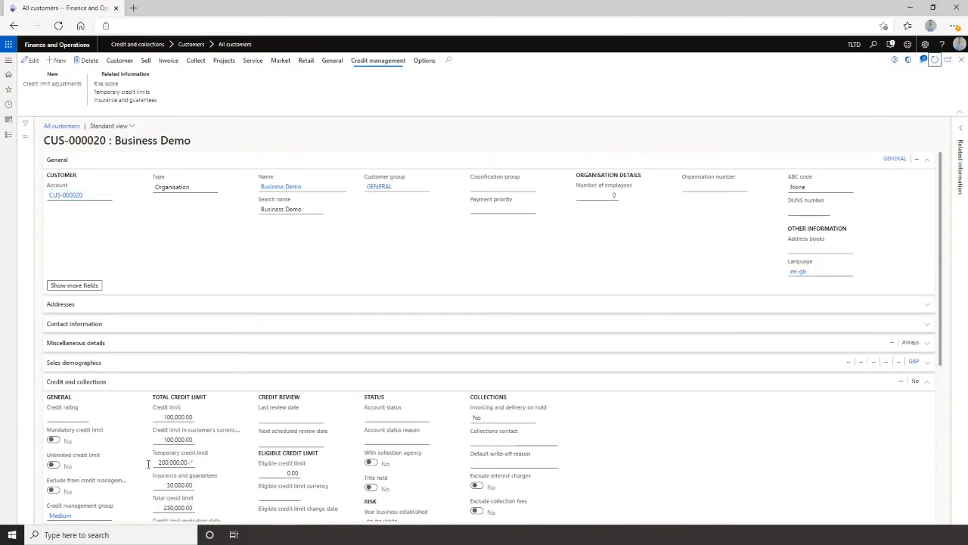
Review the customer's credit and collections fields, including the temporary credit limit, then close the record.
{"action": "scroll", "coordinate": [214, 453], "scroll_direction": "down", "scroll_amount": 2}
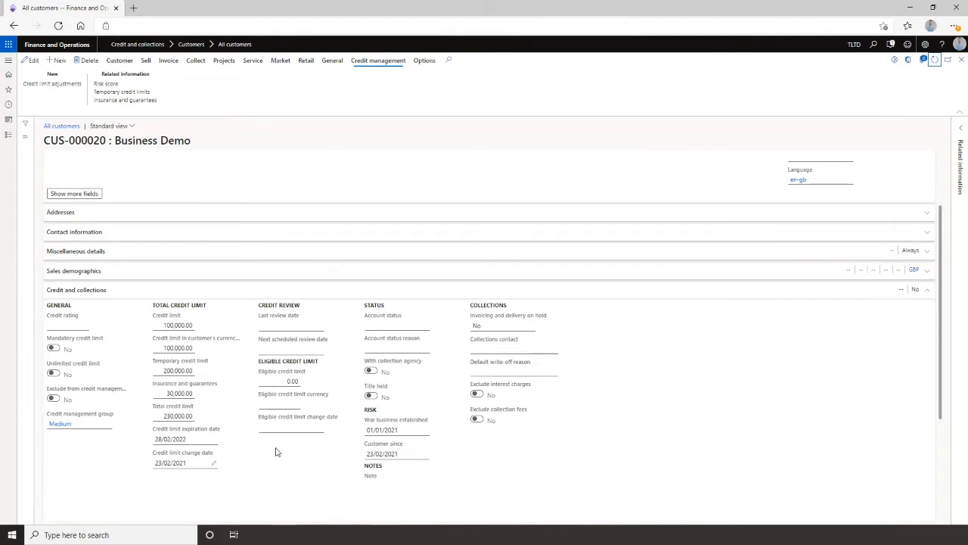
{"action": "scroll", "coordinate": [269, 453], "scroll_direction": "down", "scroll_amount": 1}
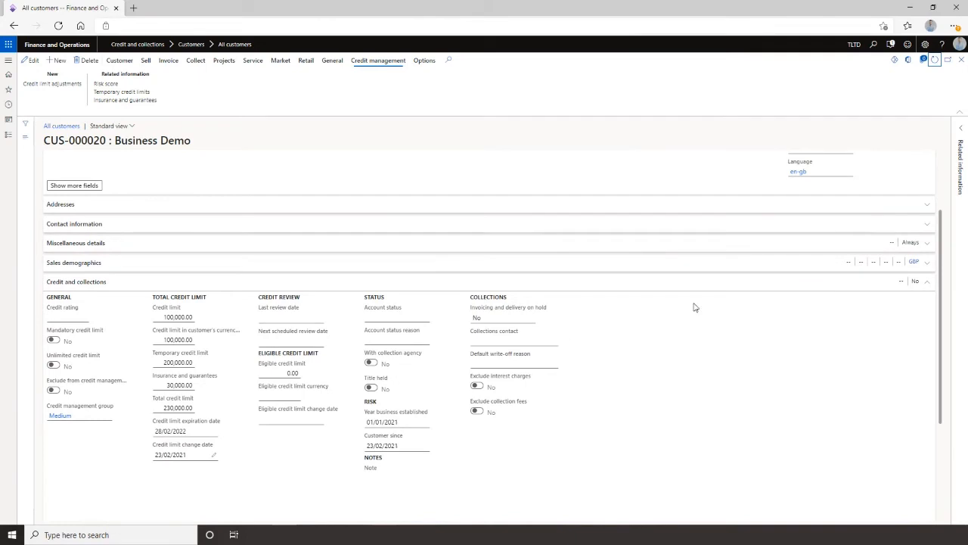
{"action": "scroll", "coordinate": [695, 307], "scroll_direction": "down", "scroll_amount": 1}
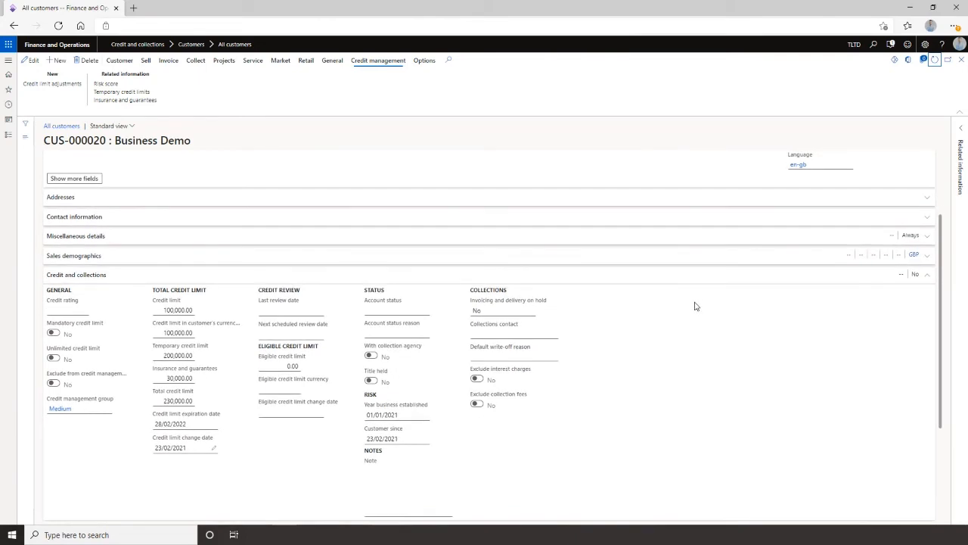
{"action": "left_click", "coordinate": [961, 62]}
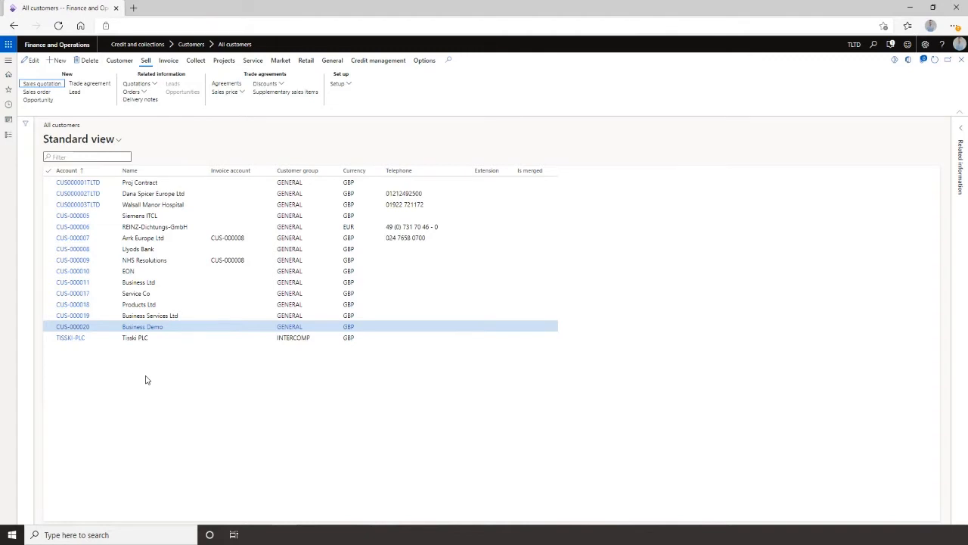
Add customer CUS-000020 to the CG-001 Business Group customer credit group, then close back to the dashboard.
{"action": "left_click", "coordinate": [8, 60]}
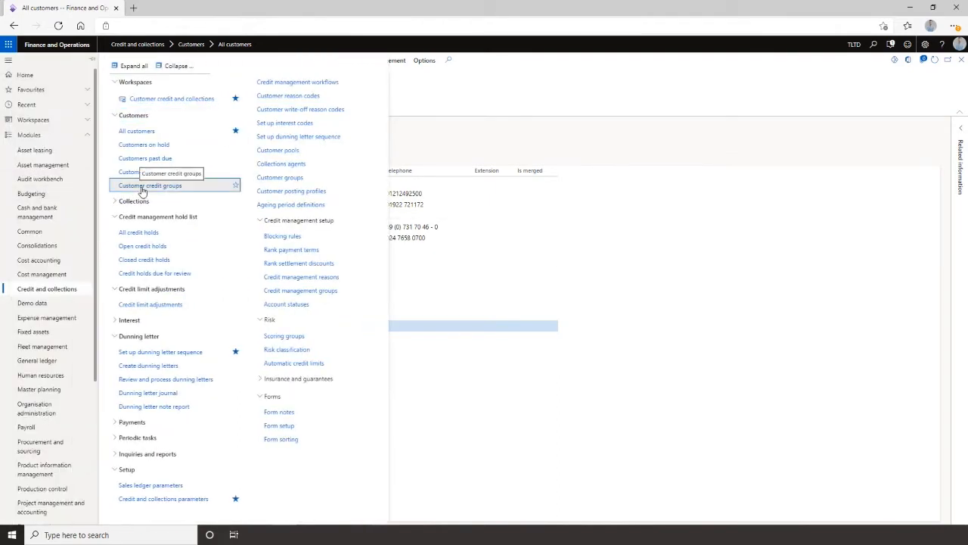
{"action": "left_click", "coordinate": [132, 185]}
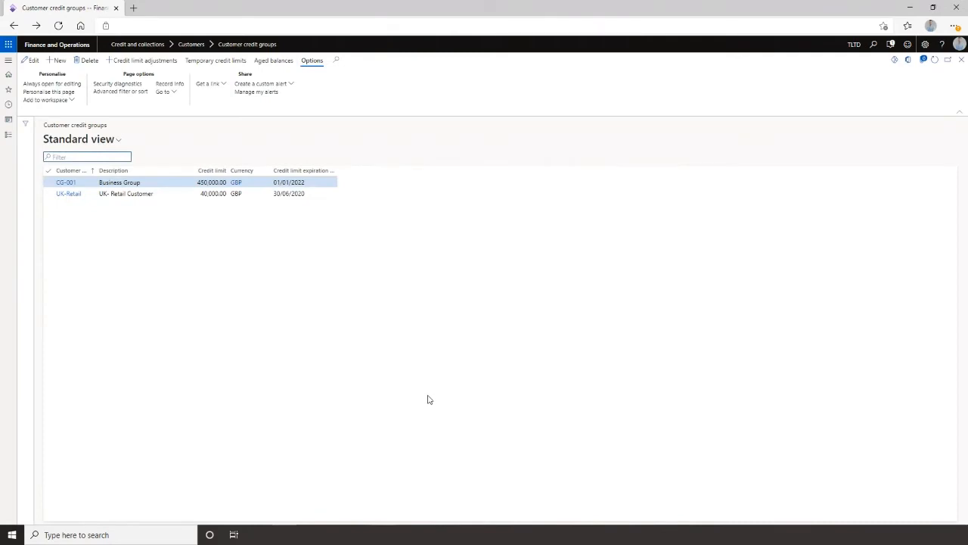
{"action": "left_click", "coordinate": [67, 182]}
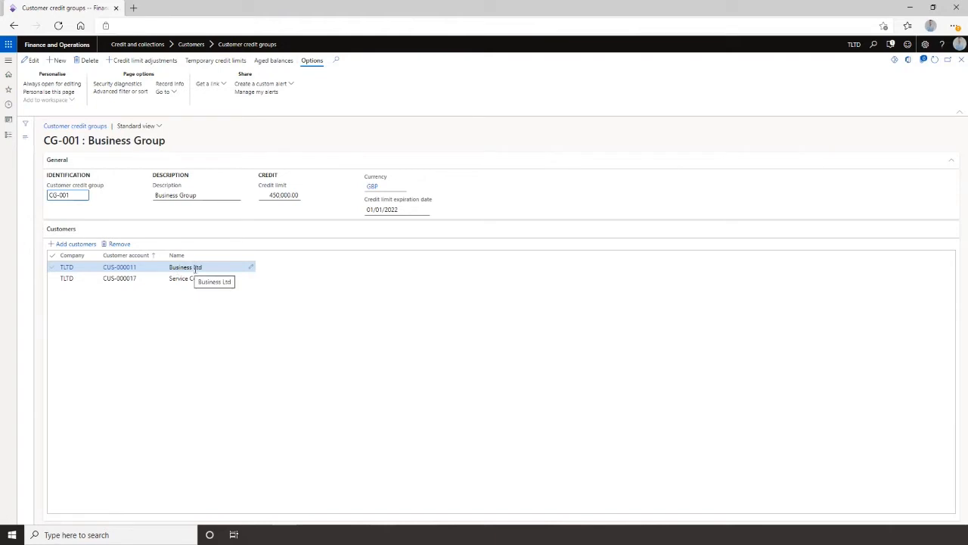
{"action": "left_click", "coordinate": [77, 244]}
{"action": "left_click", "coordinate": [890, 106]}
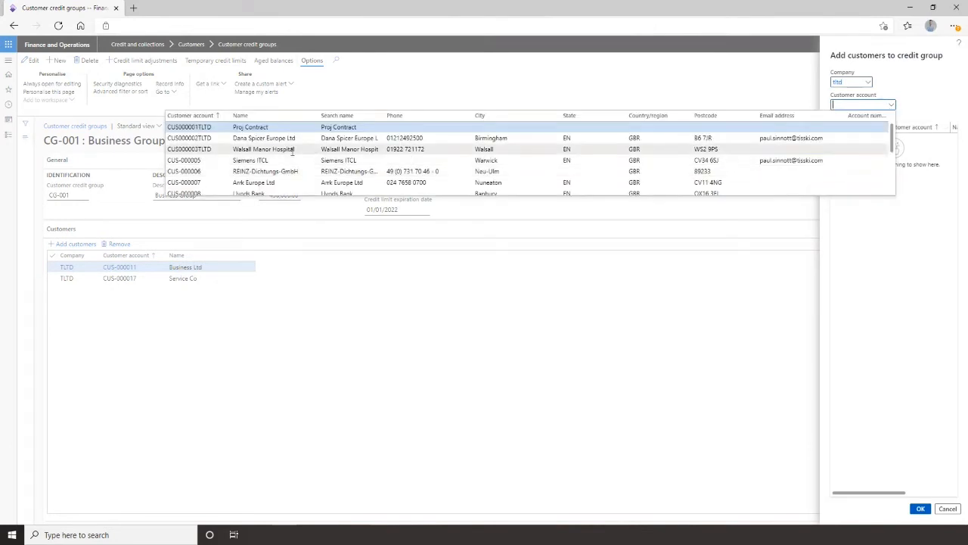
{"action": "scroll", "coordinate": [286, 154], "scroll_direction": "down", "scroll_amount": 3}
{"action": "left_click", "coordinate": [186, 179]}
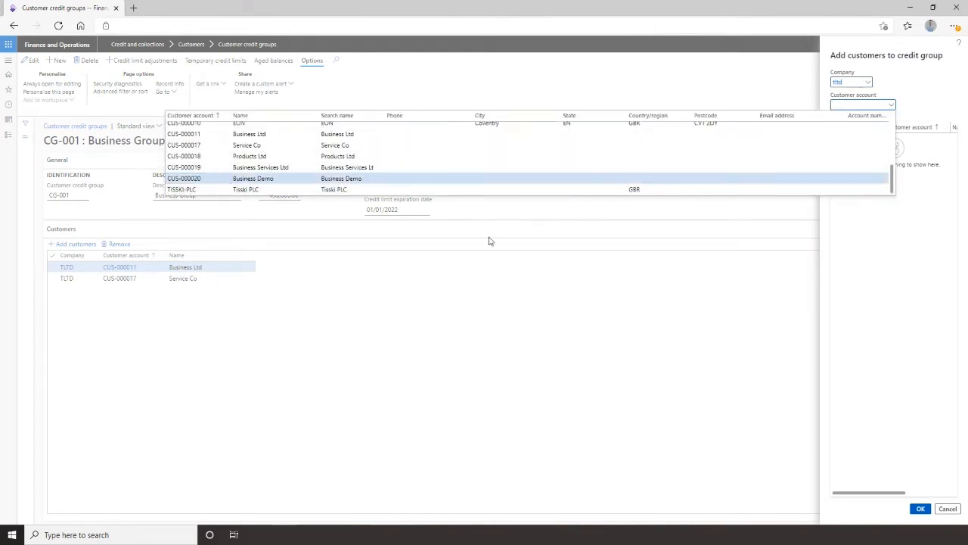
{"action": "left_click", "coordinate": [921, 508]}
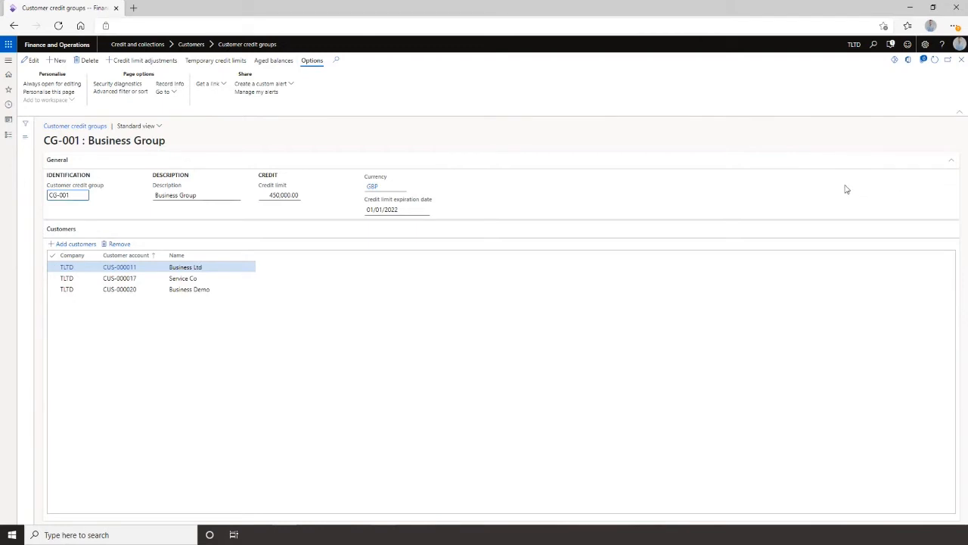
{"action": "left_click", "coordinate": [962, 64]}
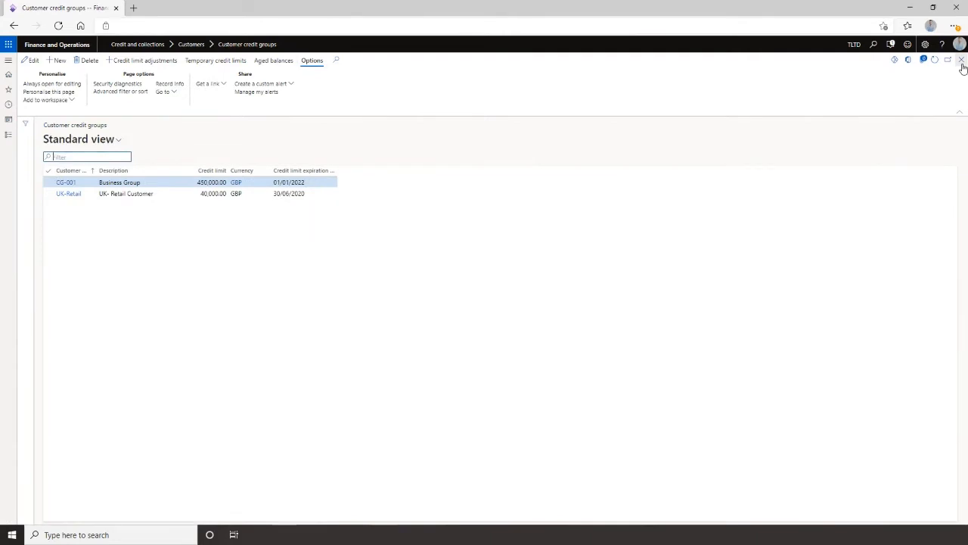
{"action": "left_click", "coordinate": [962, 62]}
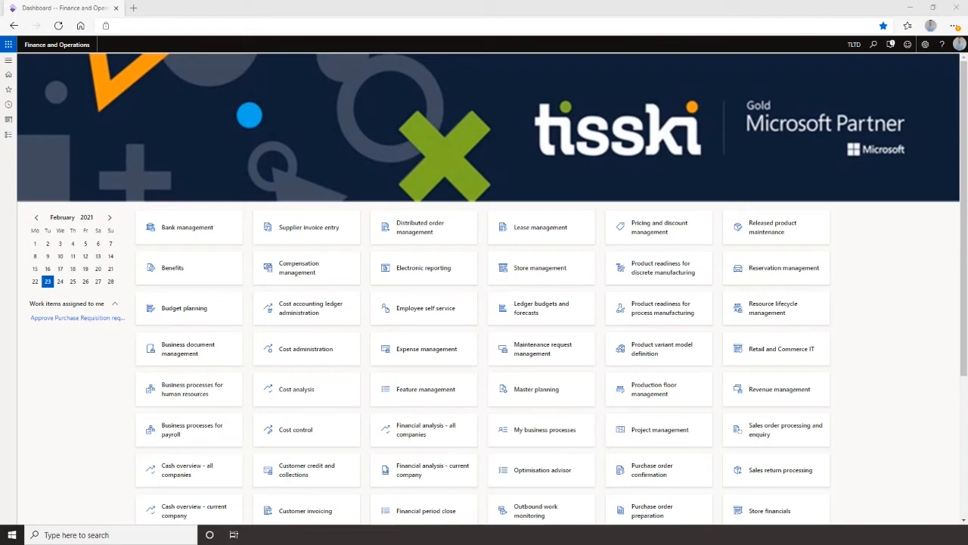
Open all customers and start personalising the list to add a new column field.
{"action": "left_click", "coordinate": [10, 61]}
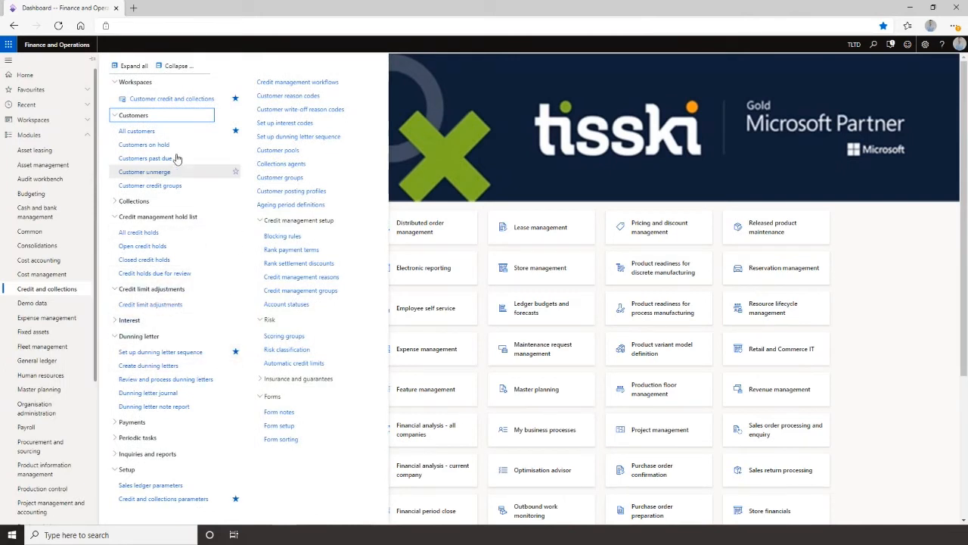
{"action": "left_click", "coordinate": [138, 131]}
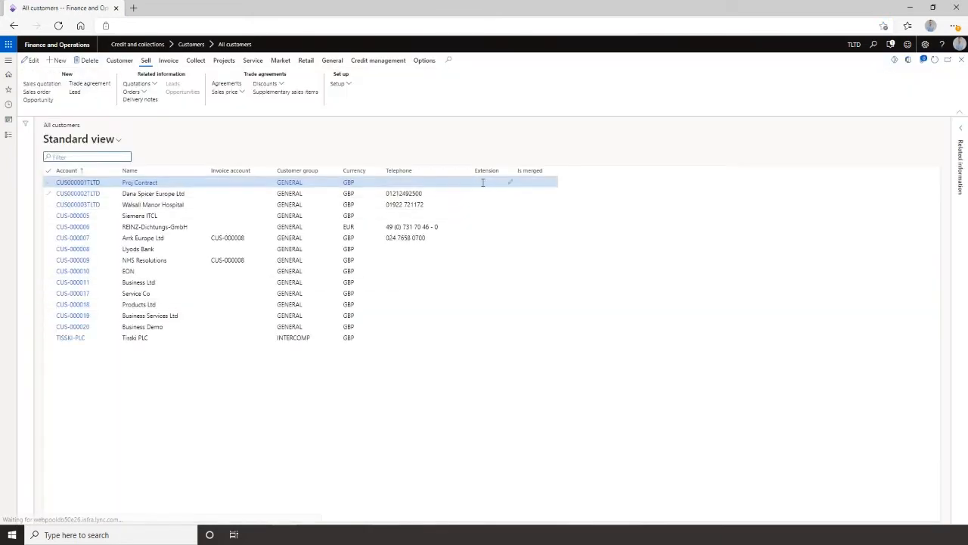
{"action": "right_click", "coordinate": [530, 172]}
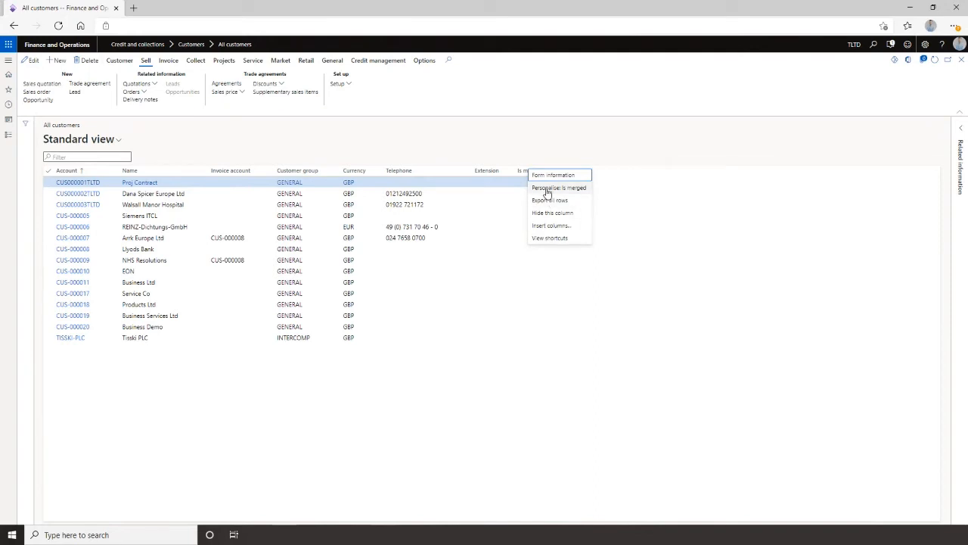
{"action": "left_click", "coordinate": [552, 188]}
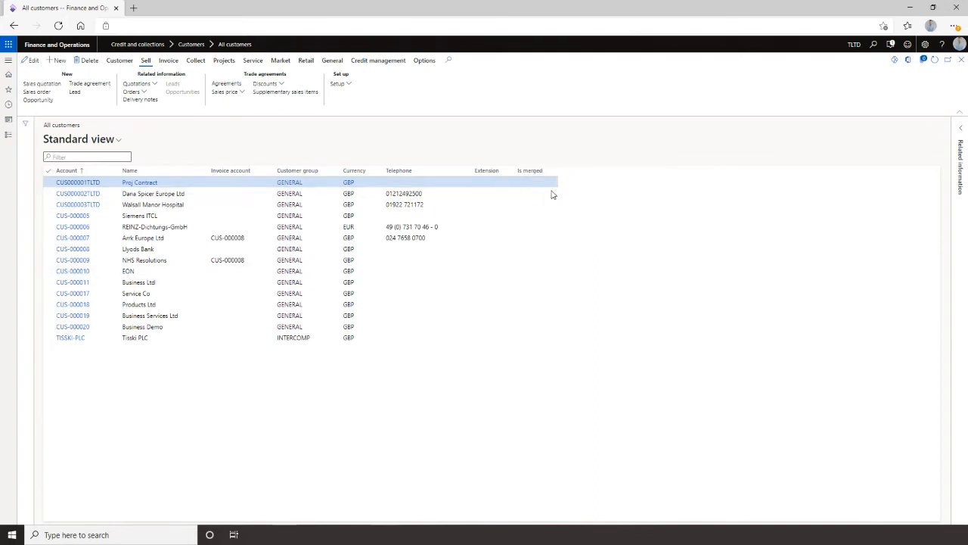
{"action": "left_click", "coordinate": [602, 214]}
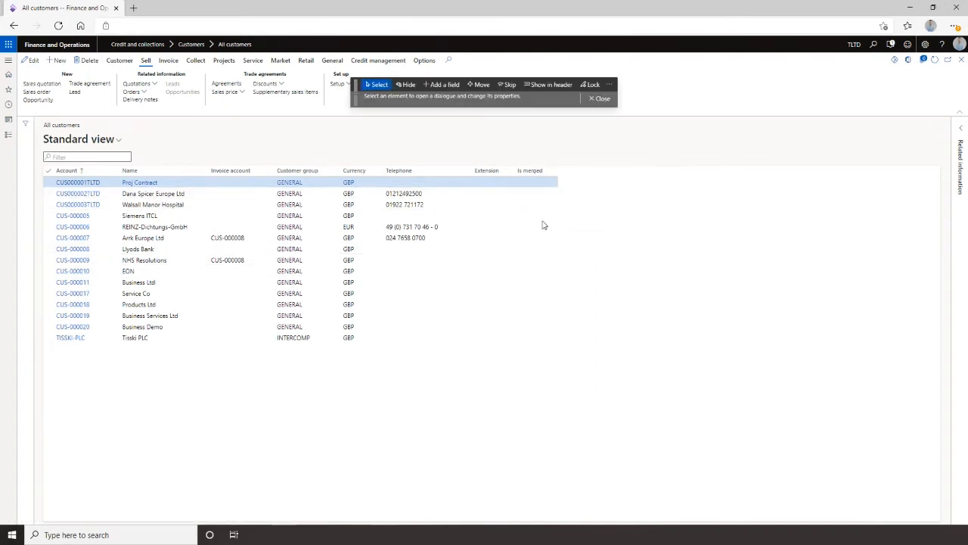
{"action": "left_click", "coordinate": [445, 84]}
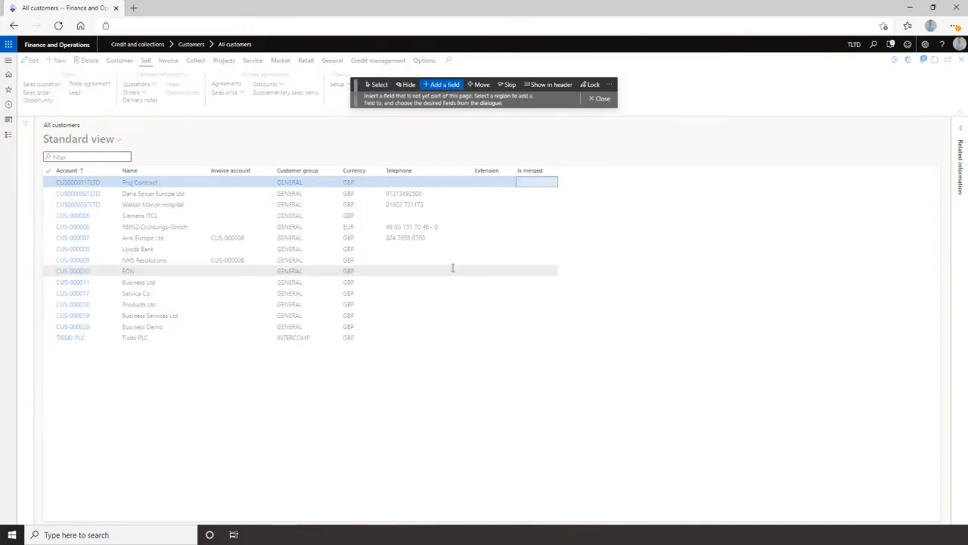
{"action": "left_click", "coordinate": [515, 199]}
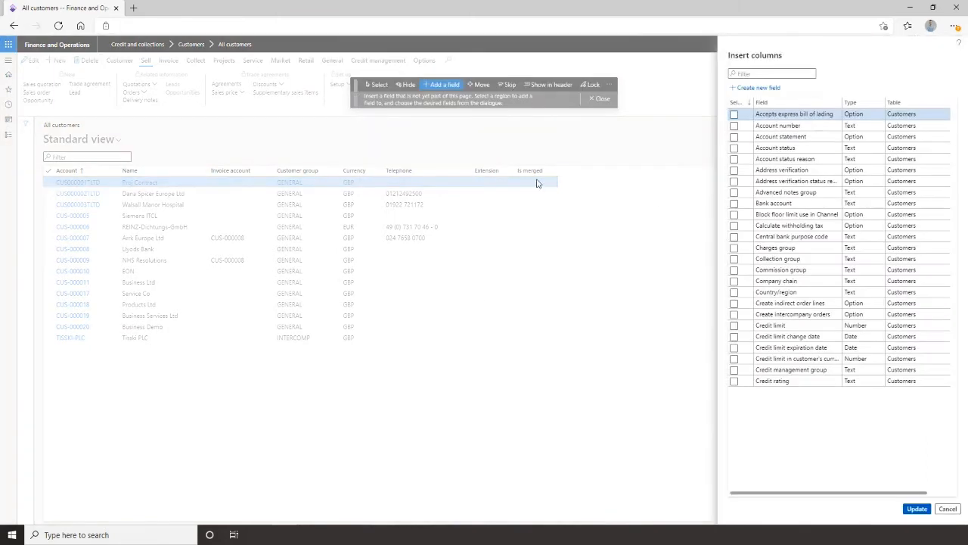
Add the Credit limit expiration date column to the all customers list and close personalisation.
{"action": "left_click", "coordinate": [764, 74]}
{"action": "type", "text": "credit"}
{"action": "key", "text": "Return"}
{"action": "type", "text": "credit"}
{"action": "key", "text": "Return"}
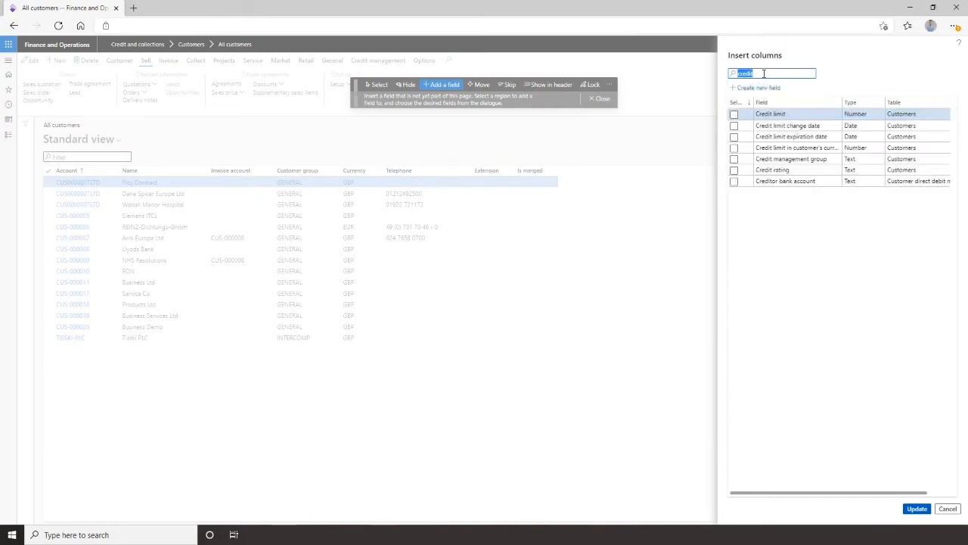
{"action": "left_click", "coordinate": [734, 136]}
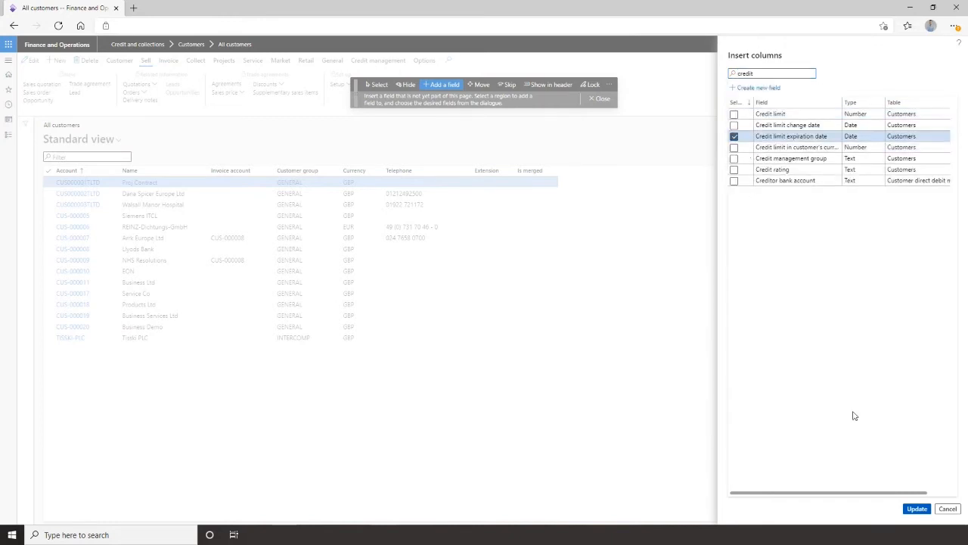
{"action": "left_click", "coordinate": [915, 509]}
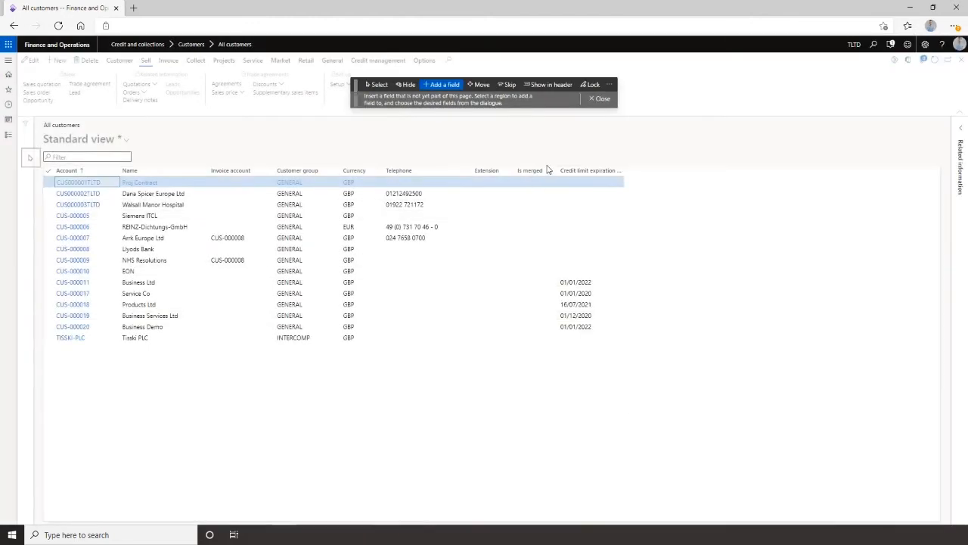
{"action": "left_click", "coordinate": [602, 98]}
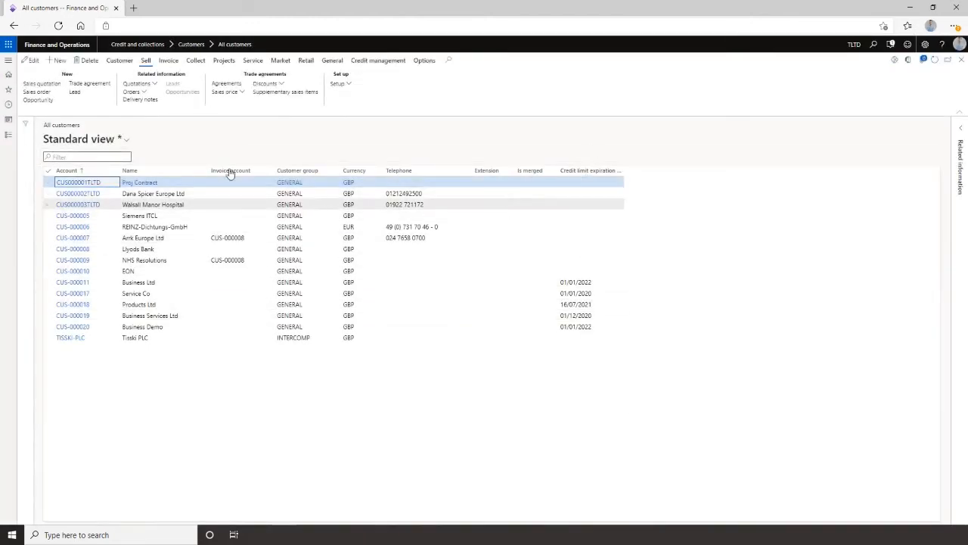
Save the personalised customer list as a new view named New view.
{"action": "left_click", "coordinate": [123, 142]}
{"action": "left_click", "coordinate": [90, 237]}
{"action": "key", "text": "ctrl+shift+Left"}
{"action": "key", "text": "ctrl+shift+Left"}
{"action": "type", "text": "New view"}
{"action": "left_click", "coordinate": [920, 508]}
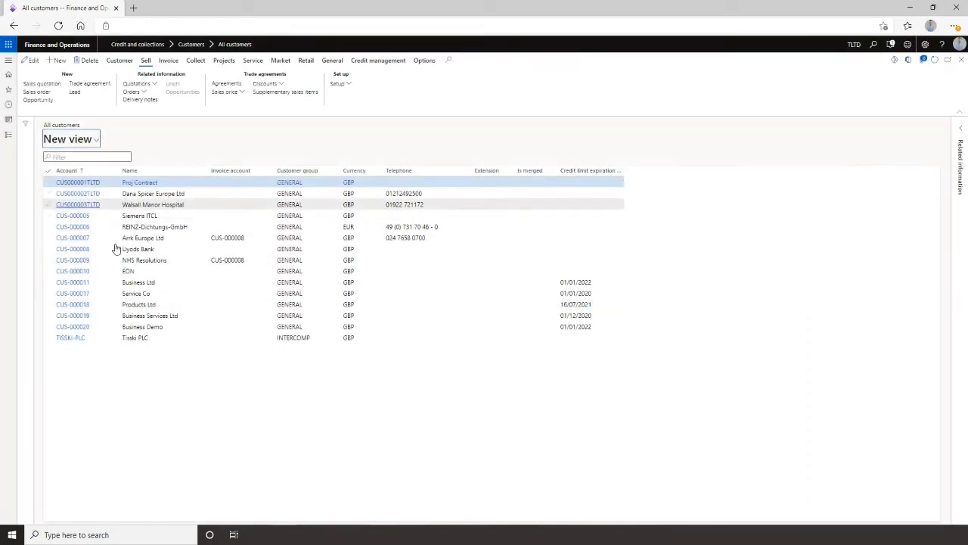
Filter the Credit limit expiration date column with the matches operator set to (dayrange(0,180)).
{"action": "left_click", "coordinate": [84, 141]}
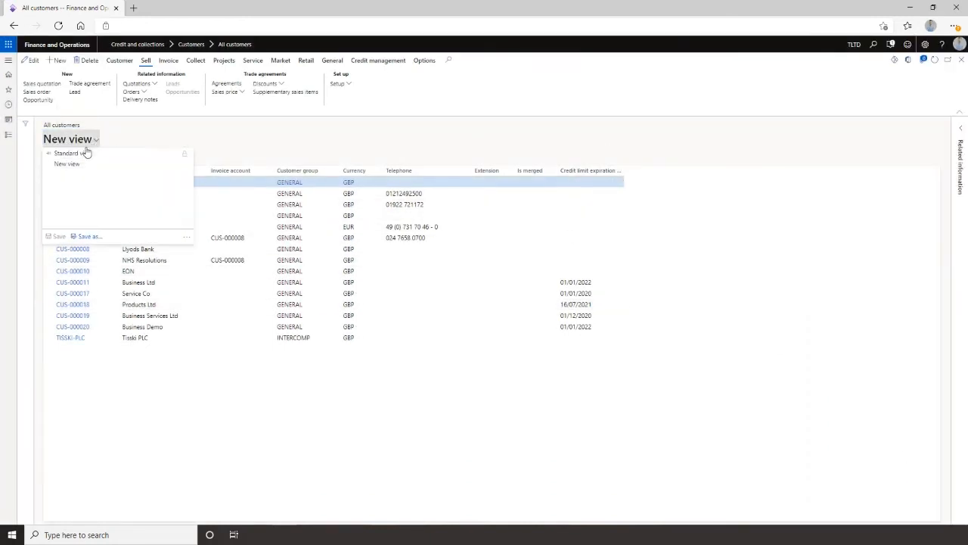
{"action": "left_click", "coordinate": [574, 162]}
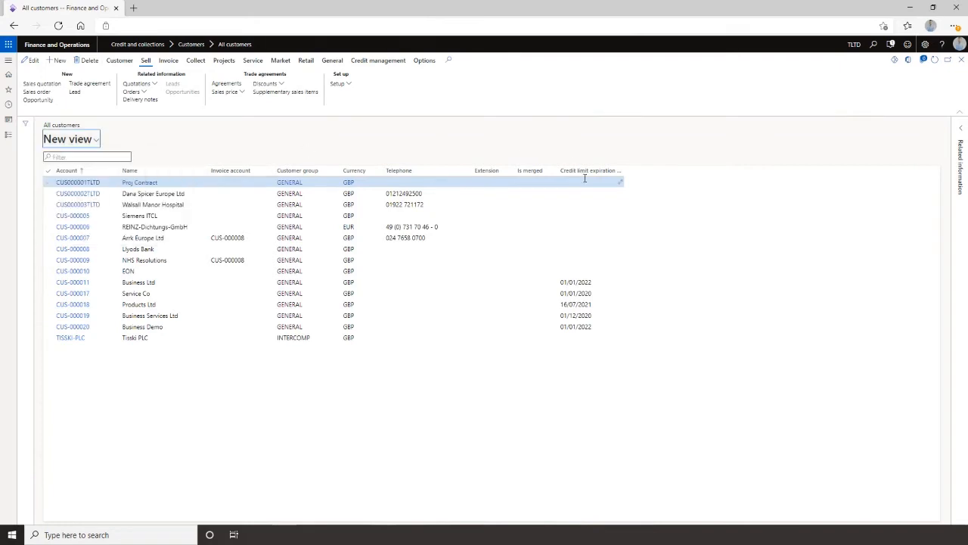
{"action": "left_click", "coordinate": [615, 172]}
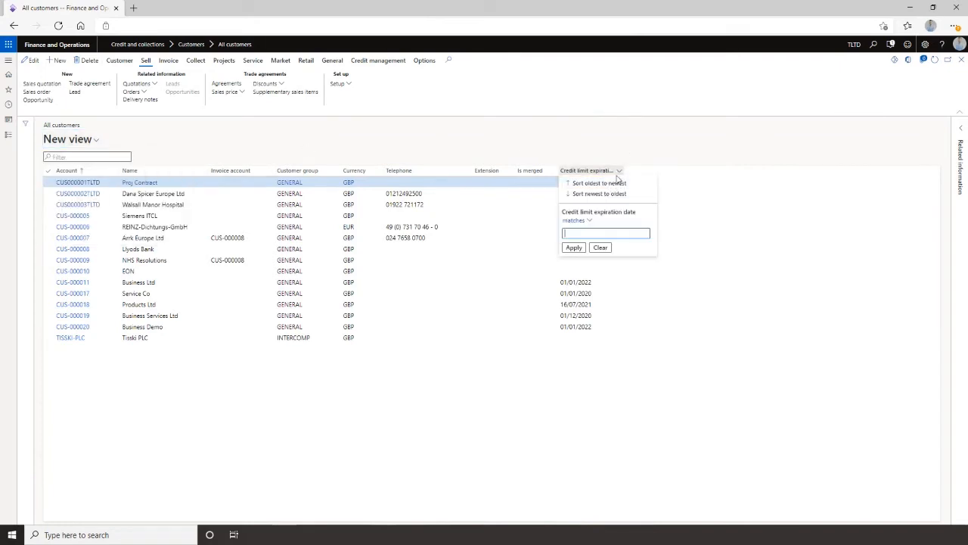
{"action": "left_click", "coordinate": [588, 221]}
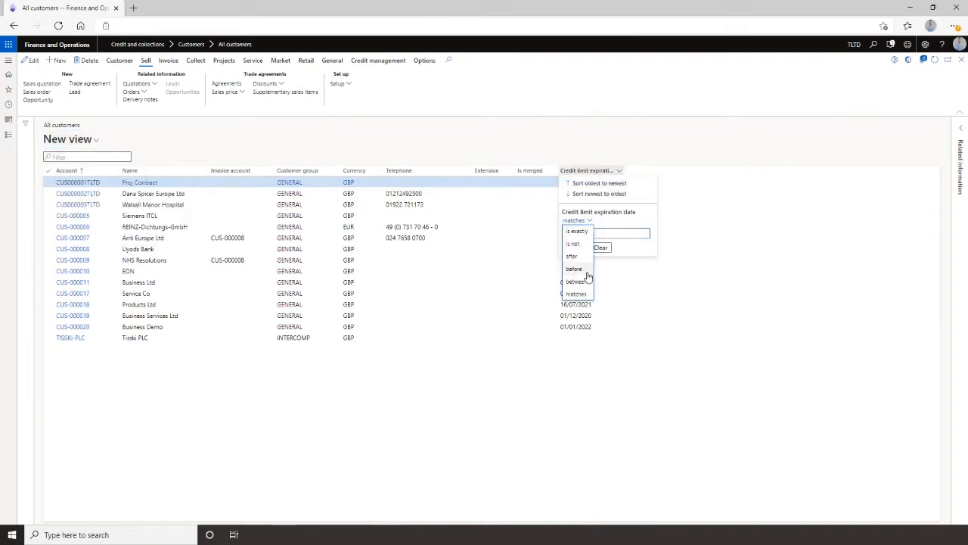
{"action": "left_click", "coordinate": [575, 294]}
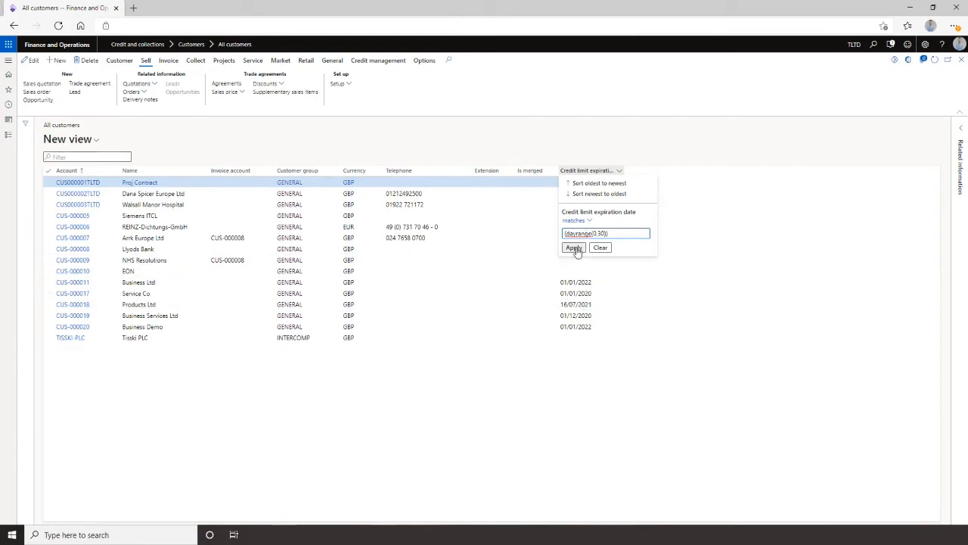
{"action": "left_click", "coordinate": [574, 248]}
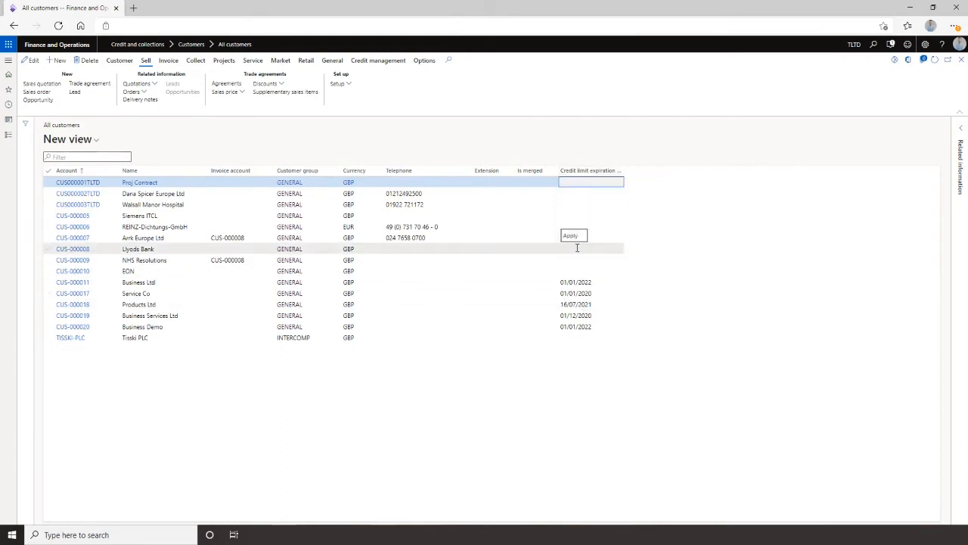
{"action": "left_click", "coordinate": [588, 176]}
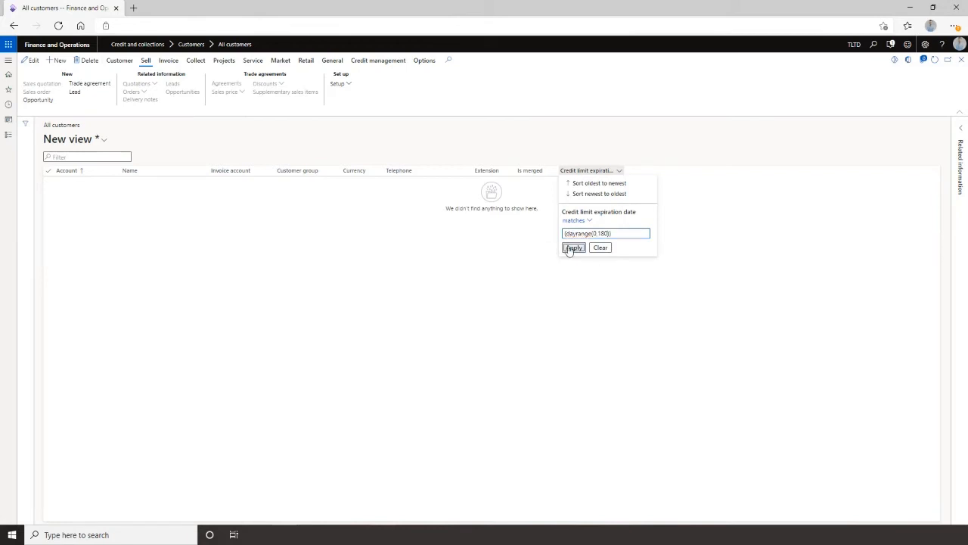
{"action": "left_click", "coordinate": [571, 247]}
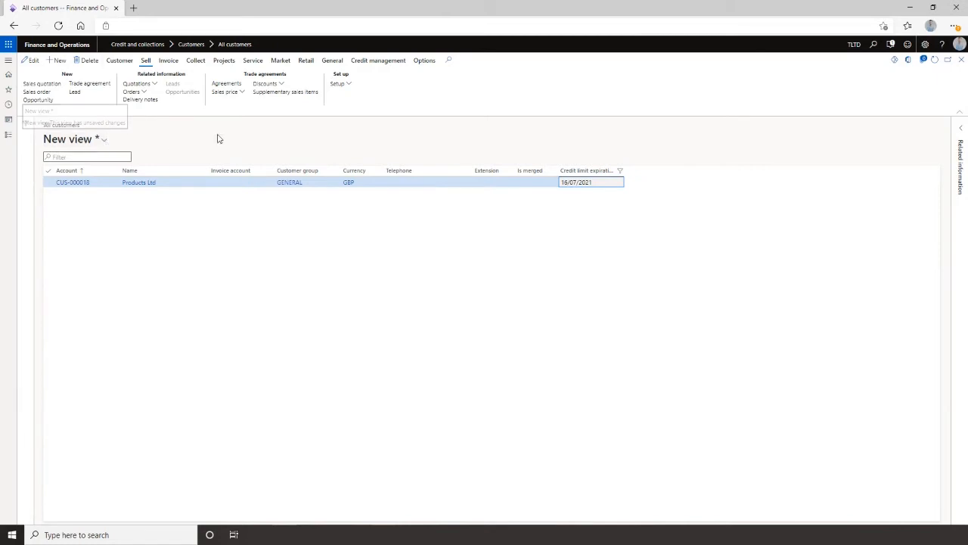
Save the filtered view as My view 2.
{"action": "left_click", "coordinate": [103, 140]}
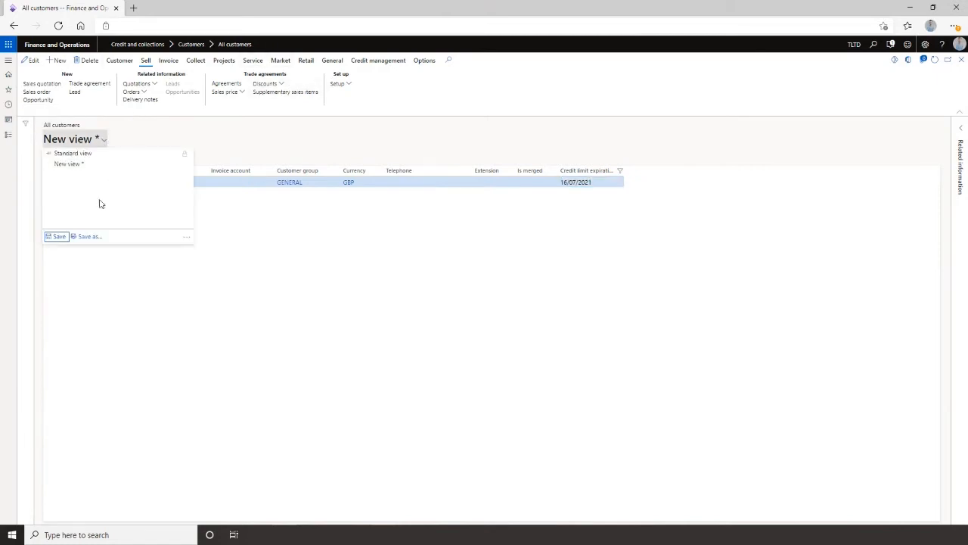
{"action": "left_click", "coordinate": [88, 237]}
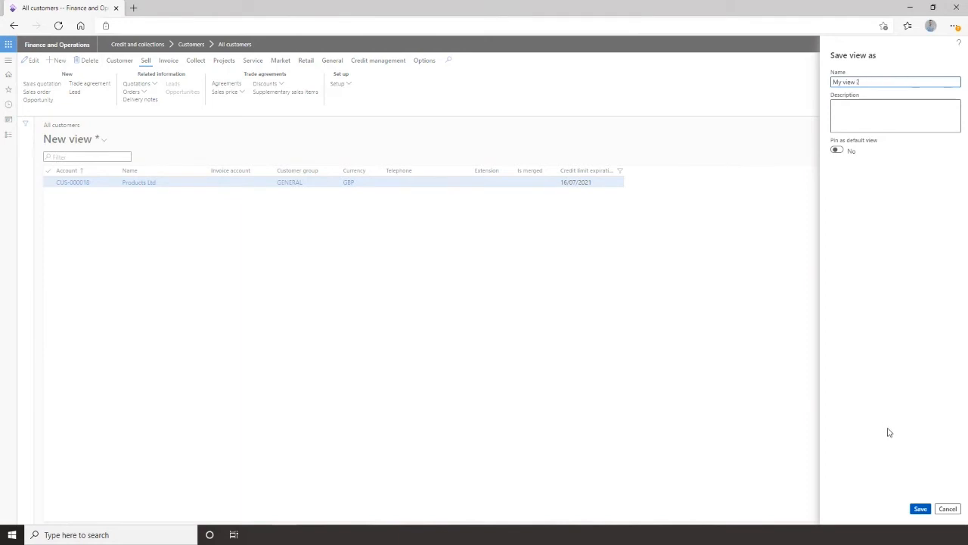
{"action": "left_click", "coordinate": [919, 508]}
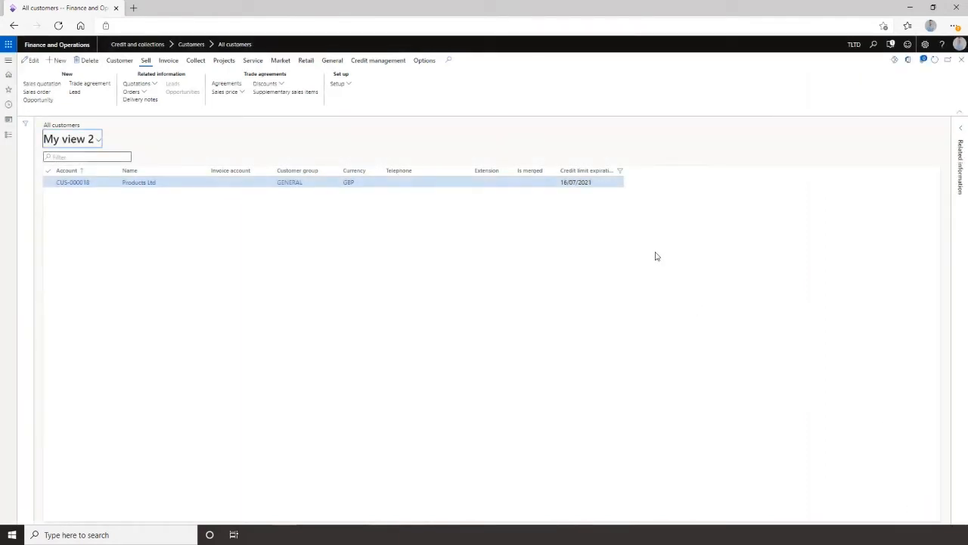
Add the view to the Customer credit and collections workspace as a tile named Credit limits expiring 6 months.
{"action": "left_click", "coordinate": [425, 60]}
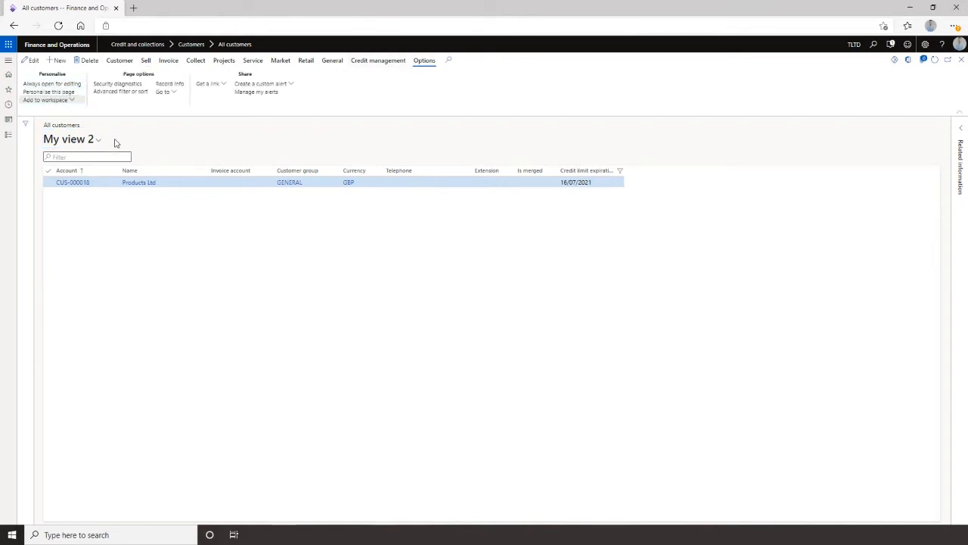
{"action": "left_click", "coordinate": [84, 137]}
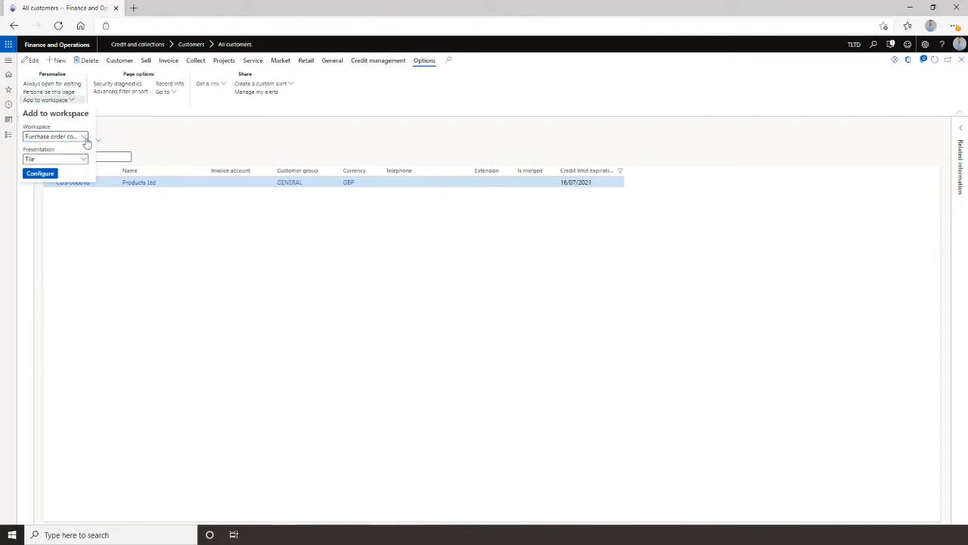
{"action": "left_click_drag", "start_coordinate": [115, 165], "coordinate": [115, 199]}
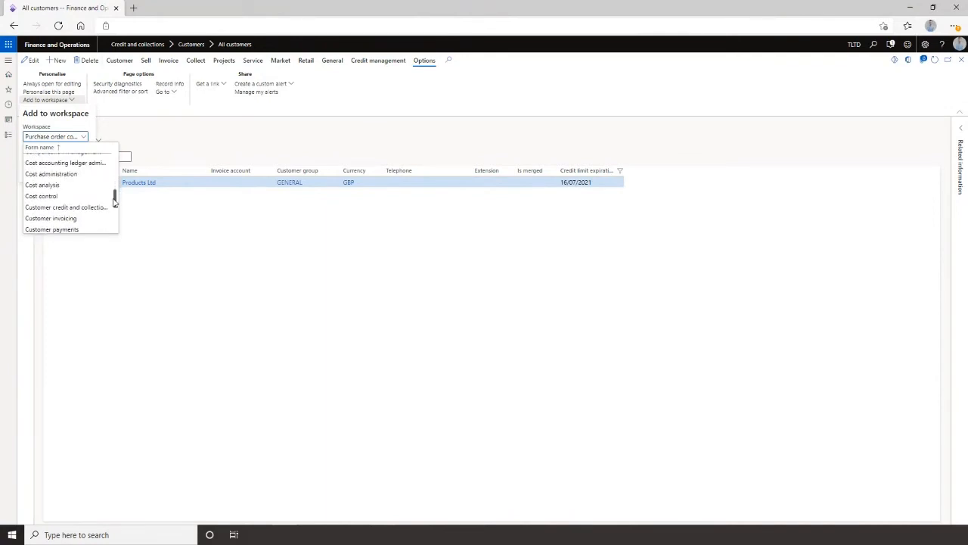
{"action": "left_click", "coordinate": [87, 207]}
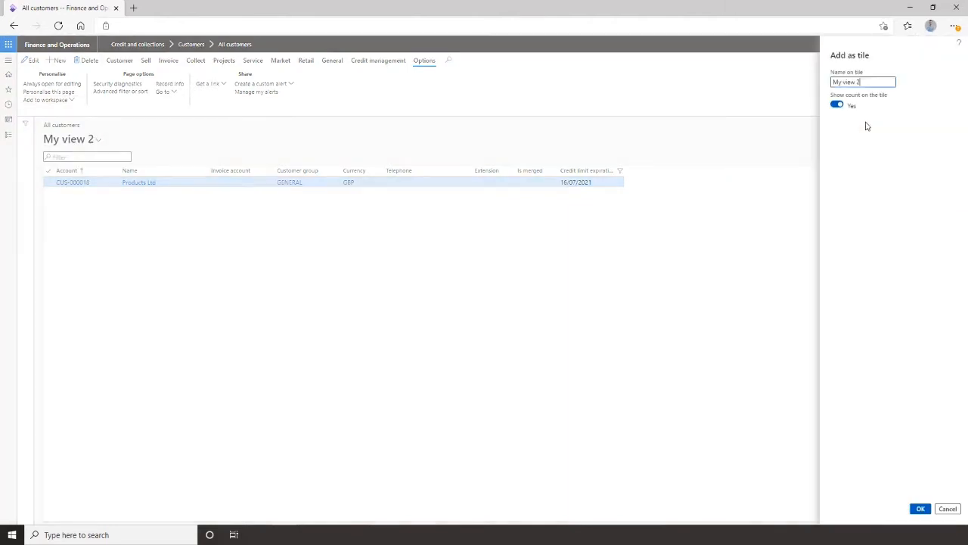
{"action": "left_click_drag", "start_coordinate": [868, 82], "coordinate": [770, 83]}
{"action": "type", "text": "Credit limits expiring 6 months"}
{"action": "left_click", "coordinate": [920, 508]}
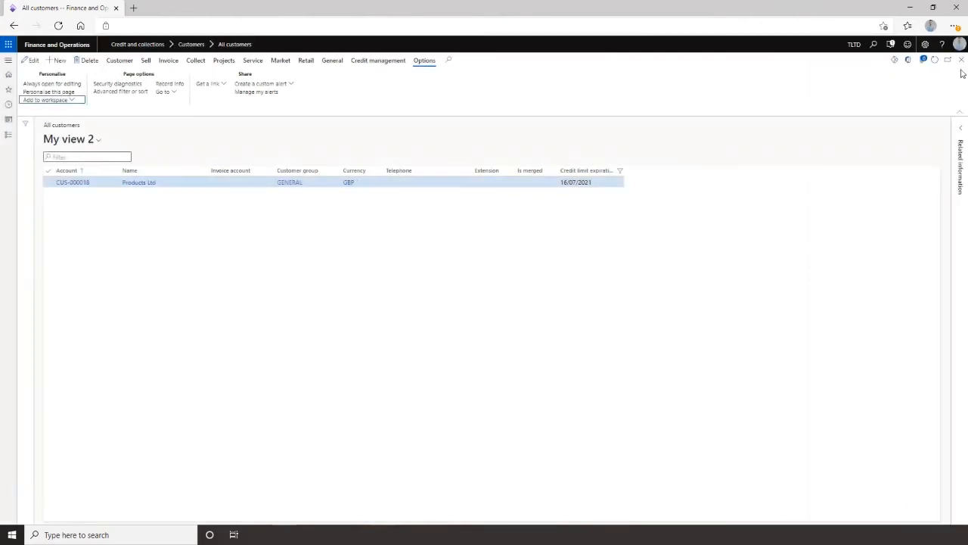
Open the Customer credit and collections workspace to check the new tile.
{"action": "left_click", "coordinate": [961, 62]}
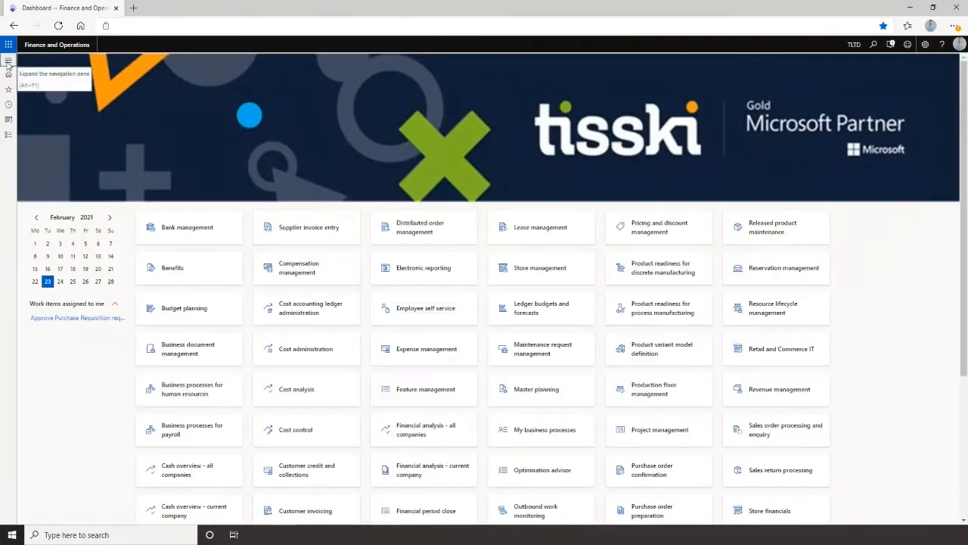
{"action": "left_click", "coordinate": [8, 64]}
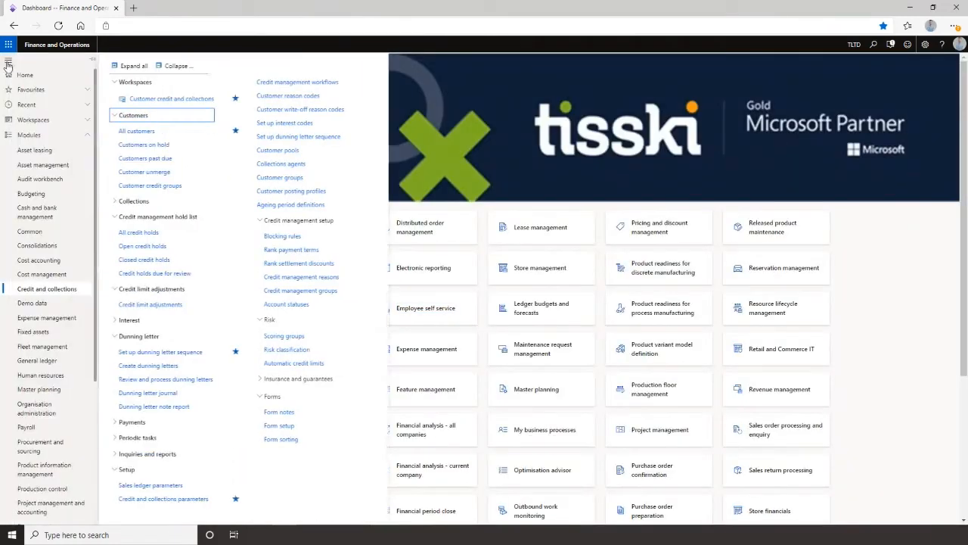
{"action": "left_click", "coordinate": [144, 101]}
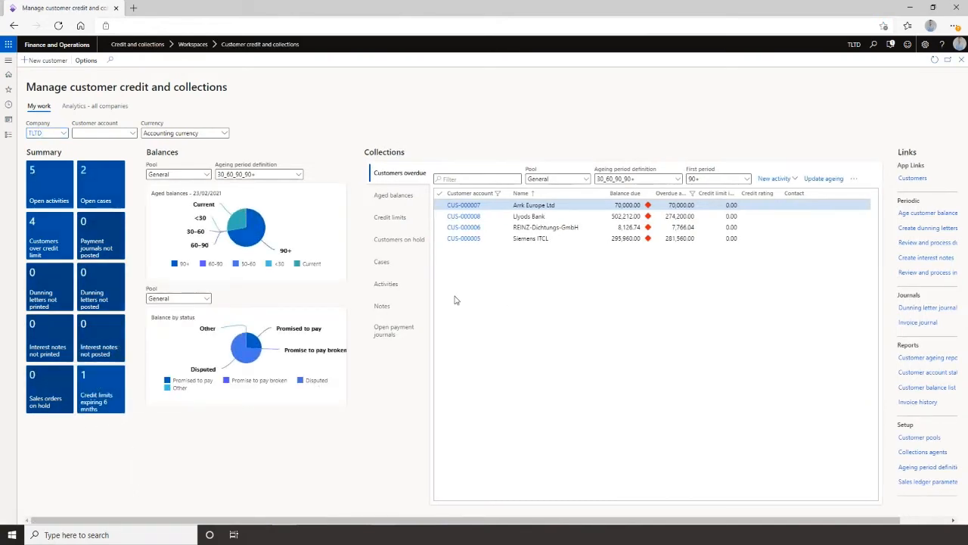
{"action": "left_click", "coordinate": [962, 60]}
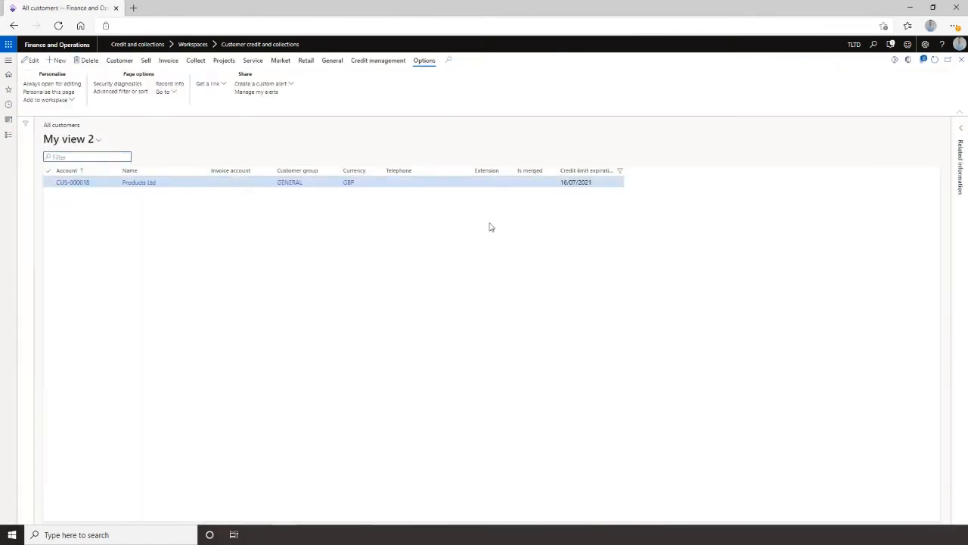
Review the action centre notification, then return to the all customers list.
{"action": "left_click", "coordinate": [890, 46]}
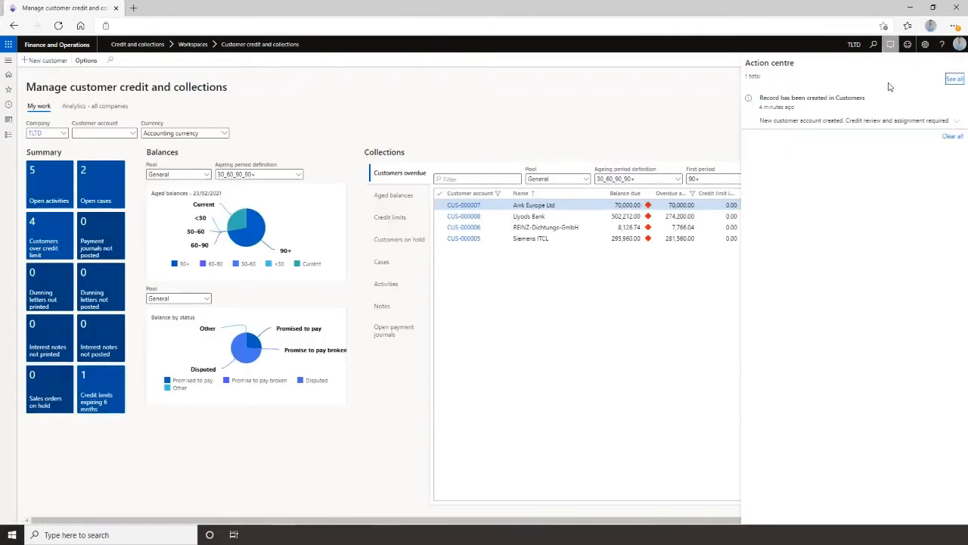
{"action": "left_click", "coordinate": [693, 112]}
{"action": "left_click", "coordinate": [961, 61]}
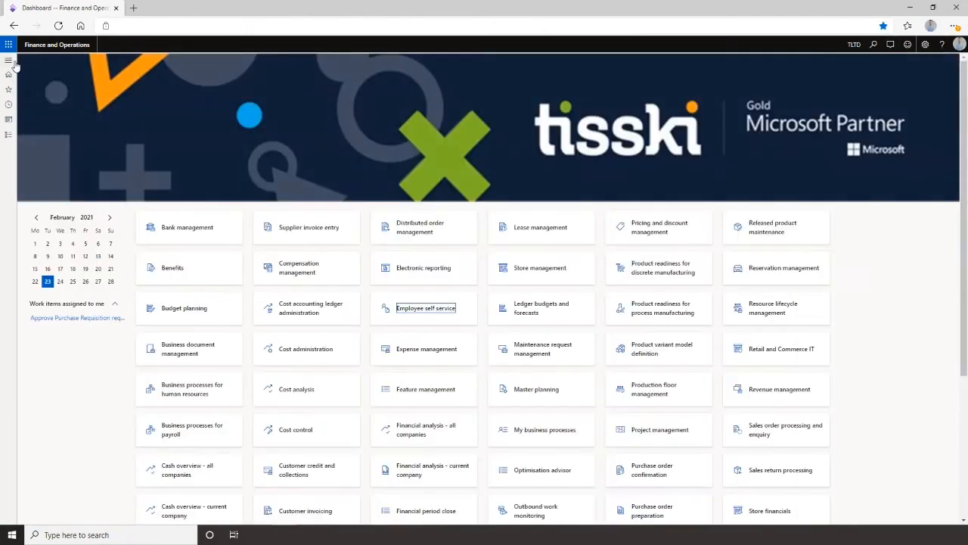
{"action": "left_click", "coordinate": [8, 60]}
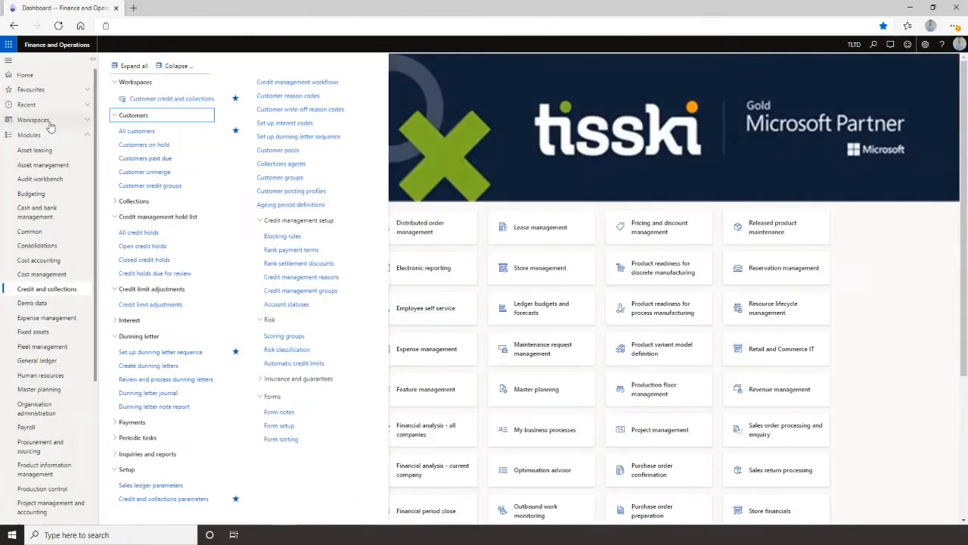
{"action": "left_click", "coordinate": [139, 133]}
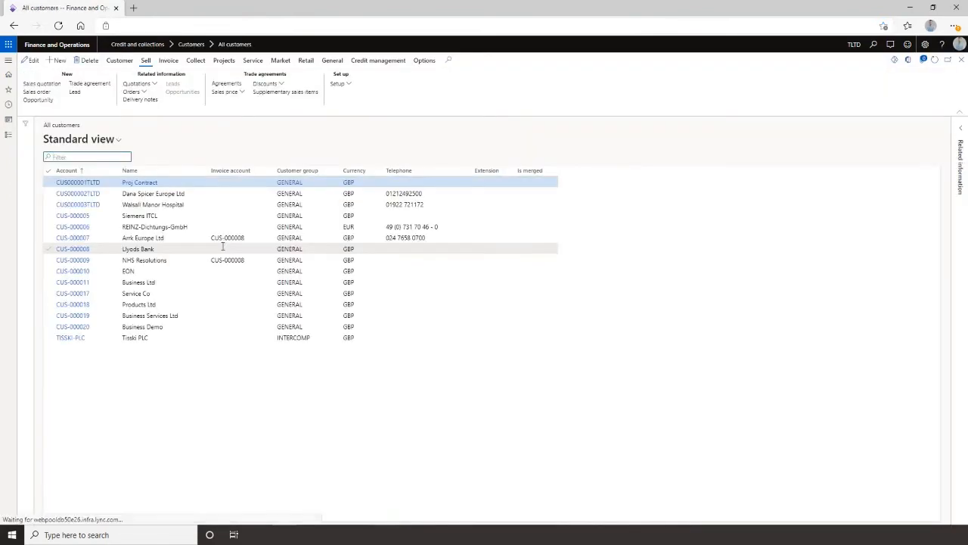
Start a custom alert rule on the Customers table and set its field to Credit limit expiration date.
{"action": "left_click", "coordinate": [425, 61]}
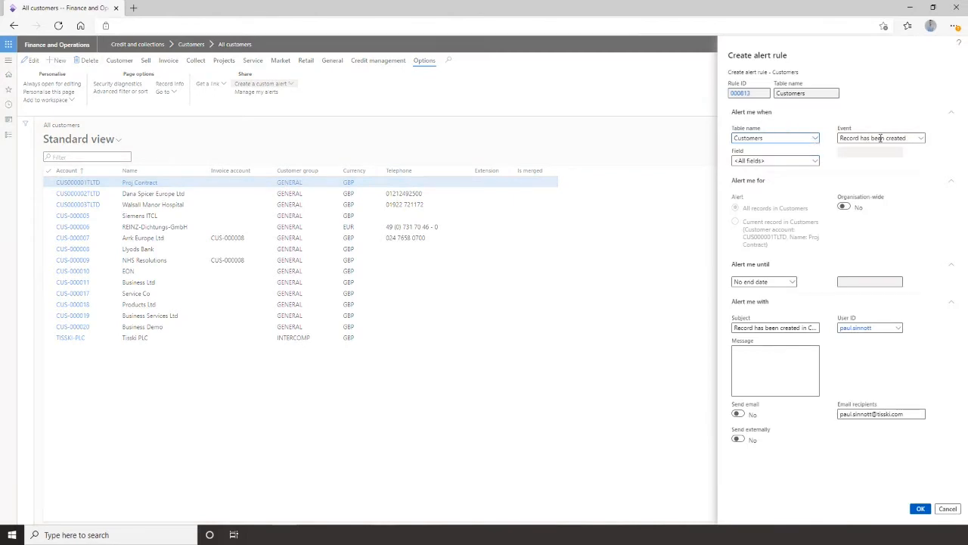
{"action": "left_click", "coordinate": [815, 161]}
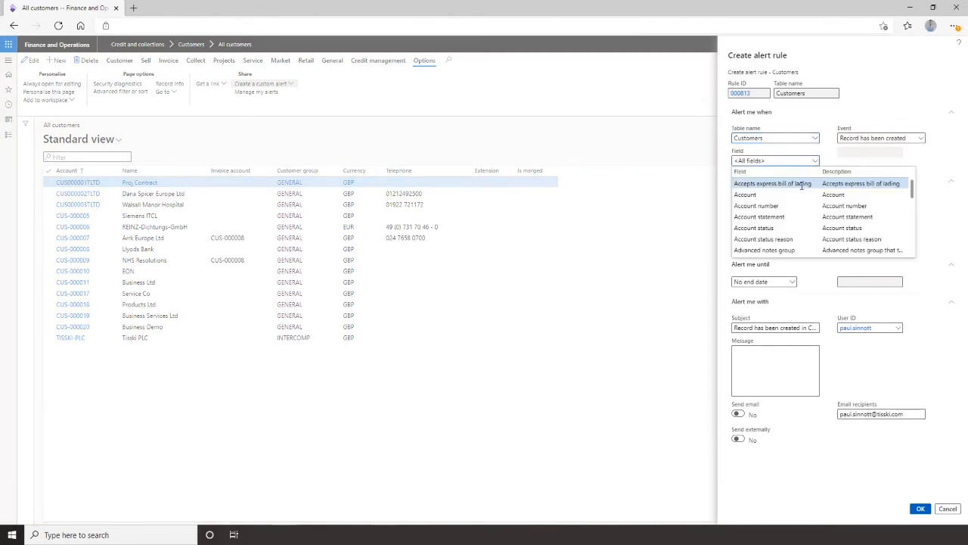
{"action": "type", "text": "credi"}
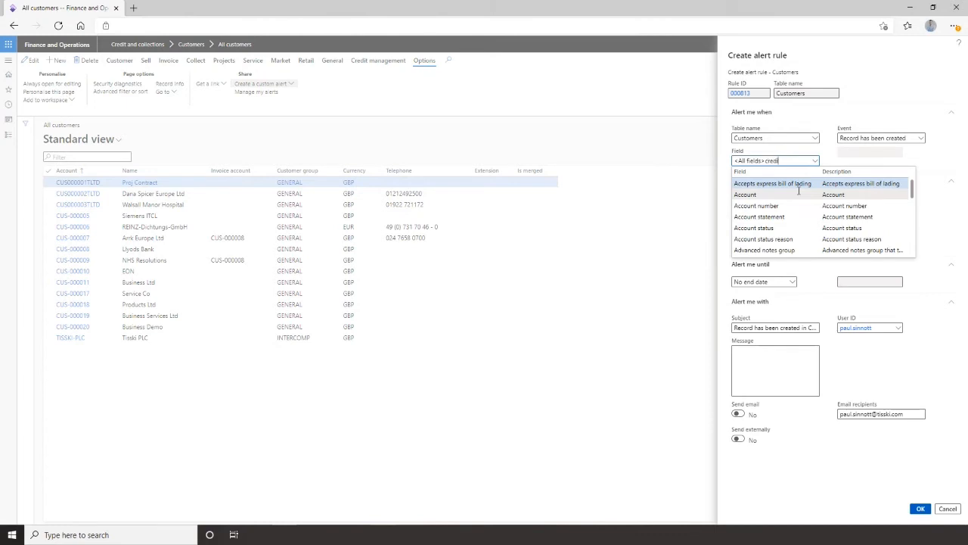
{"action": "key", "text": "ctrl+shift+Left"}
{"action": "key", "text": "ctrl+shift+Left"}
{"action": "key", "text": "BackSpace"}
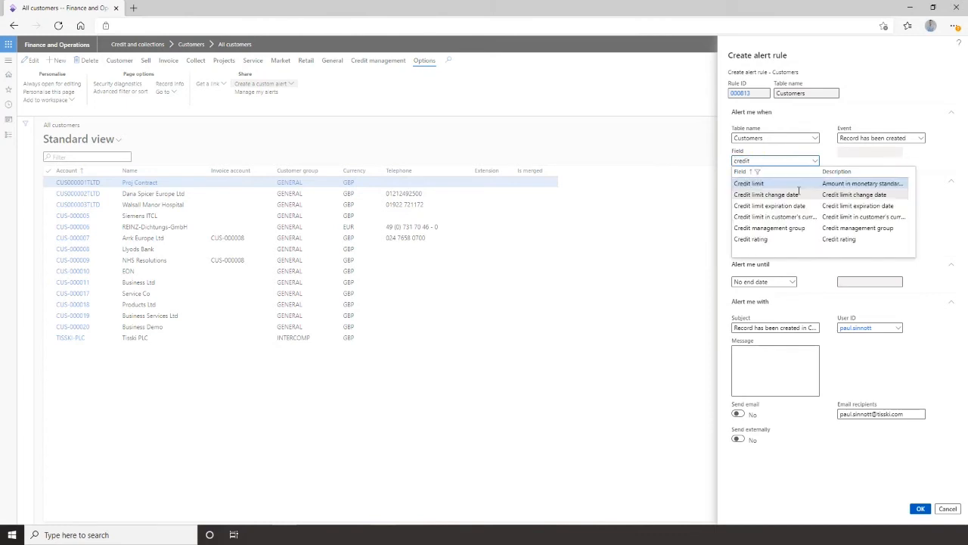
{"action": "left_click", "coordinate": [800, 206]}
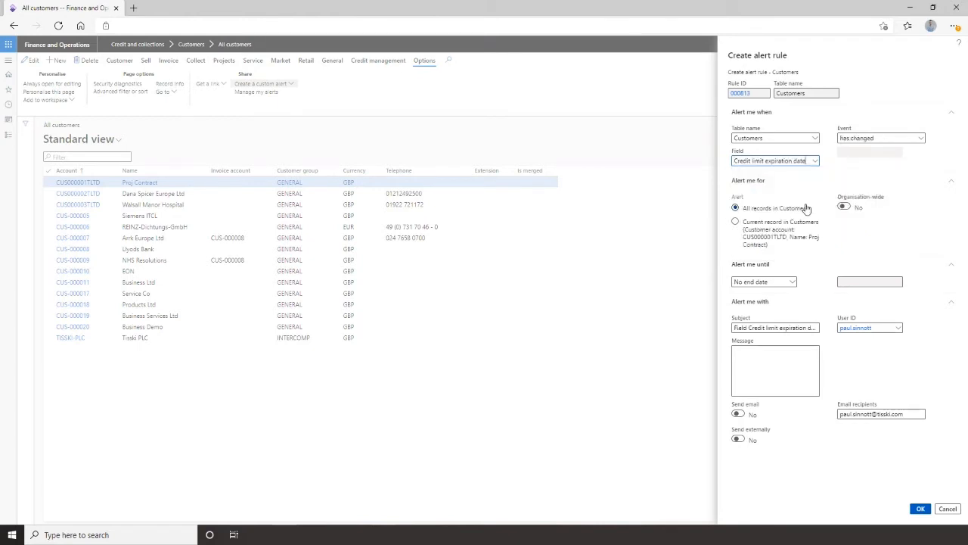
Set the alert event to is due in for all customer records and save the alert rule.
{"action": "left_click", "coordinate": [922, 140]}
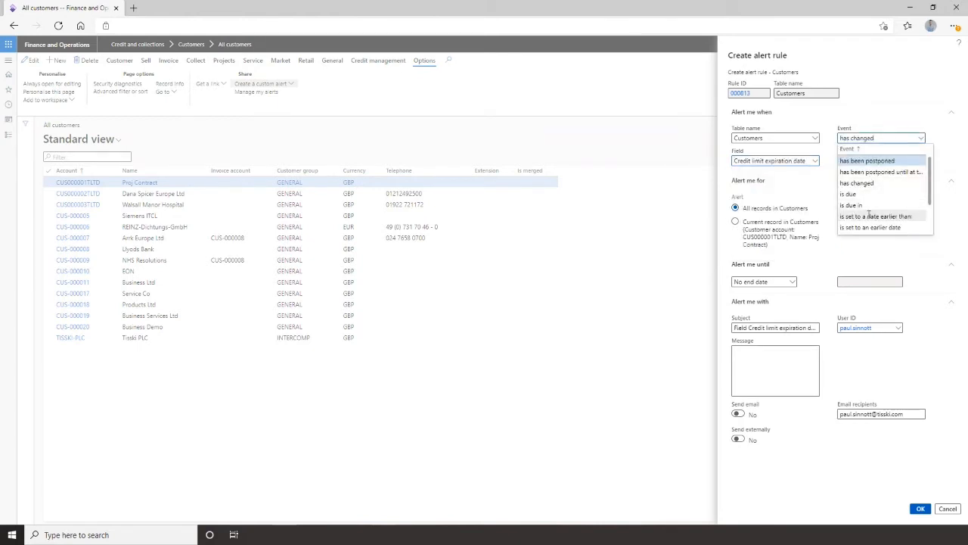
{"action": "left_click", "coordinate": [870, 205]}
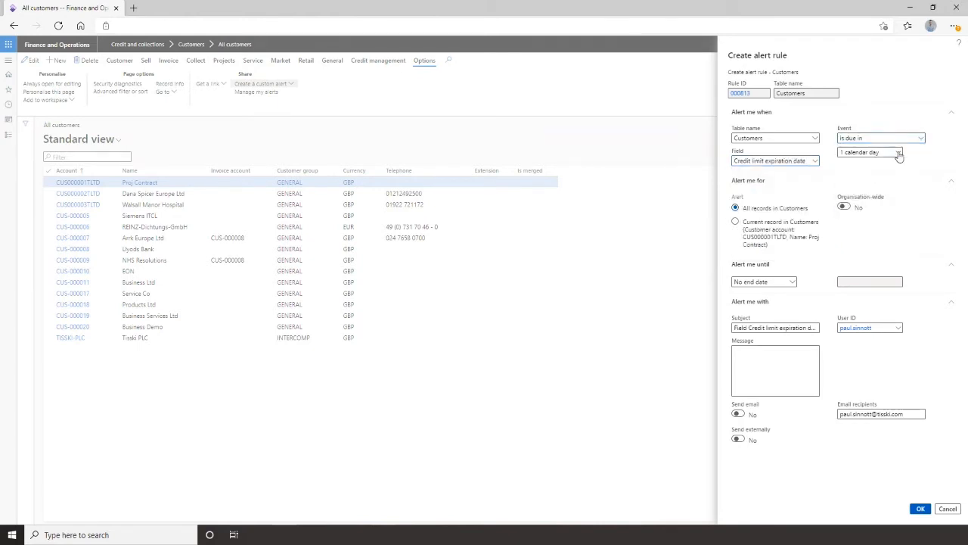
{"action": "left_click", "coordinate": [898, 153]}
{"action": "left_click", "coordinate": [859, 320]}
{"action": "left_click", "coordinate": [920, 510]}
{"action": "left_click", "coordinate": [947, 509]}
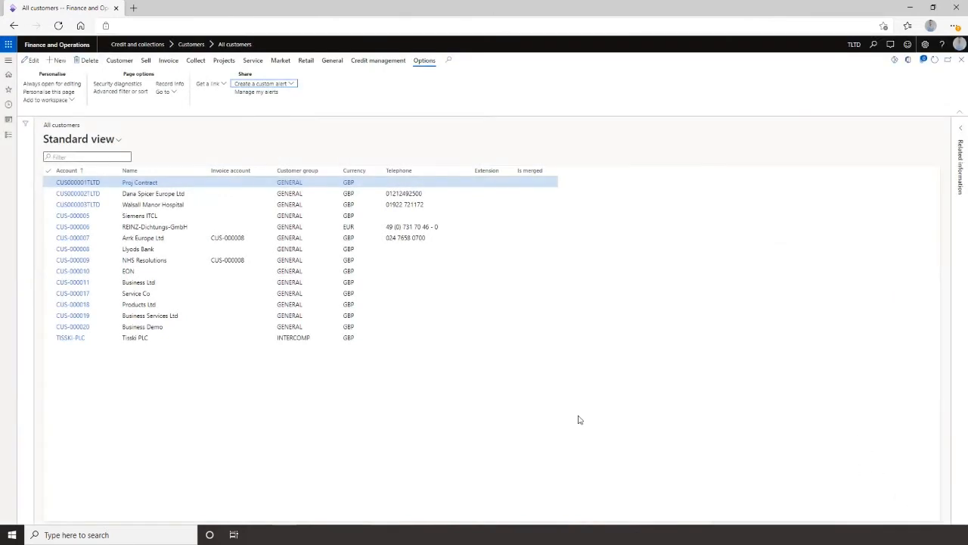
Open the Credit section of the Credit and collections parameters from Favourites.
{"action": "left_click", "coordinate": [957, 67]}
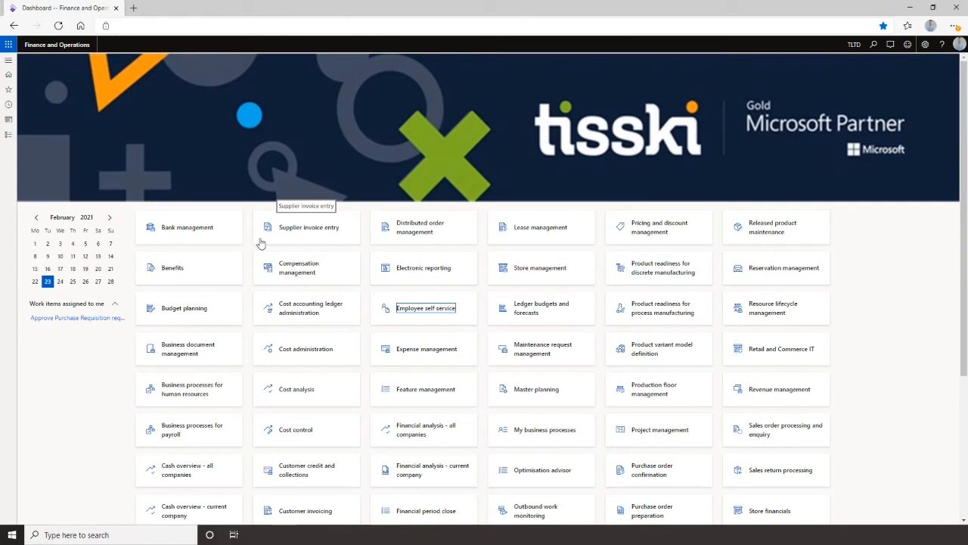
{"action": "left_click", "coordinate": [8, 60]}
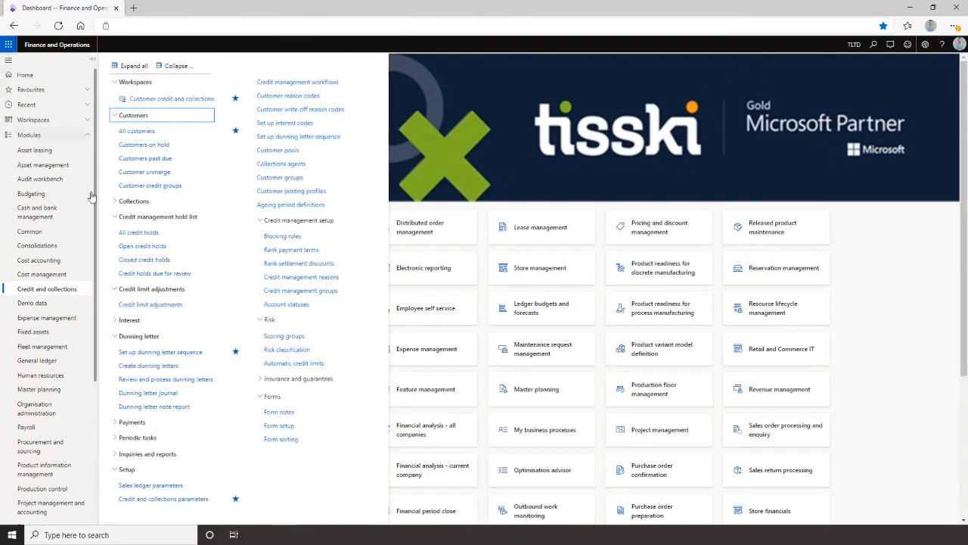
{"action": "left_click", "coordinate": [69, 94]}
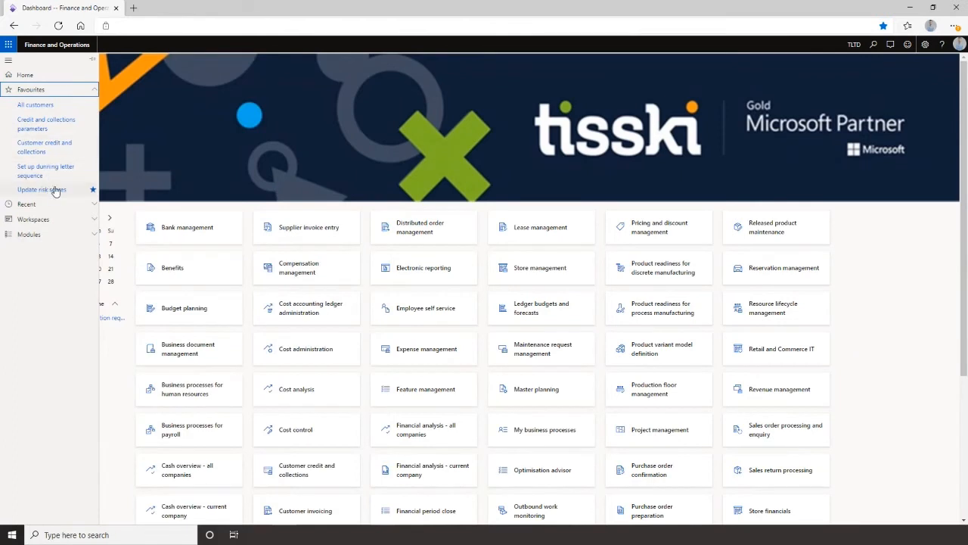
{"action": "left_click", "coordinate": [41, 127]}
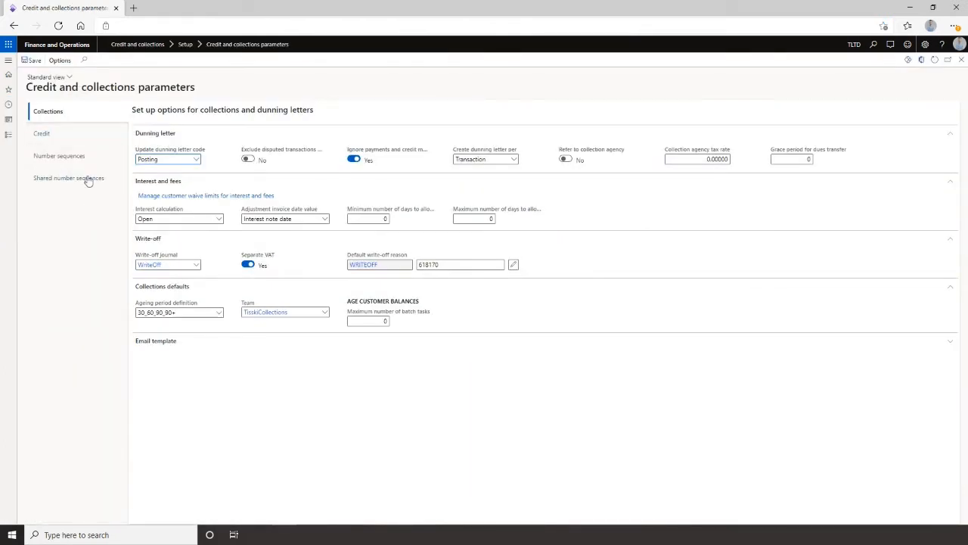
{"action": "left_click", "coordinate": [68, 136]}
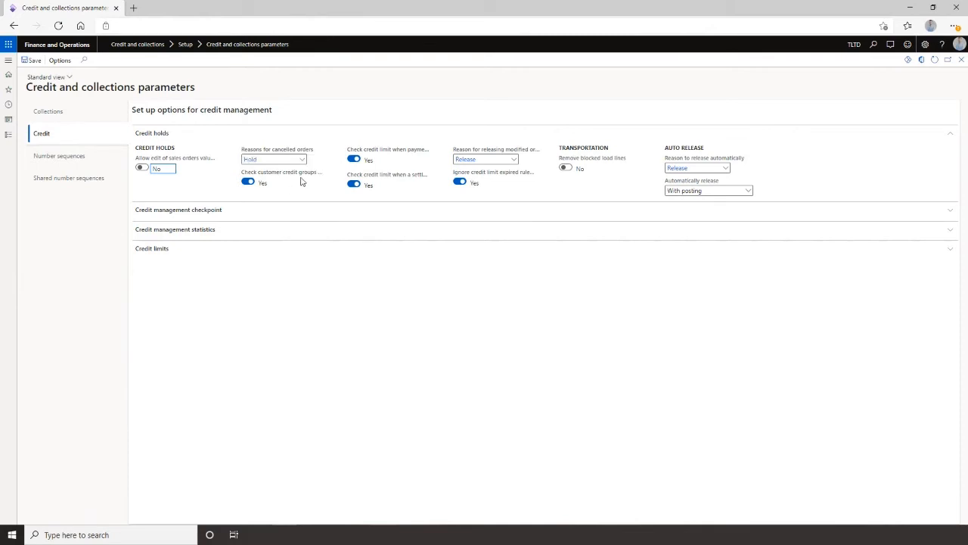
Enable the posting credit management checkpoint for the Delivery note document status.
{"action": "left_click", "coordinate": [240, 214]}
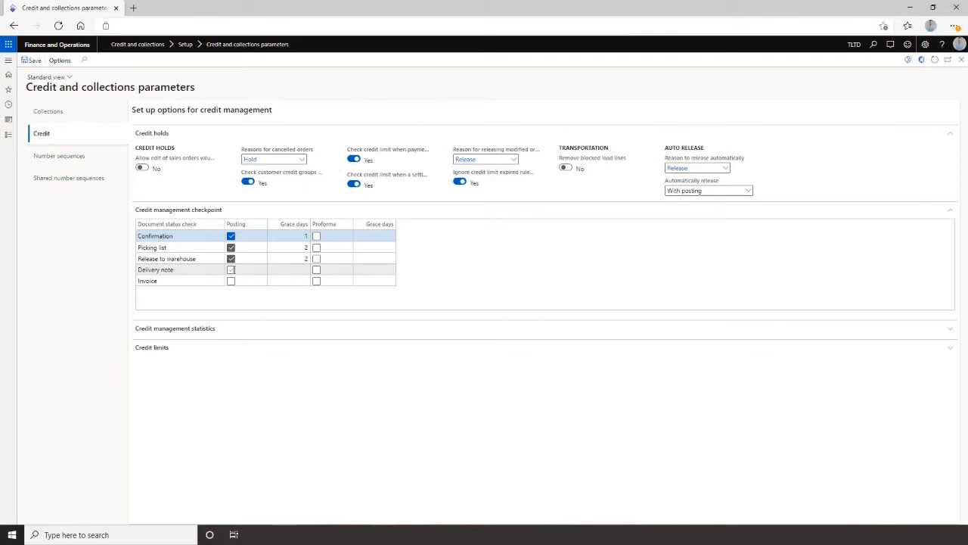
{"action": "left_click", "coordinate": [231, 270]}
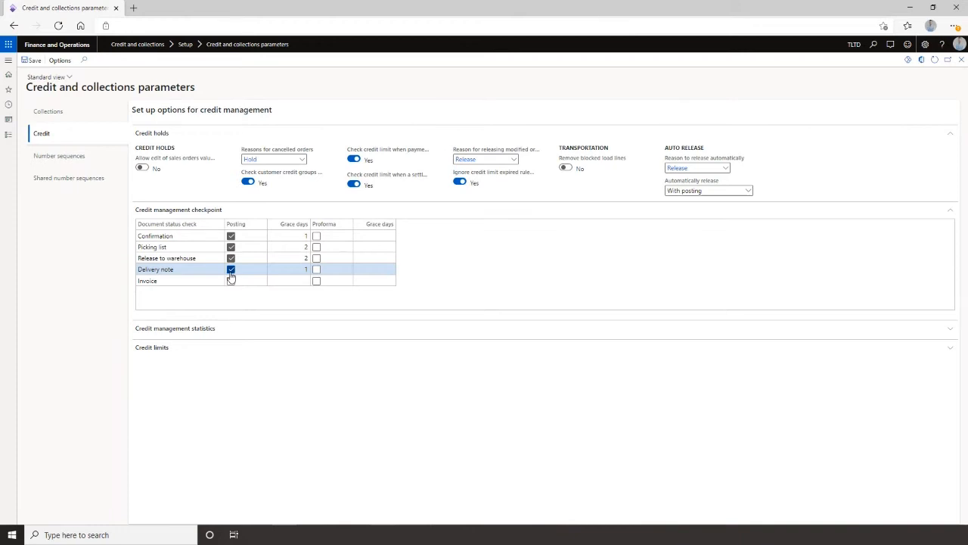
{"action": "left_click", "coordinate": [299, 268]}
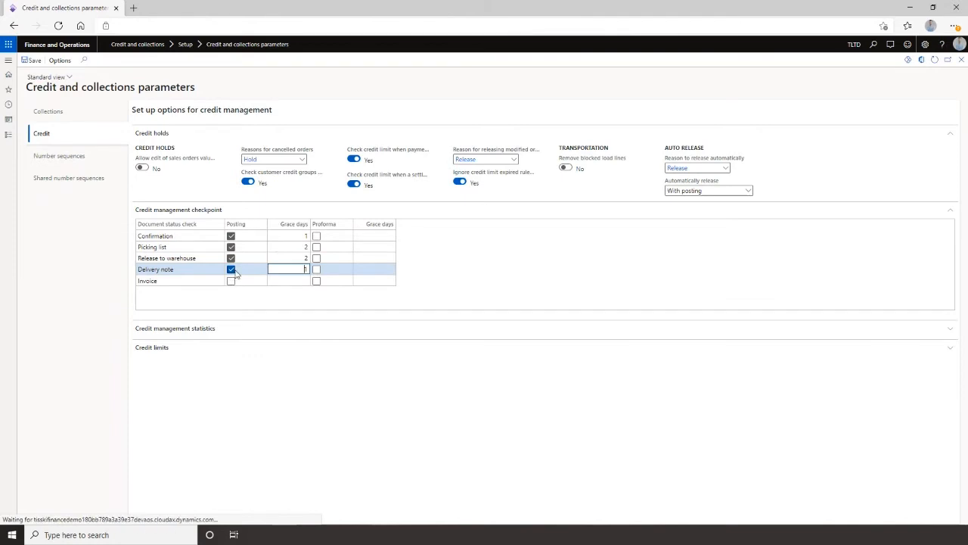
{"action": "double_click", "coordinate": [302, 270]}
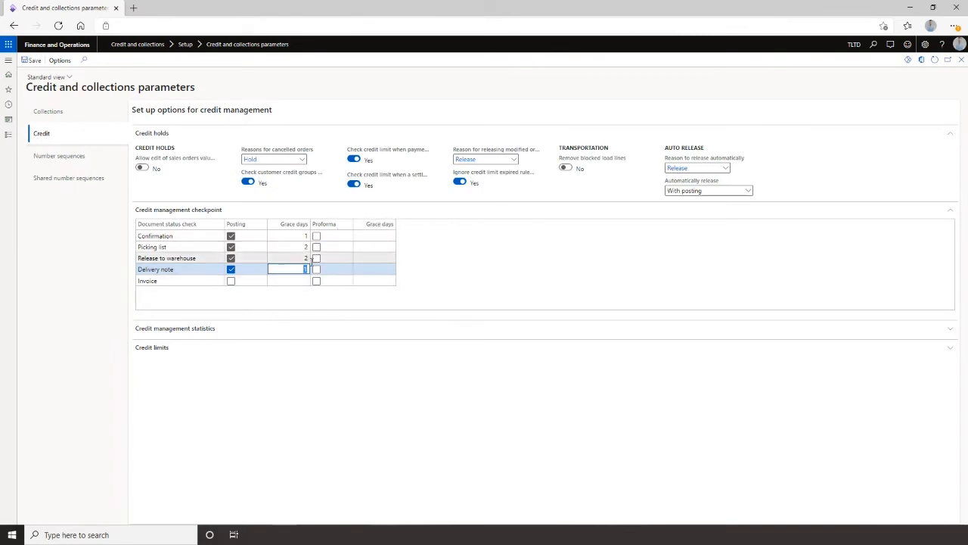
Review the available credit limit type options in the Credit limits section.
{"action": "left_click", "coordinate": [187, 353]}
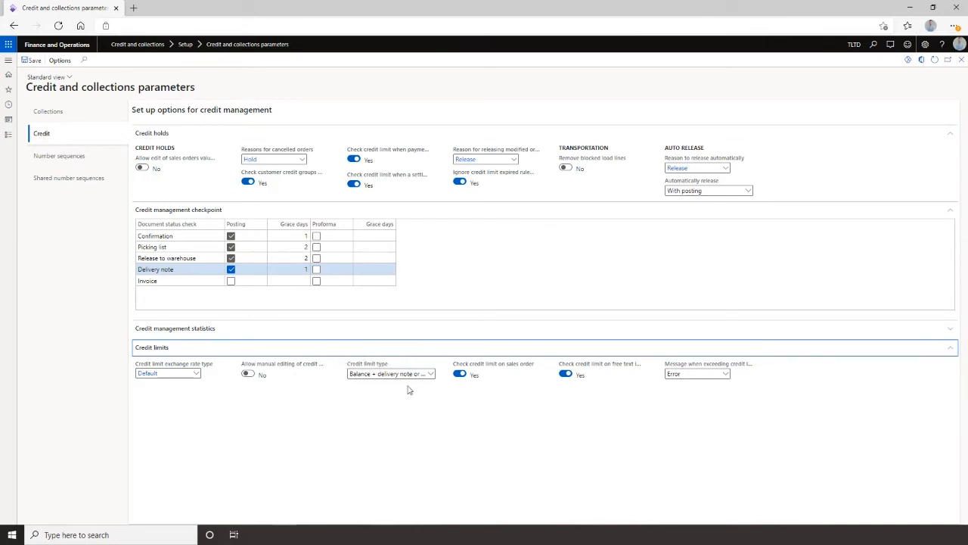
{"action": "left_click", "coordinate": [431, 375]}
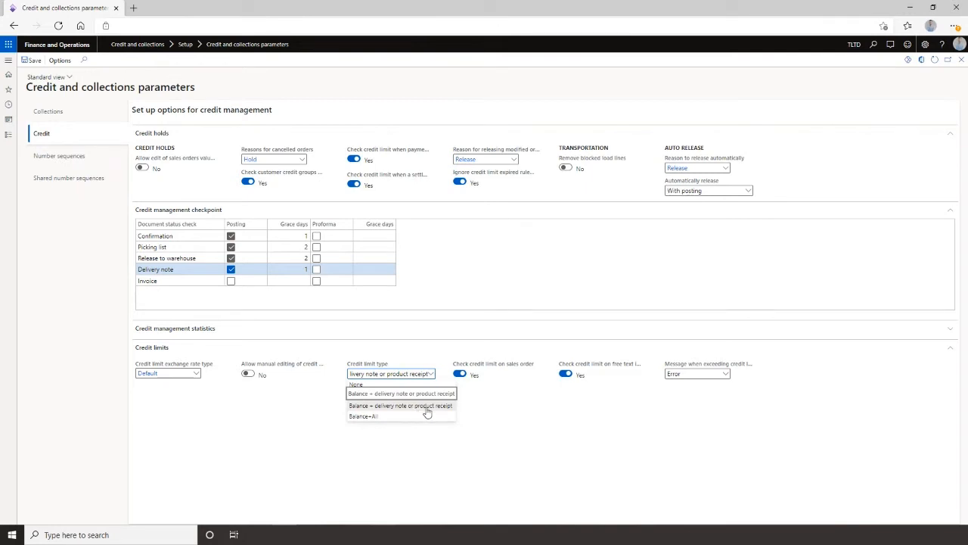
{"action": "left_click", "coordinate": [474, 410]}
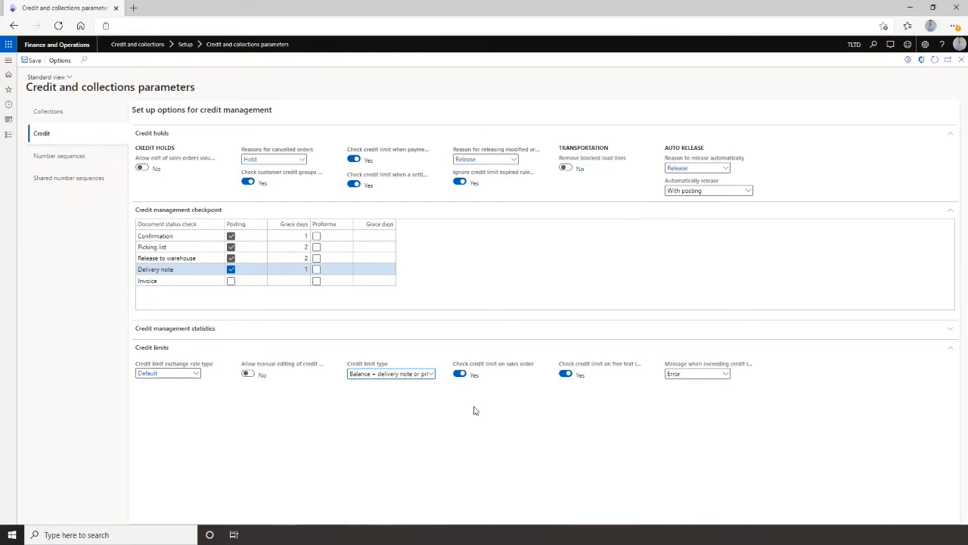
{"action": "left_click", "coordinate": [430, 376]}
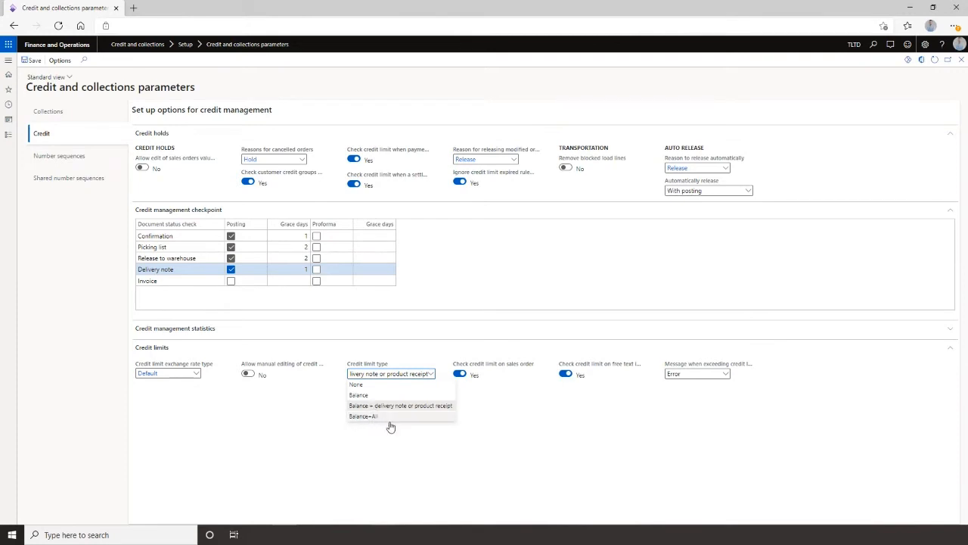
{"action": "left_click", "coordinate": [403, 440]}
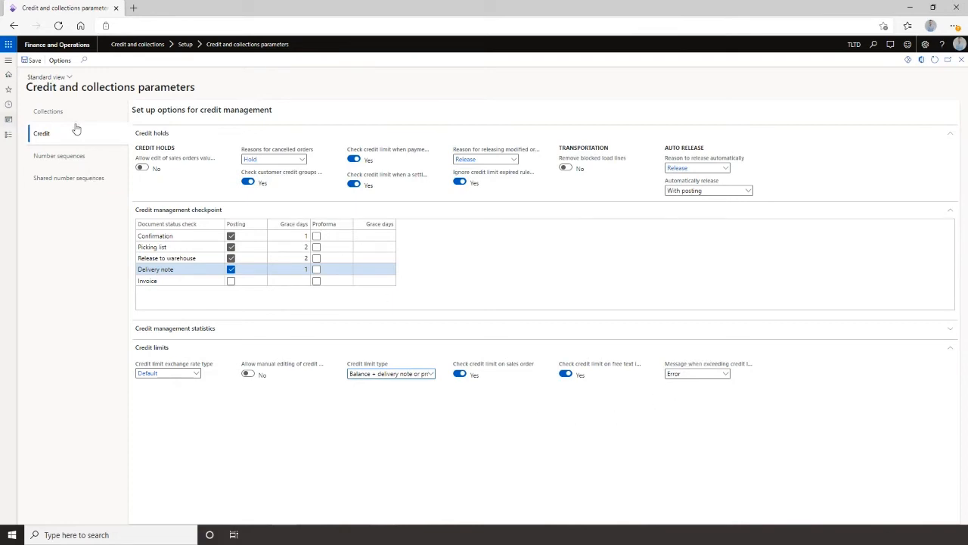
Open the Blocking rules page under Credit management setup in the Credit and collections module.
{"action": "left_click", "coordinate": [961, 59]}
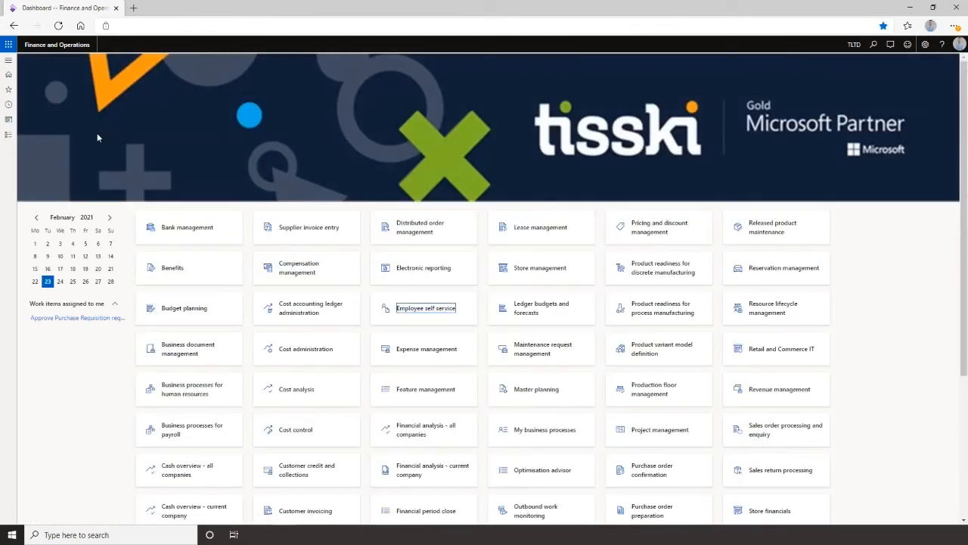
{"action": "left_click", "coordinate": [4, 61]}
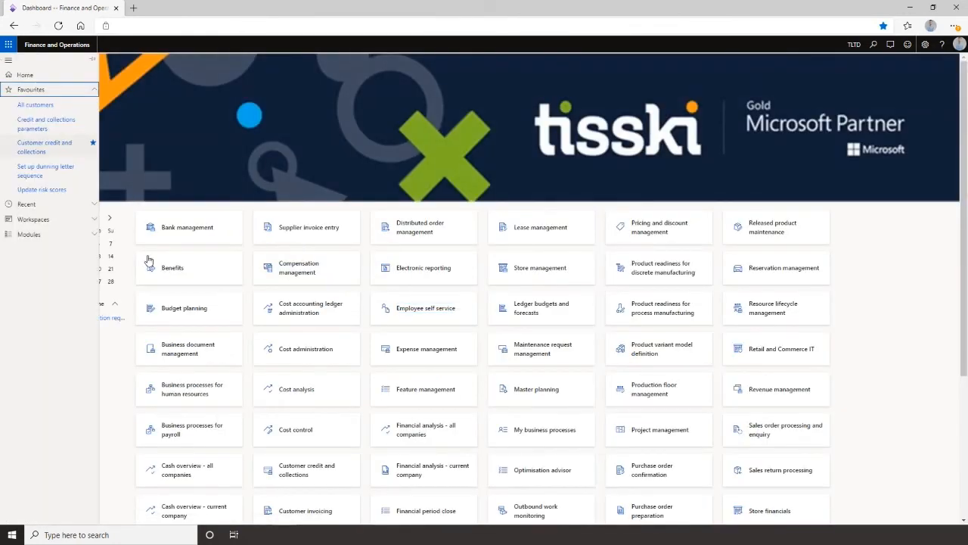
{"action": "left_click", "coordinate": [47, 238]}
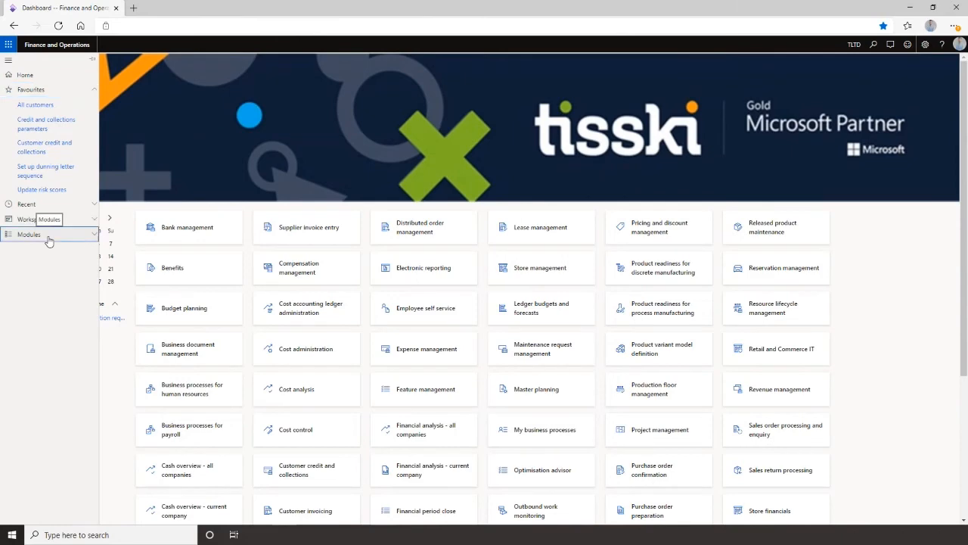
{"action": "left_click", "coordinate": [47, 288]}
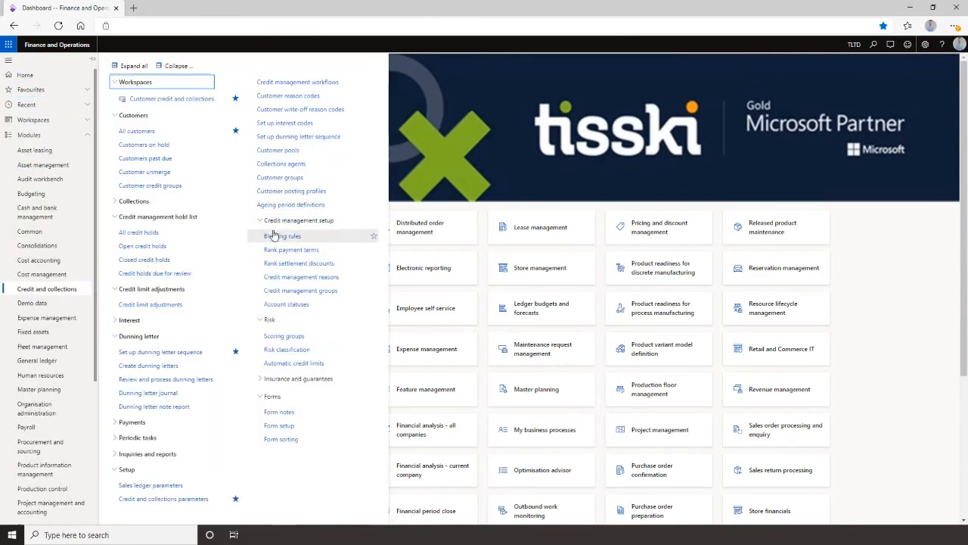
{"action": "left_click", "coordinate": [272, 238]}
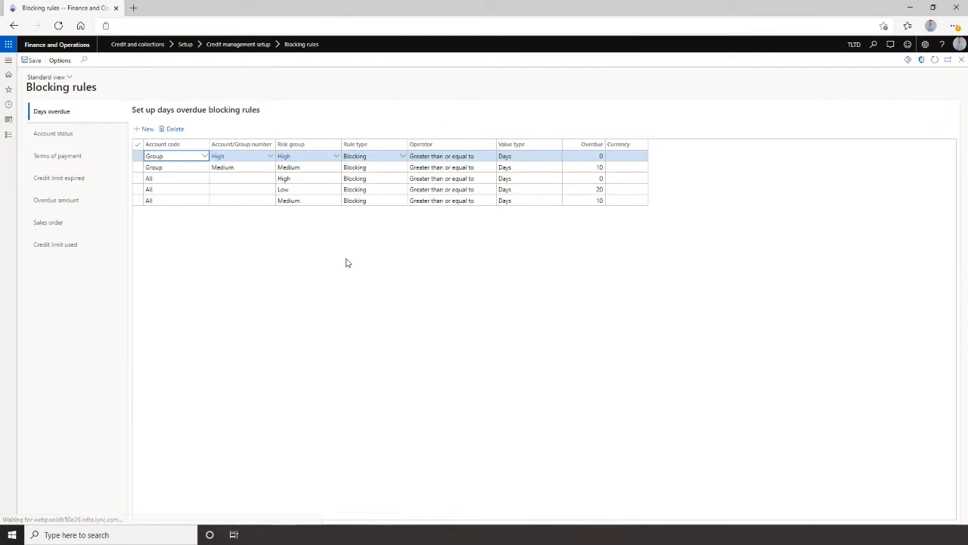
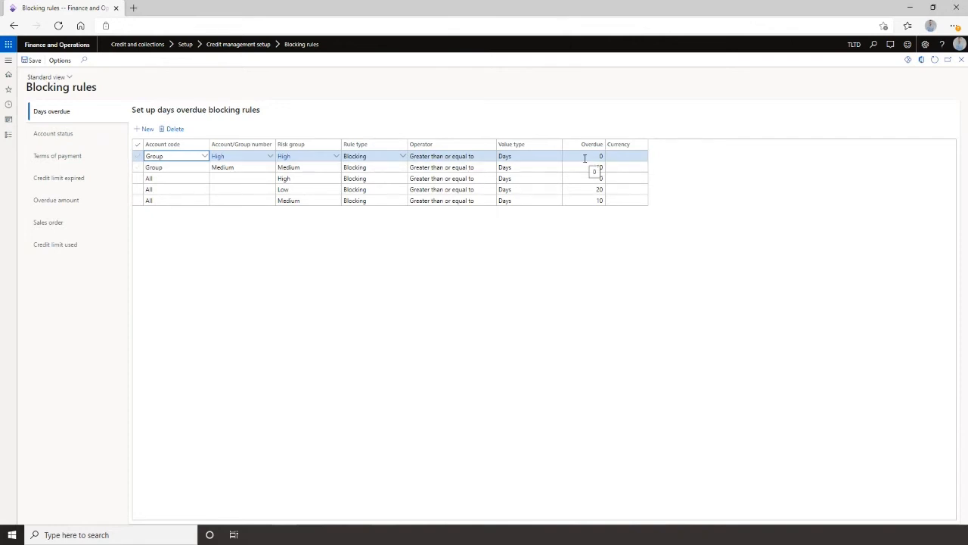
Review the blocking rules on each tab: account status, terms of payment, credit limit expired, overdue amount, sales order and credit limit used.
{"action": "left_click", "coordinate": [80, 138]}
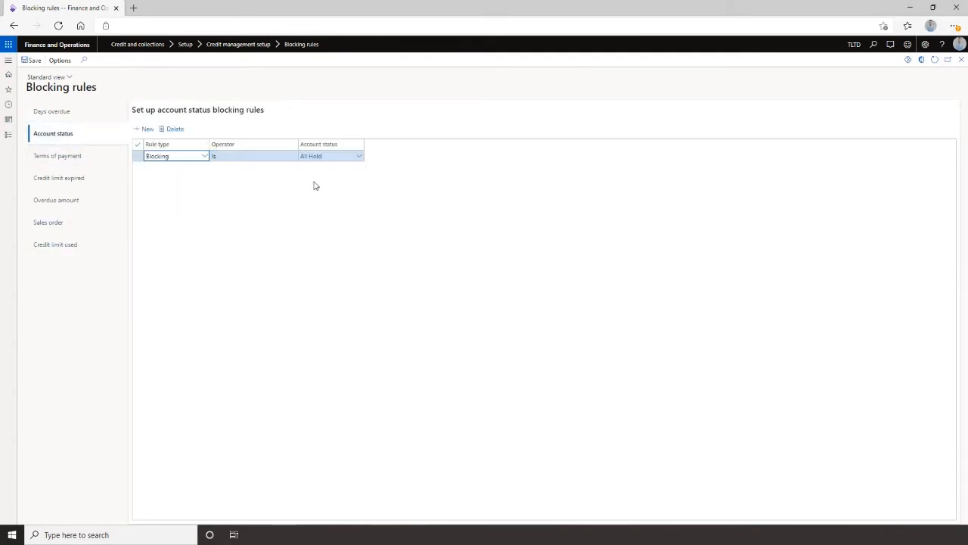
{"action": "left_click", "coordinate": [69, 162]}
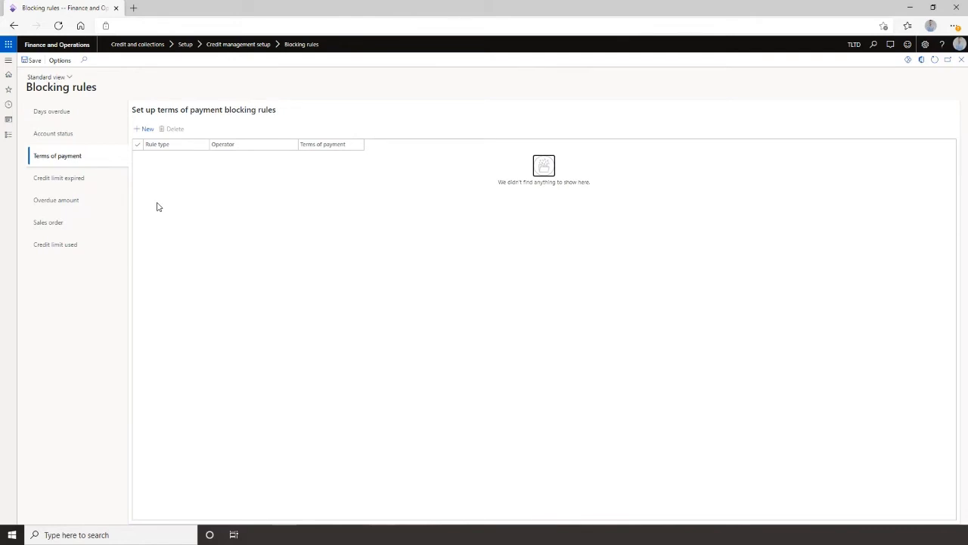
{"action": "left_click", "coordinate": [73, 185]}
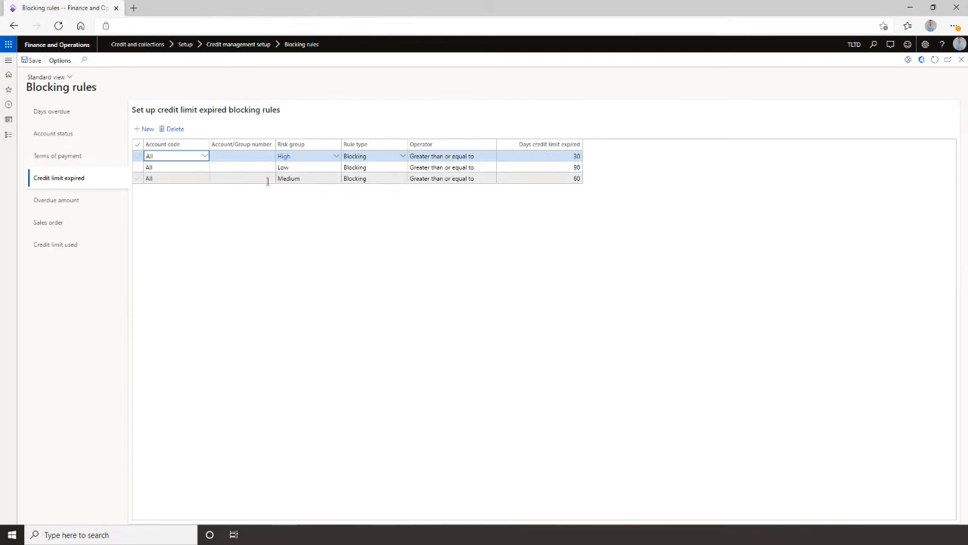
{"action": "left_click", "coordinate": [501, 180]}
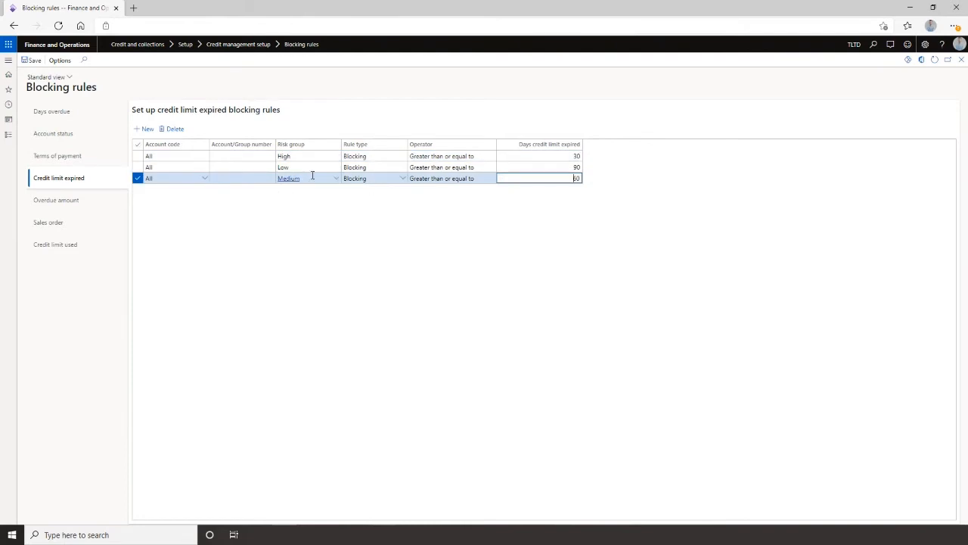
{"action": "left_click", "coordinate": [66, 204]}
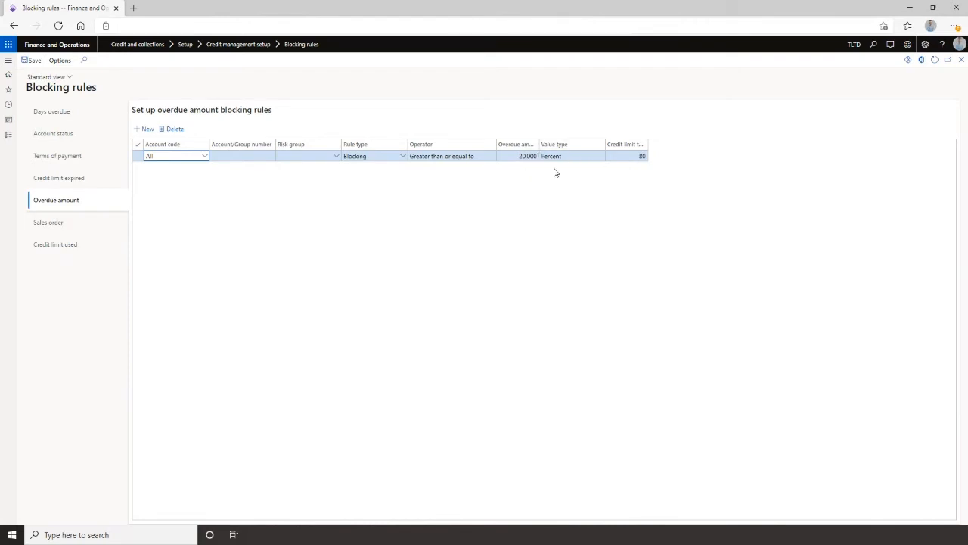
{"action": "left_click", "coordinate": [84, 222]}
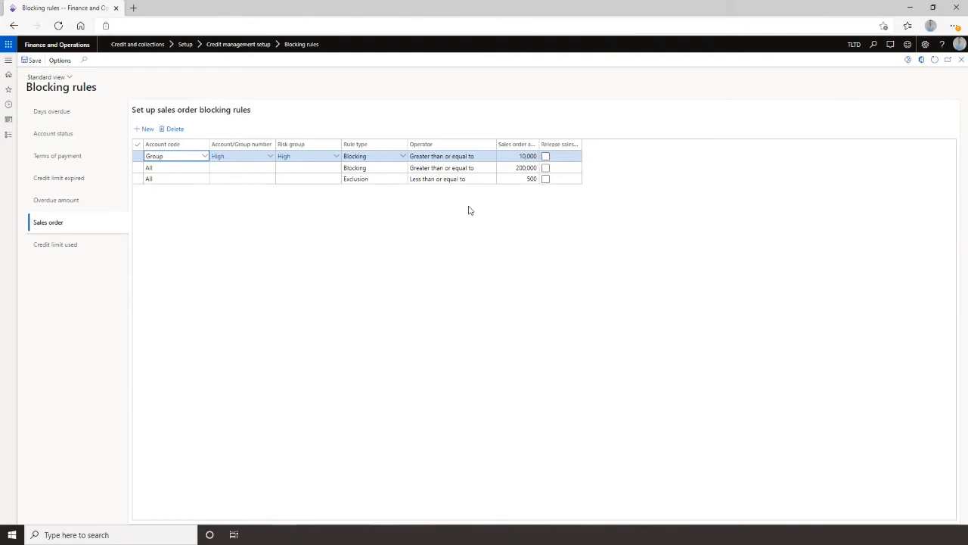
{"action": "left_click", "coordinate": [72, 246]}
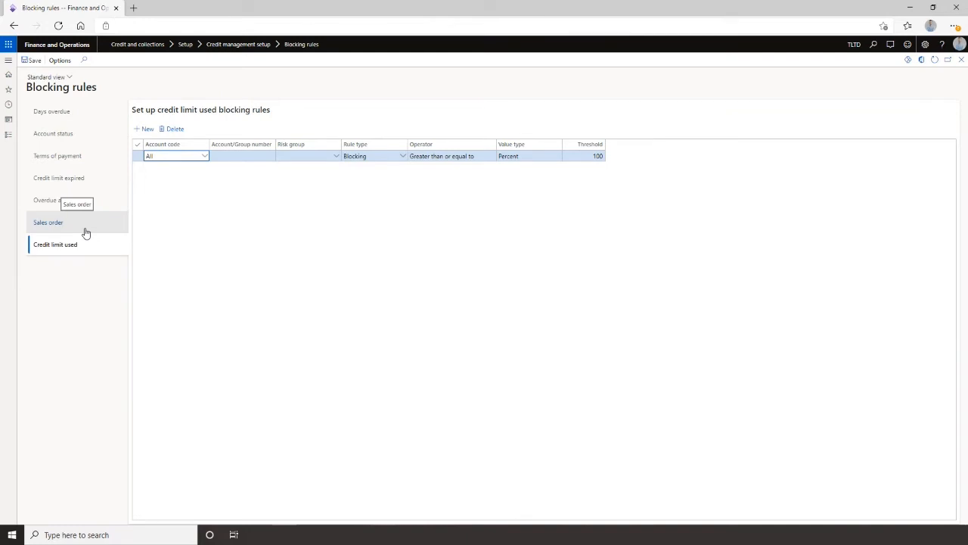
{"action": "left_click", "coordinate": [56, 221]}
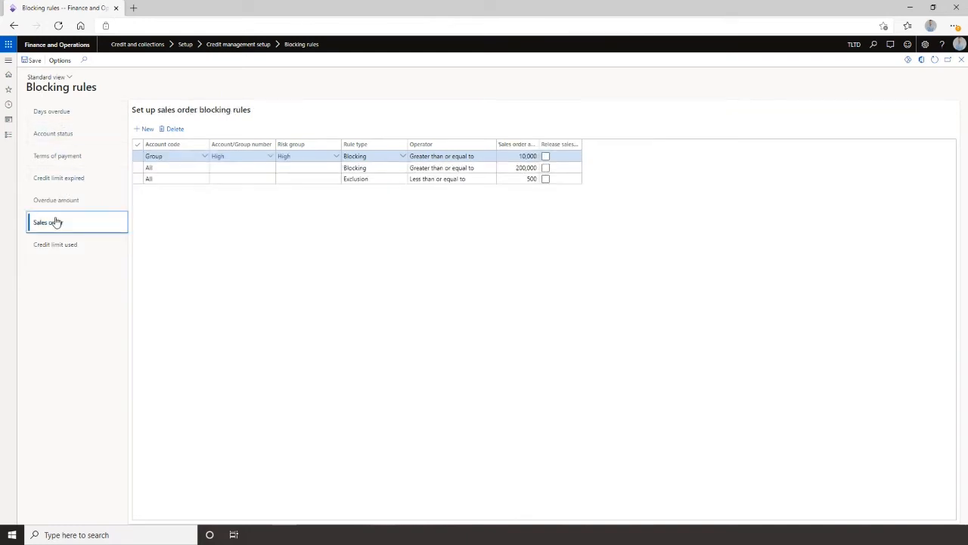
{"action": "left_click", "coordinate": [74, 199]}
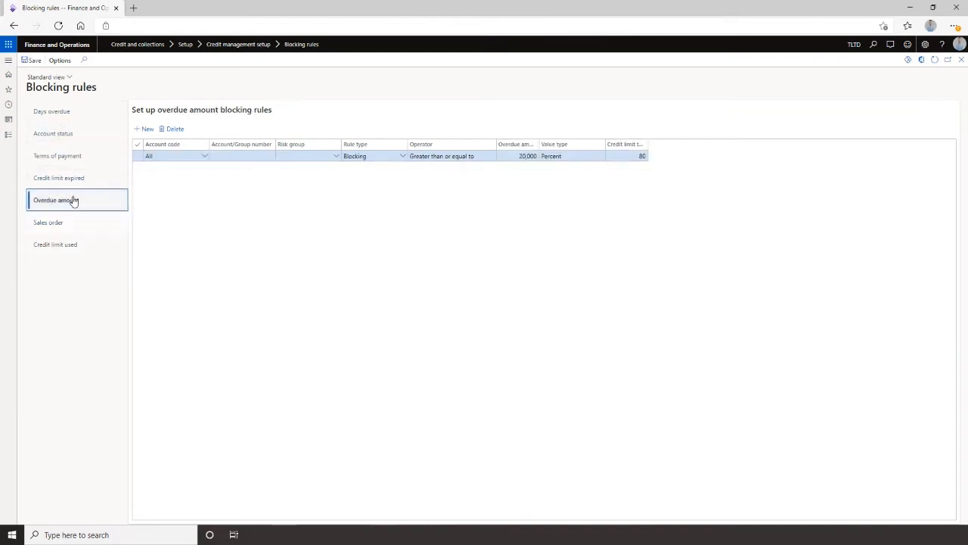
{"action": "left_click", "coordinate": [67, 180]}
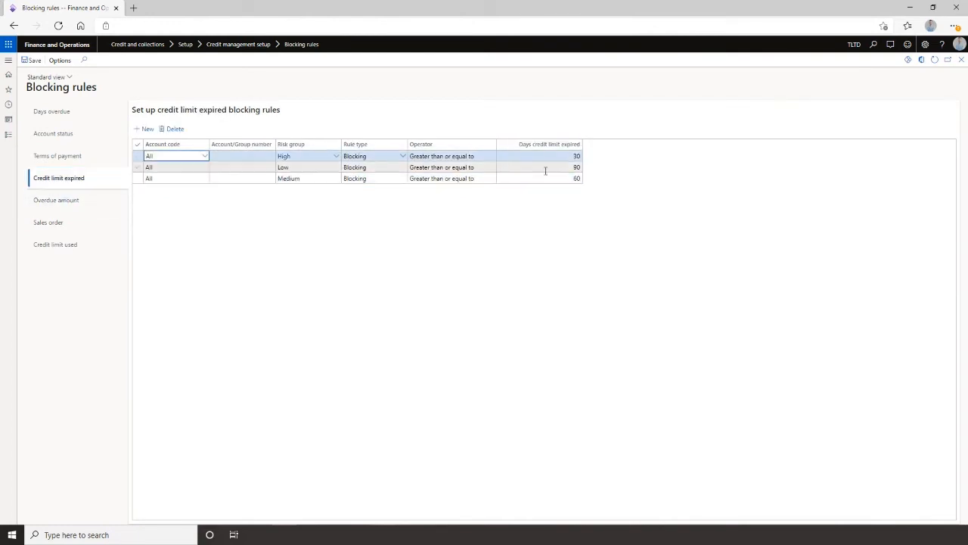
Open customer Business Demo from All customers and set its credit limit expiration date to 01/12/2020.
{"action": "left_click", "coordinate": [8, 60]}
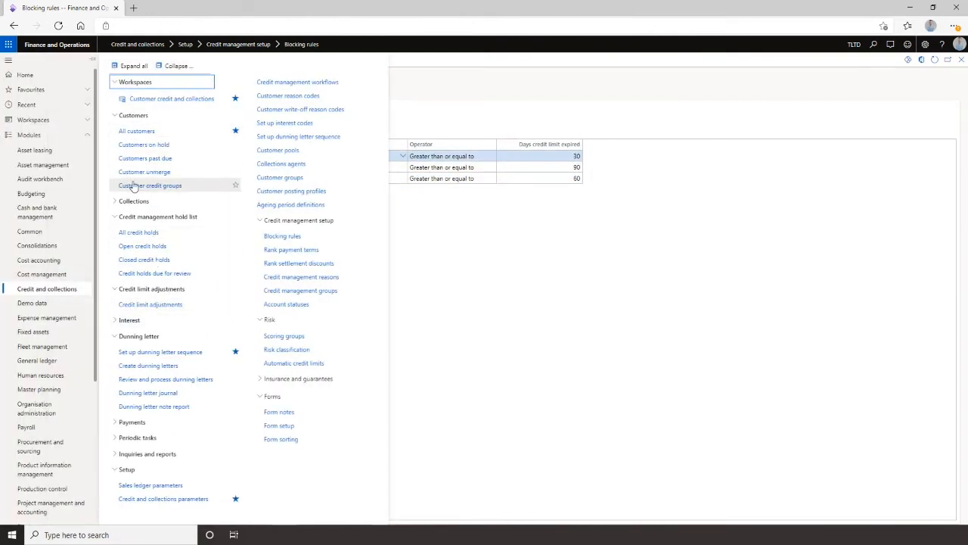
{"action": "left_click", "coordinate": [141, 133]}
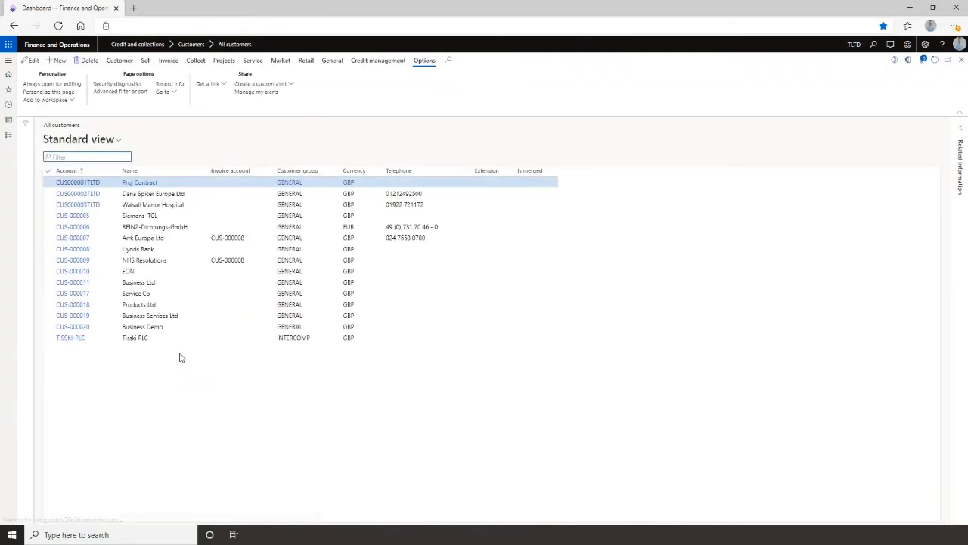
{"action": "left_click", "coordinate": [78, 327]}
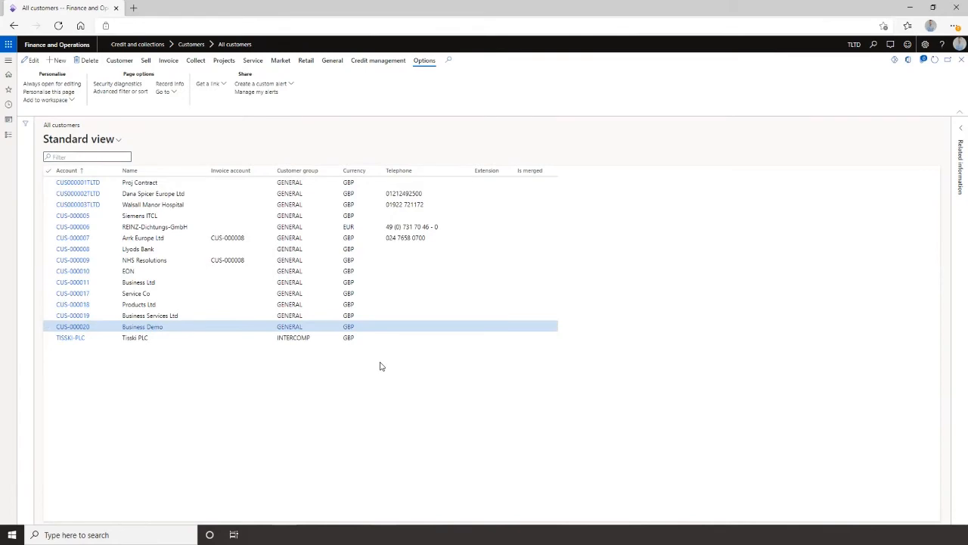
{"action": "scroll", "coordinate": [236, 465], "scroll_direction": "down", "scroll_amount": 2}
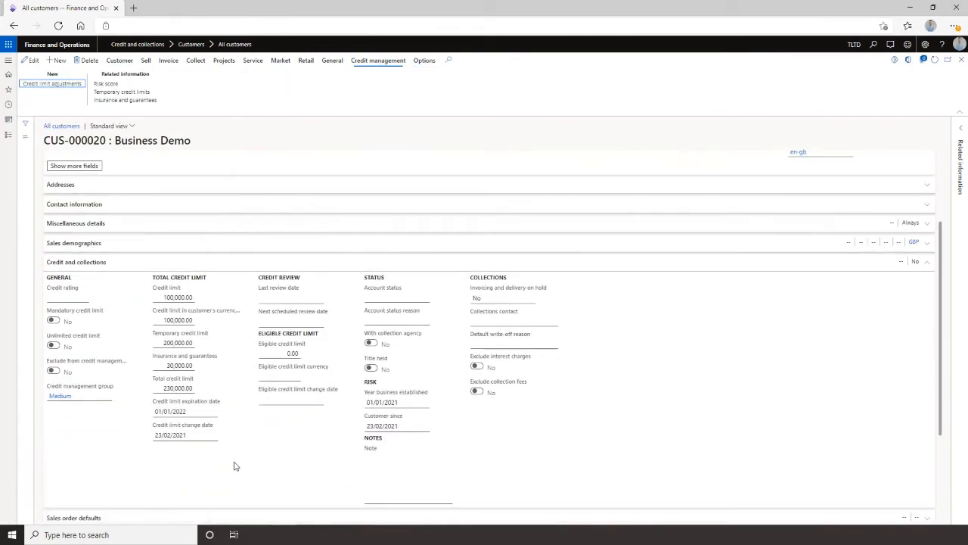
{"action": "left_click", "coordinate": [29, 64]}
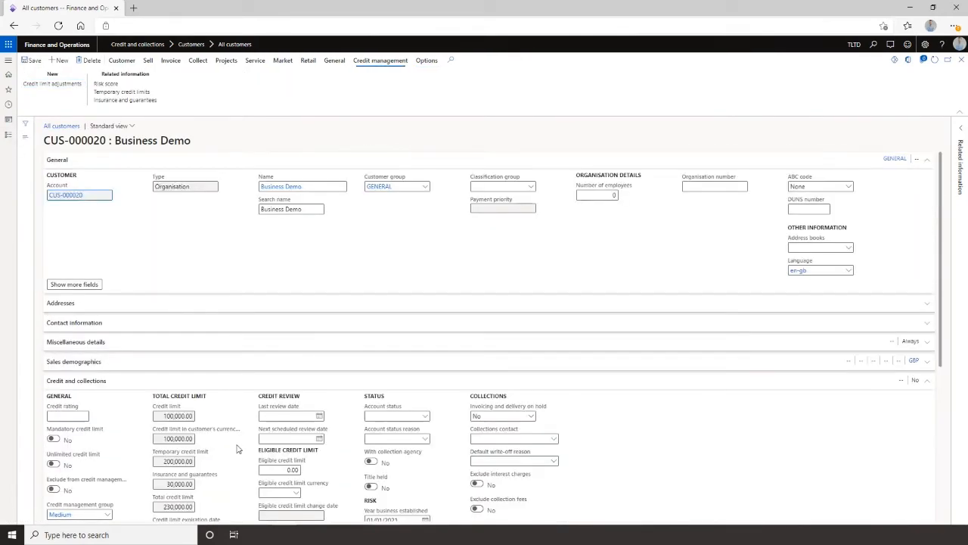
{"action": "scroll", "coordinate": [227, 417], "scroll_direction": "down", "scroll_amount": 3}
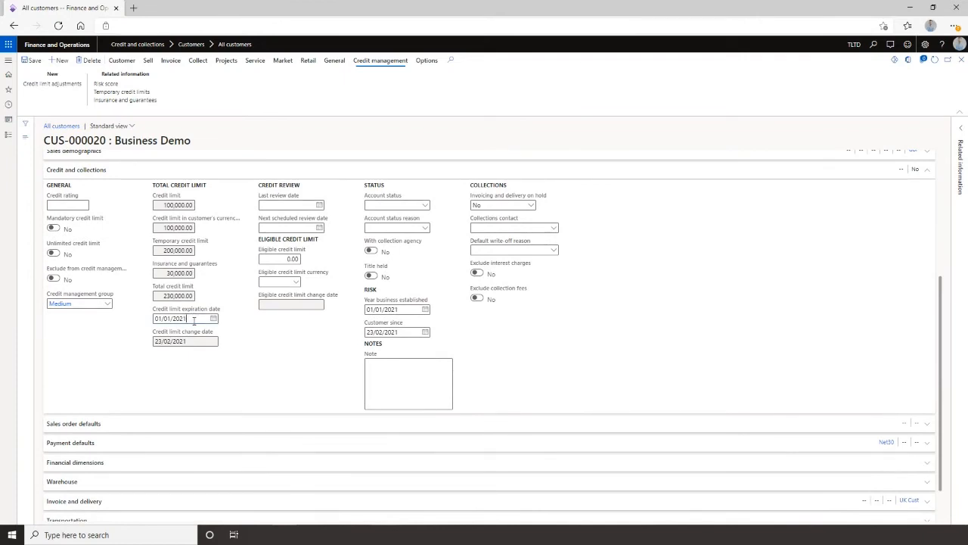
{"action": "left_click", "coordinate": [171, 320]}
{"action": "key", "text": "BackSpace"}
{"action": "key", "text": "BackSpace"}
{"action": "type", "text": "12"}
{"action": "key", "text": "Tab"}
{"action": "left_click", "coordinate": [174, 340]}
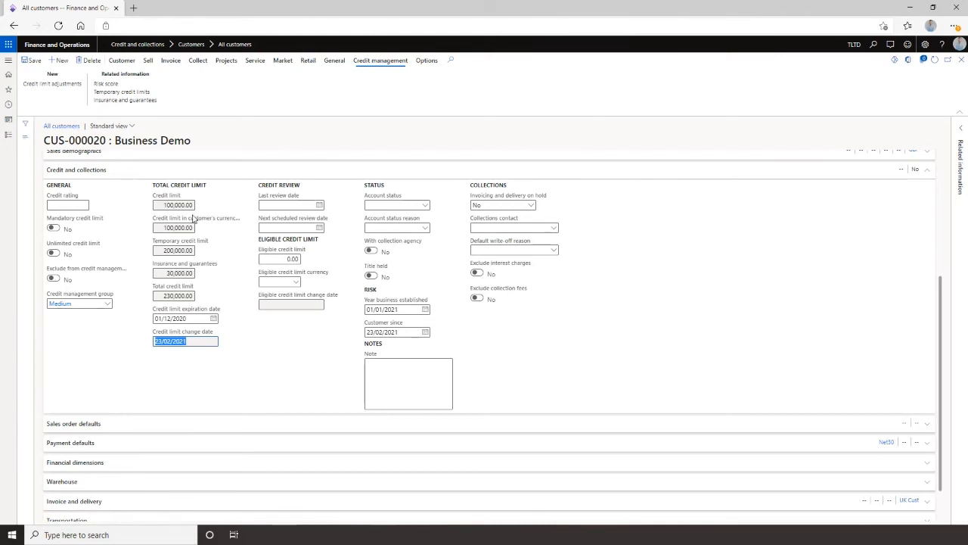
Create a sales order for the customer with an ASUSY6YY5 Asus PC Monitor line at unit price 1000.
{"action": "left_click", "coordinate": [148, 61]}
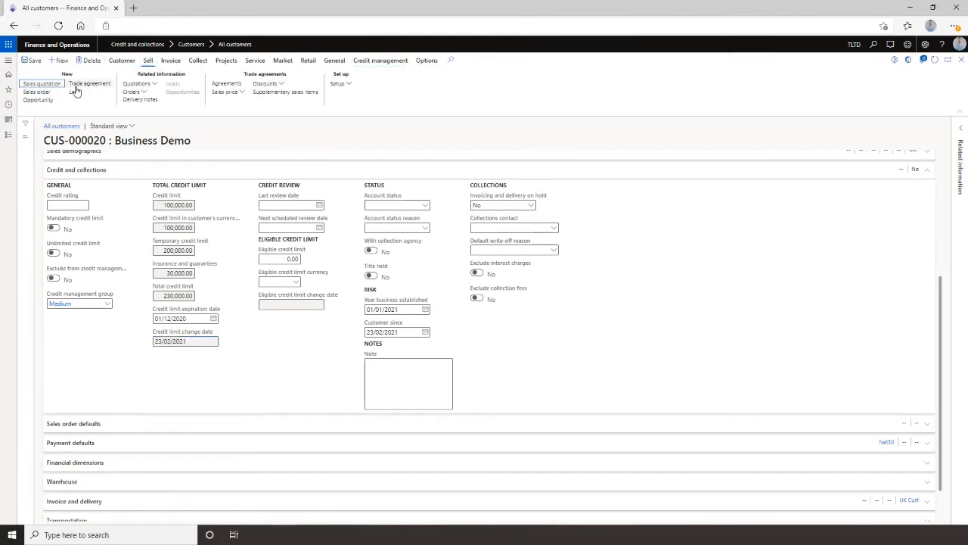
{"action": "left_click", "coordinate": [42, 92]}
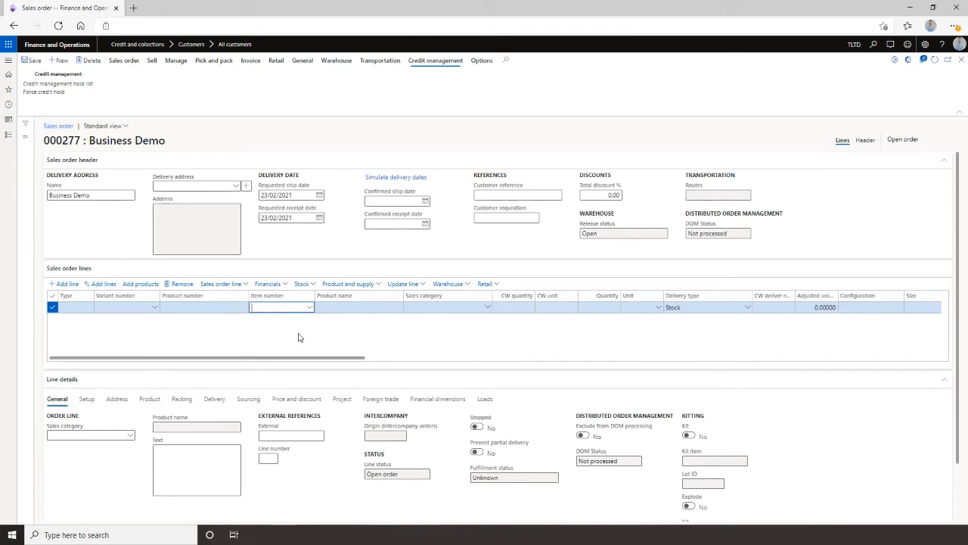
{"action": "left_click", "coordinate": [309, 307]}
{"action": "left_click", "coordinate": [399, 328]}
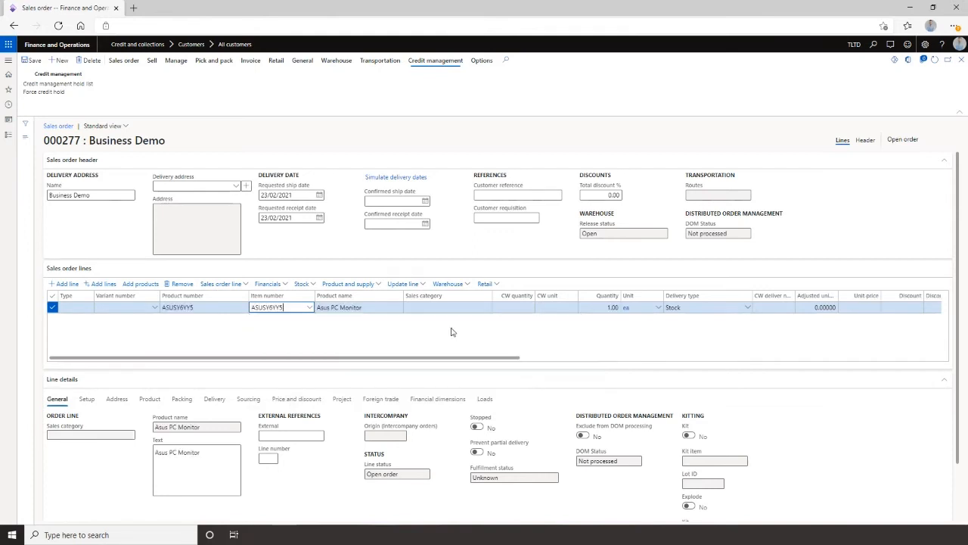
{"action": "left_click_drag", "start_coordinate": [485, 358], "coordinate": [597, 359]}
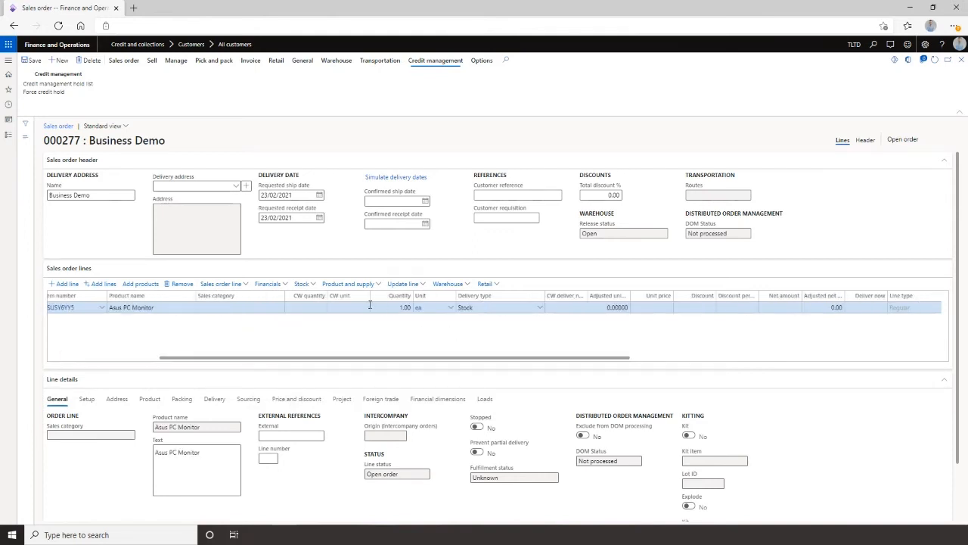
{"action": "left_click", "coordinate": [656, 308]}
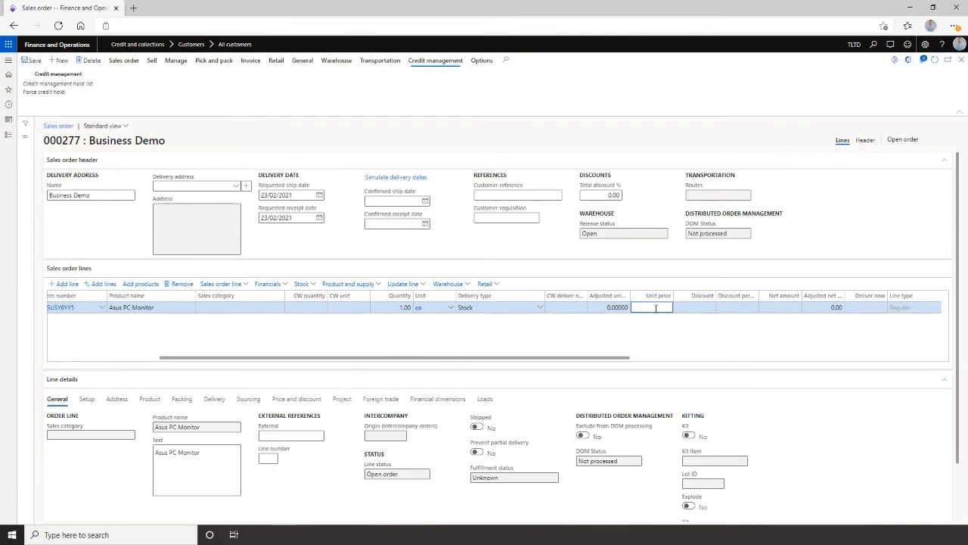
{"action": "type", "text": "1000"}
{"action": "key", "text": "Tab"}
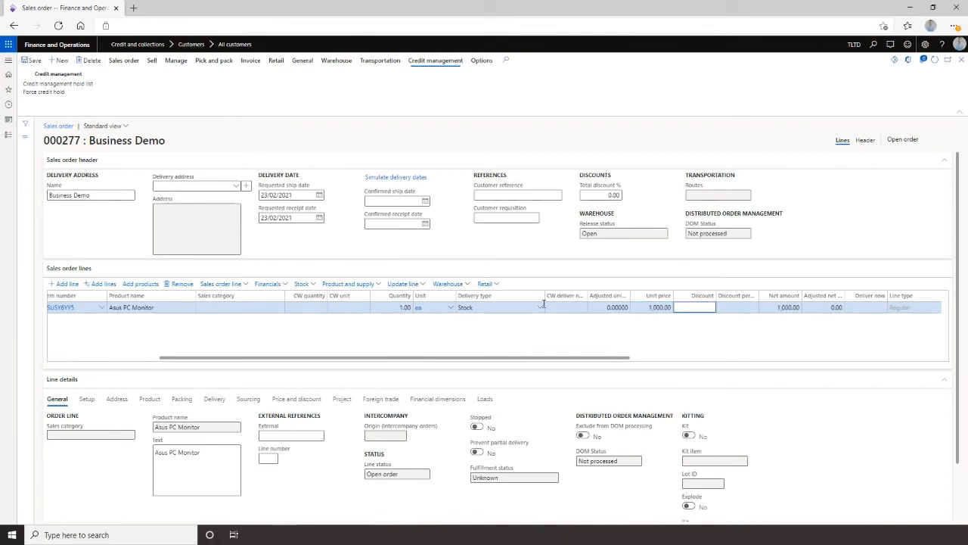
Save the sales order and post its confirmation without printing.
{"action": "left_click", "coordinate": [30, 62]}
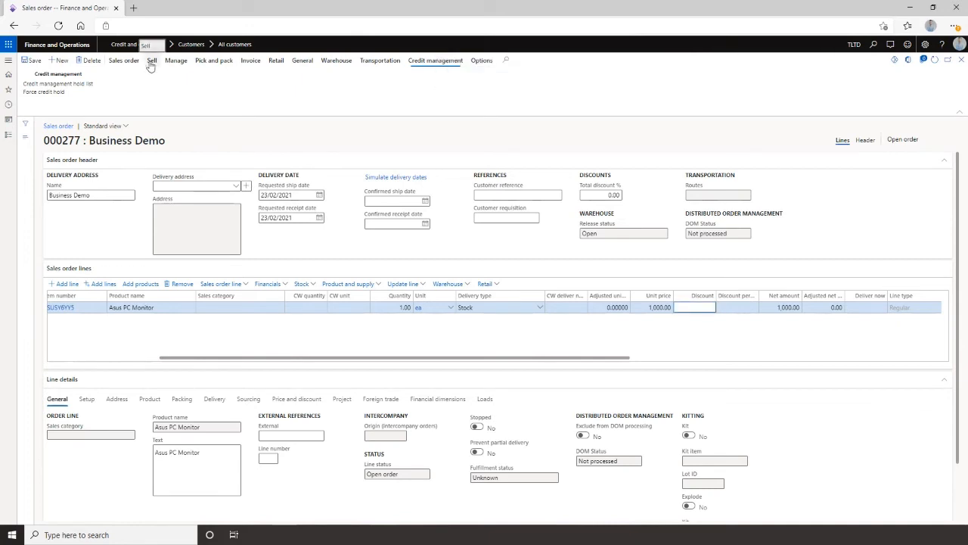
{"action": "left_click", "coordinate": [152, 62]}
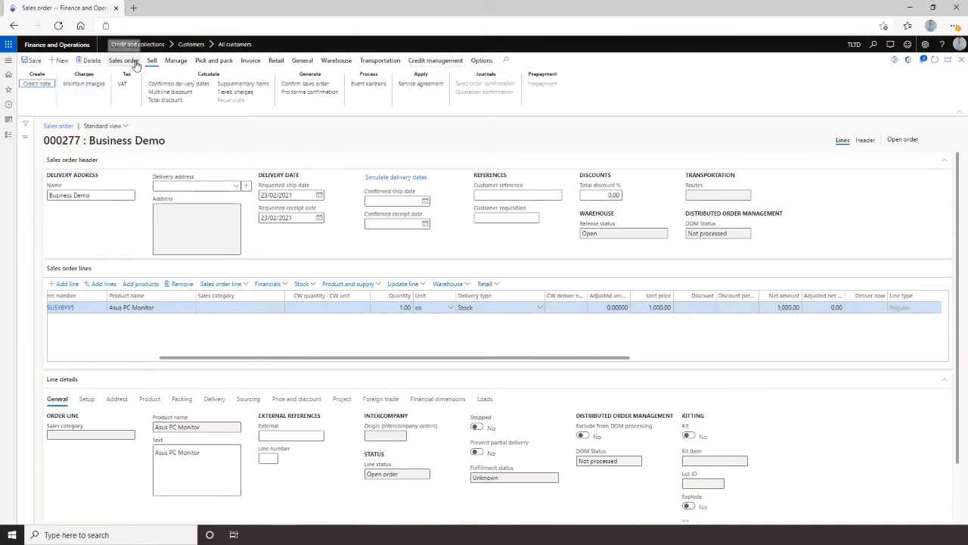
{"action": "left_click", "coordinate": [302, 84]}
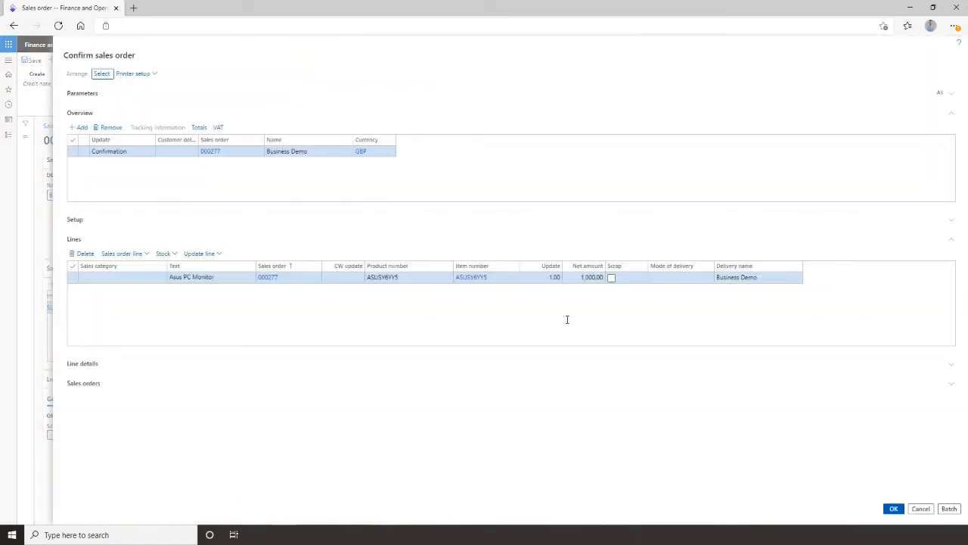
{"action": "left_click", "coordinate": [893, 509]}
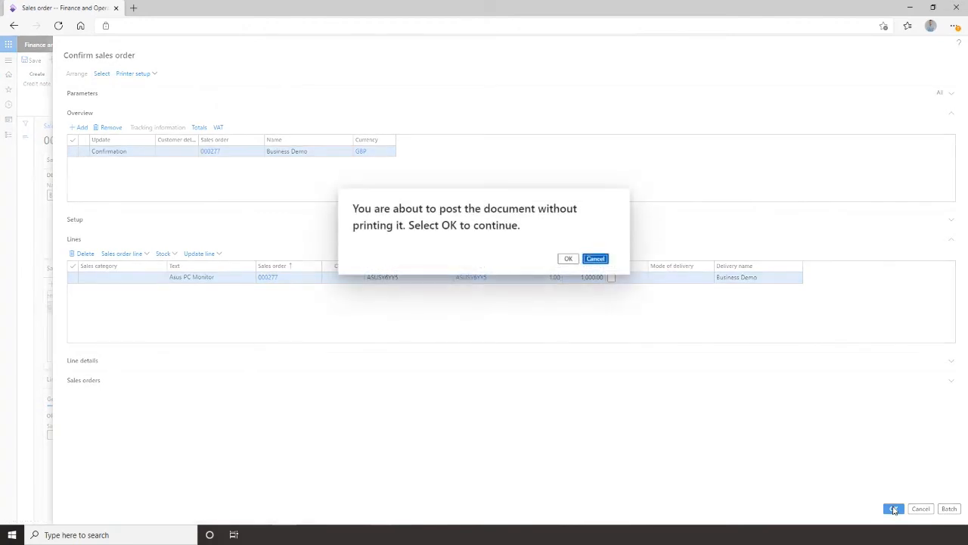
{"action": "left_click", "coordinate": [568, 261]}
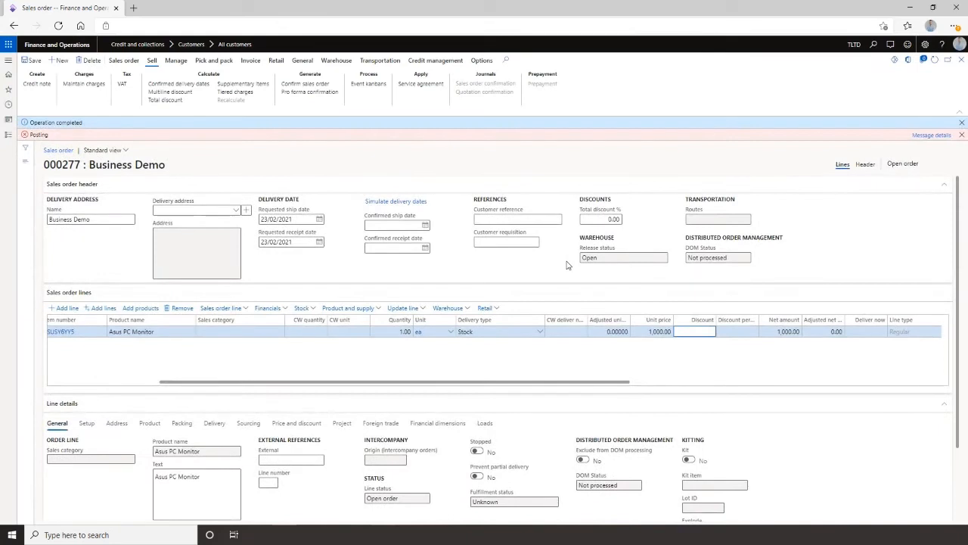
Review the posting message details and the order's entry in the credit management hold list.
{"action": "left_click", "coordinate": [921, 136]}
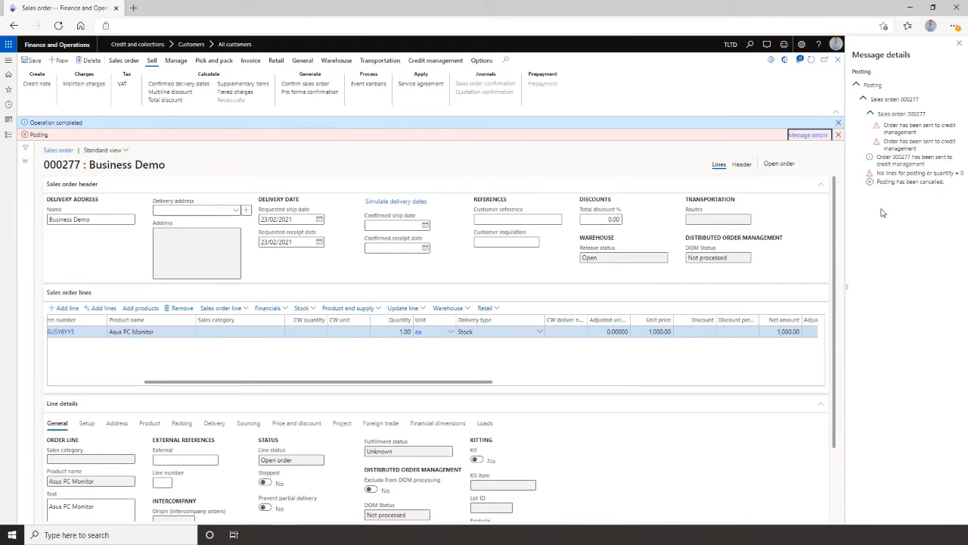
{"action": "left_click", "coordinate": [961, 46]}
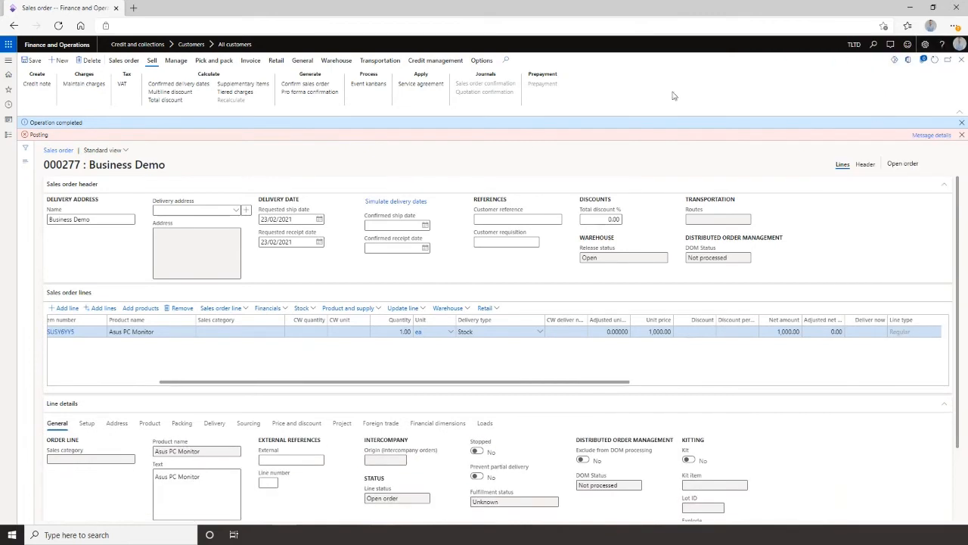
{"action": "left_click", "coordinate": [440, 63]}
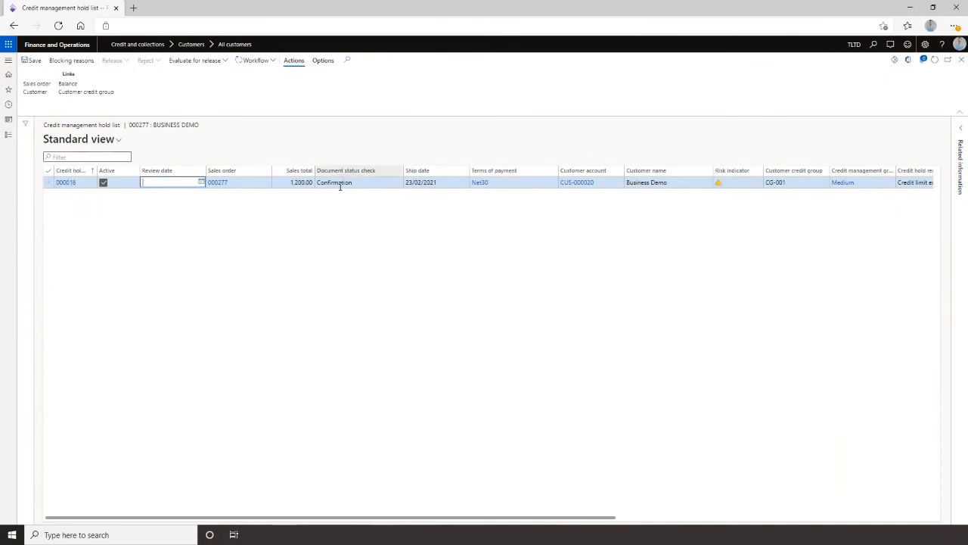
{"action": "left_click_drag", "start_coordinate": [378, 518], "coordinate": [530, 520]}
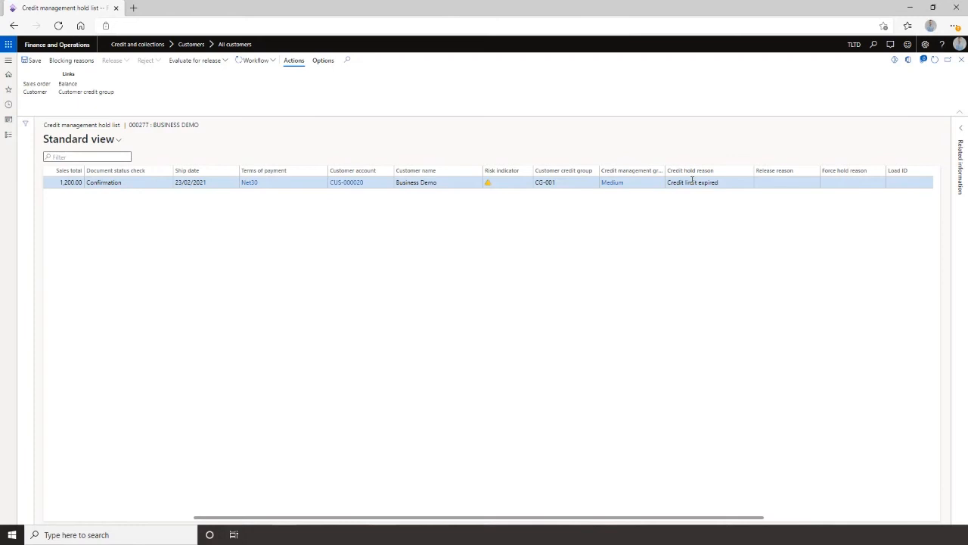
{"action": "mouse_move", "coordinate": [683, 184]}
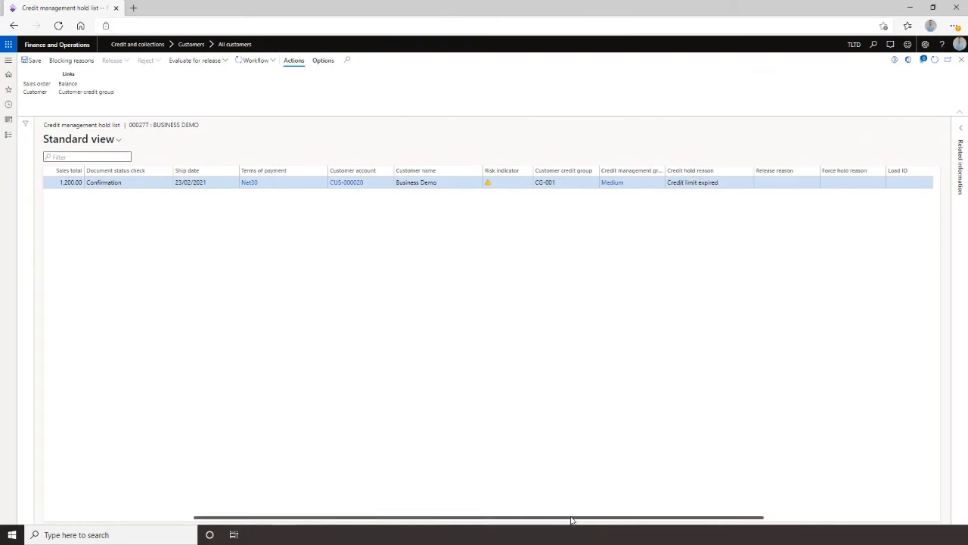
{"action": "left_click_drag", "start_coordinate": [571, 520], "coordinate": [497, 518]}
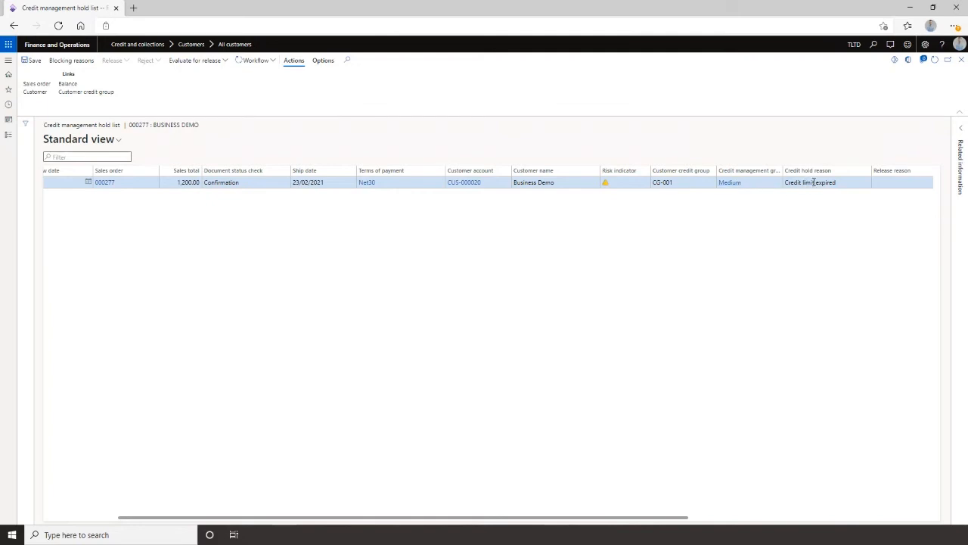
{"action": "left_click_drag", "start_coordinate": [519, 516], "coordinate": [424, 515]}
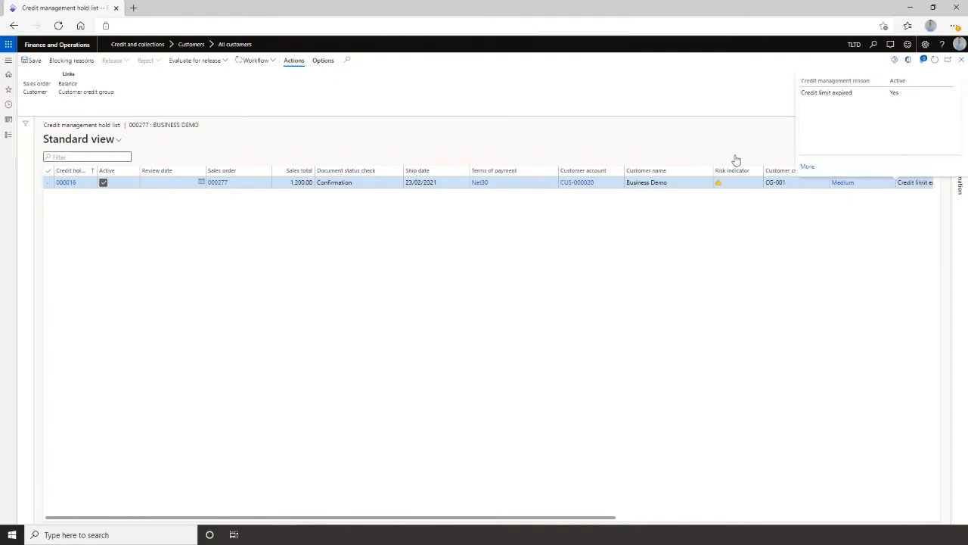
Review the blocking reasons behind the Business Demo credit hold.
{"action": "left_click", "coordinate": [69, 61]}
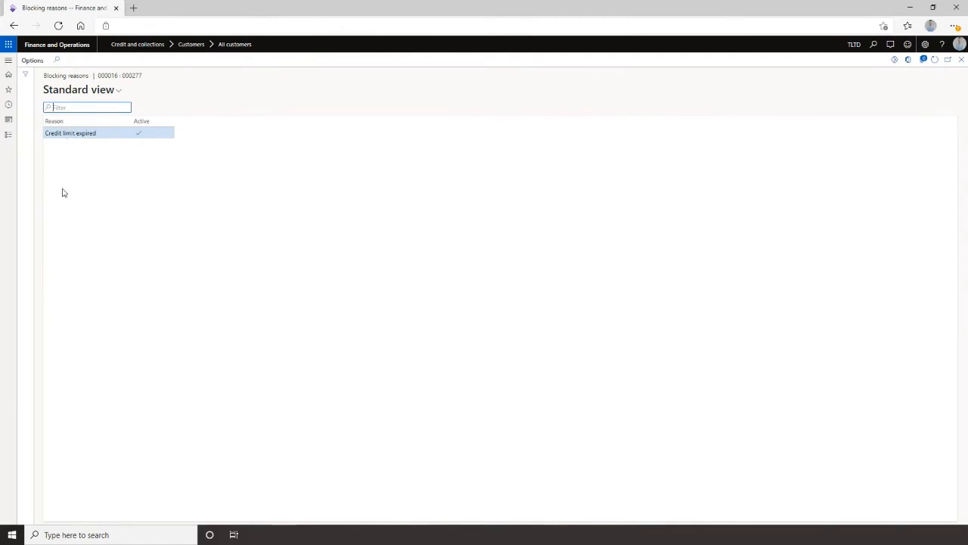
{"action": "key", "text": "Escape"}
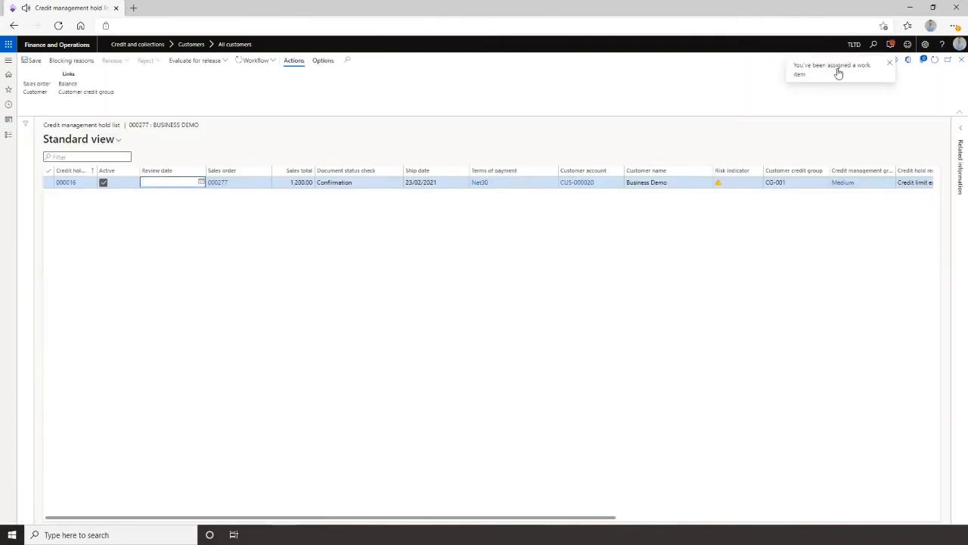
Check the action centre notifications and the workflow options available for the credit hold.
{"action": "left_click", "coordinate": [890, 44]}
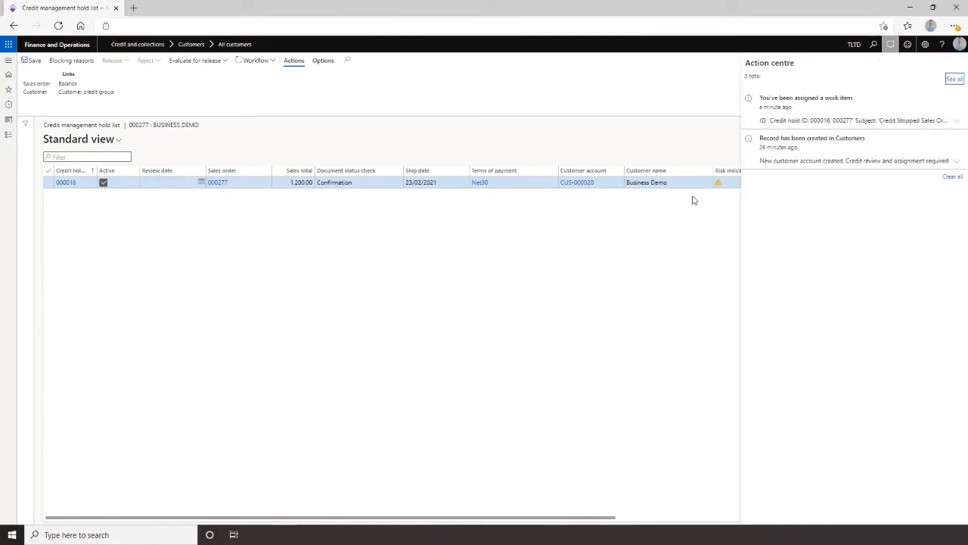
{"action": "left_click", "coordinate": [268, 66]}
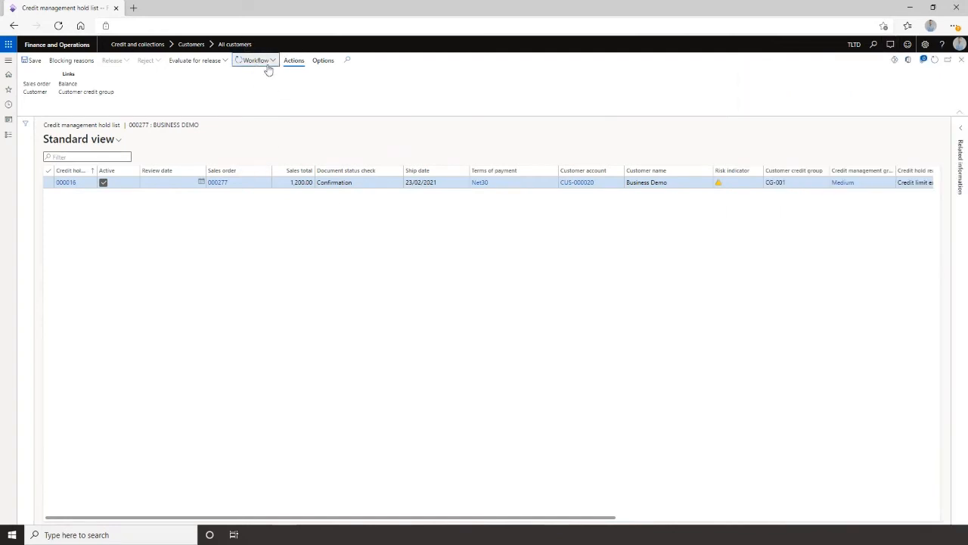
{"action": "left_click", "coordinate": [270, 65]}
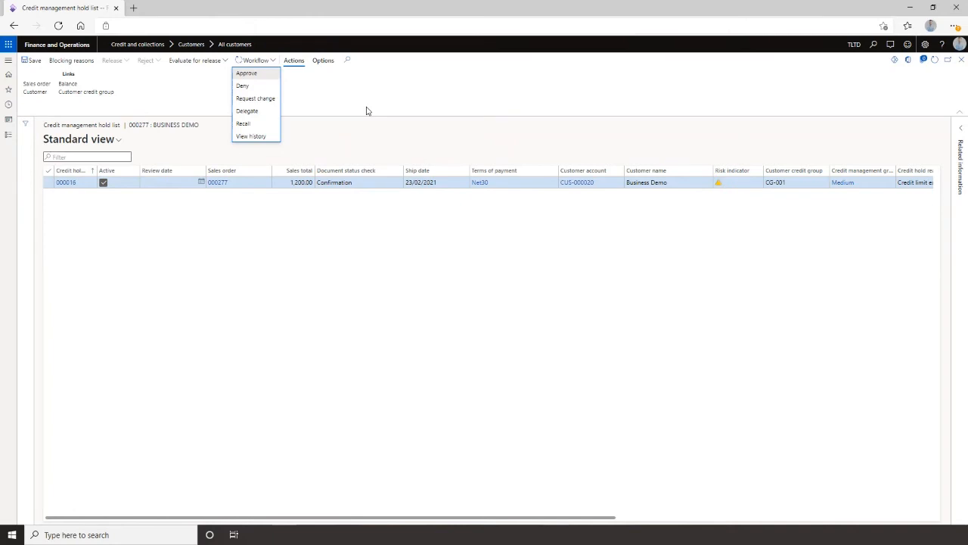
{"action": "left_click", "coordinate": [447, 223]}
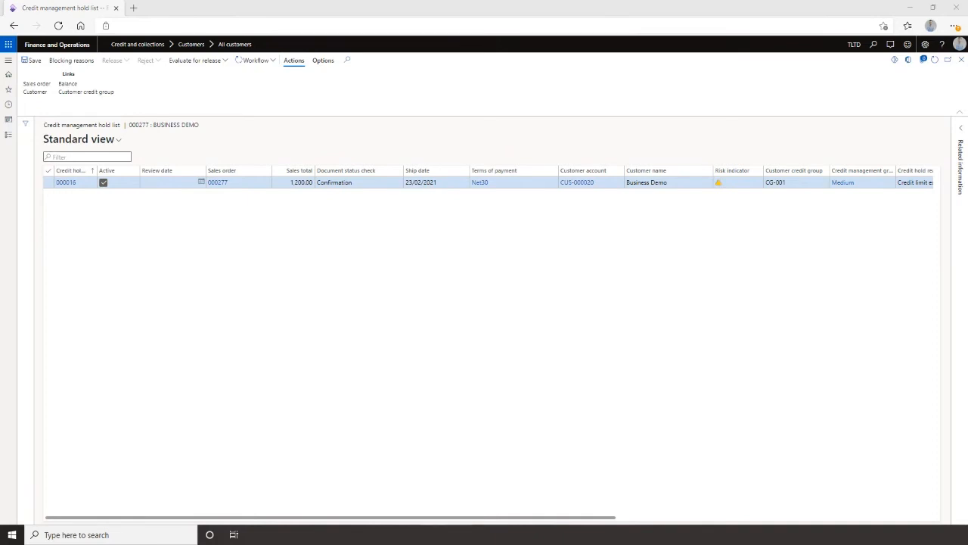
Open the link in the approval notification email for sales order 000277, then close the extra browser tab.
{"action": "left_click_drag", "start_coordinate": [819, 387], "coordinate": [385, 45]}
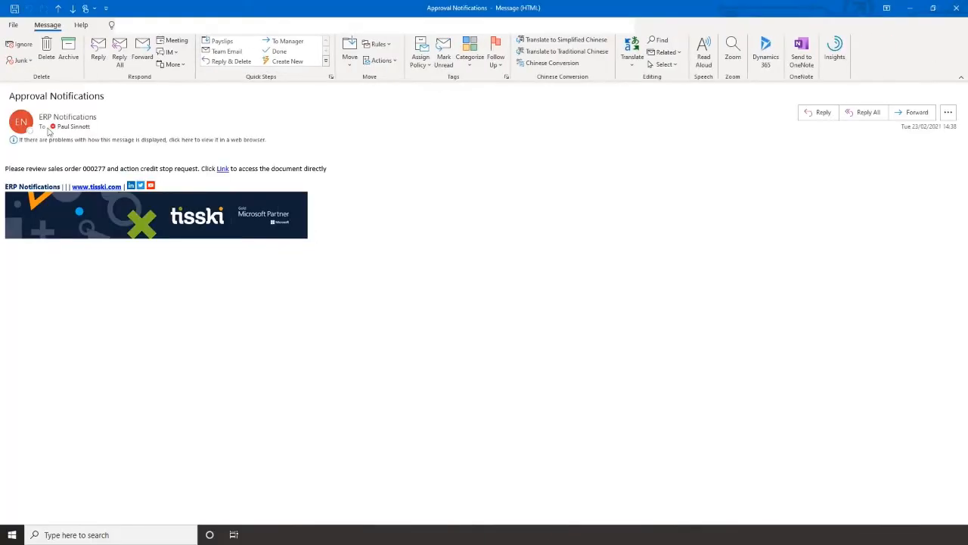
{"action": "left_click_drag", "start_coordinate": [13, 168], "coordinate": [104, 170]}
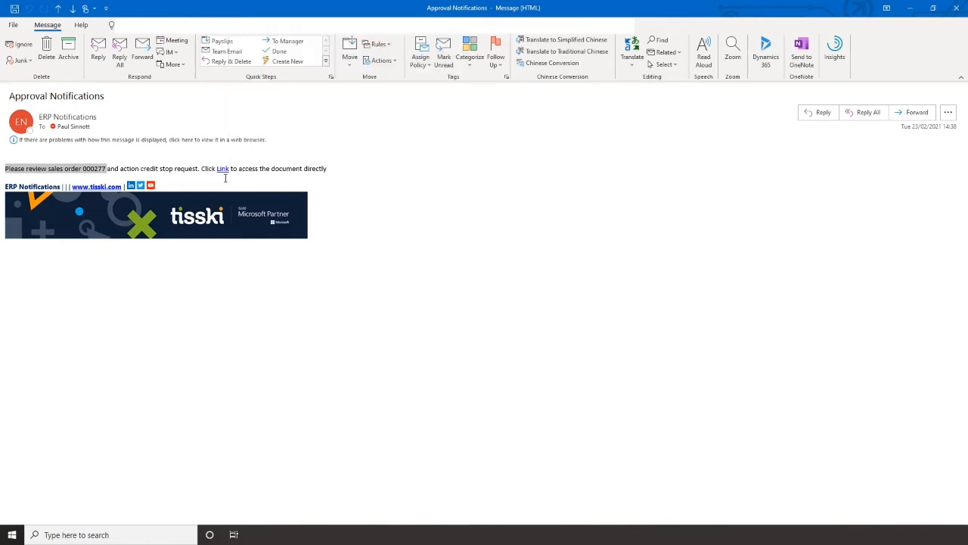
{"action": "left_click", "coordinate": [221, 169]}
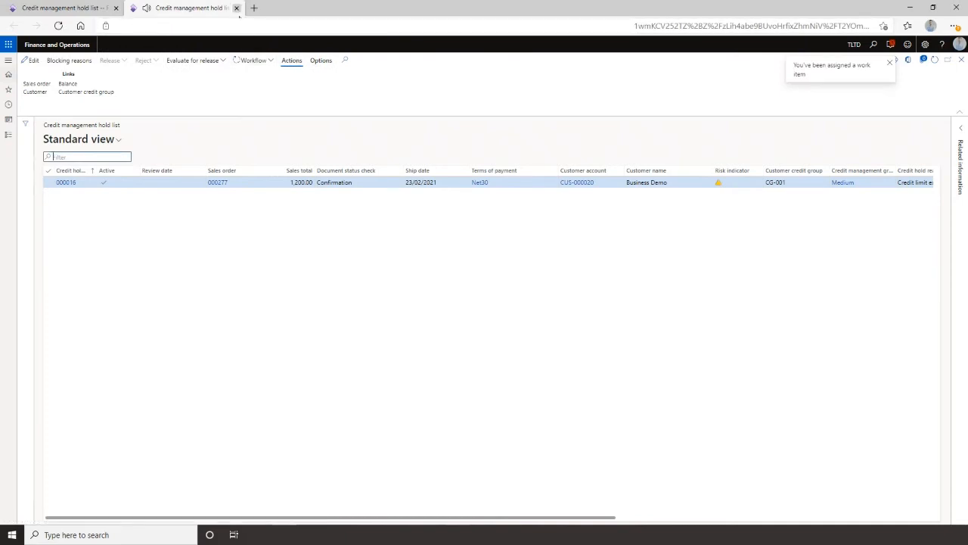
{"action": "left_click", "coordinate": [236, 8]}
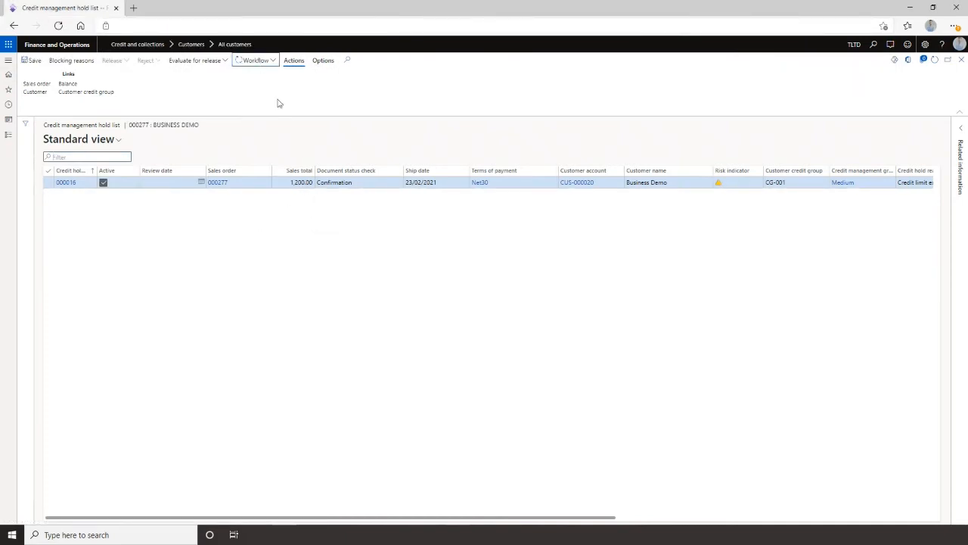
Approve the credit hold through the workflow with account status reason Release and comment "Customer is a friend of mine".
{"action": "left_click", "coordinate": [269, 62]}
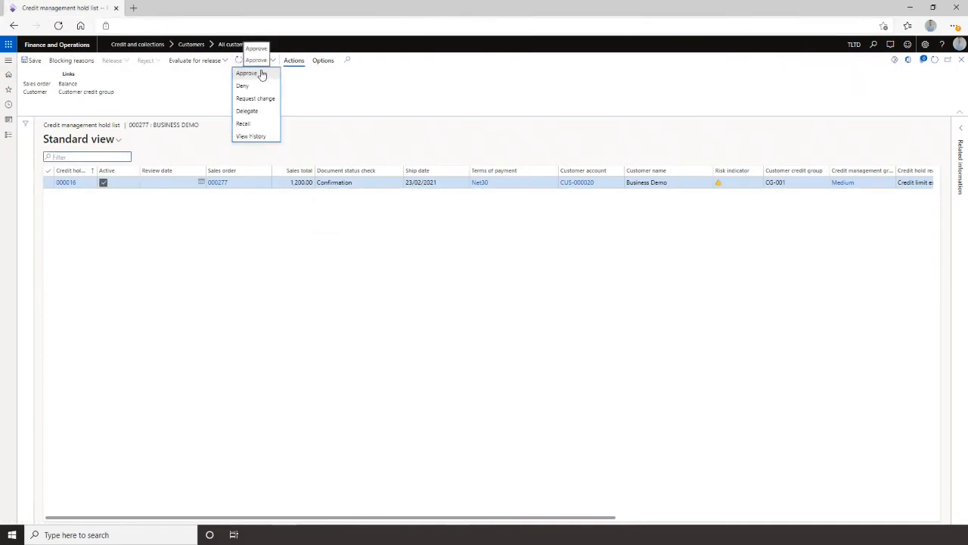
{"action": "left_click", "coordinate": [249, 73]}
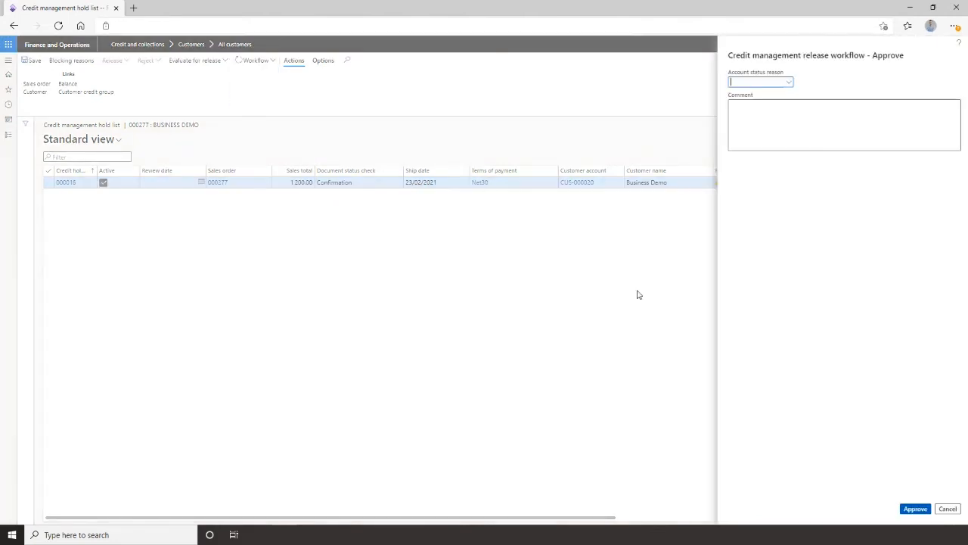
{"action": "left_click", "coordinate": [791, 83]}
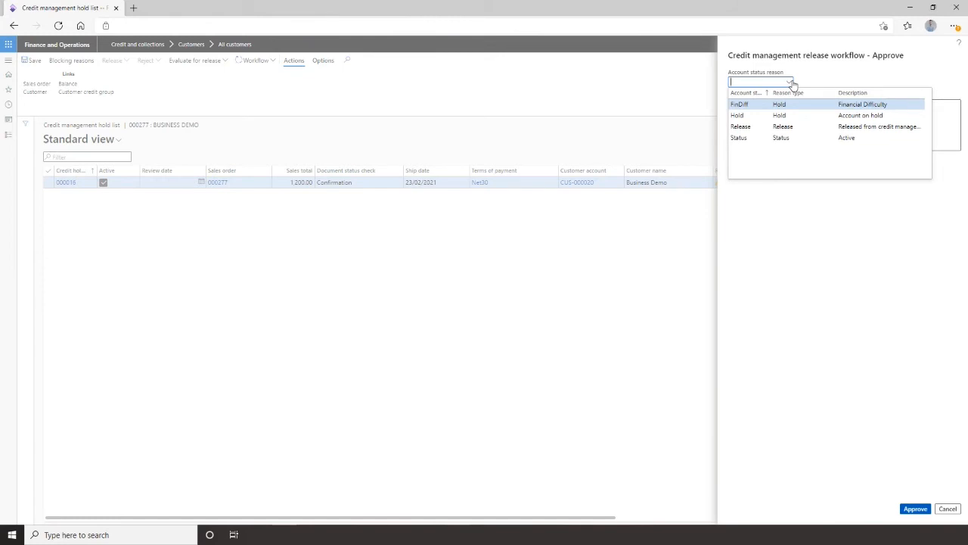
{"action": "left_click", "coordinate": [785, 127]}
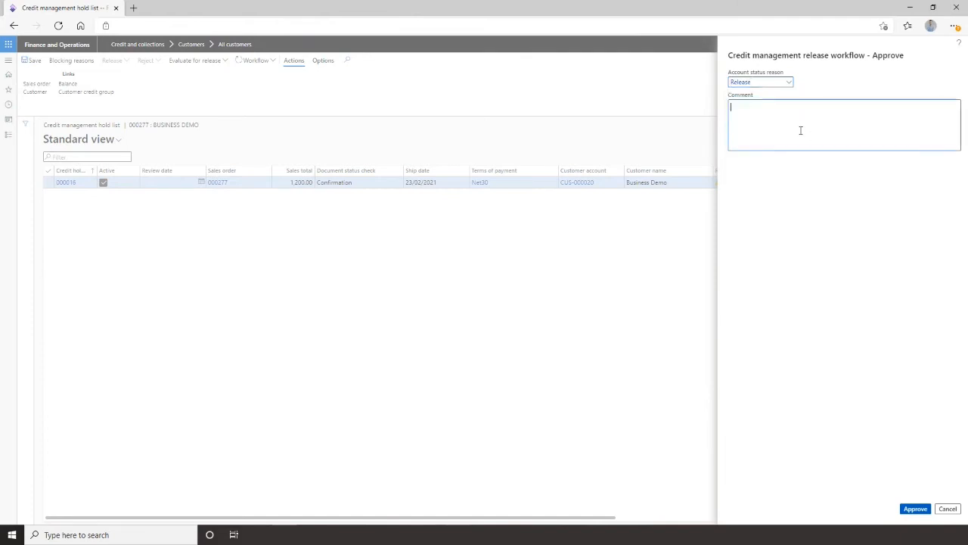
{"action": "type", "text": "Customer is a friend of mine"}
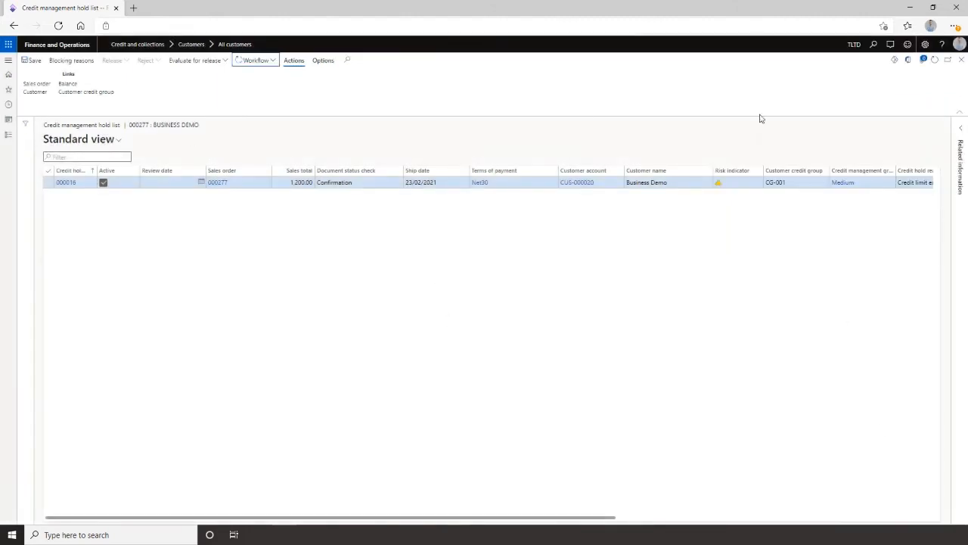
Refresh the hold list, return to sales order 000277 and dismiss its message bars.
{"action": "left_click", "coordinate": [934, 65]}
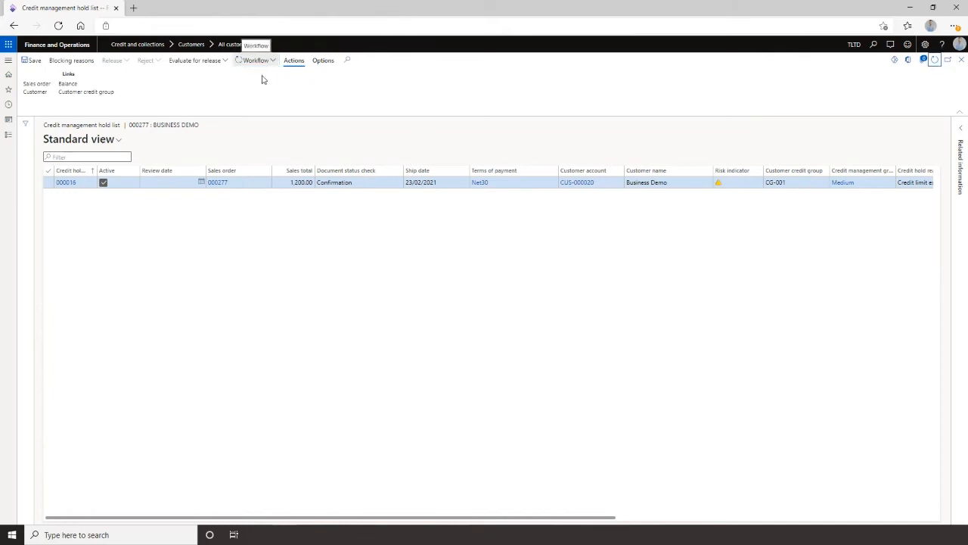
{"action": "left_click", "coordinate": [963, 63]}
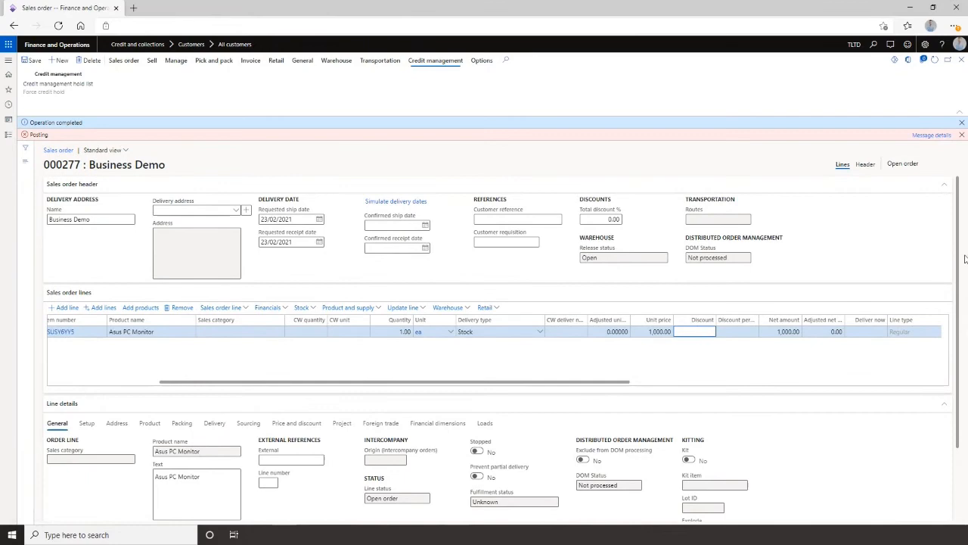
{"action": "left_click", "coordinate": [961, 122]}
{"action": "left_click", "coordinate": [962, 122]}
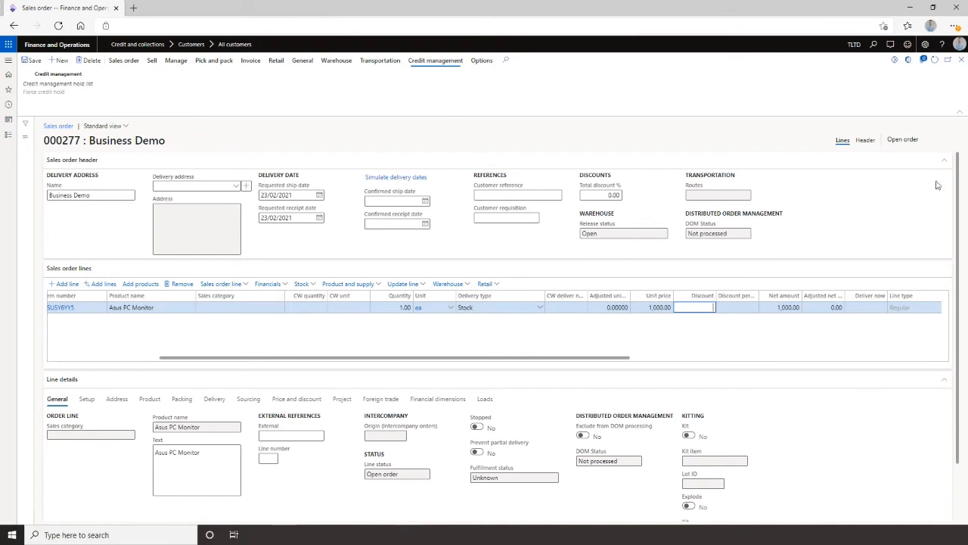
{"action": "left_click", "coordinate": [934, 60]}
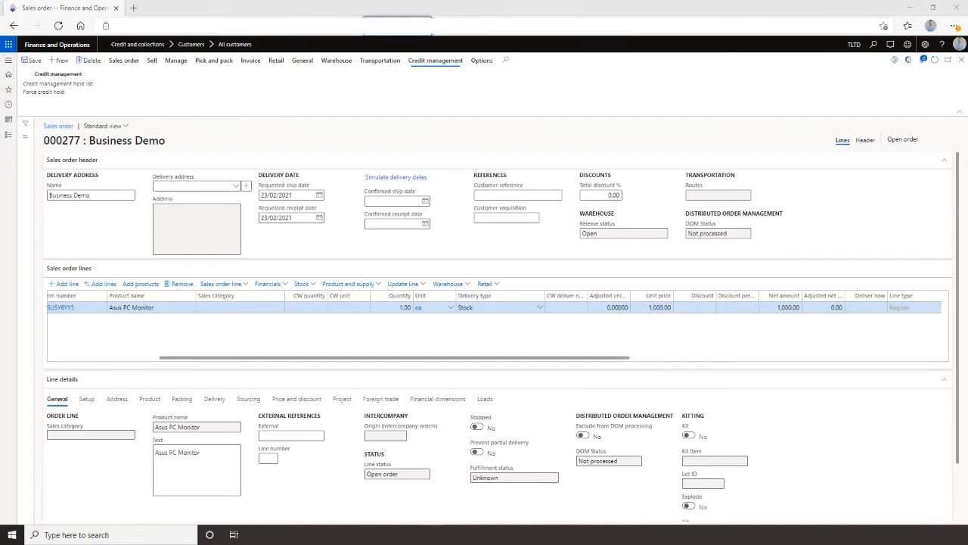
Check the email notification about the sales order's release from credit management, then return to the browser.
{"action": "left_click_drag", "start_coordinate": [383, 2], "coordinate": [422, 11]}
{"action": "left_click", "coordinate": [565, 9]}
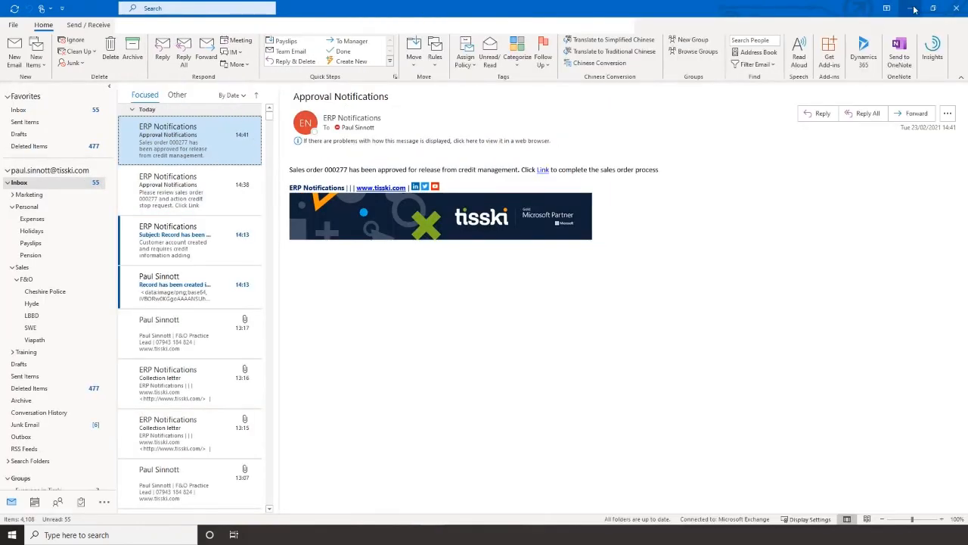
{"action": "left_click", "coordinate": [931, 10]}
{"action": "left_click_drag", "start_coordinate": [473, 9], "coordinate": [543, 469]}
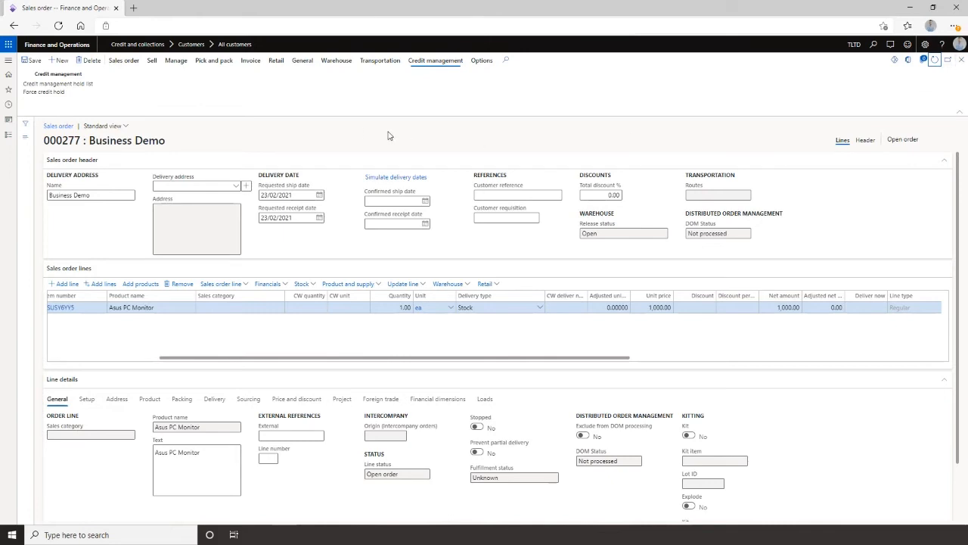
Confirm sales order 000277 without printing and close back to the dashboard.
{"action": "left_click", "coordinate": [153, 62]}
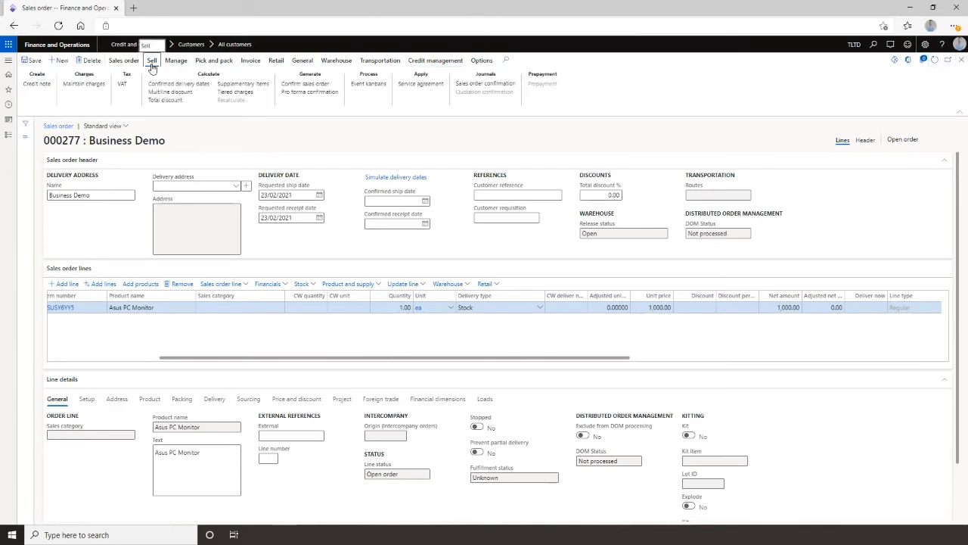
{"action": "left_click", "coordinate": [306, 83]}
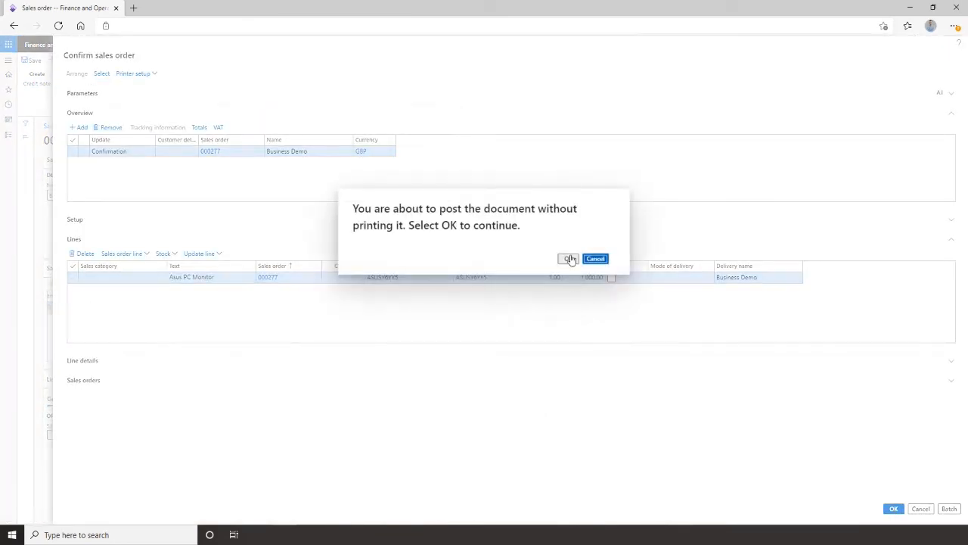
{"action": "left_click", "coordinate": [567, 258]}
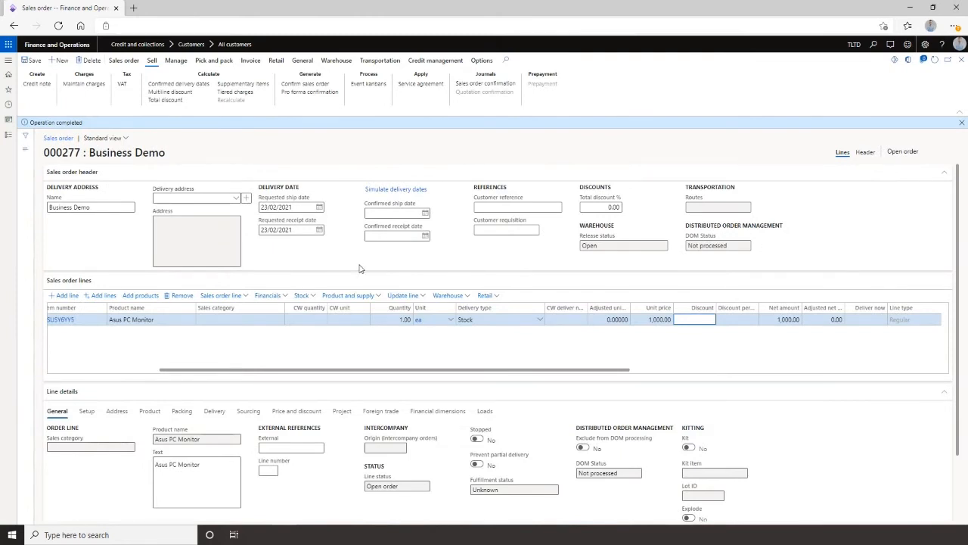
{"action": "left_click", "coordinate": [962, 62]}
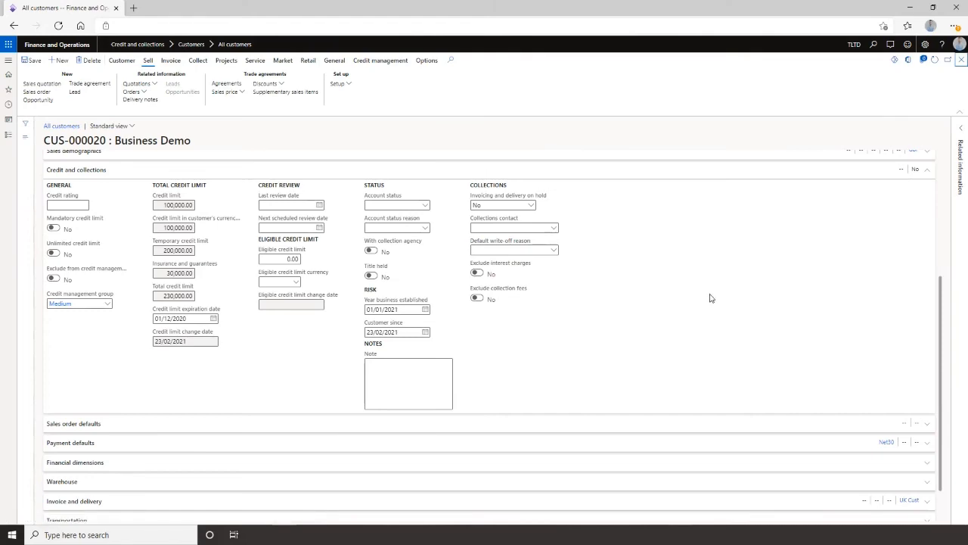
{"action": "left_click", "coordinate": [961, 59]}
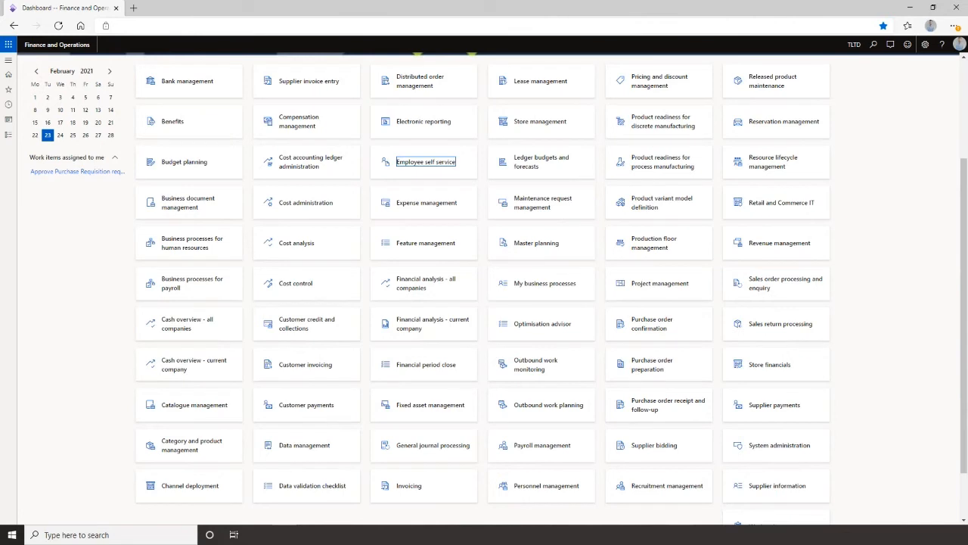
Open Closed credit holds and review the Business Demo hold's release reason and release details.
{"action": "left_click", "coordinate": [9, 62]}
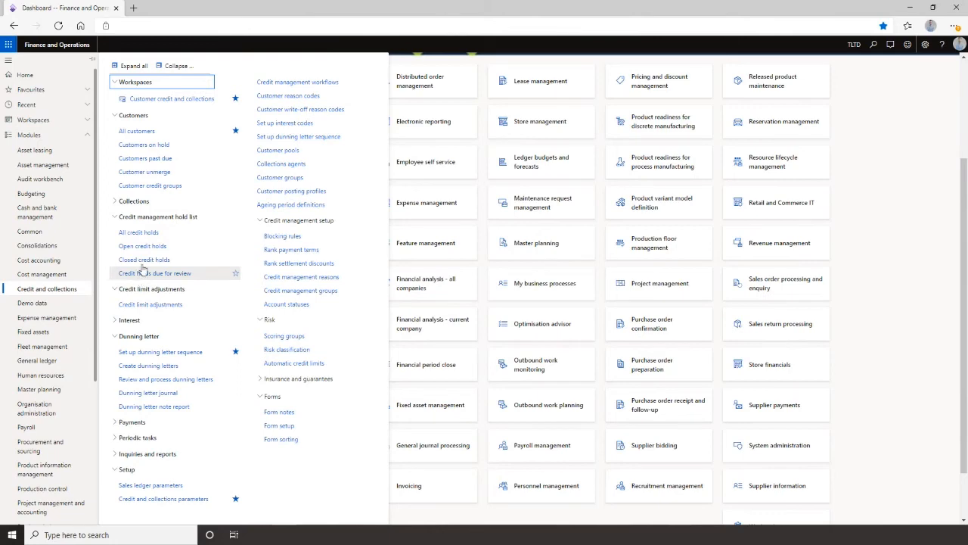
{"action": "left_click", "coordinate": [134, 272]}
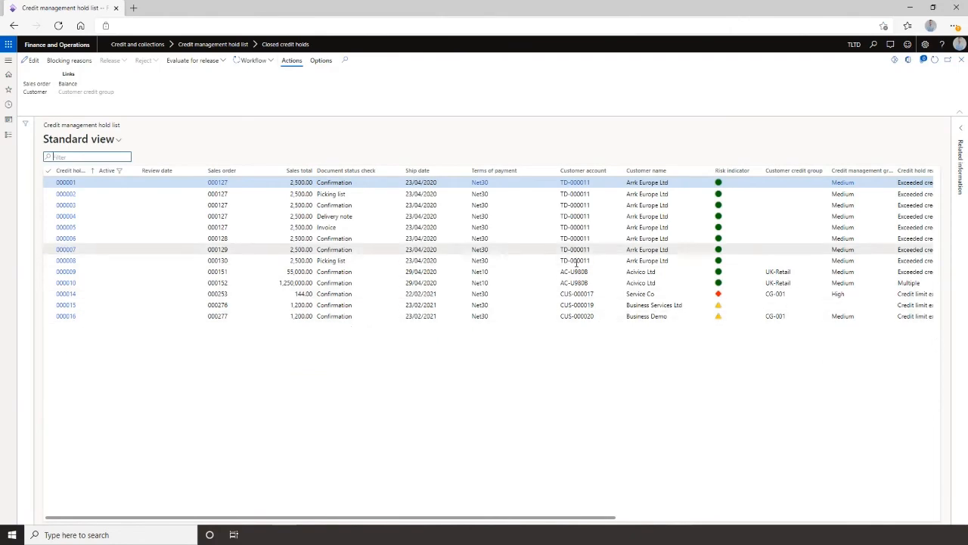
{"action": "left_click", "coordinate": [412, 316]}
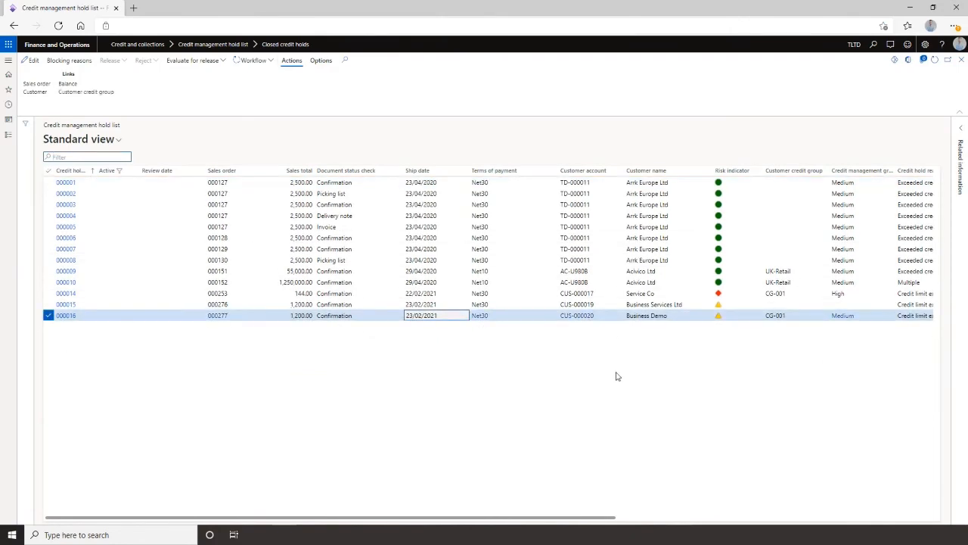
{"action": "left_click_drag", "start_coordinate": [471, 519], "coordinate": [943, 520]}
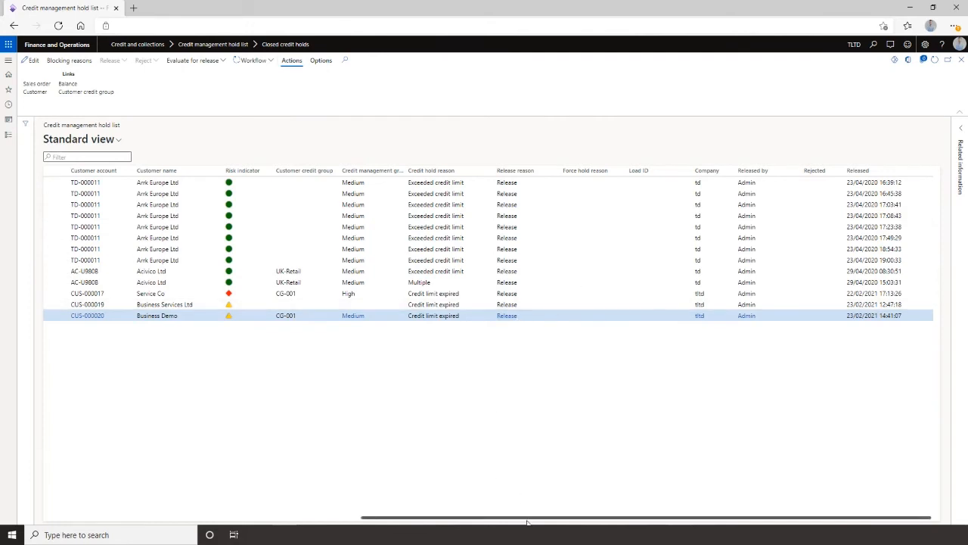
{"action": "left_click_drag", "start_coordinate": [527, 521], "coordinate": [514, 522]}
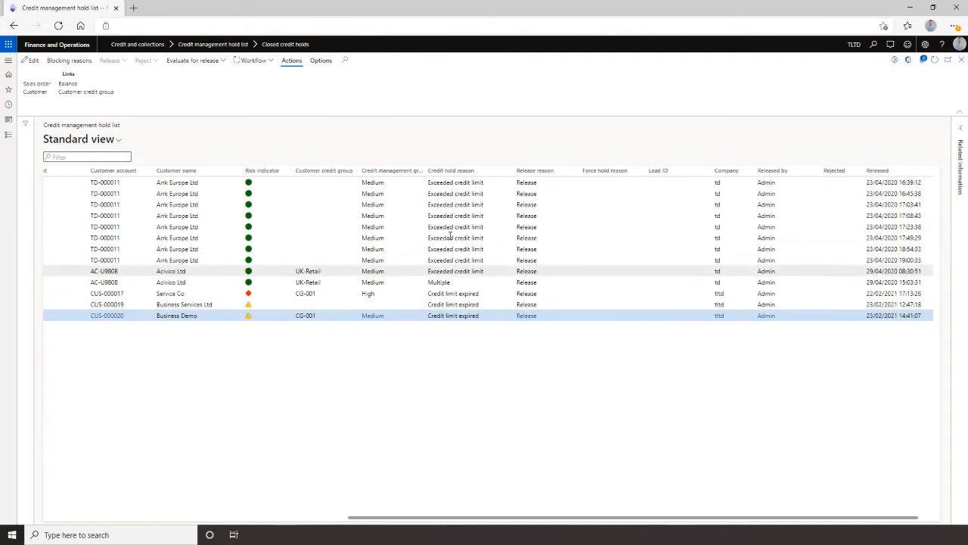
{"action": "left_click_drag", "start_coordinate": [439, 519], "coordinate": [91, 504]}
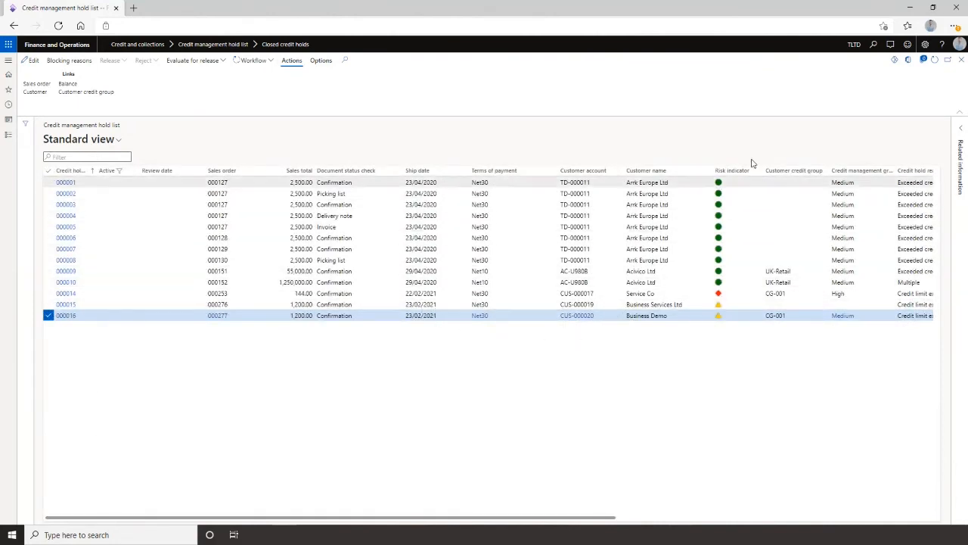
Close the closed credit holds list and open the Customer credit and collections workspace.
{"action": "left_click", "coordinate": [964, 67]}
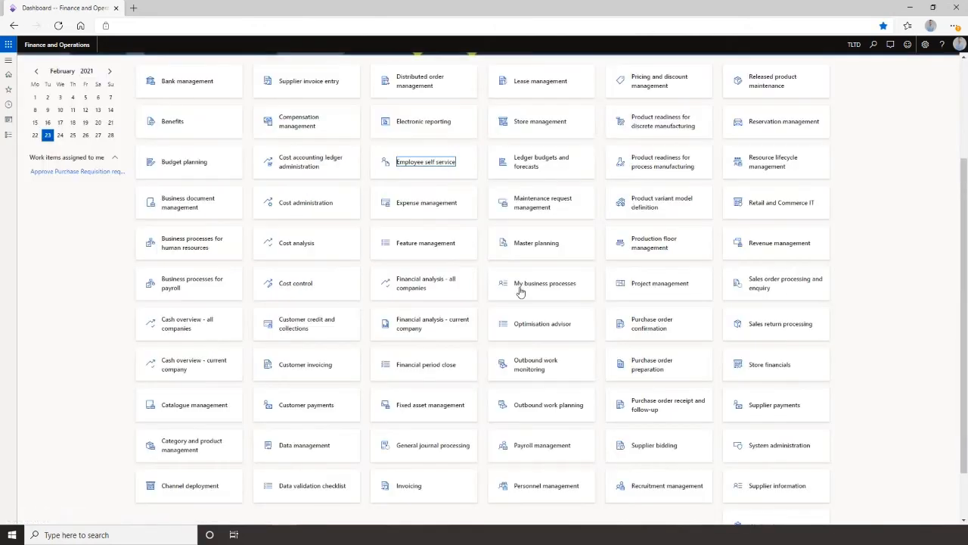
{"action": "scroll", "coordinate": [520, 290], "scroll_direction": "up", "scroll_amount": 2}
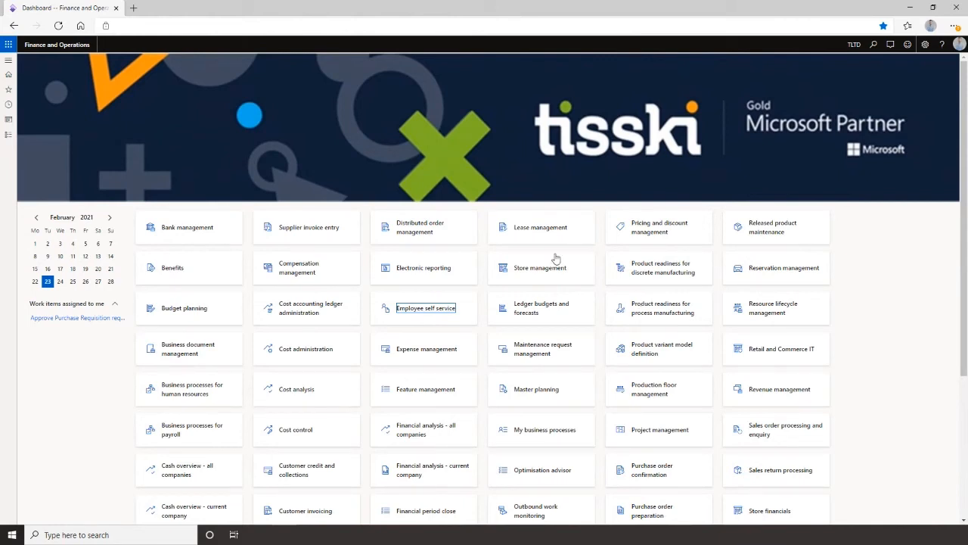
{"action": "left_click", "coordinate": [8, 60]}
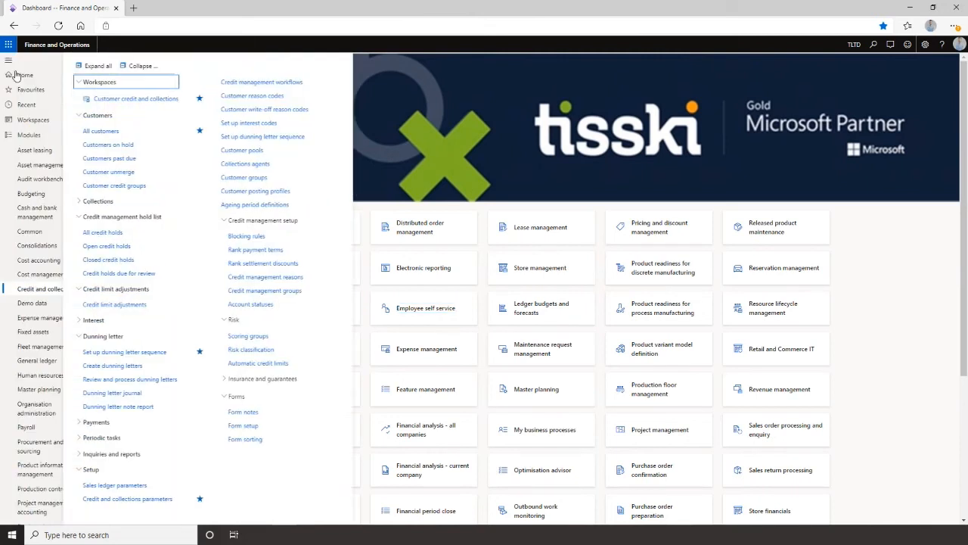
{"action": "left_click", "coordinate": [130, 97]}
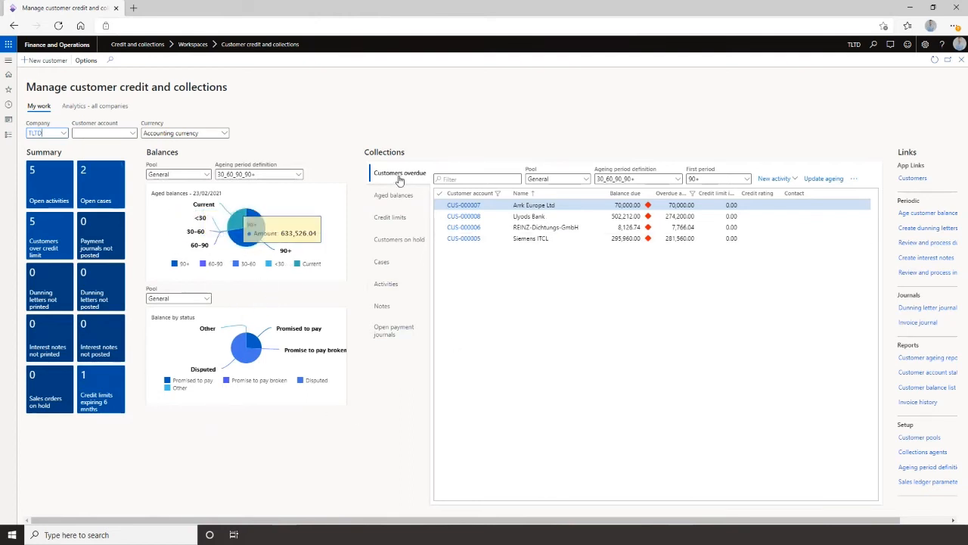
Review the workspace's Aged balances, Credit limits and Customers overdue lists.
{"action": "left_click", "coordinate": [401, 205]}
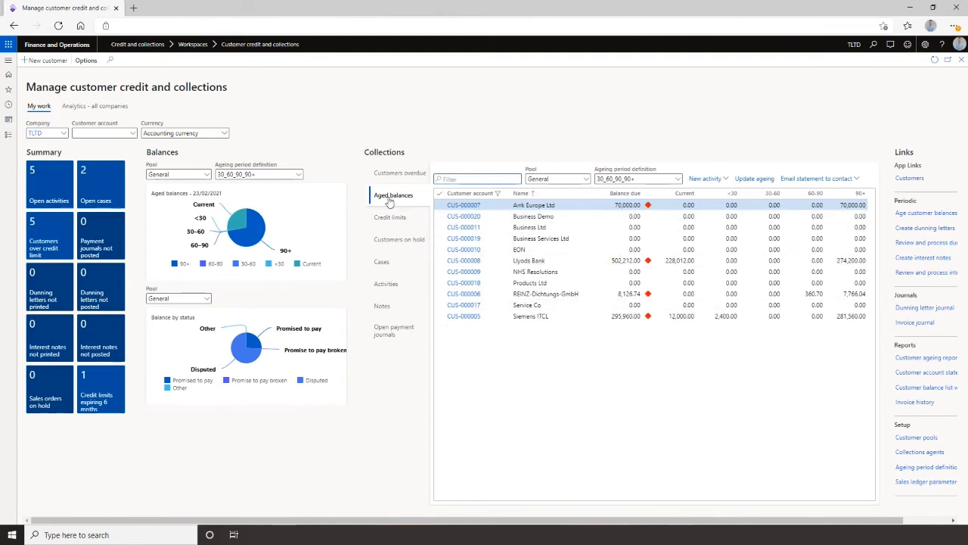
{"action": "left_click", "coordinate": [383, 219]}
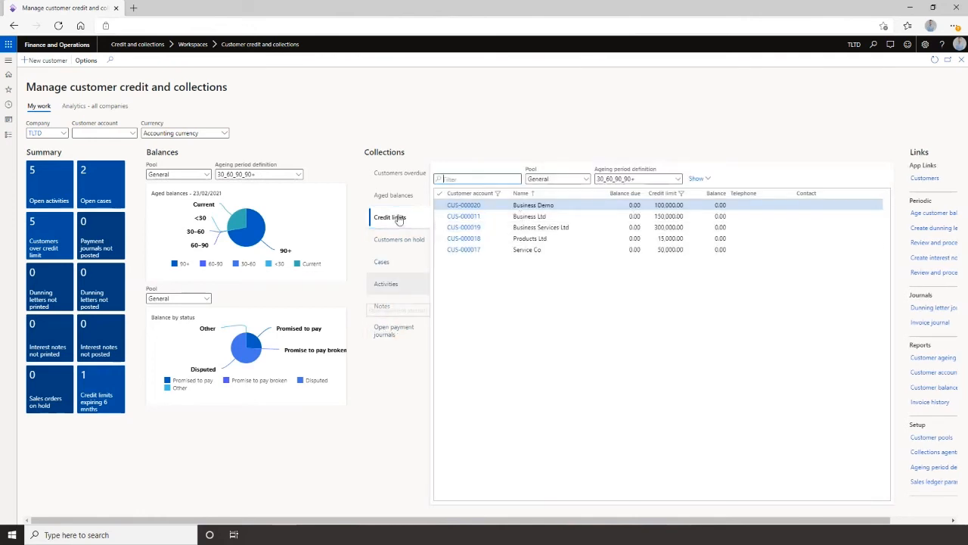
{"action": "left_click", "coordinate": [395, 174]}
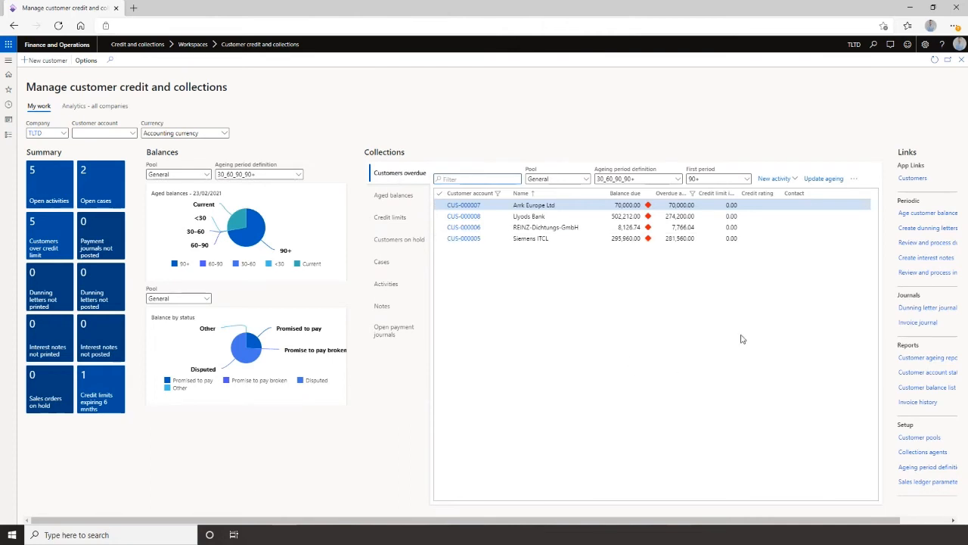
Create dunning letters for invoices with the dunning letter date set to 23/02/2021.
{"action": "scroll", "coordinate": [808, 116], "scroll_direction": "right", "scroll_amount": 1}
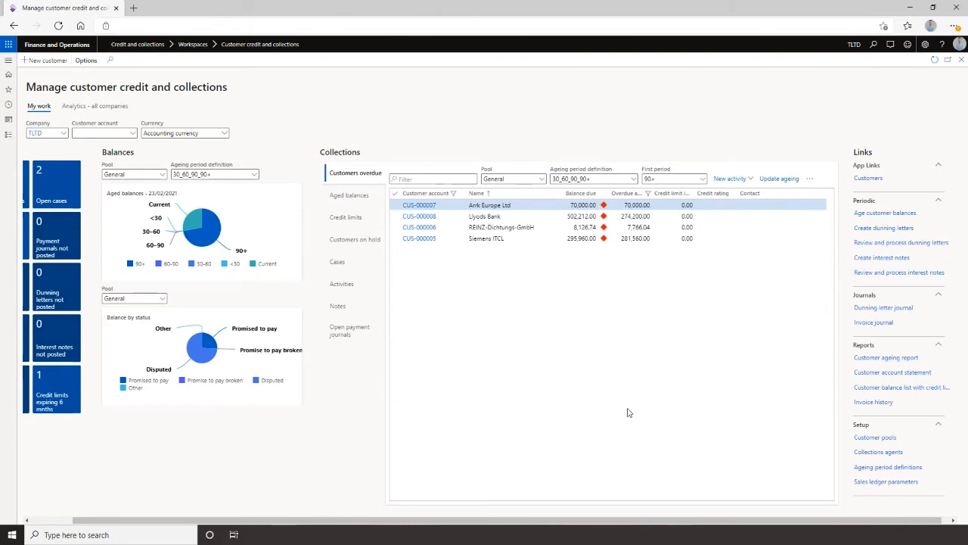
{"action": "left_click", "coordinate": [872, 228]}
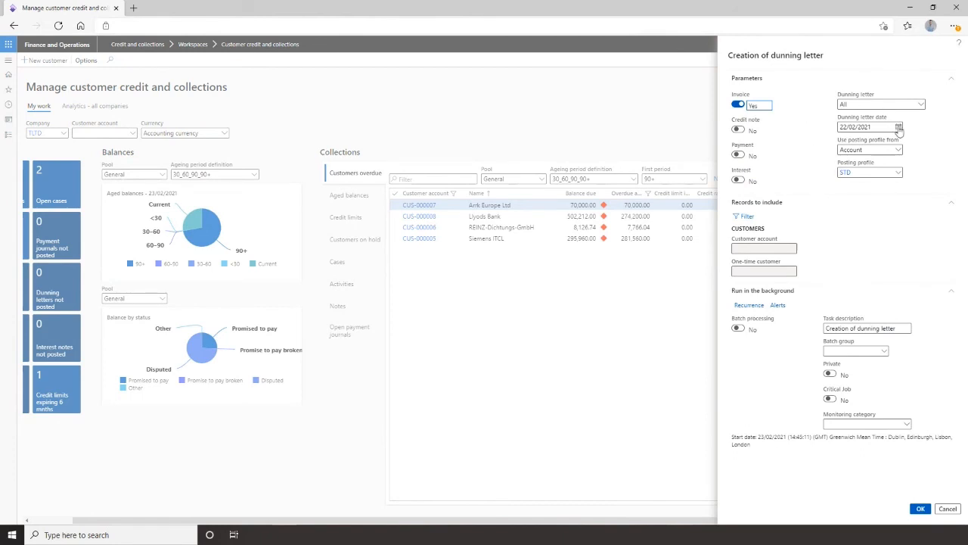
{"action": "left_click", "coordinate": [897, 127]}
{"action": "left_click", "coordinate": [865, 213]}
{"action": "left_click", "coordinate": [919, 509]}
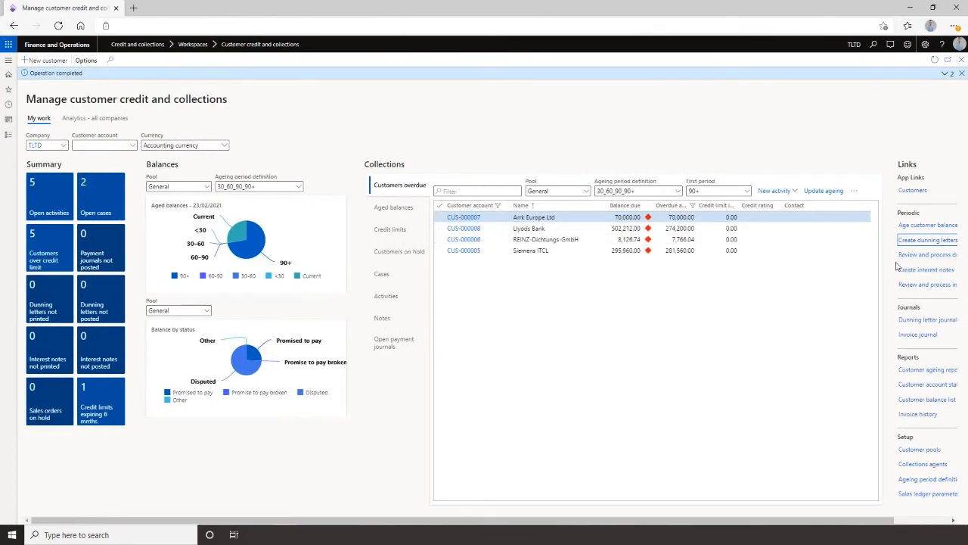
Open Review and process dunning letters and examine dunning letter 000018's transactions.
{"action": "left_click_drag", "start_coordinate": [807, 520], "coordinate": [880, 523]}
{"action": "left_click", "coordinate": [870, 255]}
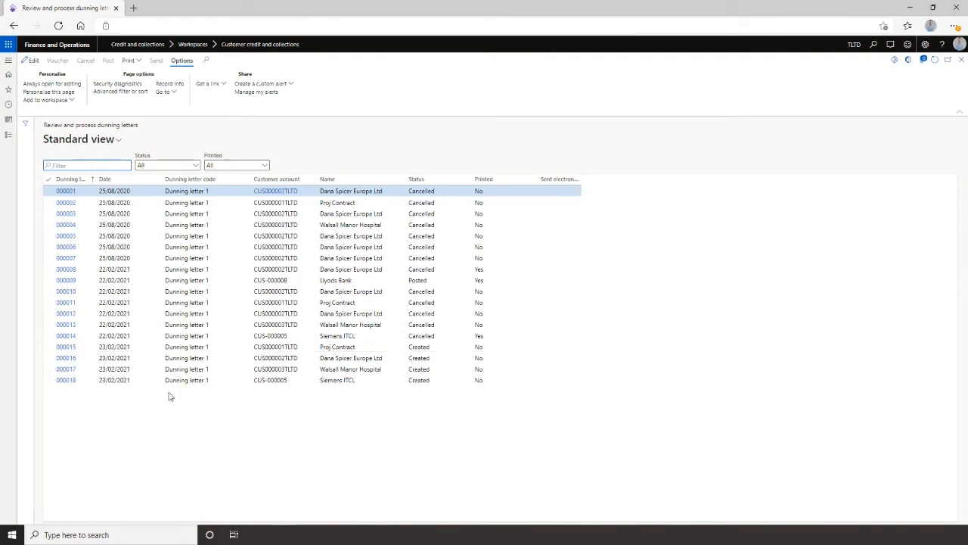
{"action": "left_click", "coordinate": [187, 379]}
{"action": "left_click", "coordinate": [66, 379]}
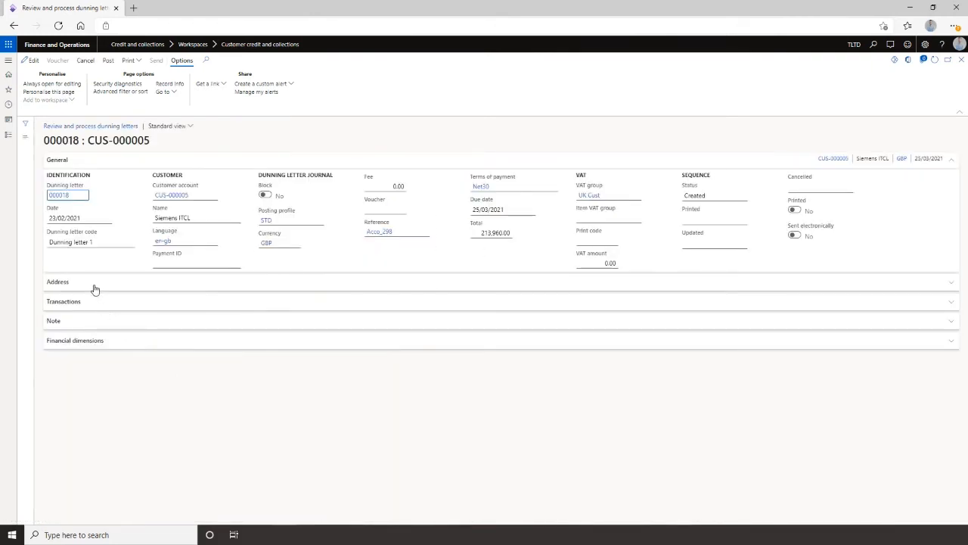
{"action": "left_click", "coordinate": [89, 302]}
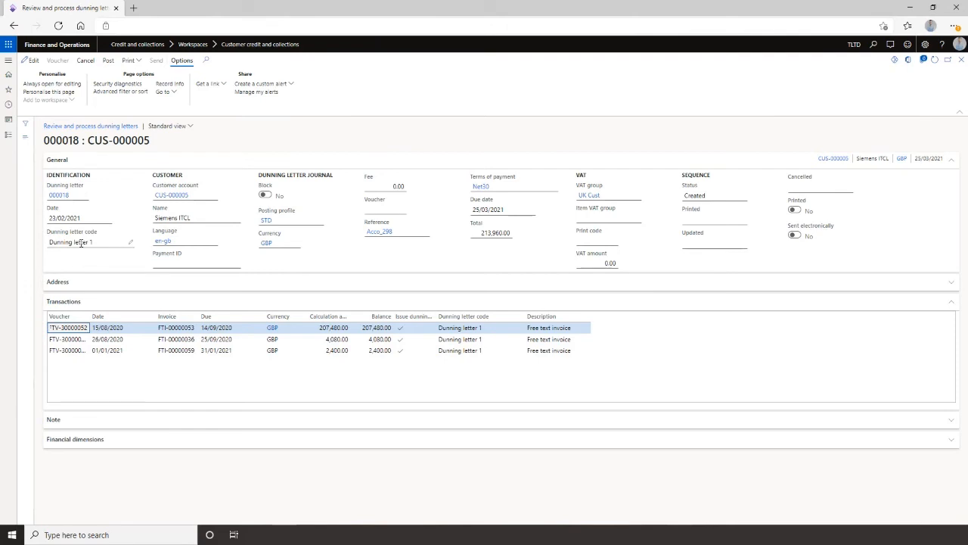
{"action": "left_click", "coordinate": [962, 61]}
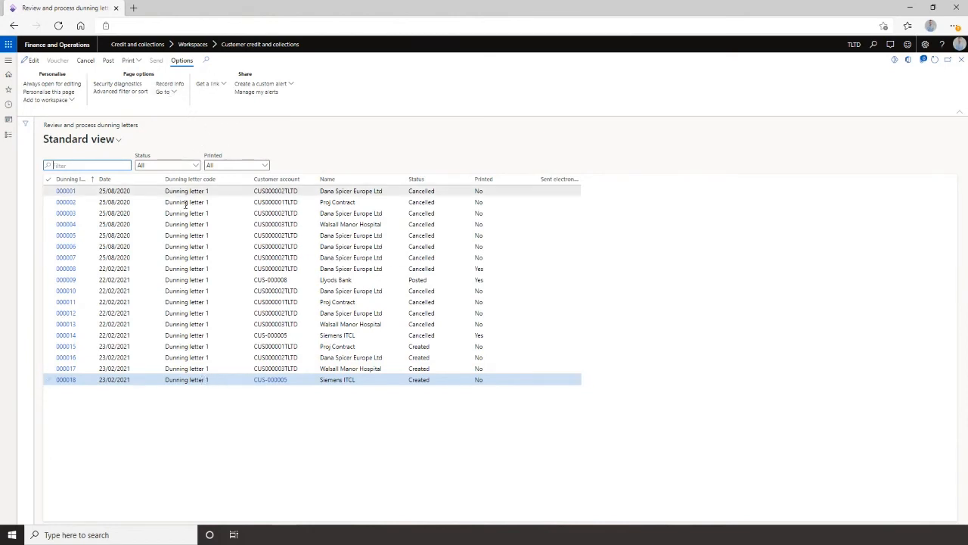
Print the dunning letter note for 000018 with postings considered until 23/02/2021.
{"action": "left_click", "coordinate": [133, 61]}
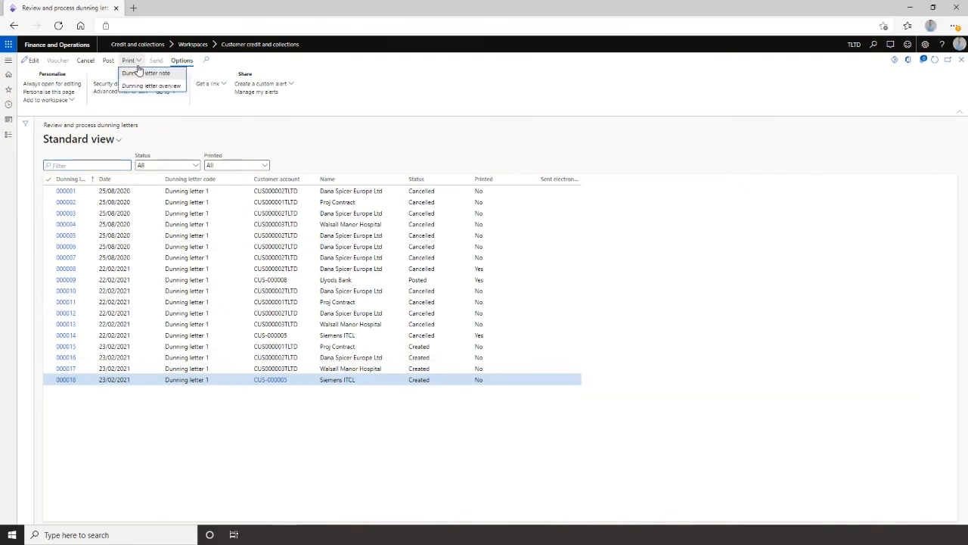
{"action": "left_click", "coordinate": [140, 73]}
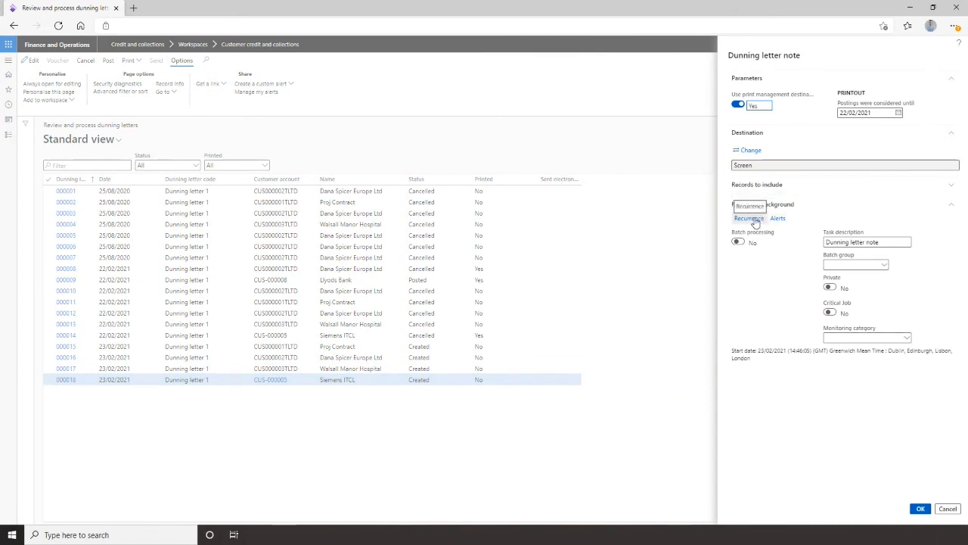
{"action": "left_click", "coordinate": [900, 113]}
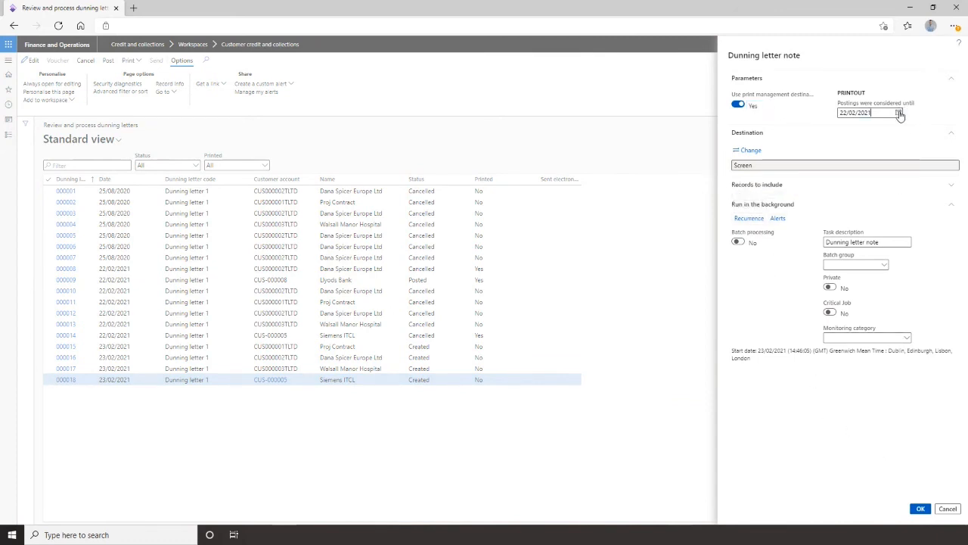
{"action": "left_click", "coordinate": [862, 195]}
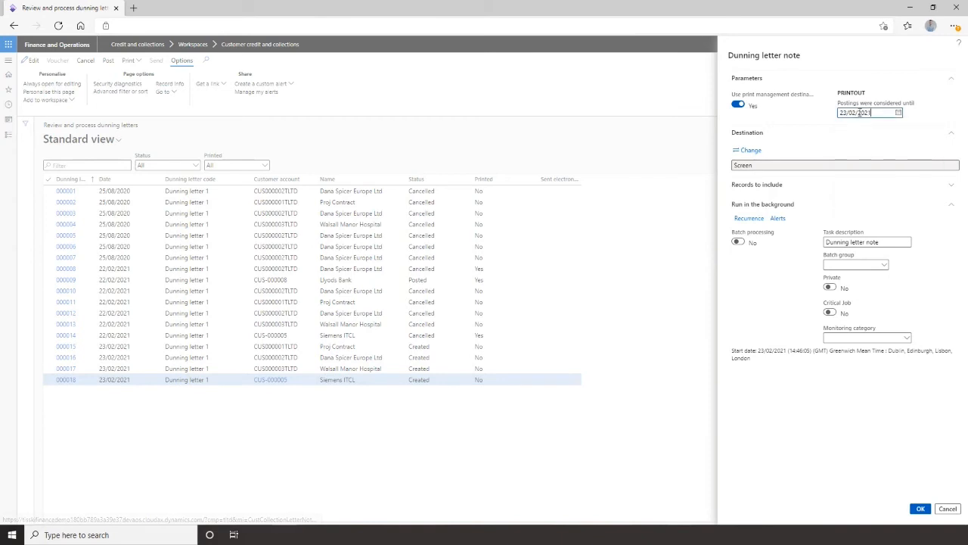
{"action": "left_click", "coordinate": [919, 509]}
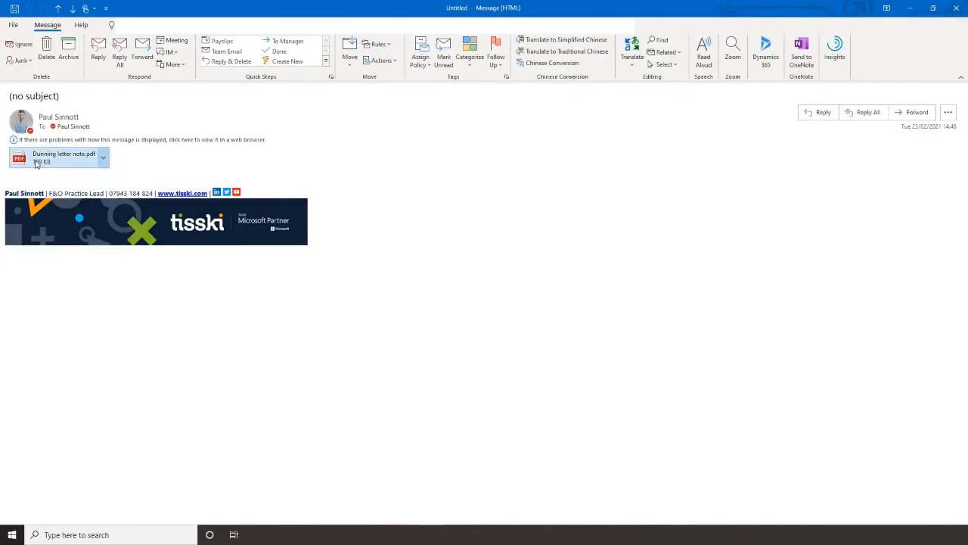
In Outlook, open the emailed Dunning letter note.pdf attachment, review it, and close its tab.
{"action": "double_click", "coordinate": [36, 163]}
{"action": "left_click", "coordinate": [436, 288]}
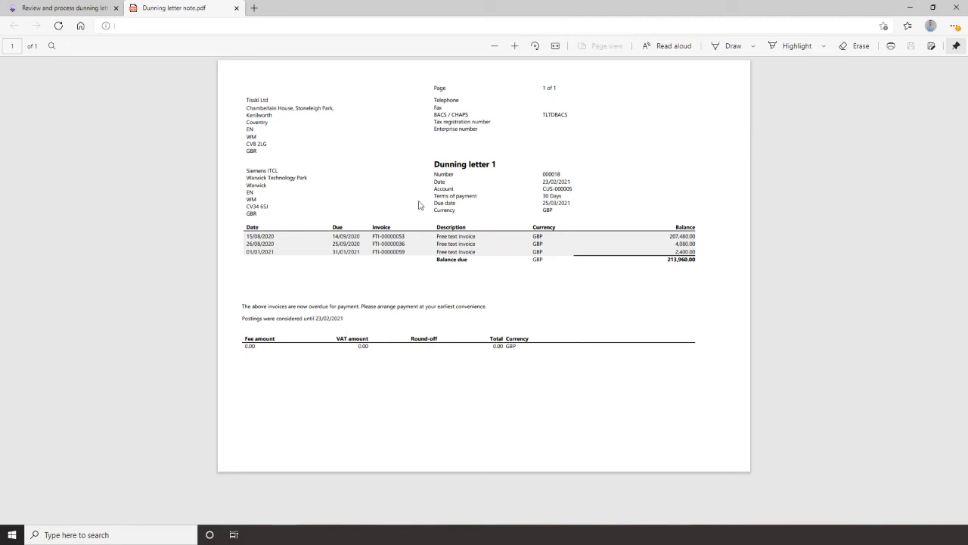
{"action": "left_click", "coordinate": [236, 8]}
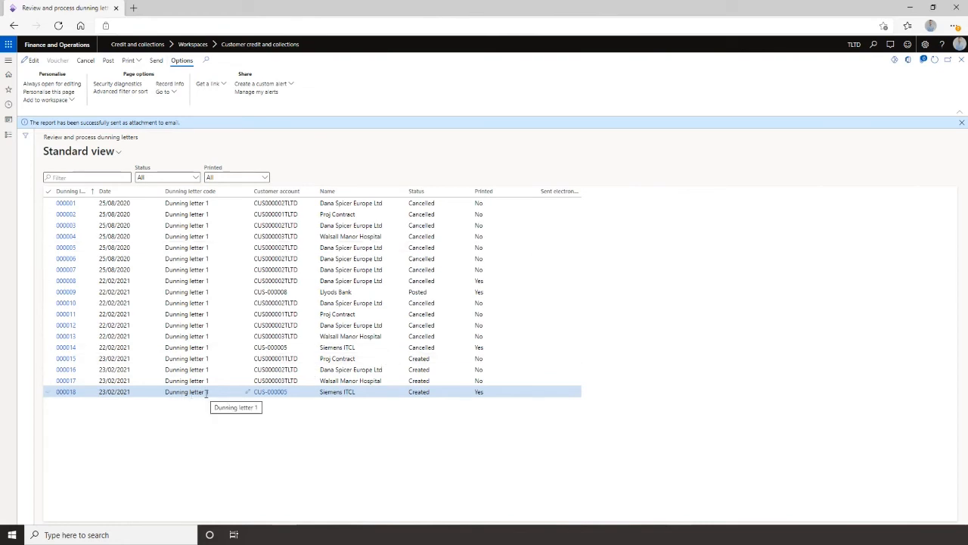
Open the dunning letter sequence setup and review the STD sequence's letters and their notes.
{"action": "left_click", "coordinate": [7, 62]}
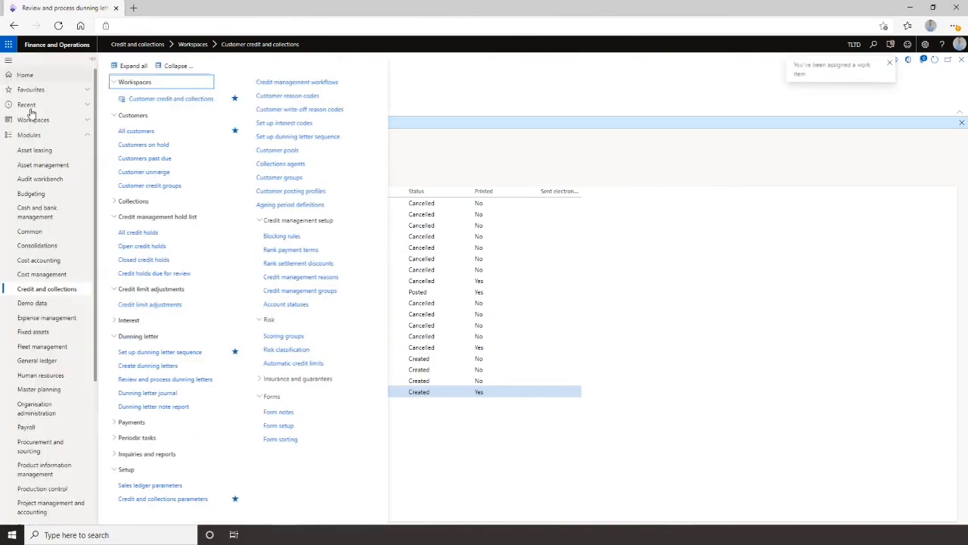
{"action": "left_click", "coordinate": [52, 106]}
{"action": "left_click", "coordinate": [58, 89]}
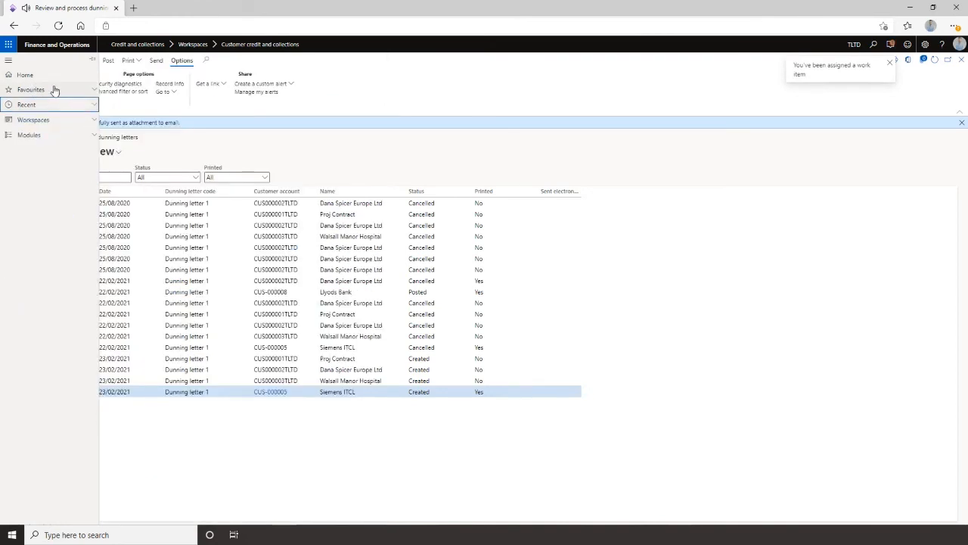
{"action": "left_click", "coordinate": [47, 168]}
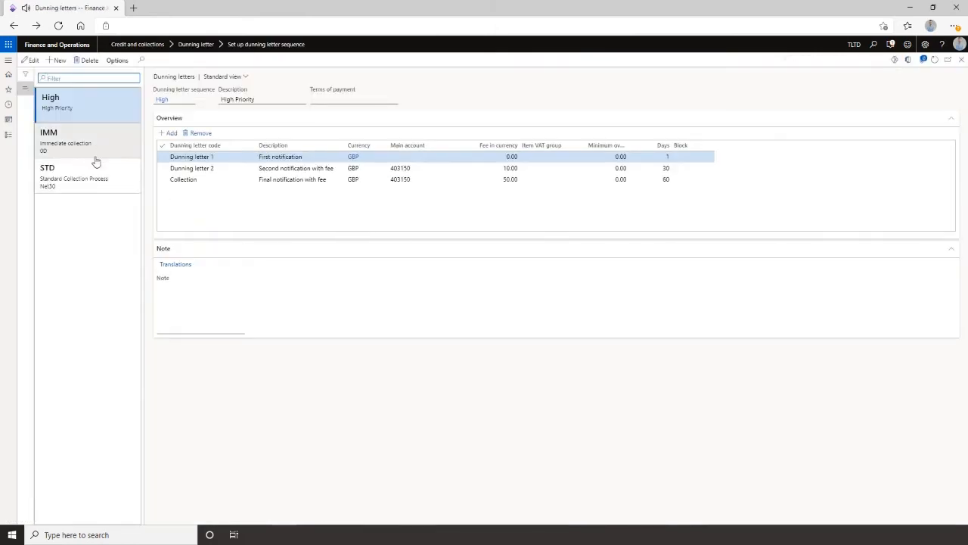
{"action": "left_click", "coordinate": [92, 177]}
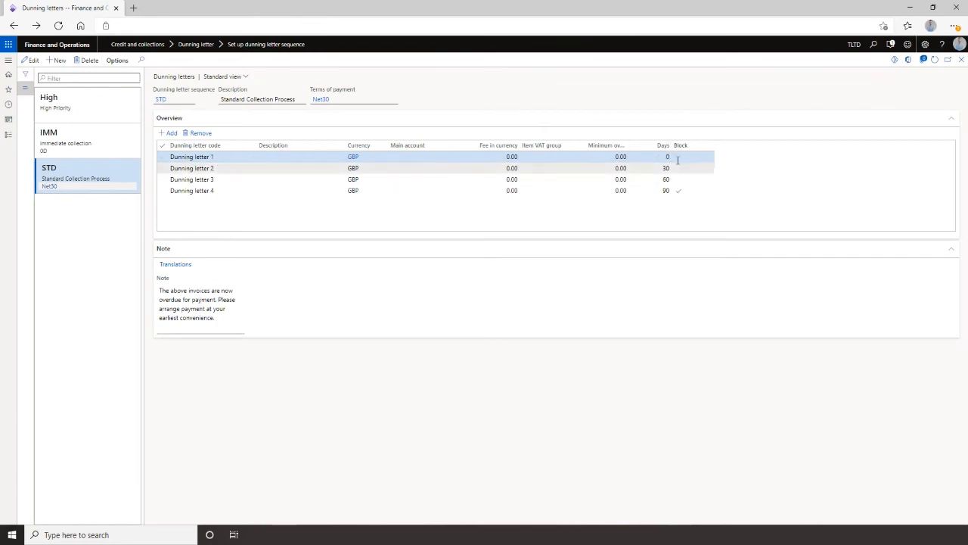
{"action": "left_click", "coordinate": [230, 168]}
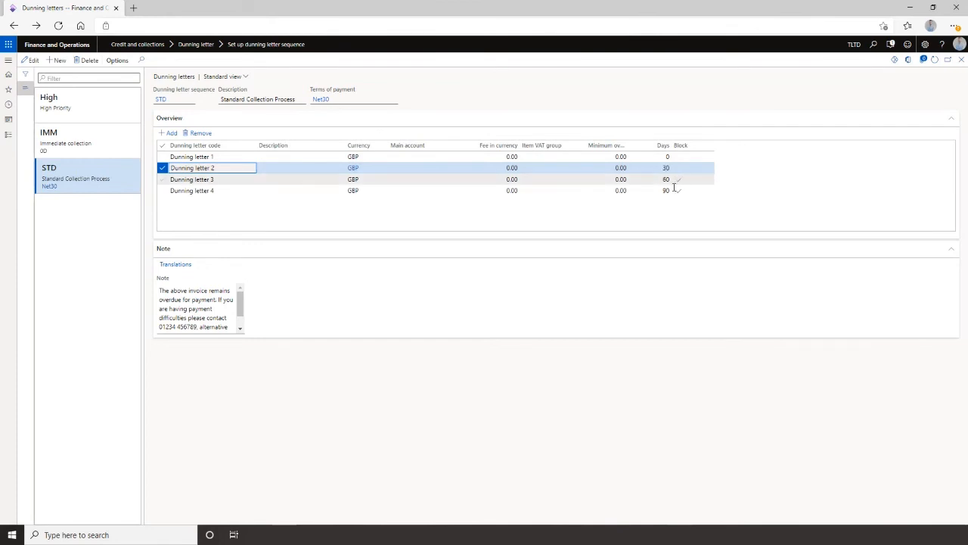
{"action": "left_click", "coordinate": [291, 190]}
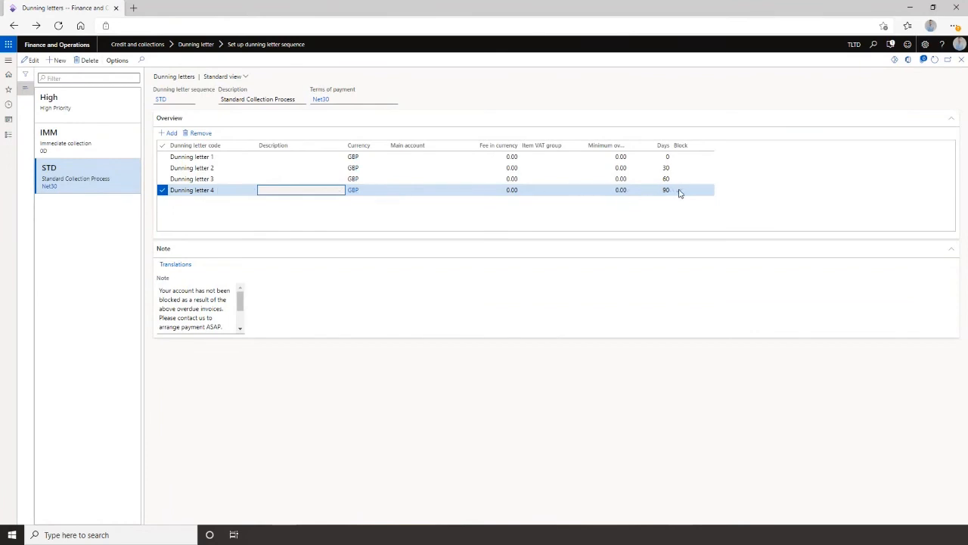
{"action": "left_click", "coordinate": [194, 290]}
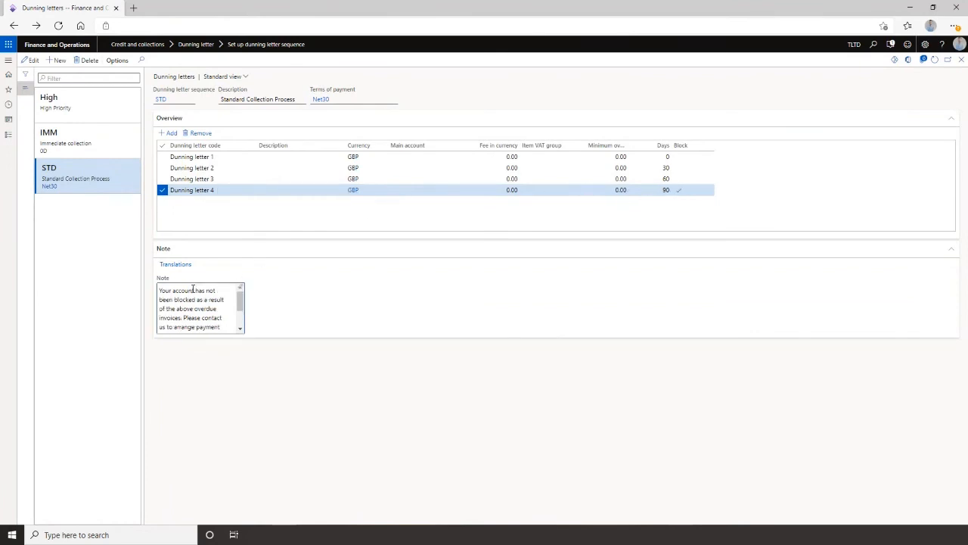
{"action": "left_click_drag", "start_coordinate": [240, 299], "coordinate": [242, 323]}
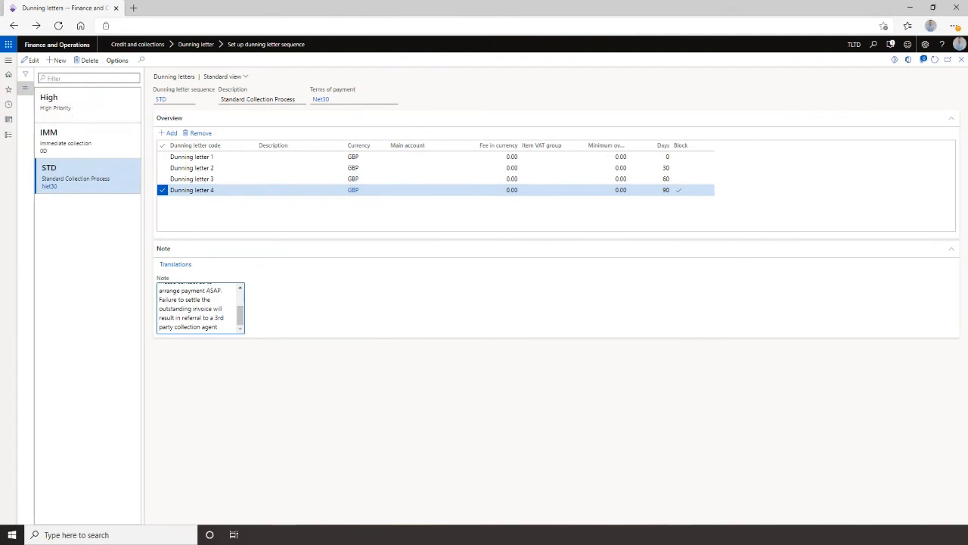
{"action": "left_click", "coordinate": [961, 63]}
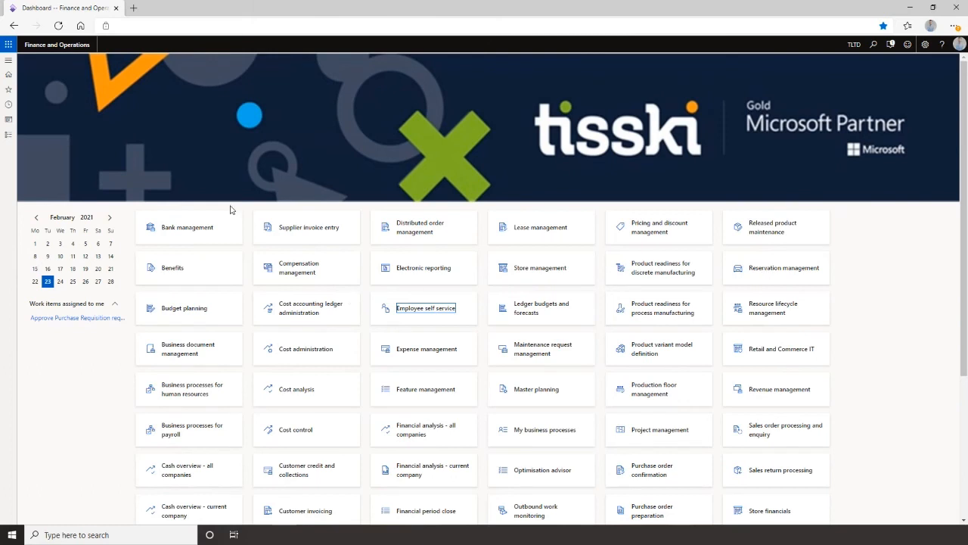
Open Siemens ITCL's collections page from the credit and collections workspace and show open and closed activities.
{"action": "left_click", "coordinate": [10, 62]}
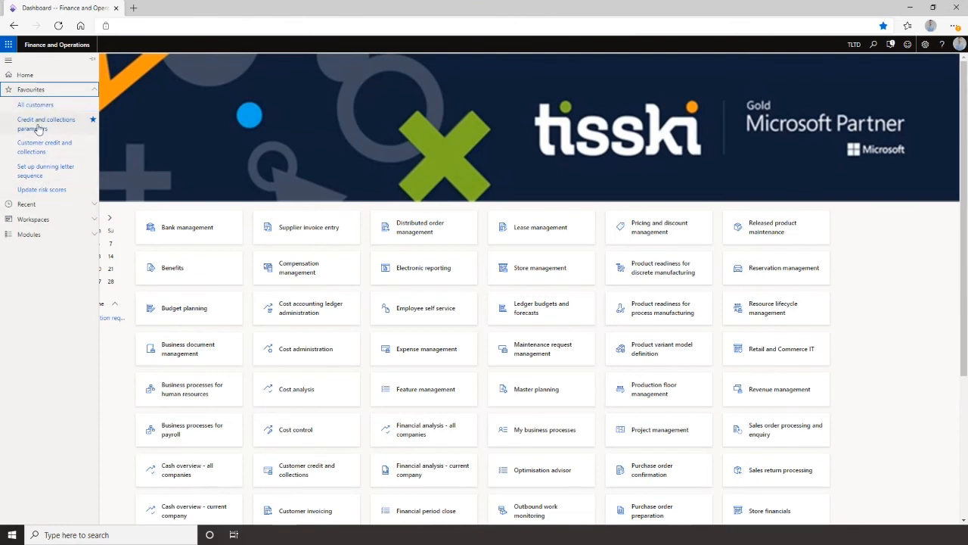
{"action": "left_click", "coordinate": [40, 149]}
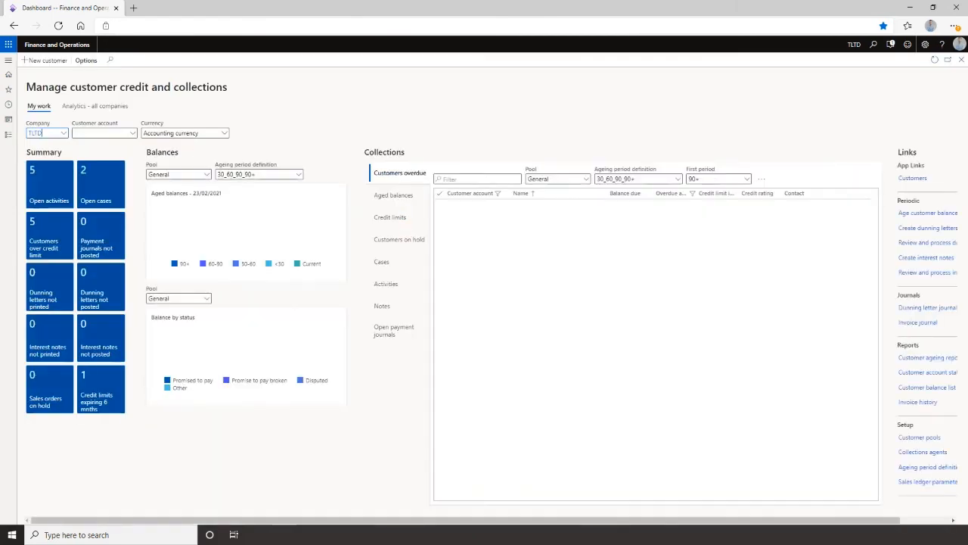
{"action": "left_click", "coordinate": [467, 240]}
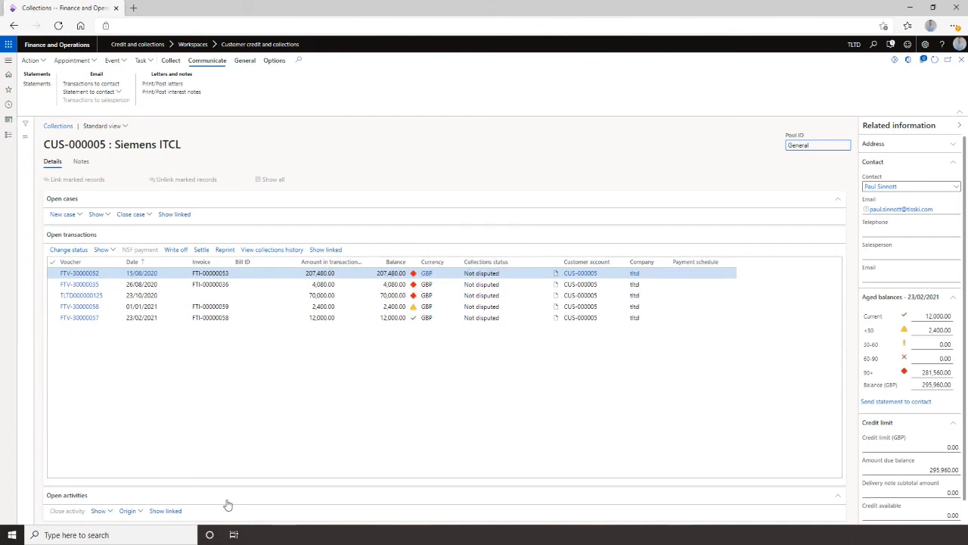
{"action": "left_click", "coordinate": [106, 512]}
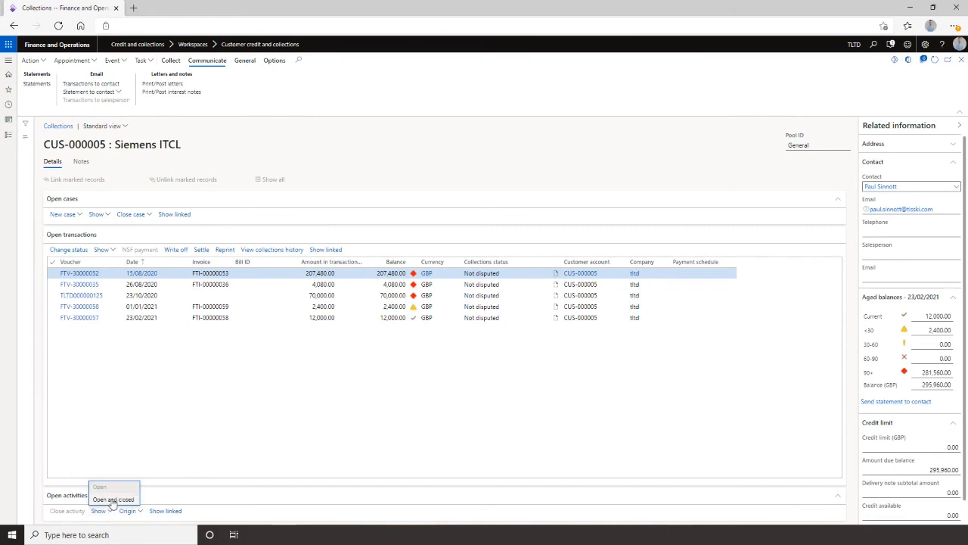
{"action": "left_click", "coordinate": [106, 499]}
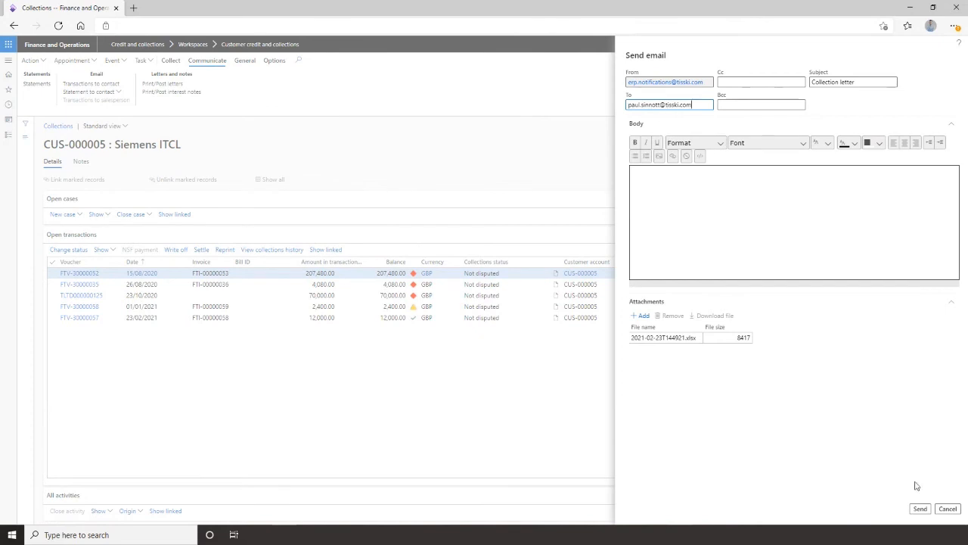
Send the collection letter email, then send Siemens ITCL's customer account statement to the contact.
{"action": "left_click", "coordinate": [927, 512]}
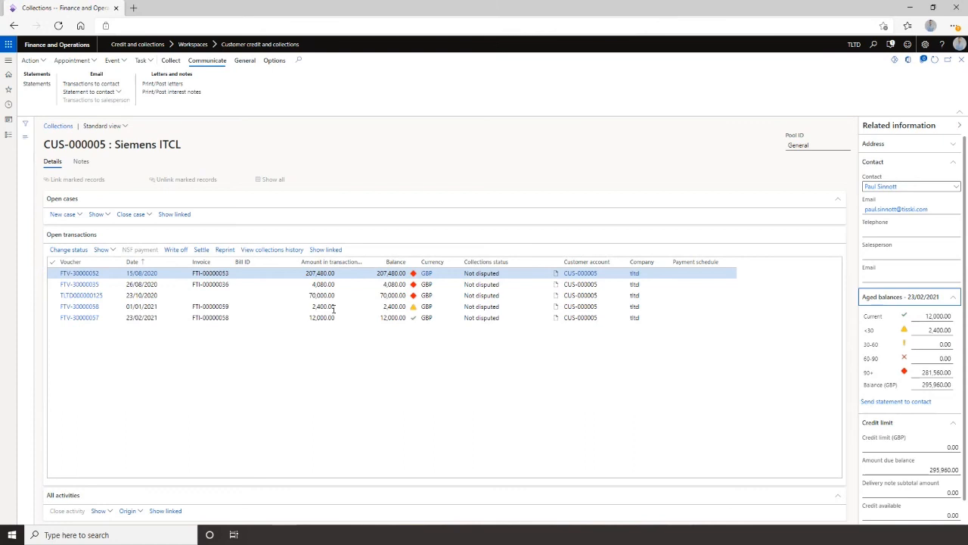
{"action": "left_click", "coordinate": [41, 88]}
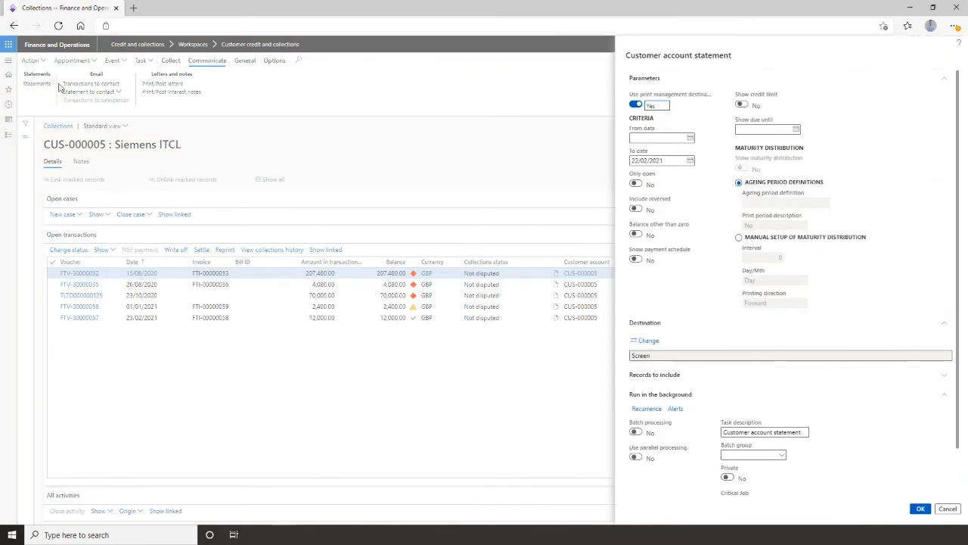
{"action": "left_click", "coordinate": [921, 509]}
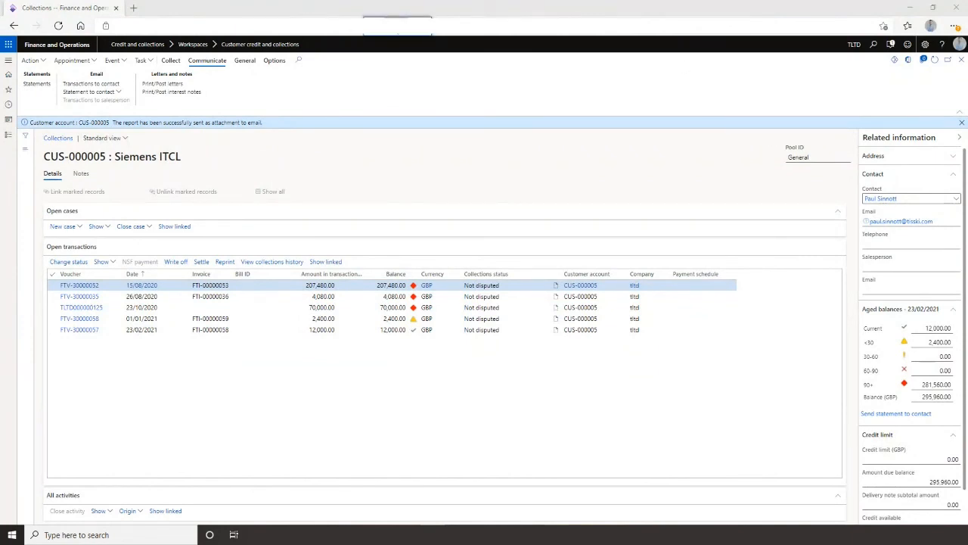
Open the emailed Excel attachment and review its balance summary and TransactionsInGBP sheets, then close it and the message.
{"action": "double_click", "coordinate": [53, 155]}
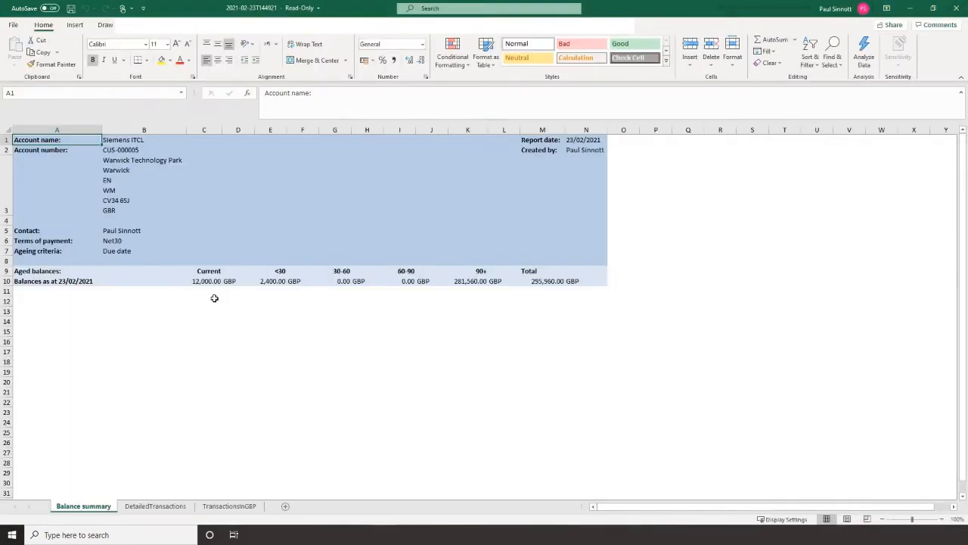
{"action": "left_click_drag", "start_coordinate": [203, 281], "coordinate": [522, 281]}
{"action": "left_click", "coordinate": [225, 504]}
{"action": "left_click", "coordinate": [472, 190]}
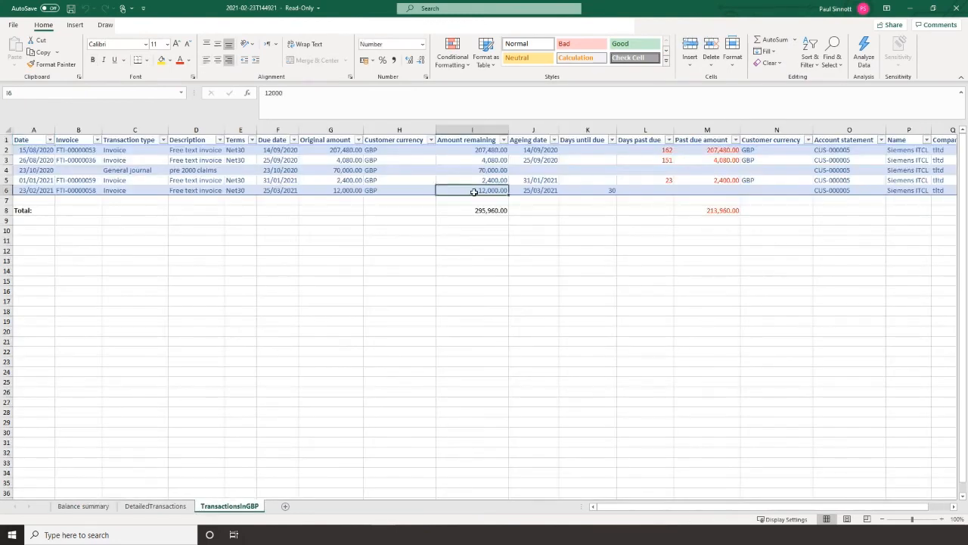
{"action": "left_click_drag", "start_coordinate": [713, 209], "coordinate": [664, 183]}
{"action": "left_click", "coordinate": [651, 201]}
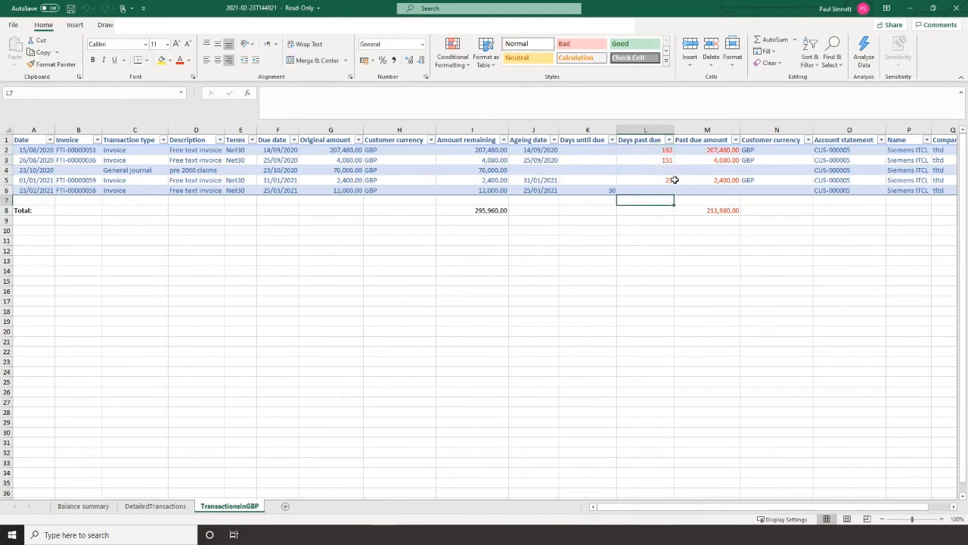
{"action": "left_click", "coordinate": [956, 8]}
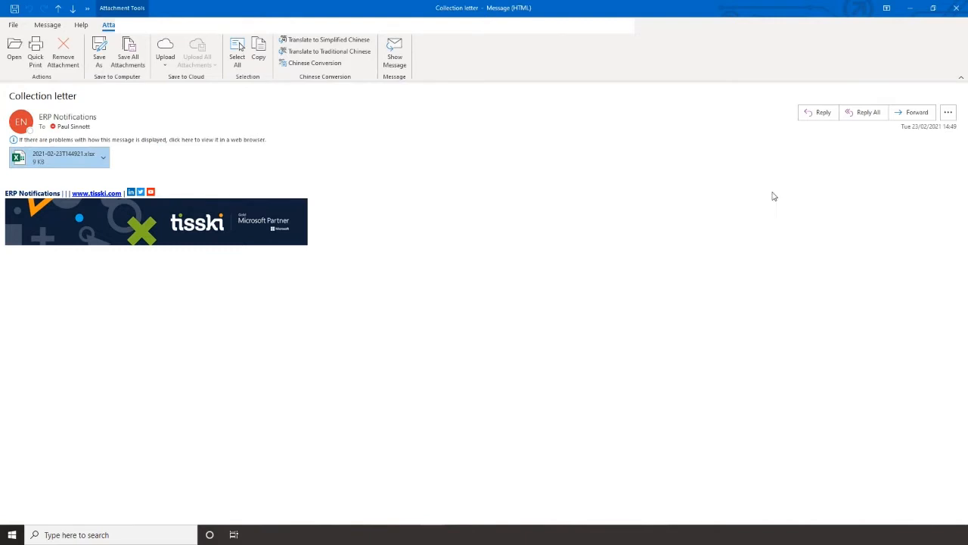
{"action": "left_click", "coordinate": [957, 9]}
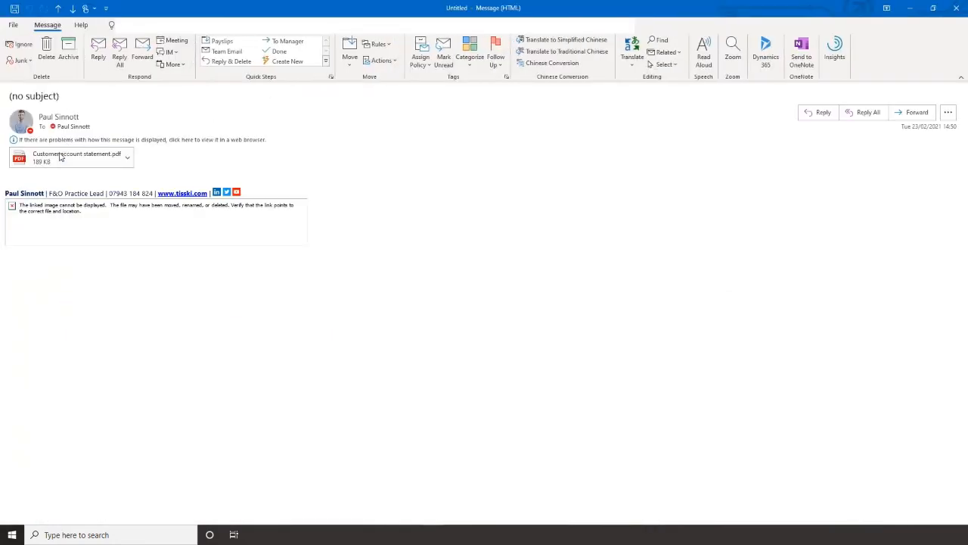
Open the emailed Customer account statement.pdf attachment, review it, and close its tab.
{"action": "double_click", "coordinate": [76, 157]}
{"action": "left_click", "coordinate": [441, 292]}
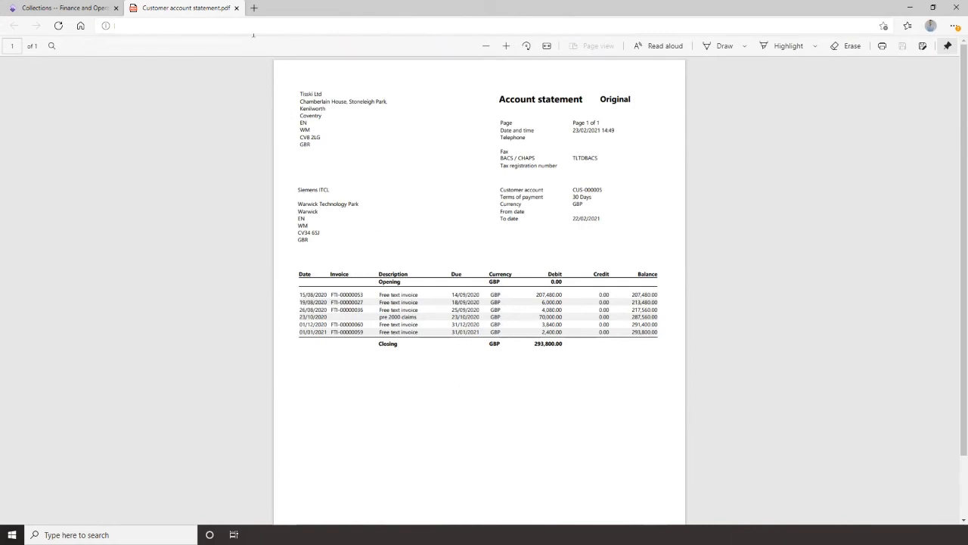
{"action": "left_click", "coordinate": [235, 8]}
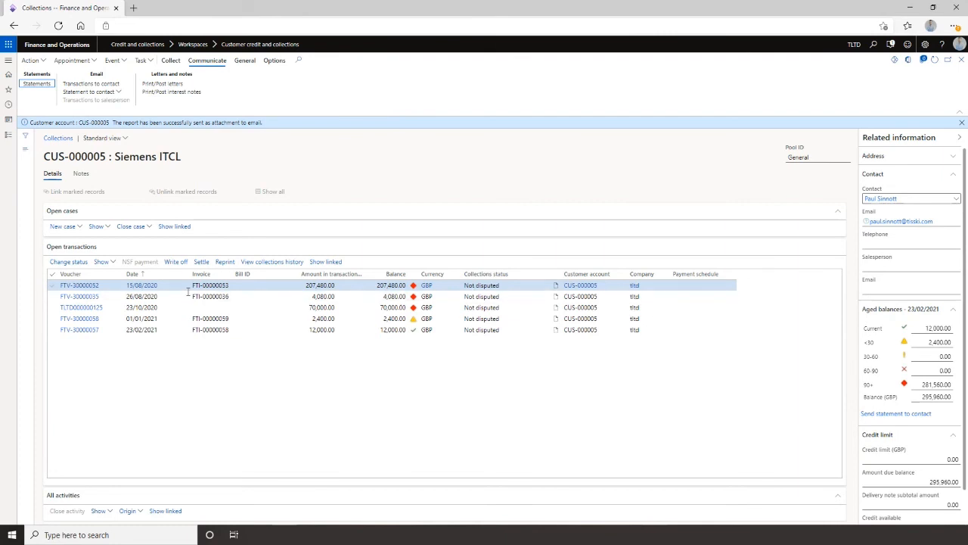
Change transaction FTV-30000052's collections status to Promised to pay with a note that the customer promised to pay.
{"action": "left_click", "coordinate": [74, 263]}
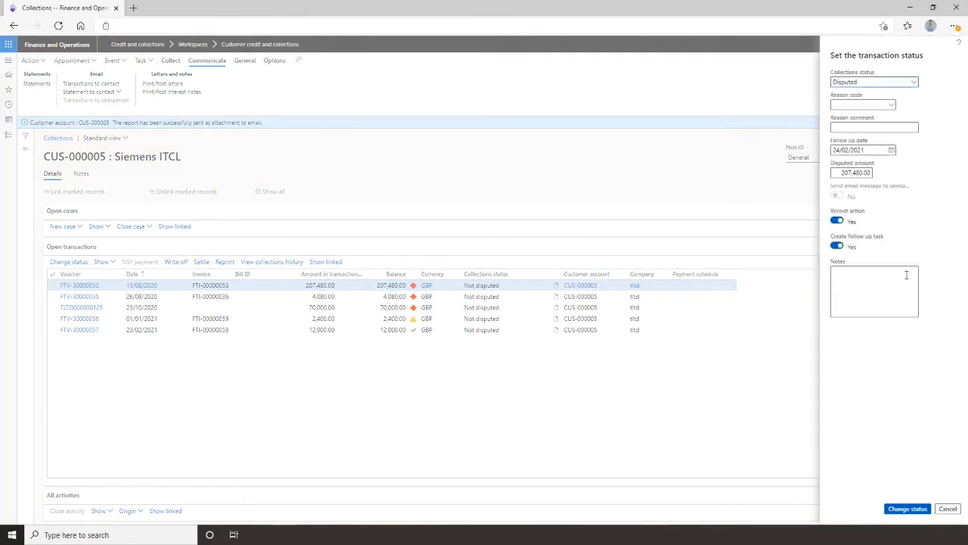
{"action": "left_click", "coordinate": [910, 82]}
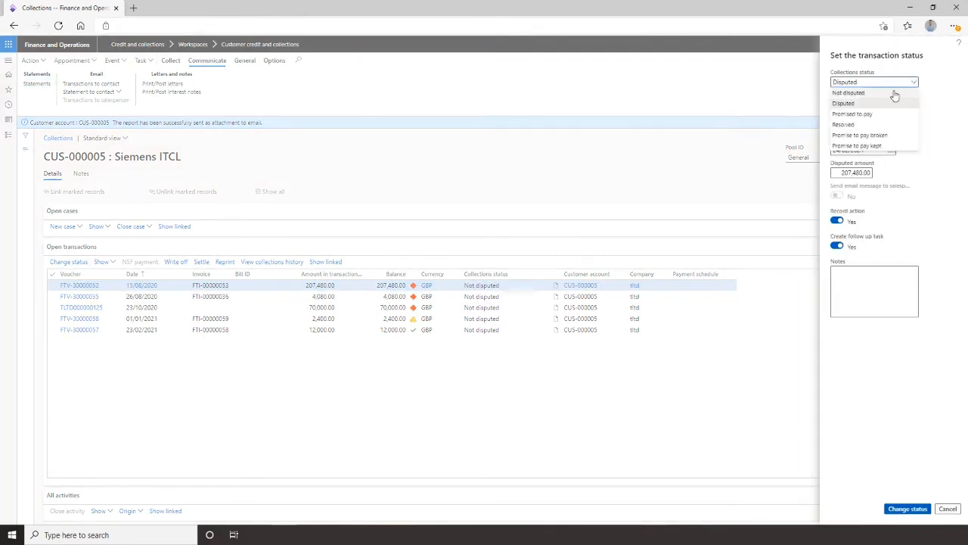
{"action": "left_click", "coordinate": [877, 115]}
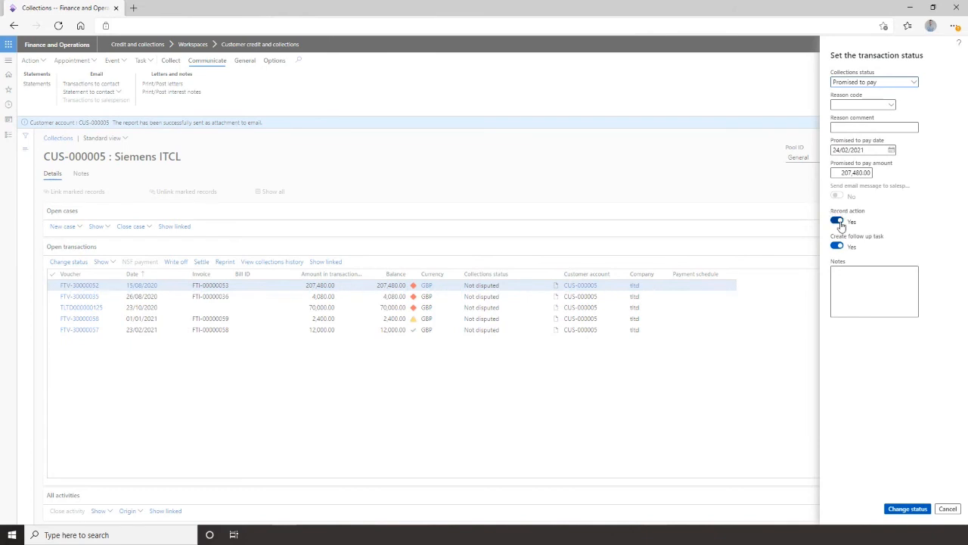
{"action": "left_click", "coordinate": [866, 280]}
{"action": "type", "text": "Spoken to customer, didn't have mo"}
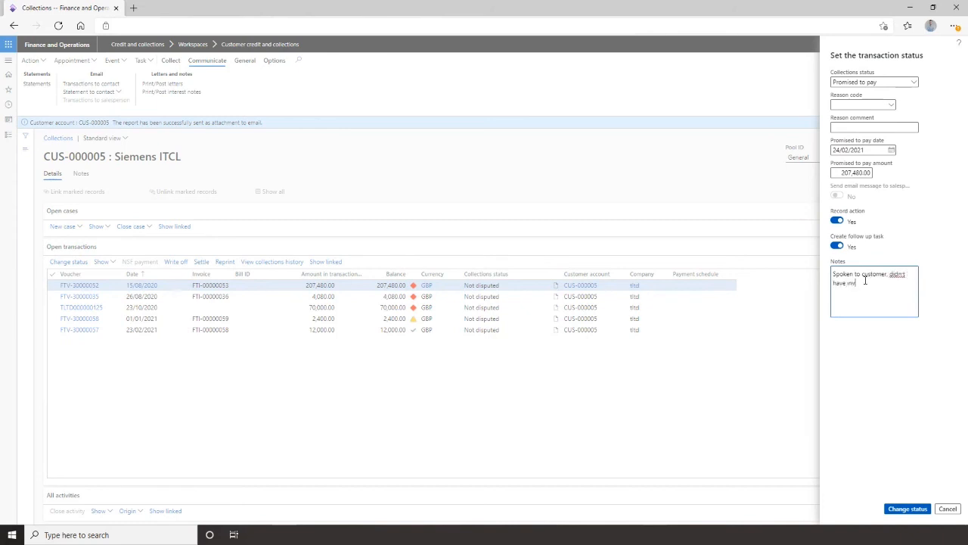
{"action": "type", "text": "ice. Prmised to pay"}
{"action": "left_click", "coordinate": [904, 510]}
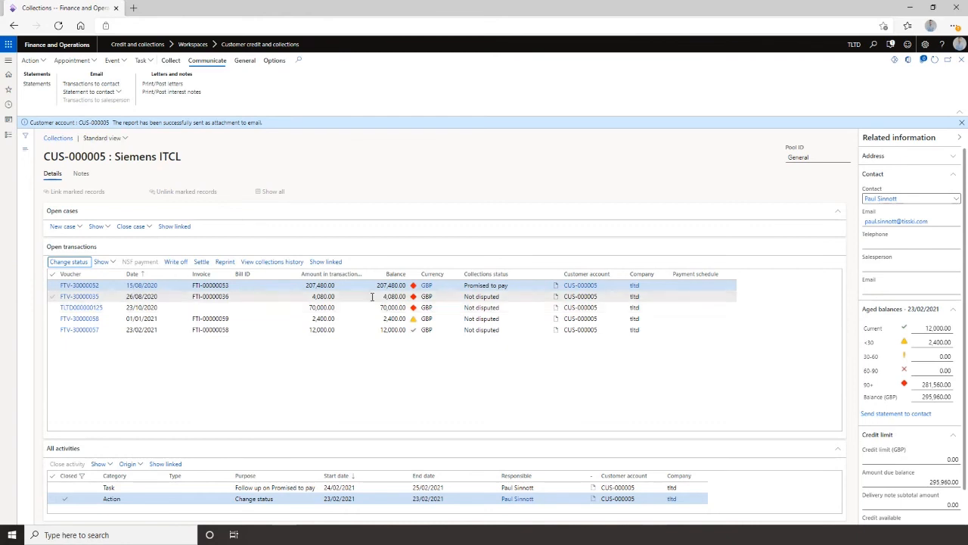
Examine the activities linked to the promised-to-pay transaction, then show all transactions again.
{"action": "left_click", "coordinate": [477, 318]}
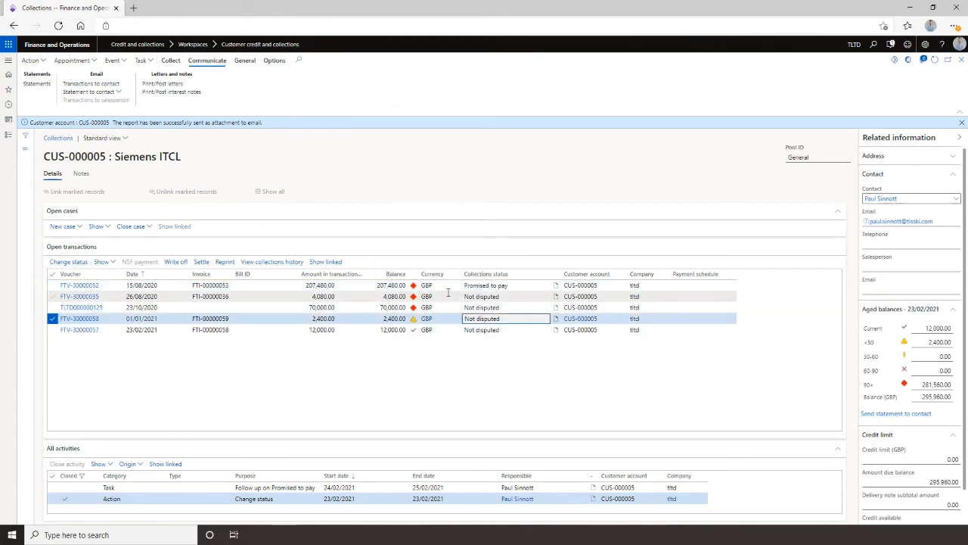
{"action": "left_click", "coordinate": [348, 285]}
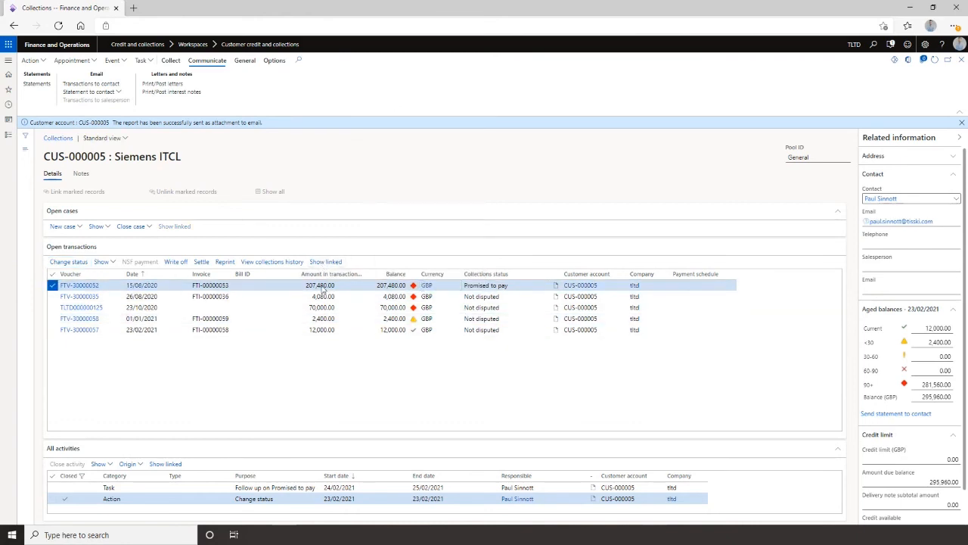
{"action": "left_click", "coordinate": [351, 487]}
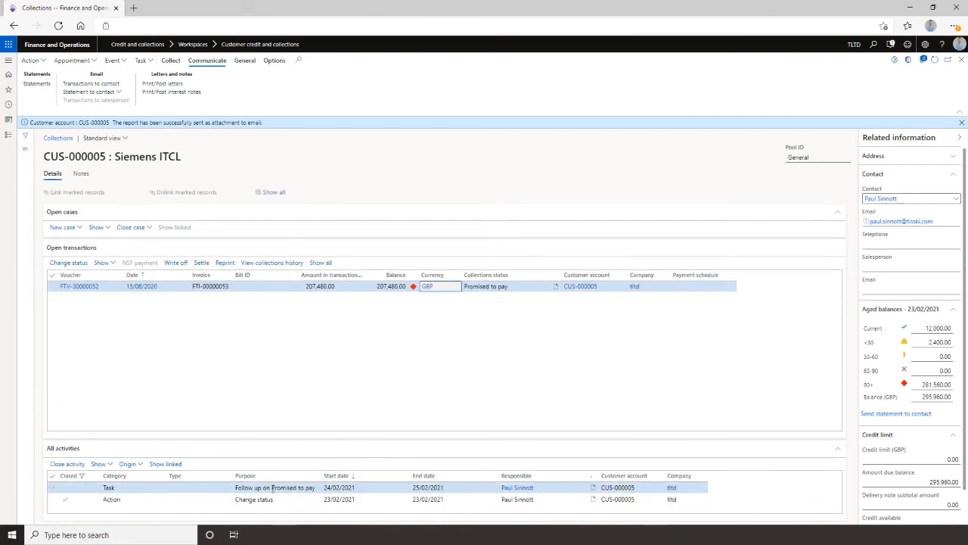
{"action": "left_click", "coordinate": [360, 500]}
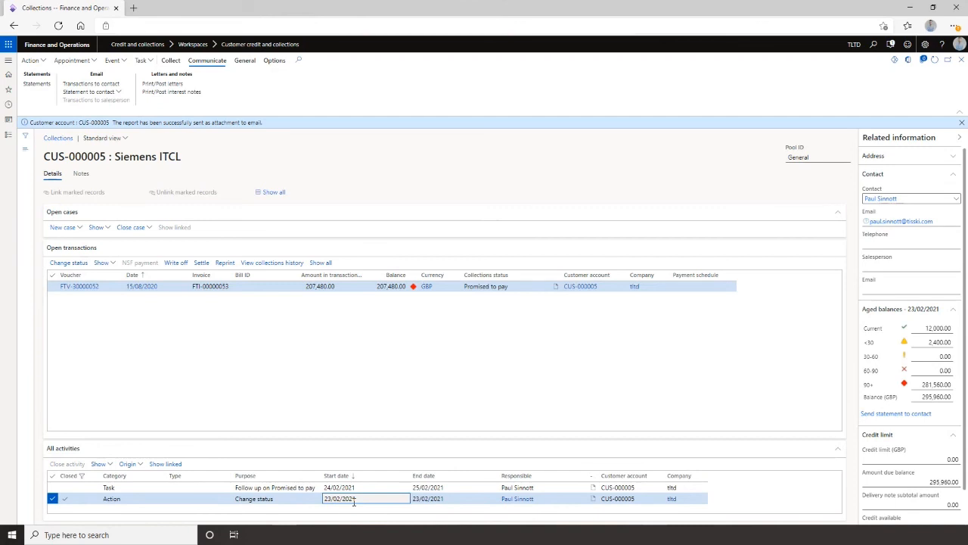
{"action": "left_click", "coordinate": [355, 487]}
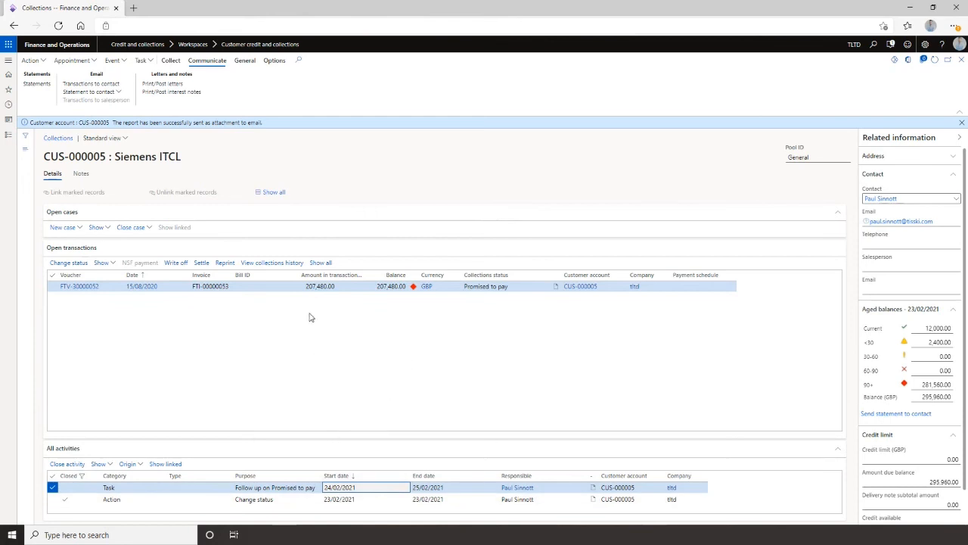
{"action": "left_click", "coordinate": [321, 265]}
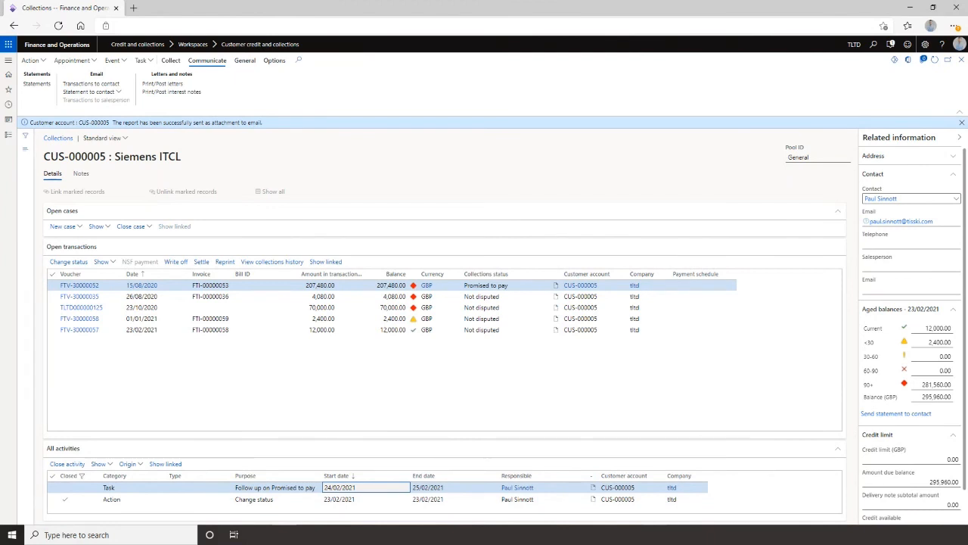
Return to the credit and collections workspace and open Lloyds Bank's collections page.
{"action": "left_click", "coordinate": [961, 65]}
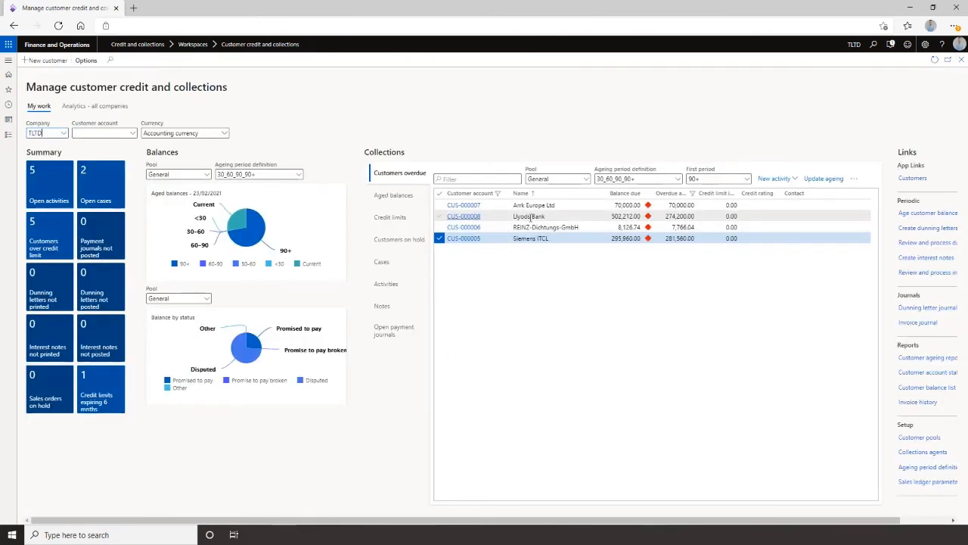
{"action": "left_click", "coordinate": [490, 217]}
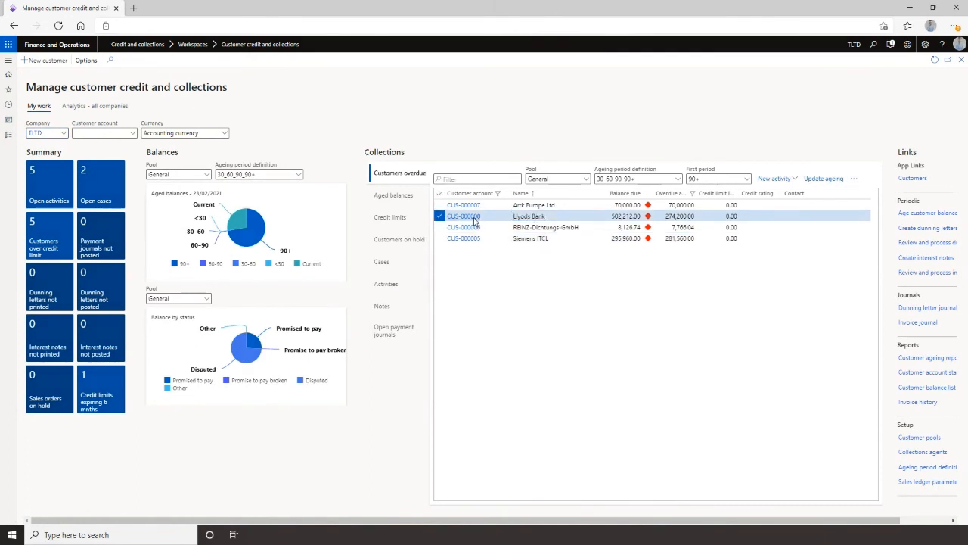
{"action": "left_click", "coordinate": [475, 220]}
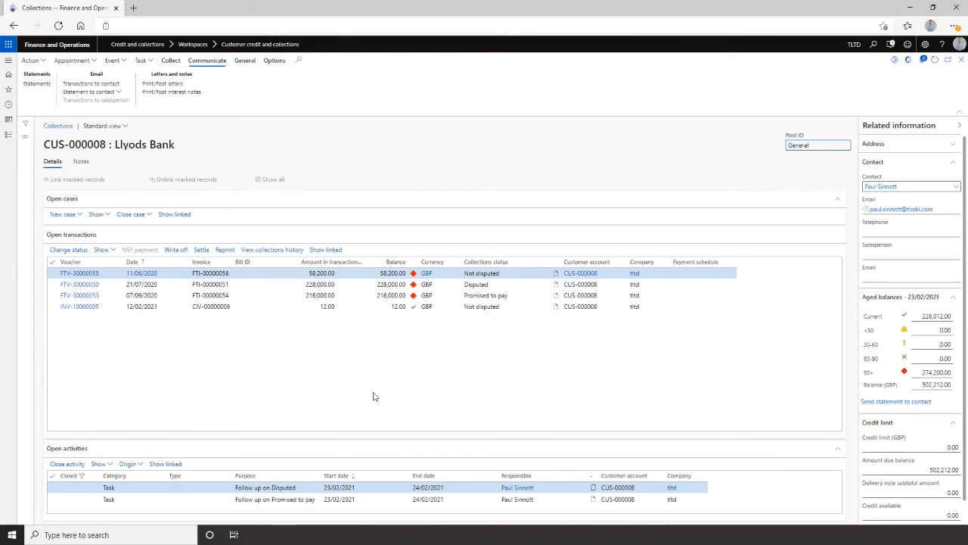
Open settlement for Lloyds Bank's promised-to-pay transaction FTV-30000053 to apply a payment schedule by percent.
{"action": "left_click", "coordinate": [349, 295]}
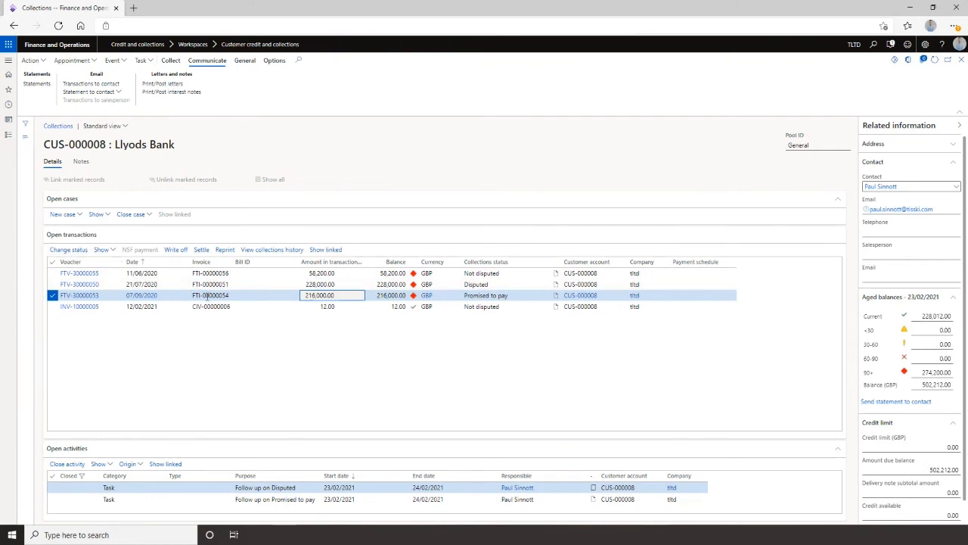
{"action": "mouse_move", "coordinate": [206, 297]}
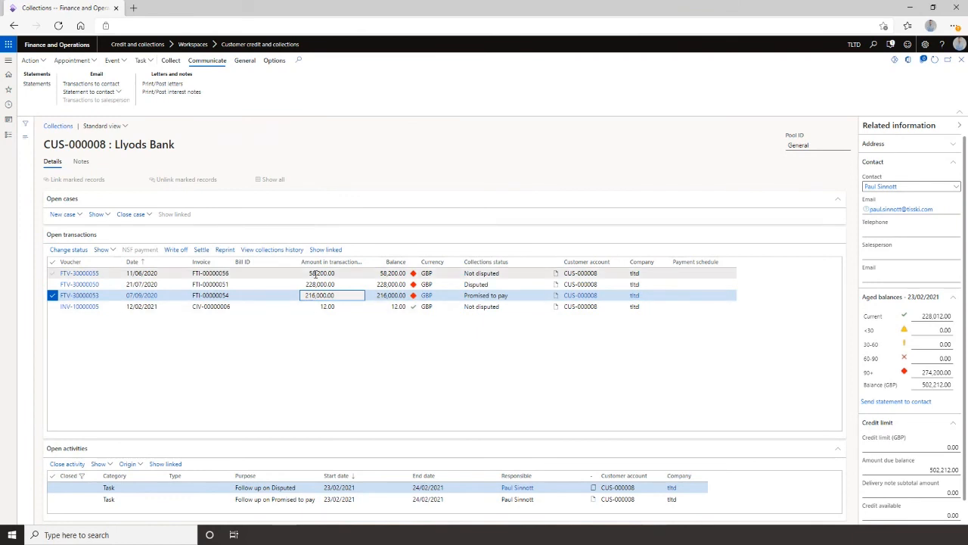
{"action": "mouse_move", "coordinate": [315, 274]}
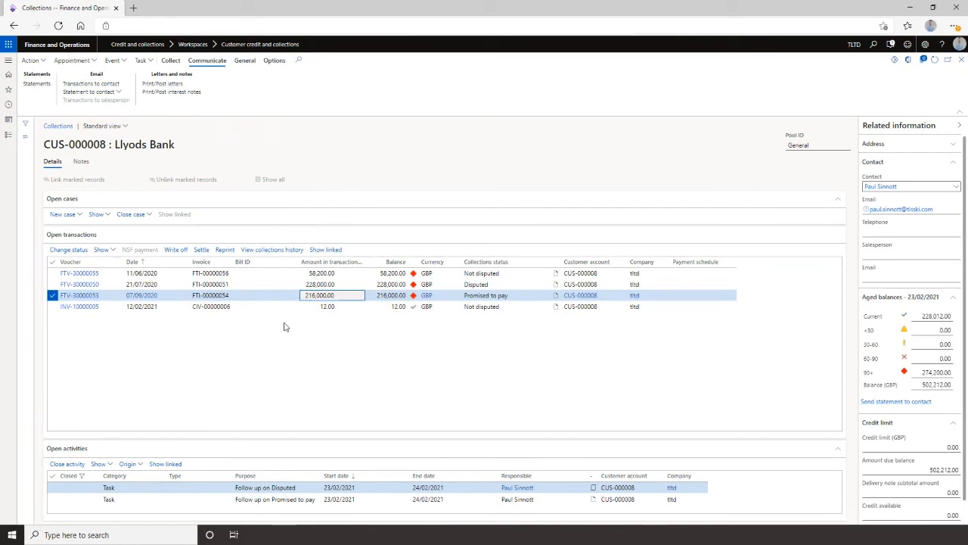
{"action": "left_click", "coordinate": [201, 250]}
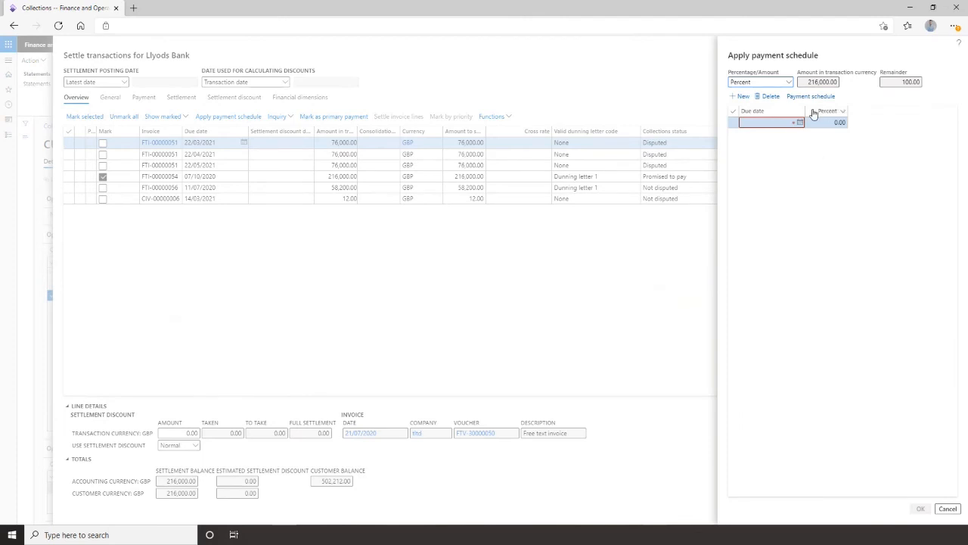
{"action": "left_click", "coordinate": [788, 83]}
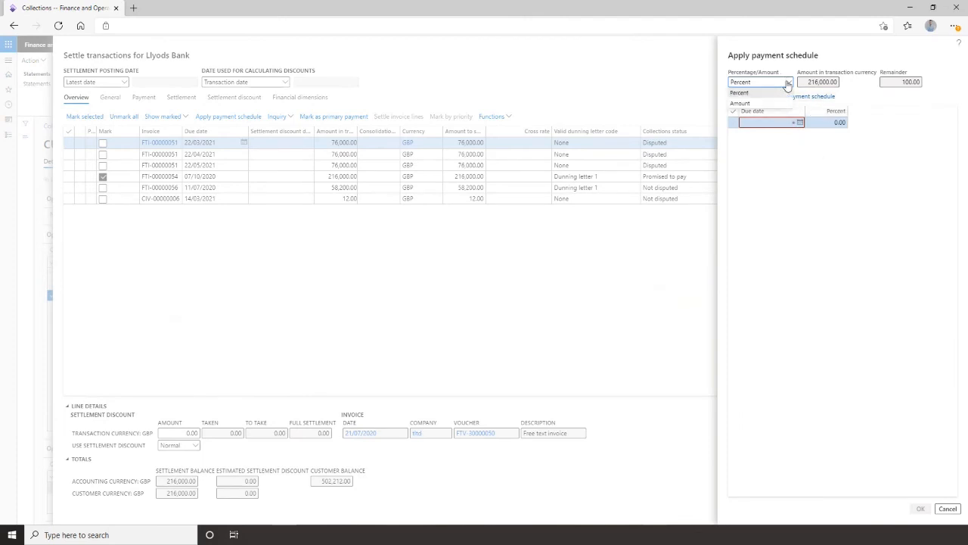
{"action": "left_click", "coordinate": [787, 83]}
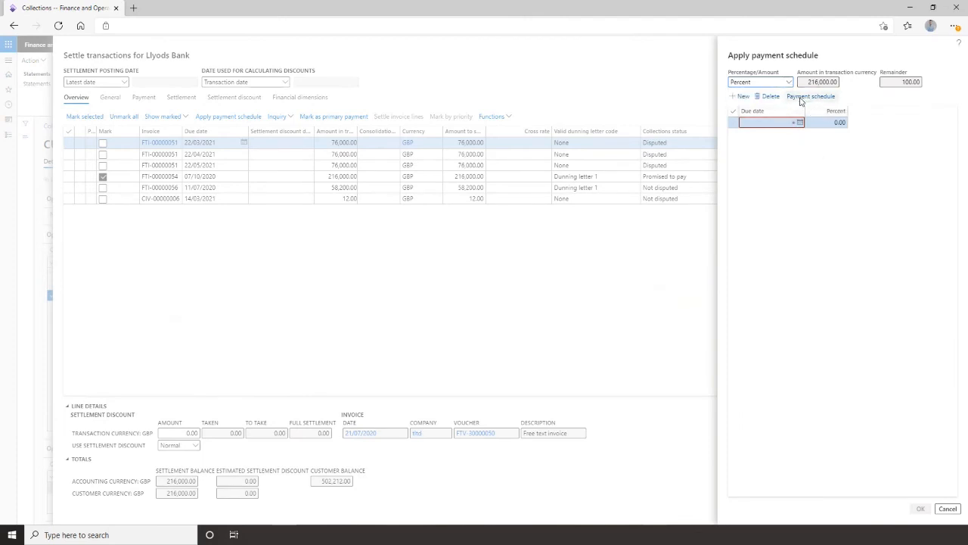
Apply the 3_MthQty payment schedule starting 01/03/2021 to the marked transaction and close the settlement window.
{"action": "left_click", "coordinate": [817, 96]}
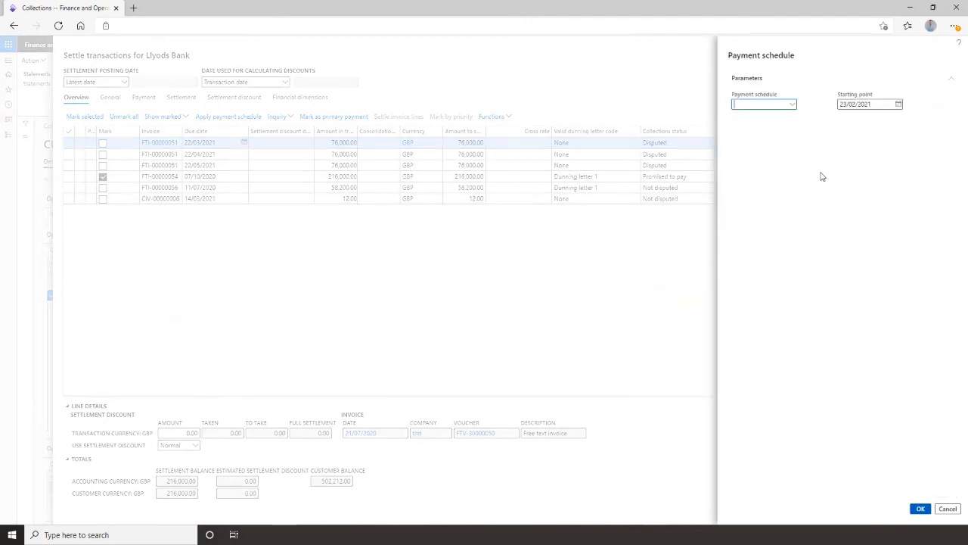
{"action": "left_click", "coordinate": [793, 106]}
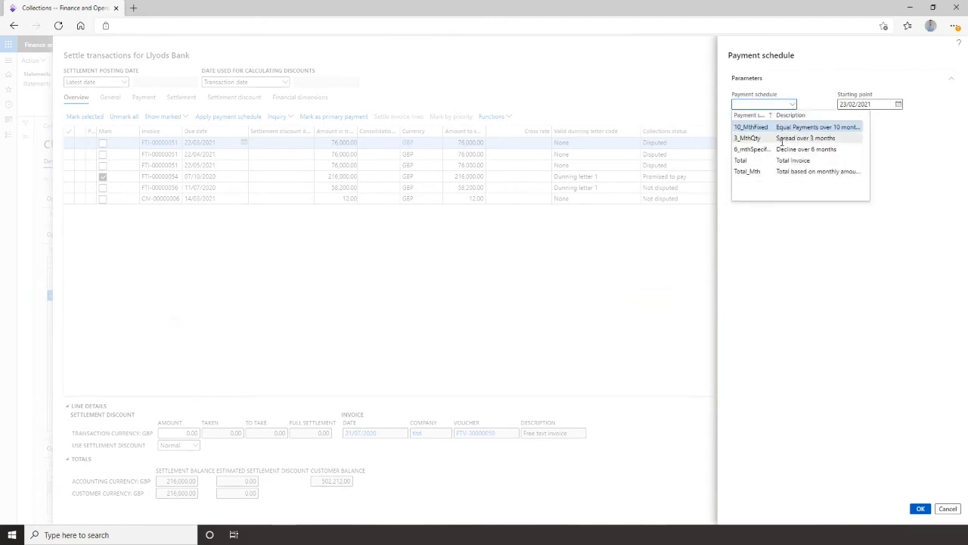
{"action": "left_click", "coordinate": [782, 139]}
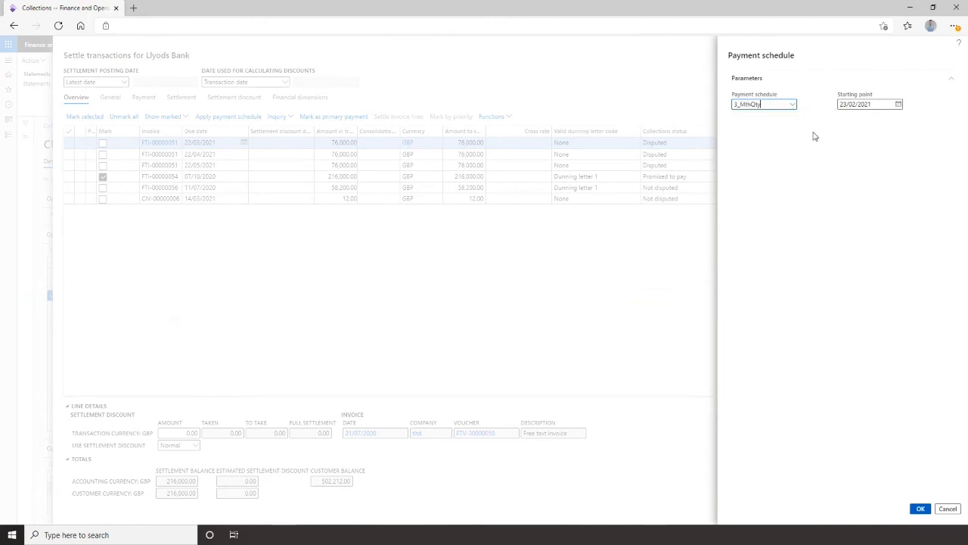
{"action": "left_click", "coordinate": [898, 104]}
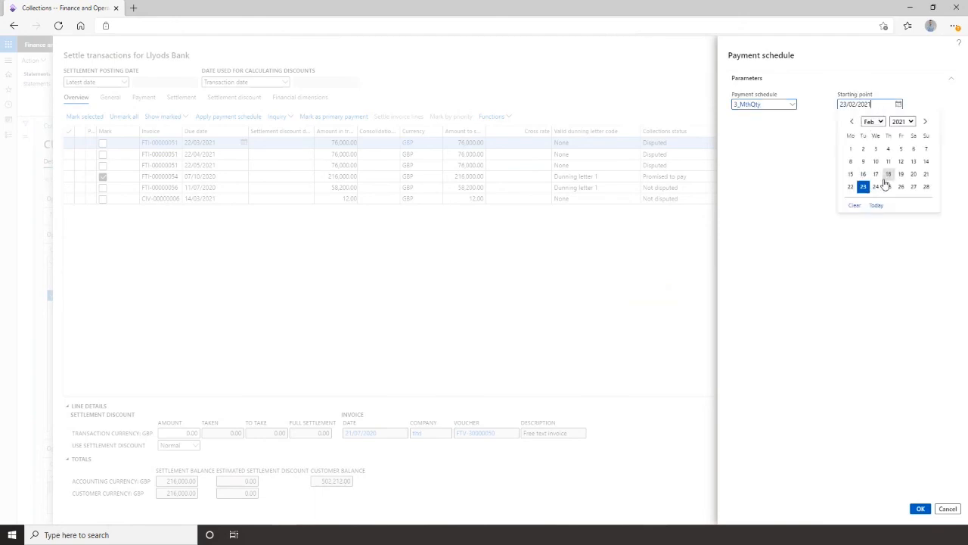
{"action": "left_click", "coordinate": [924, 121]}
{"action": "left_click", "coordinate": [850, 149]}
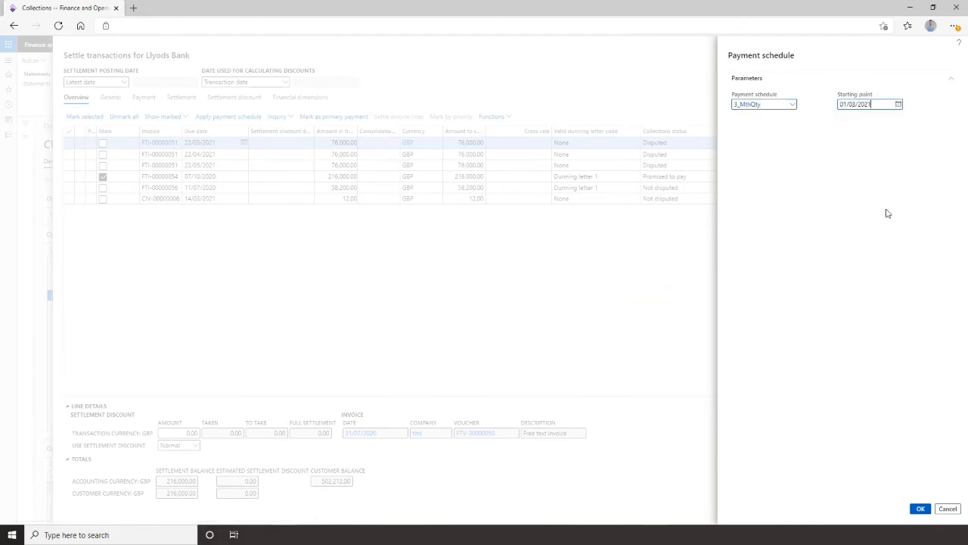
{"action": "left_click", "coordinate": [919, 509]}
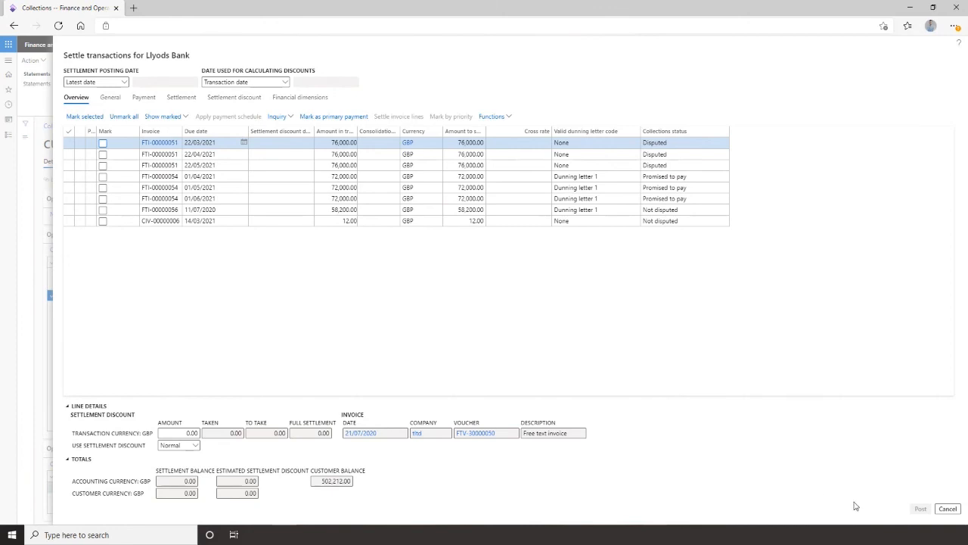
{"action": "left_click", "coordinate": [946, 509]}
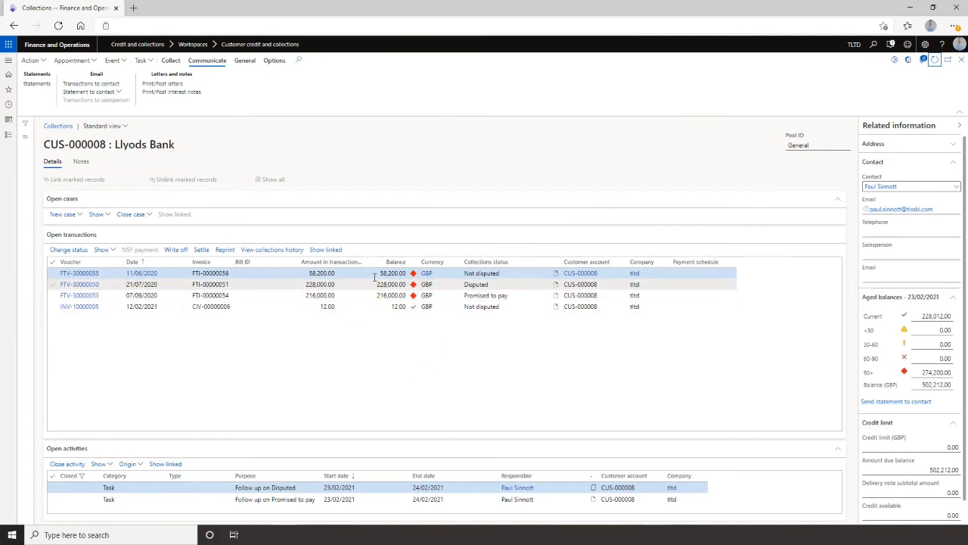
Write off transaction FTV-30000055 with reason code WRITEOFF, then dismiss the notice and refresh the collections page.
{"action": "left_click", "coordinate": [174, 249]}
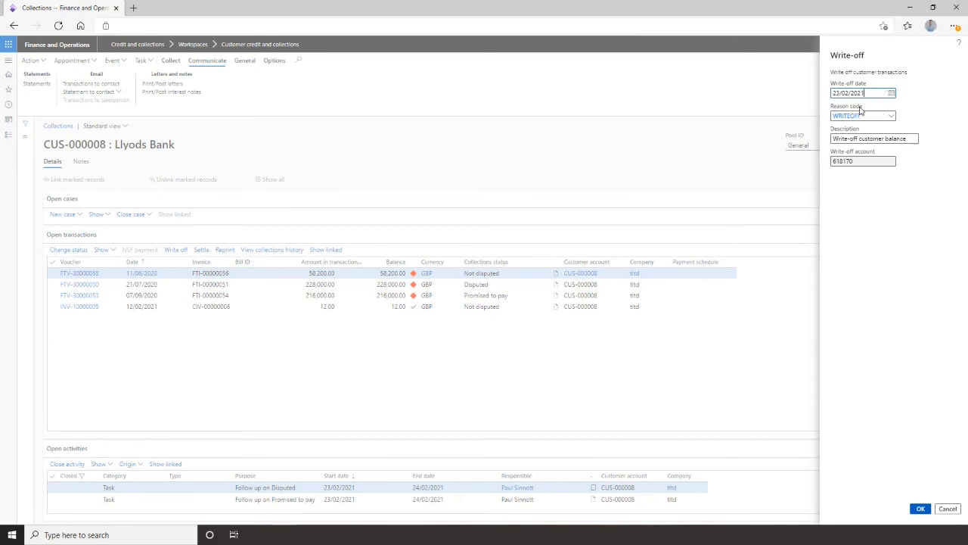
{"action": "left_click", "coordinate": [891, 116]}
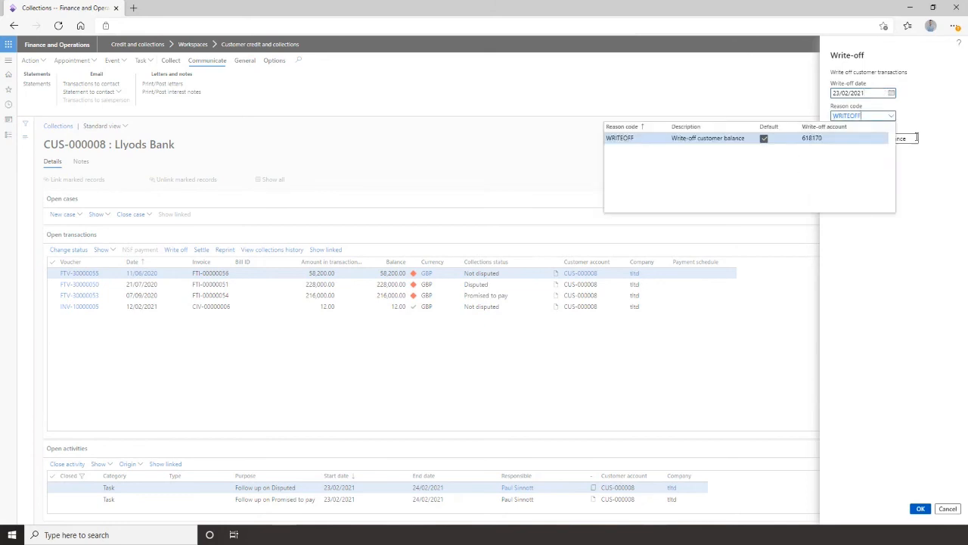
{"action": "left_click", "coordinate": [942, 114]}
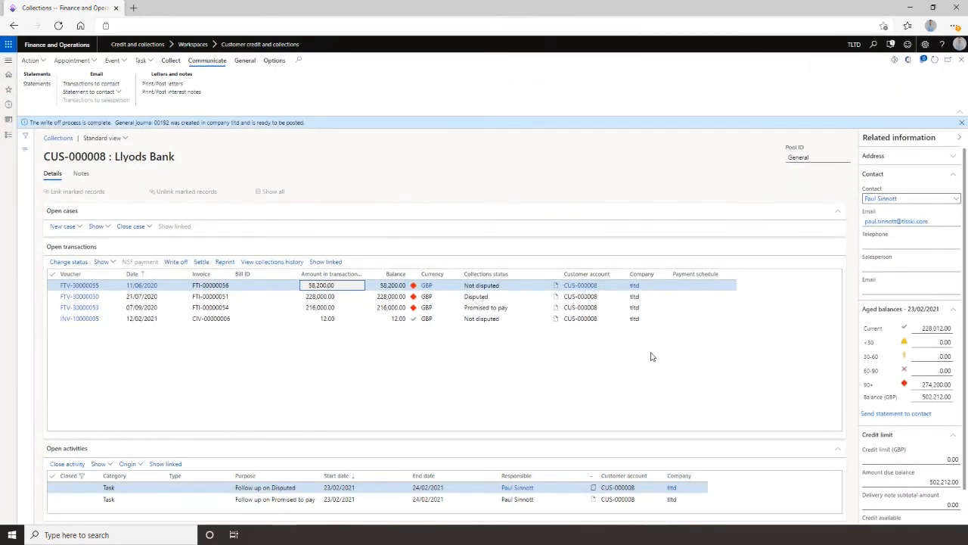
{"action": "left_click", "coordinate": [961, 123]}
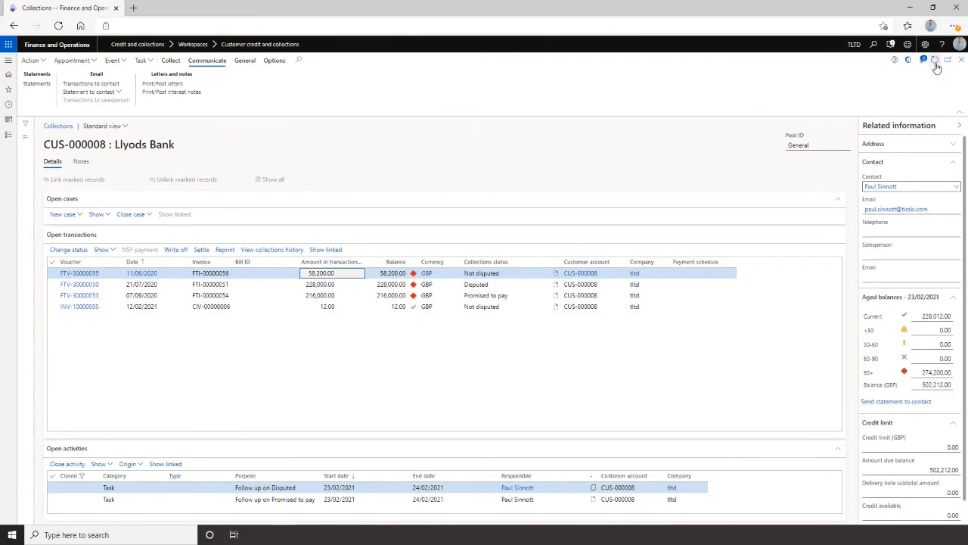
{"action": "left_click", "coordinate": [935, 61]}
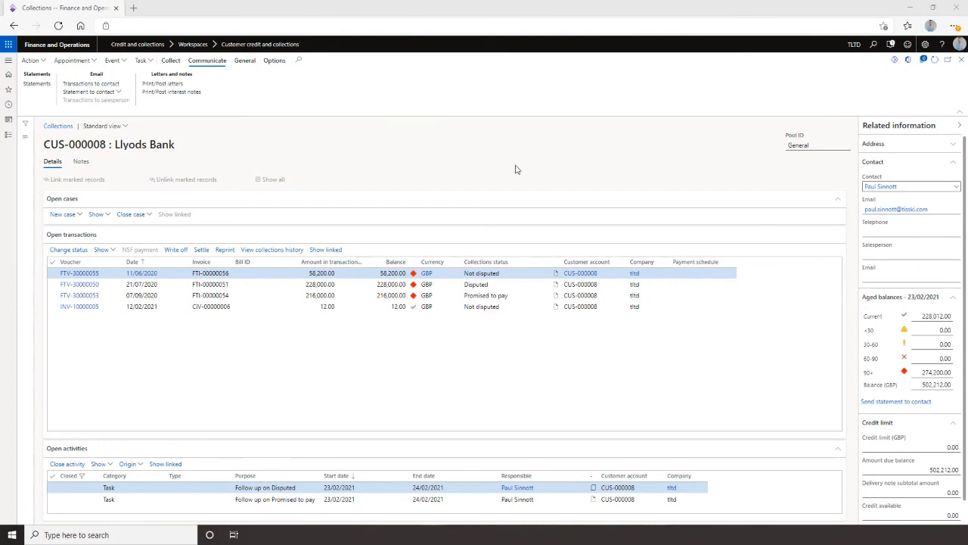
Open General ledger's general journals and select the write-off journal 00192 for Lloyds Bank.
{"action": "left_click", "coordinate": [8, 61]}
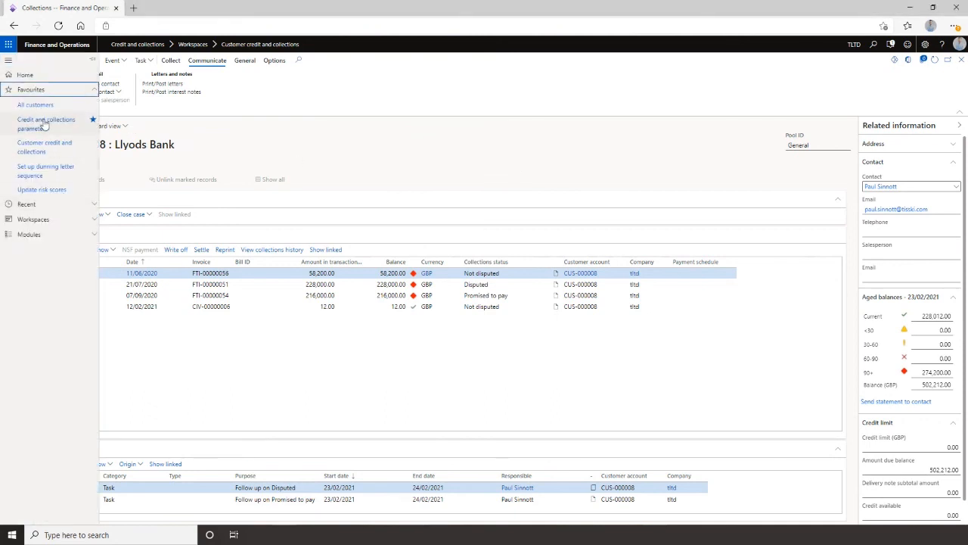
{"action": "left_click", "coordinate": [38, 234]}
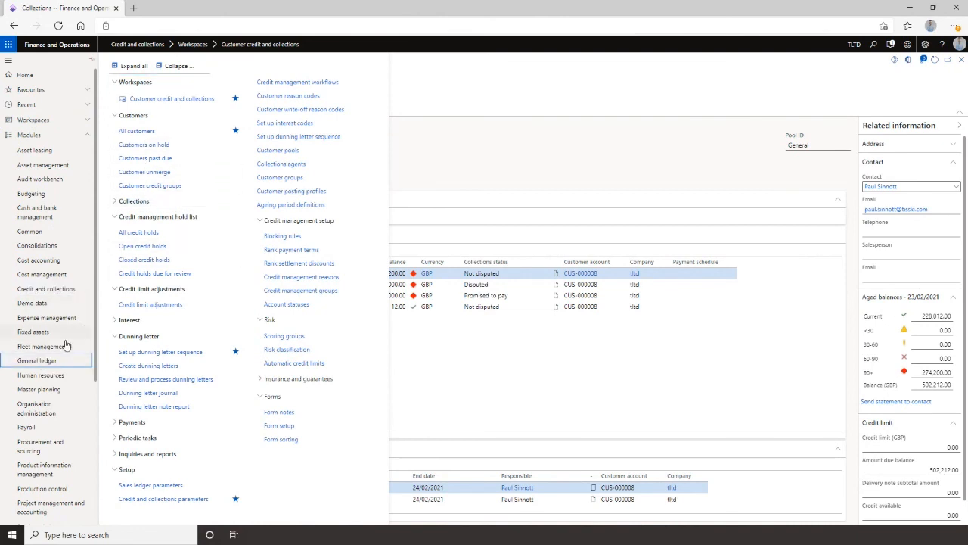
{"action": "left_click", "coordinate": [44, 361]}
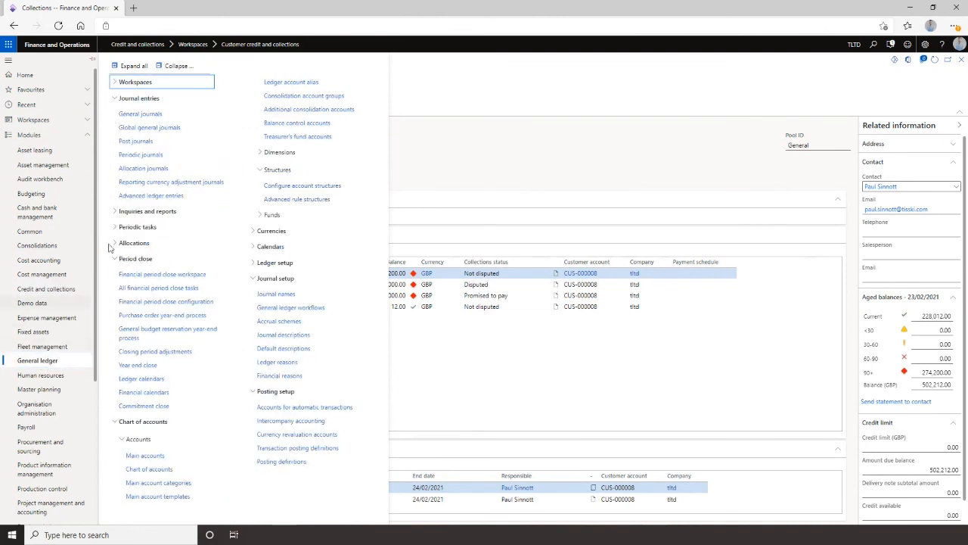
{"action": "left_click", "coordinate": [140, 115]}
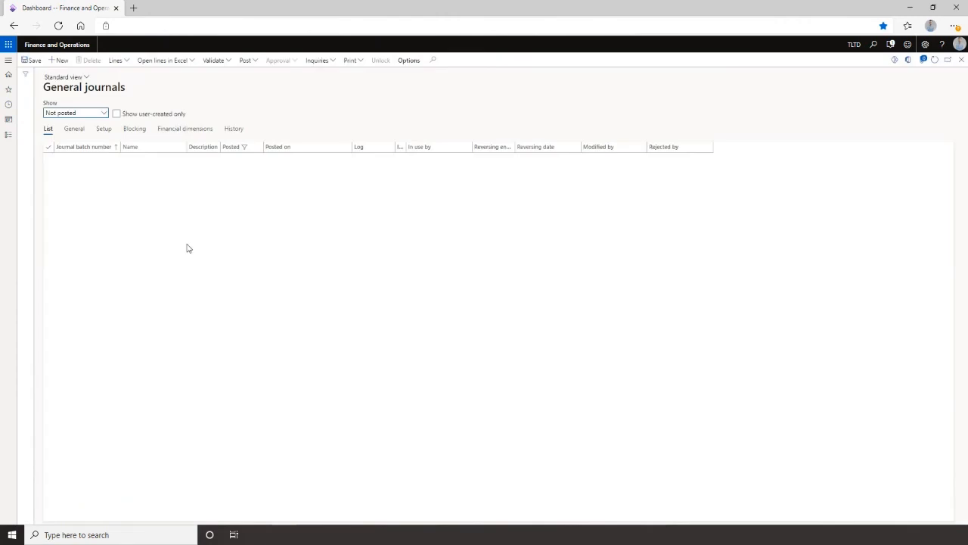
{"action": "left_click", "coordinate": [288, 293]}
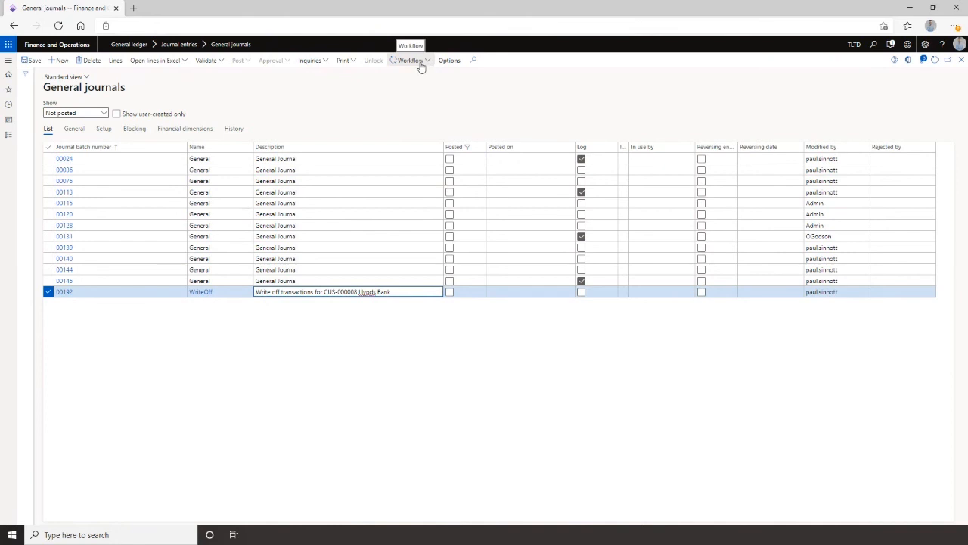
Close the journals page and open the Business document management workspace.
{"action": "left_click", "coordinate": [962, 63]}
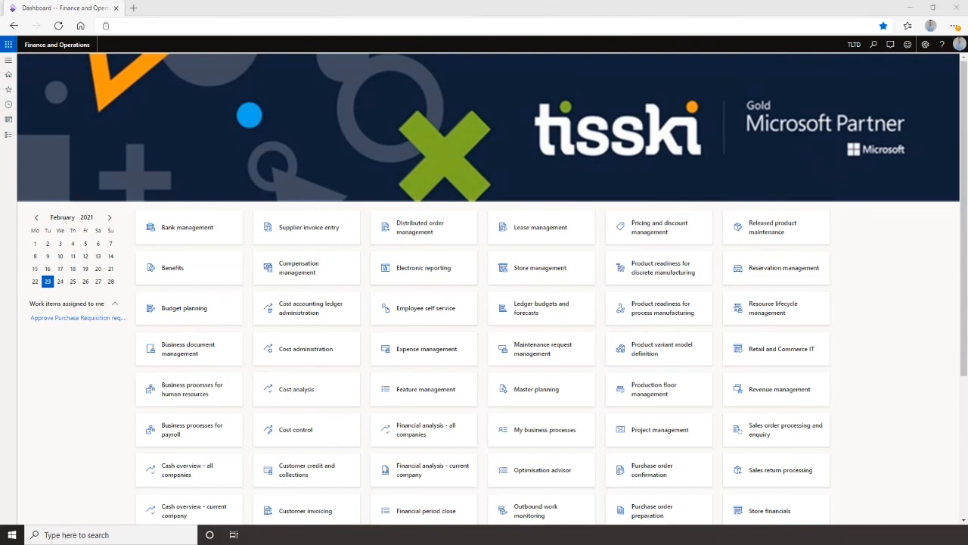
{"action": "left_click", "coordinate": [7, 62]}
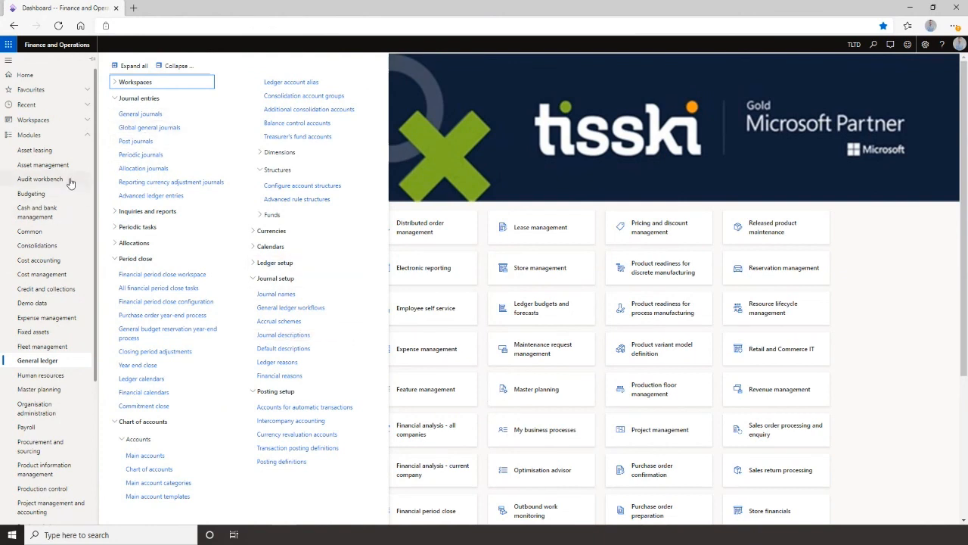
{"action": "left_click", "coordinate": [86, 138]}
{"action": "left_click", "coordinate": [85, 140]}
{"action": "left_click", "coordinate": [84, 141]}
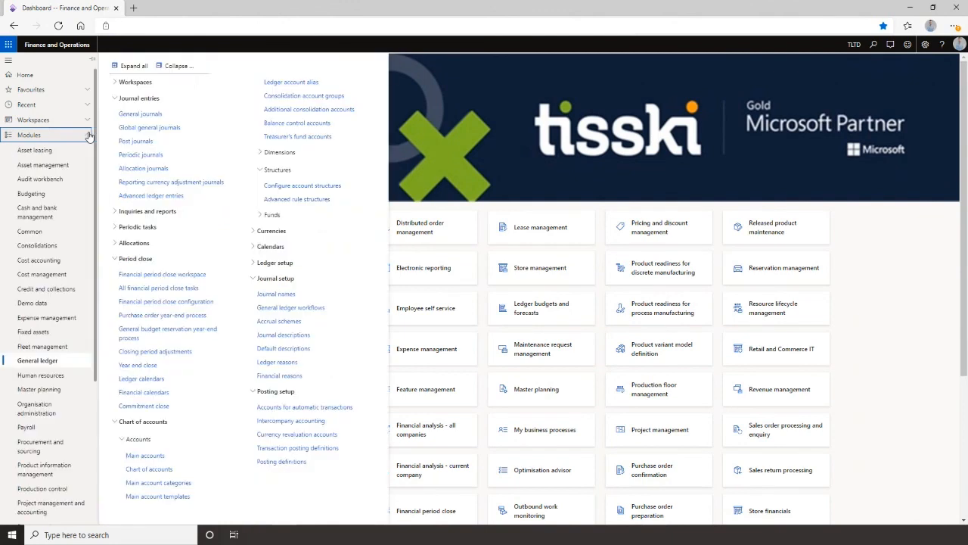
{"action": "left_click", "coordinate": [47, 138]}
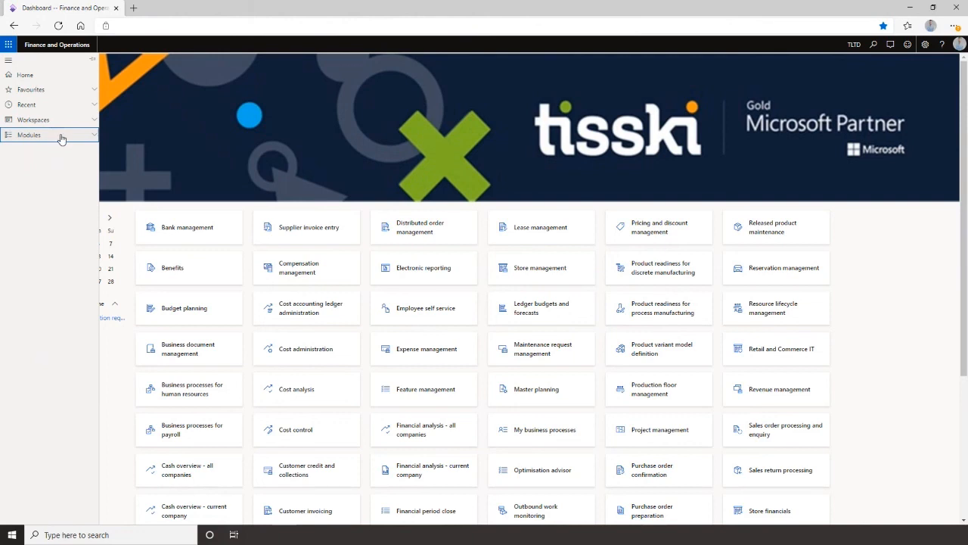
{"action": "left_click", "coordinate": [61, 137]}
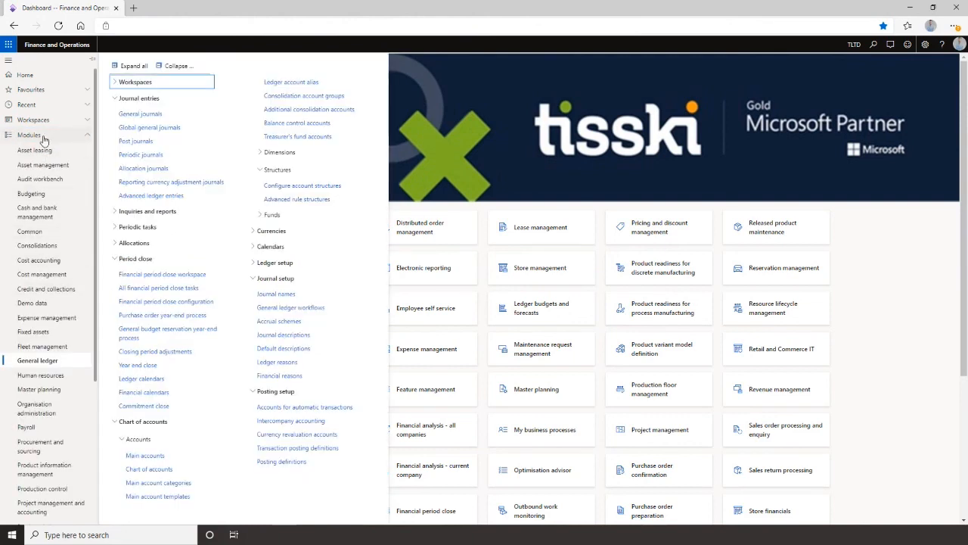
{"action": "left_click", "coordinate": [43, 137]}
{"action": "left_click", "coordinate": [43, 121]}
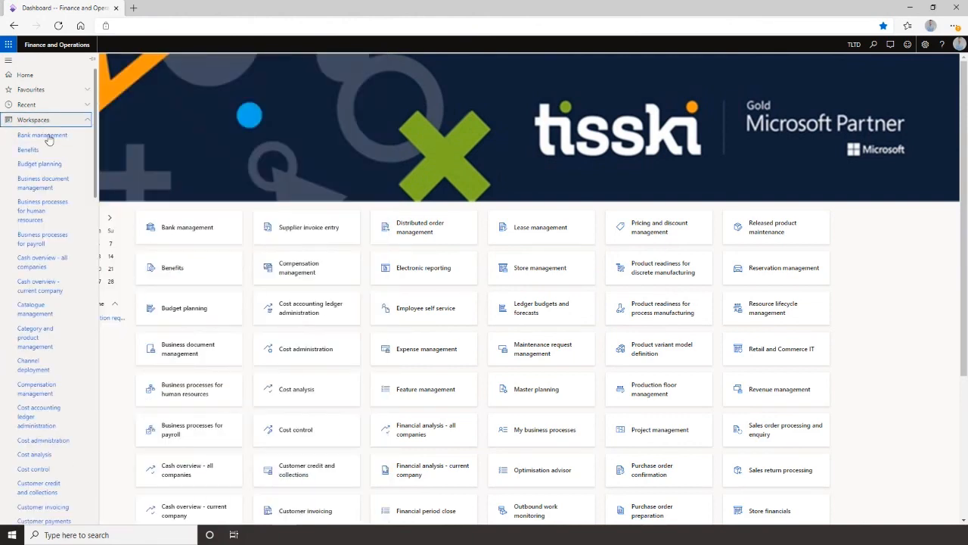
{"action": "left_click", "coordinate": [43, 183]}
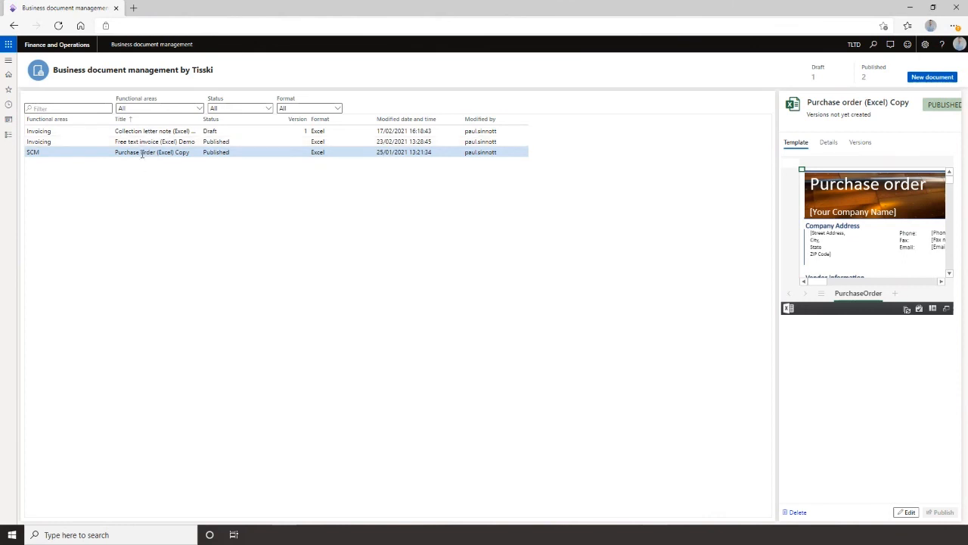
Delete the Free text invoice (Excel) Demo document template.
{"action": "left_click", "coordinate": [292, 142]}
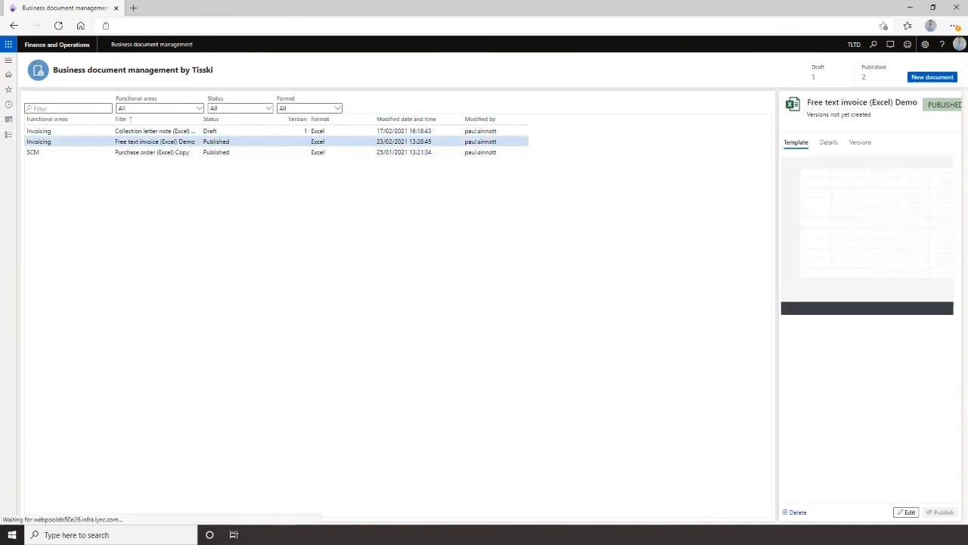
{"action": "left_click", "coordinate": [799, 512]}
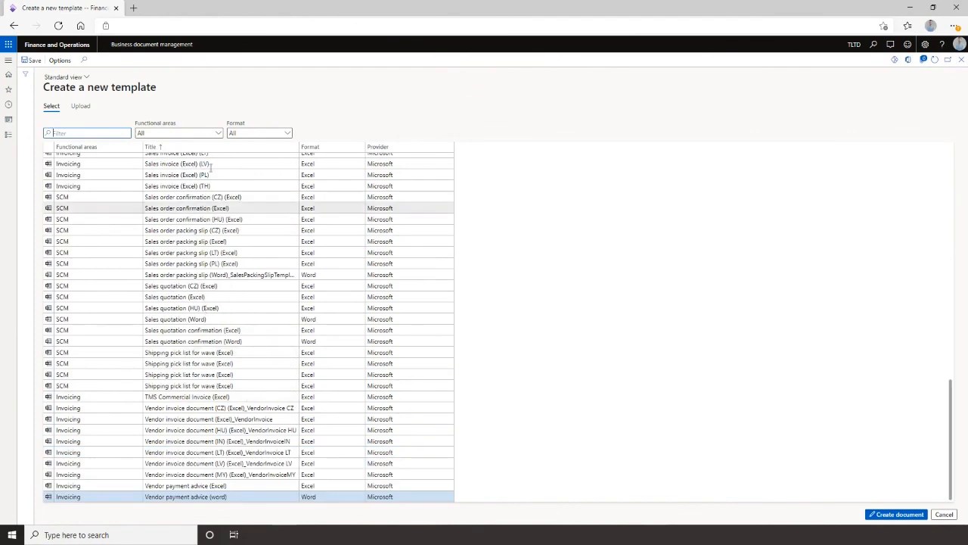
Filter templates to the Invoicing functional area and create a new document from Free text invoice (Excel).
{"action": "left_click", "coordinate": [215, 141]}
{"action": "left_click", "coordinate": [178, 185]}
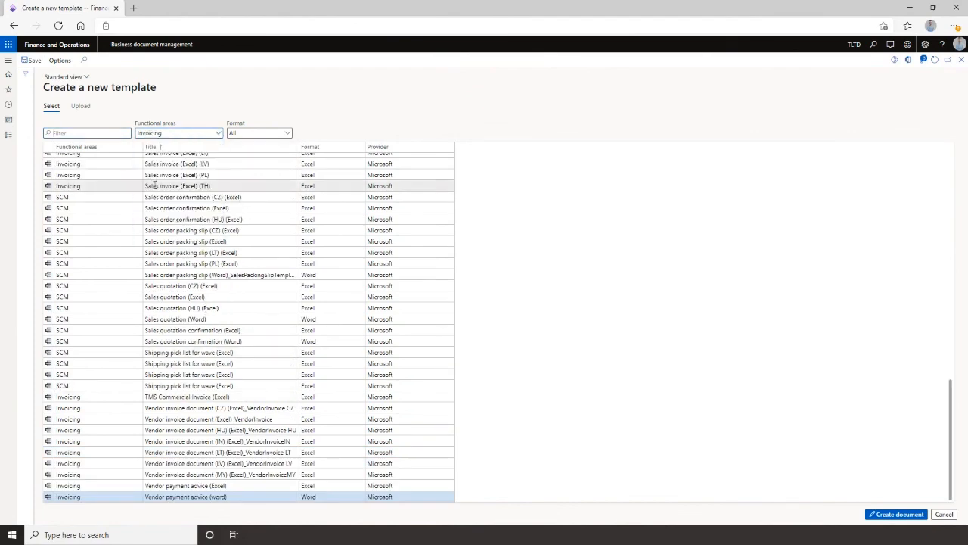
{"action": "scroll", "coordinate": [217, 307], "scroll_direction": "up", "scroll_amount": 10}
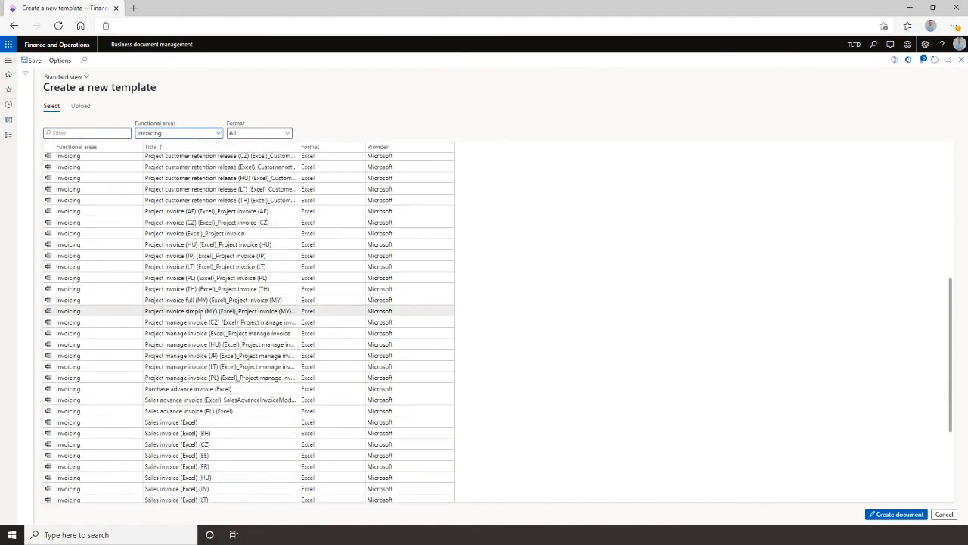
{"action": "scroll", "coordinate": [189, 314], "scroll_direction": "up", "scroll_amount": 7}
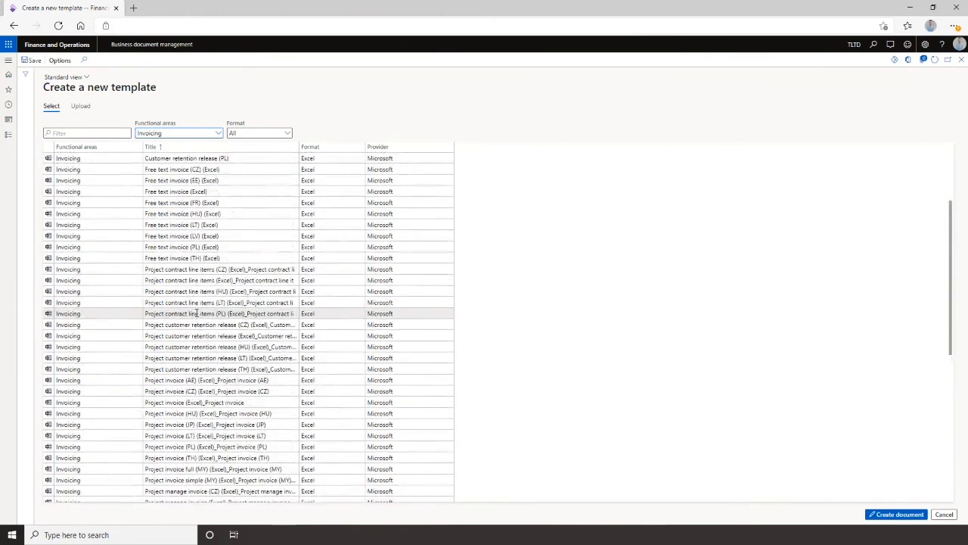
{"action": "scroll", "coordinate": [195, 310], "scroll_direction": "up", "scroll_amount": 1}
{"action": "scroll", "coordinate": [196, 313], "scroll_direction": "down", "scroll_amount": 1}
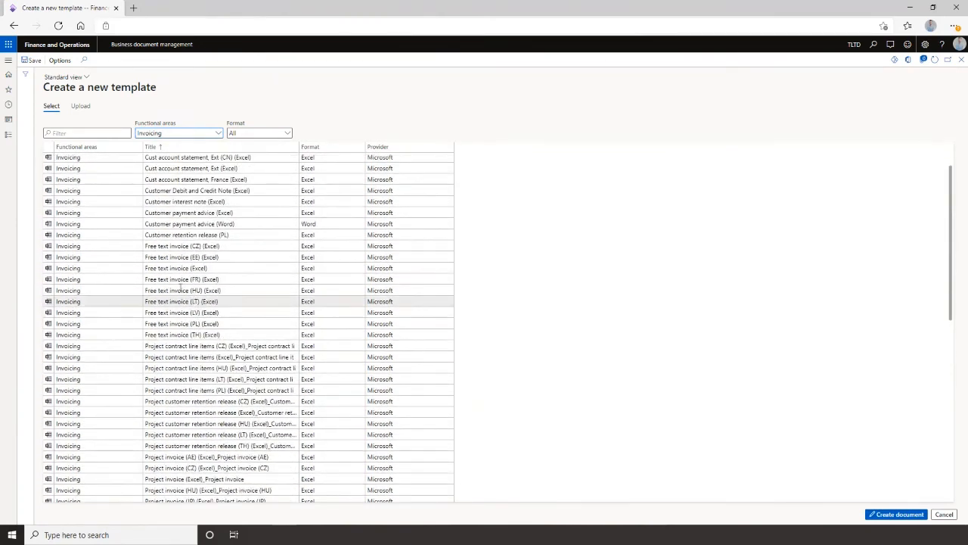
{"action": "left_click", "coordinate": [173, 269]}
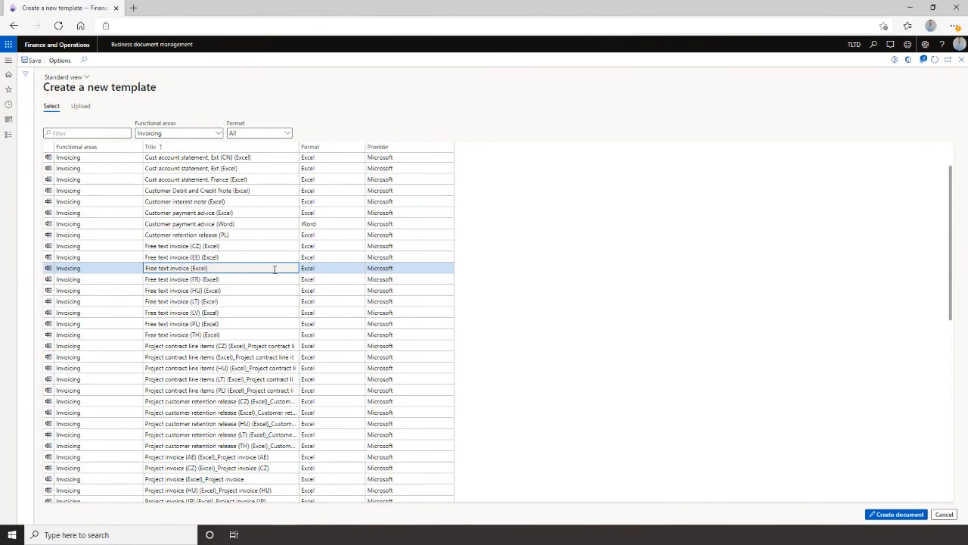
{"action": "left_click", "coordinate": [895, 519]}
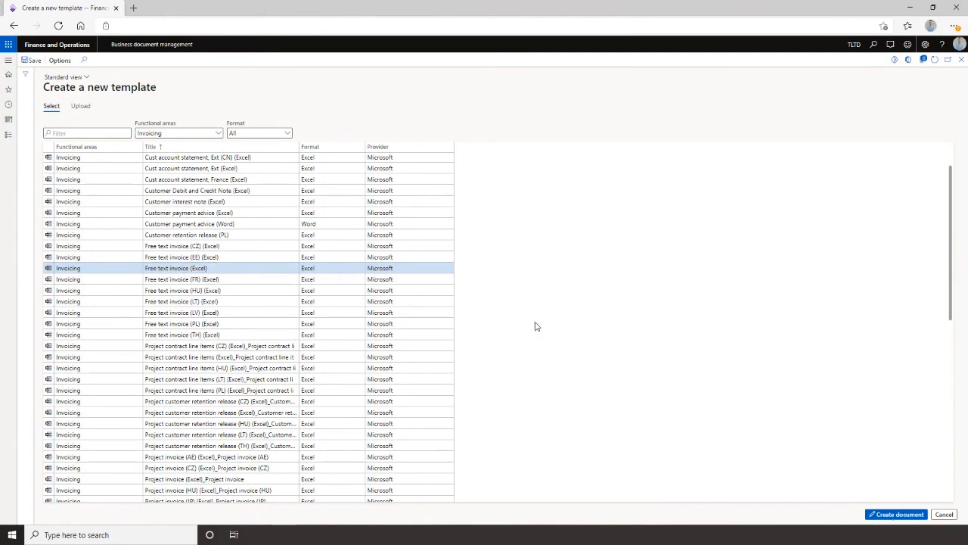
Edit the new template's title, confirm creation, and return from Excel to the Business document management workspace.
{"action": "key", "text": "BackSpace"}
{"action": "key", "text": "BackSpace"}
{"action": "key", "text": "BackSpace"}
{"action": "key", "text": "BackSpace"}
{"action": "type", "text": "ce (Excel) demo12"}
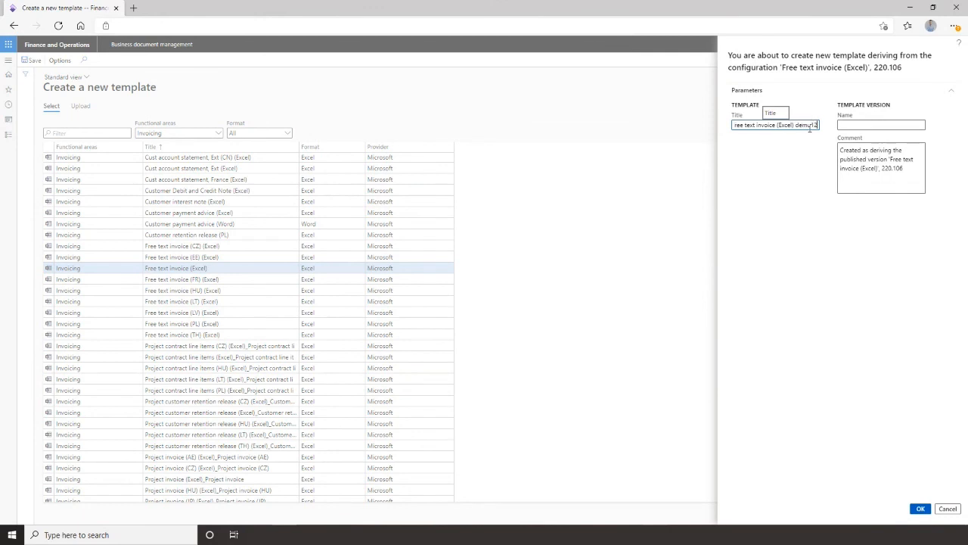
{"action": "key", "text": "Tab"}
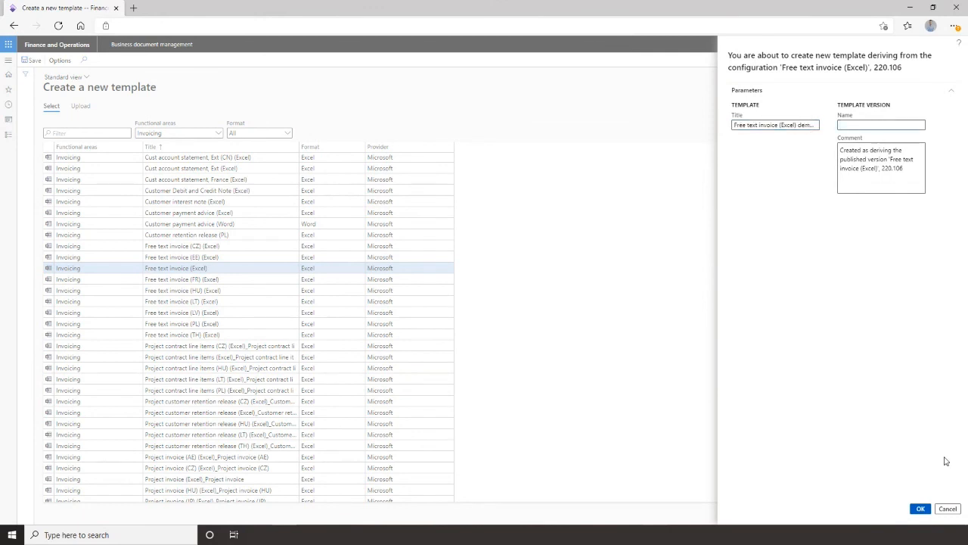
{"action": "left_click", "coordinate": [921, 509]}
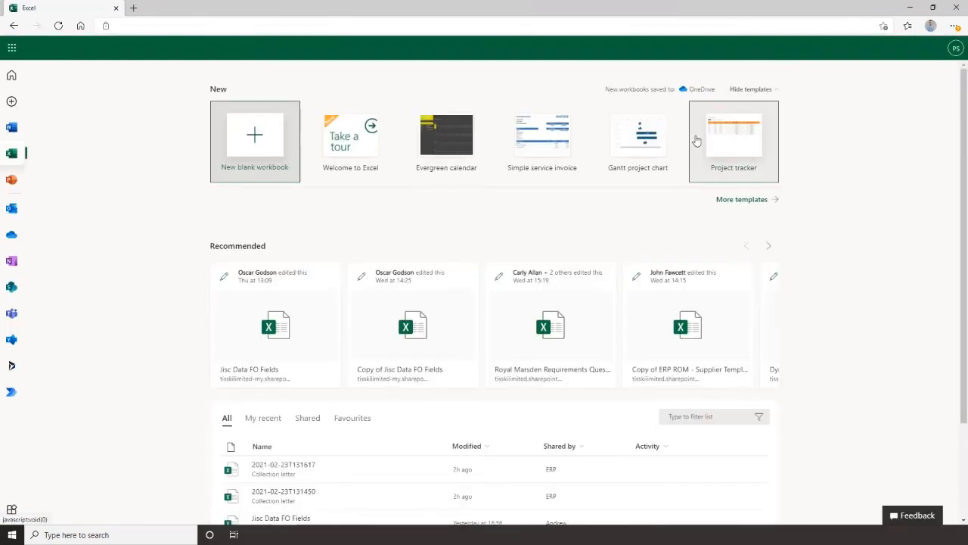
{"action": "left_click", "coordinate": [12, 26]}
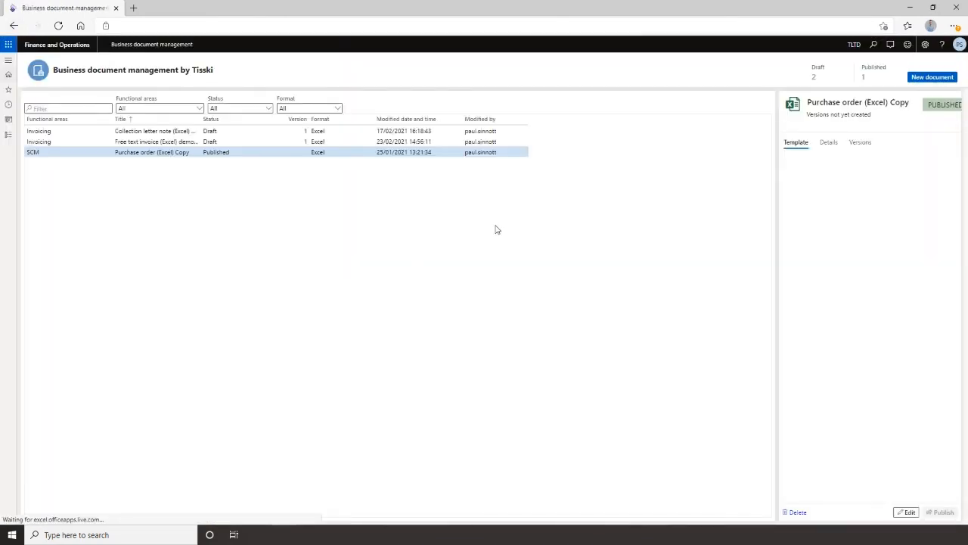
Open the Free text invoice (Excel) demo template for editing.
{"action": "left_click", "coordinate": [256, 143]}
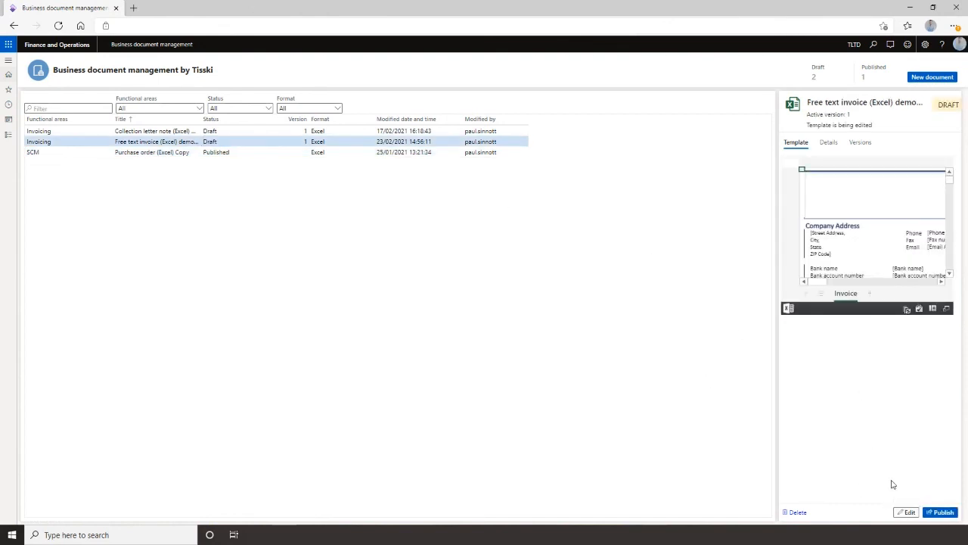
{"action": "left_click", "coordinate": [906, 512]}
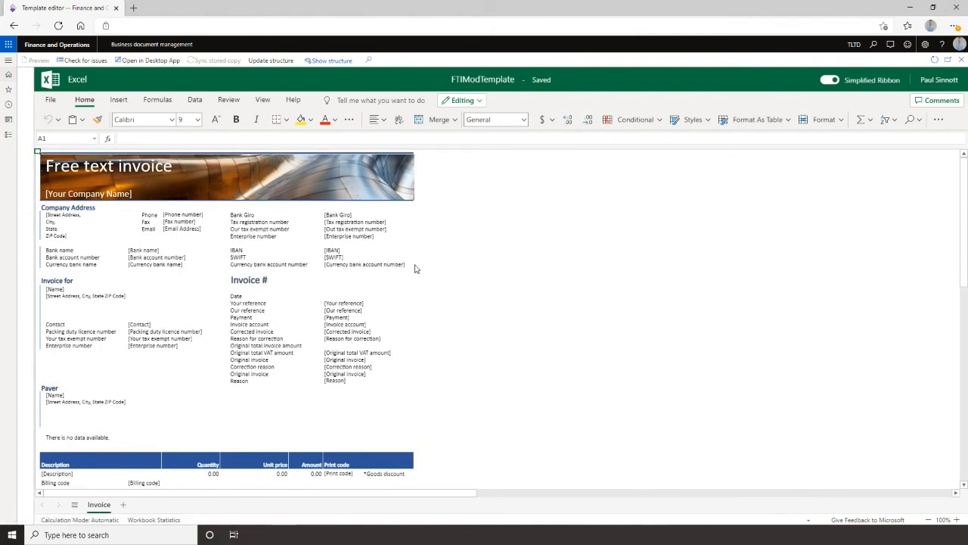
Turn on headings and gridlines in the template's worksheet view.
{"action": "left_click", "coordinate": [263, 100]}
{"action": "left_click", "coordinate": [475, 119]}
{"action": "left_click", "coordinate": [529, 120]}
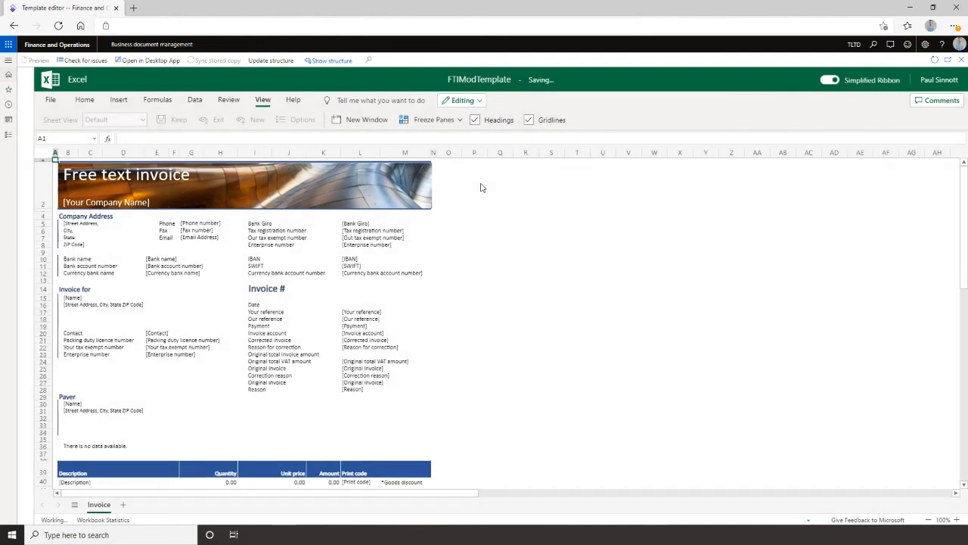
Copy the Email label's formatting to the cell below it and label that cell URL.
{"action": "left_click", "coordinate": [164, 246]}
{"action": "left_click", "coordinate": [165, 237]}
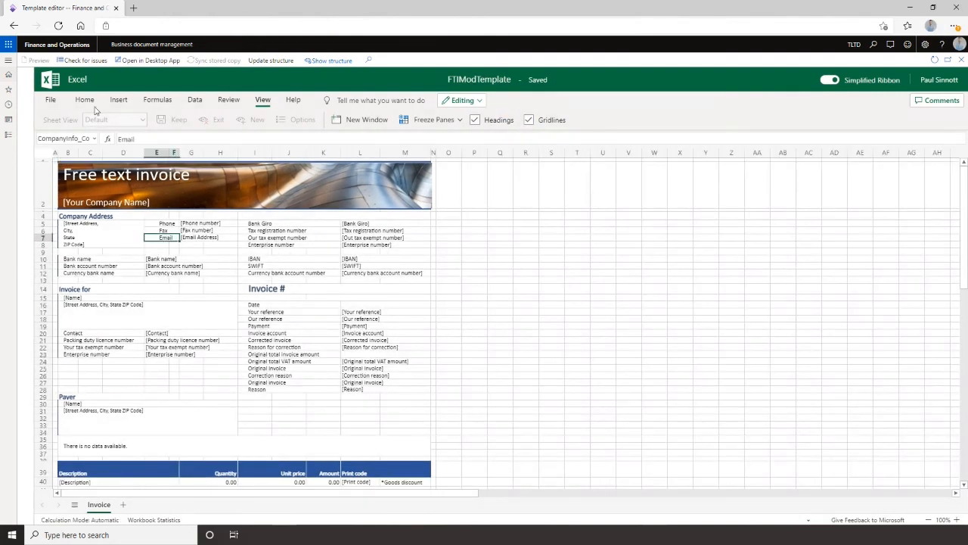
{"action": "left_click", "coordinate": [84, 100]}
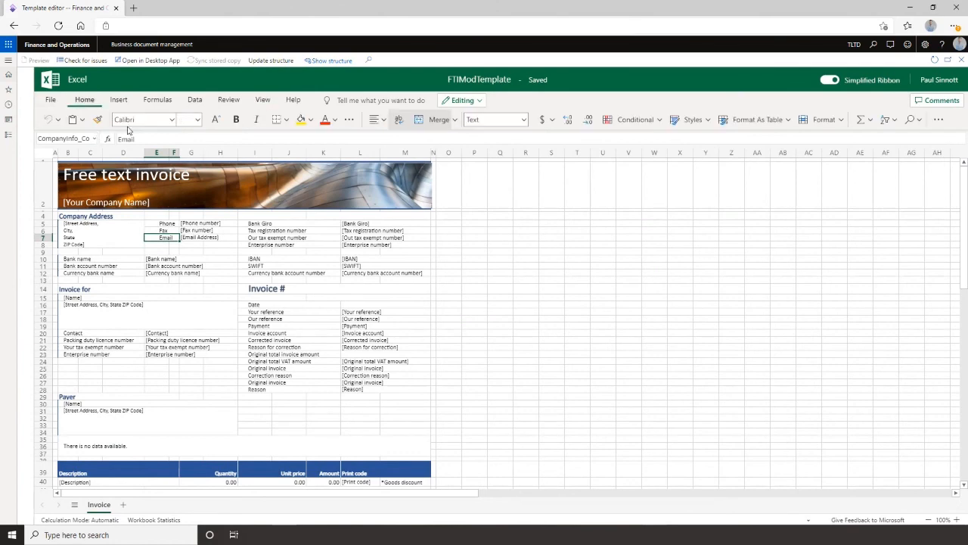
{"action": "left_click", "coordinate": [98, 120]}
{"action": "left_click", "coordinate": [166, 247]}
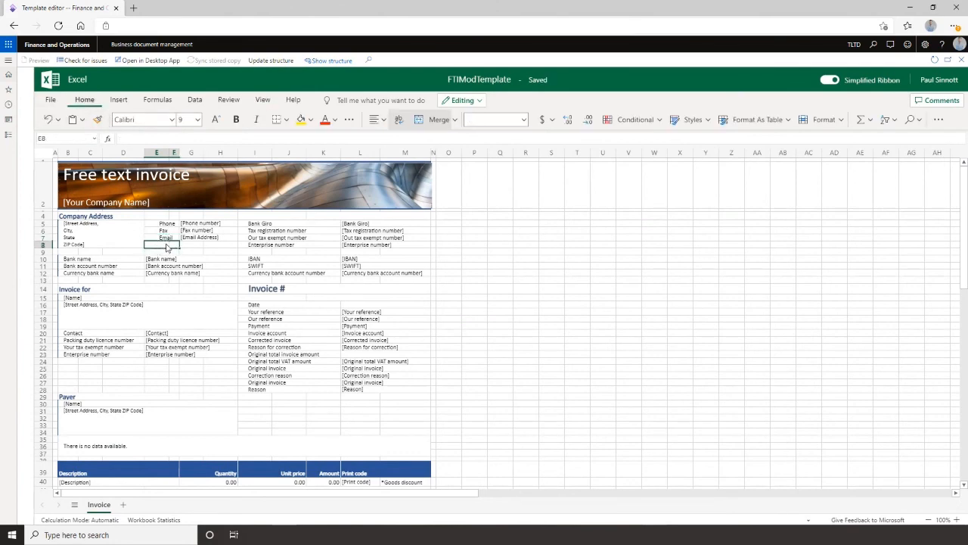
{"action": "type", "text": "URL"}
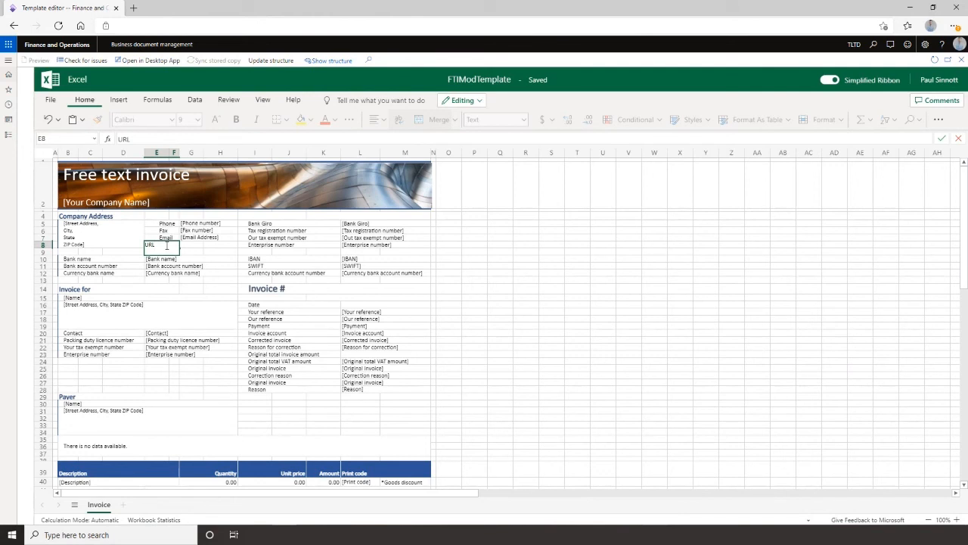
Copy the Email Address field cell's formatting to the empty cell beside the URL label.
{"action": "left_click", "coordinate": [188, 248]}
{"action": "left_click", "coordinate": [194, 236]}
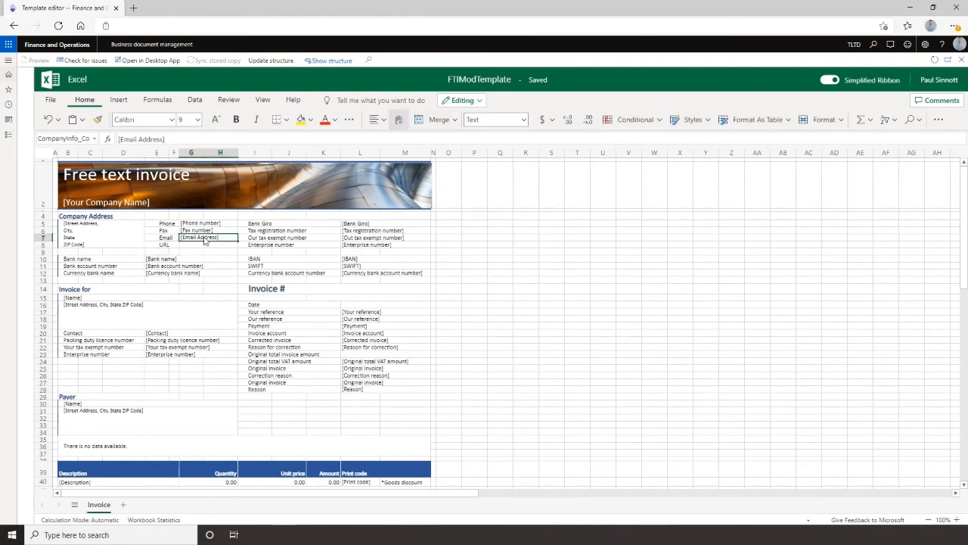
{"action": "left_click", "coordinate": [97, 119]}
{"action": "left_click", "coordinate": [196, 247]}
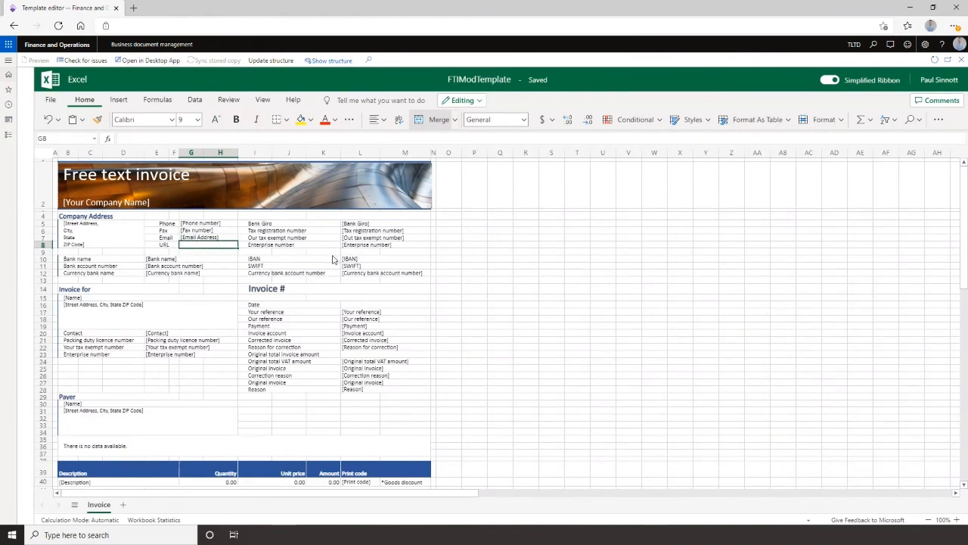
Add a cell named CompanyURL to the template structure for the empty cell beside the URL label.
{"action": "left_click", "coordinate": [327, 61]}
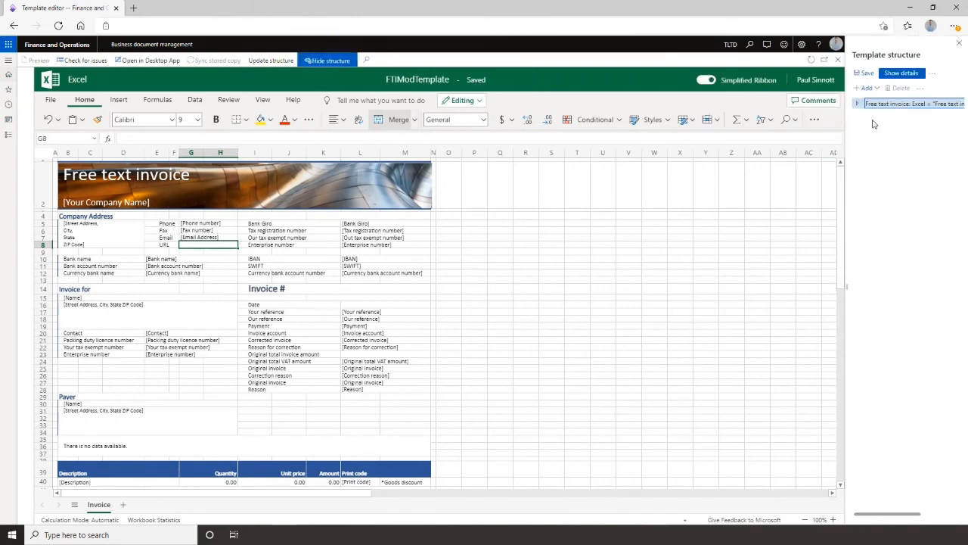
{"action": "left_click", "coordinate": [858, 104]}
{"action": "left_click", "coordinate": [861, 114]}
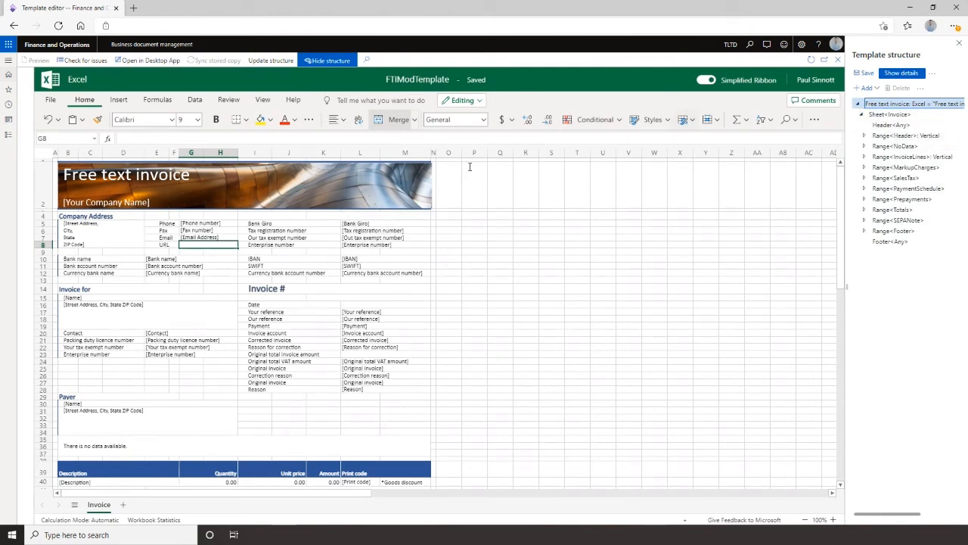
{"action": "left_click", "coordinate": [866, 87]}
{"action": "left_click", "coordinate": [782, 131]}
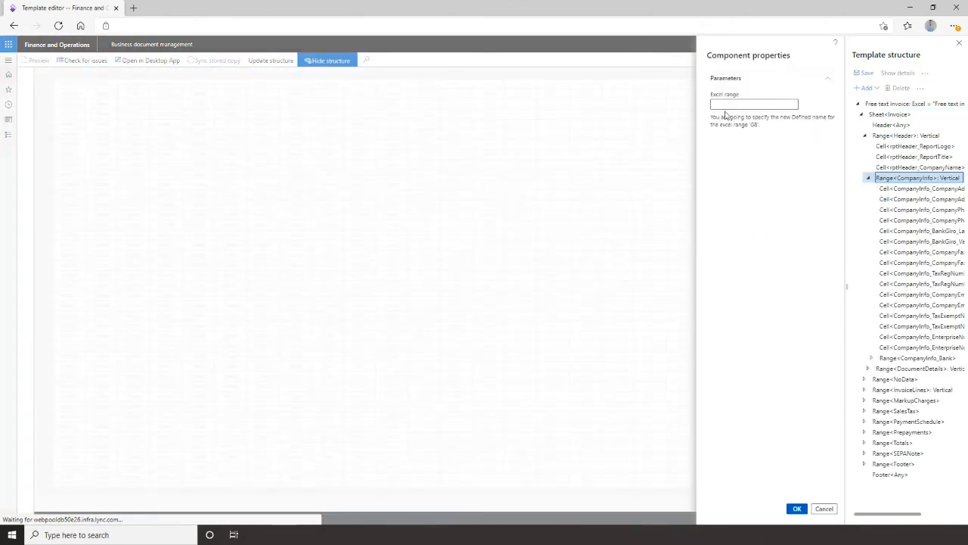
{"action": "type", "text": "GompanyURL"}
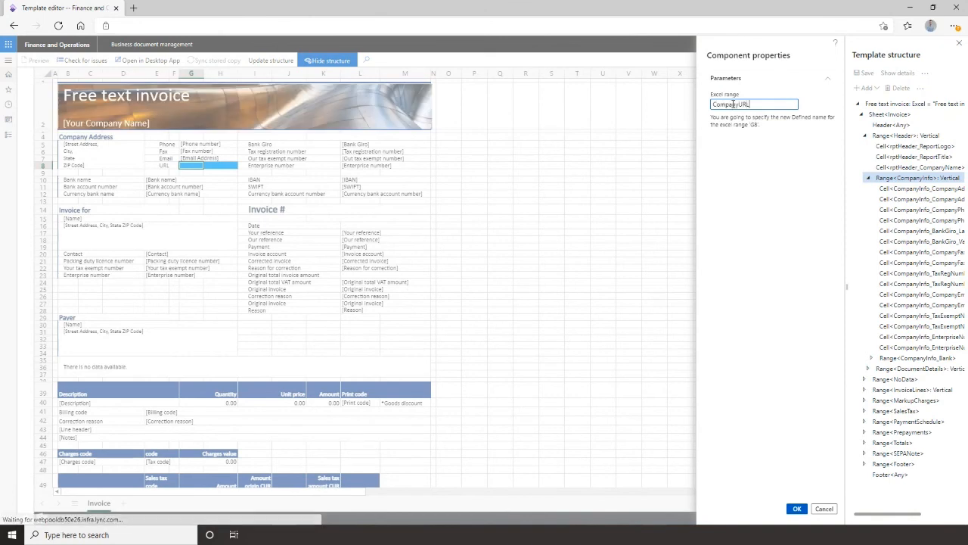
{"action": "left_click", "coordinate": [796, 508]}
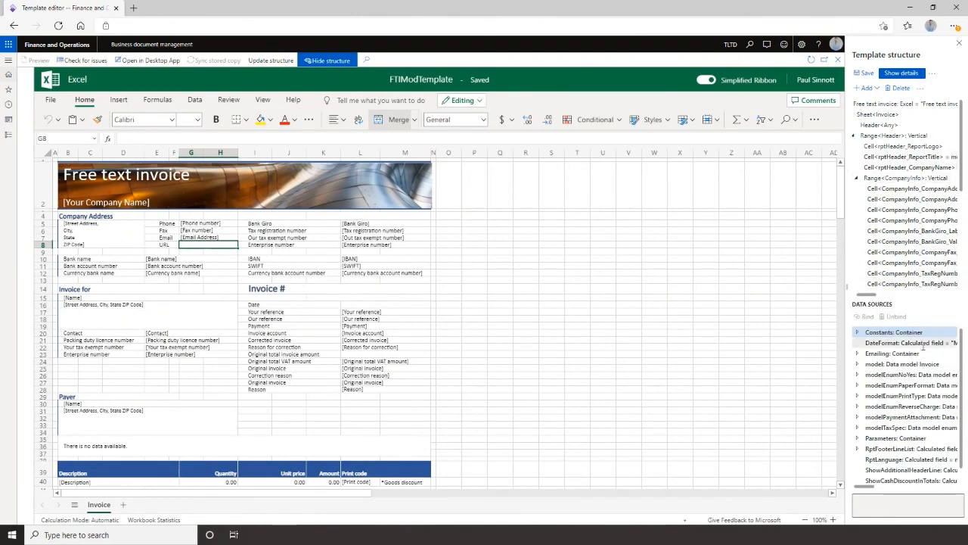
Select the Website URI field under the model's Company information data source and save the template structure.
{"action": "scroll", "coordinate": [907, 348], "scroll_direction": "down", "scroll_amount": 1}
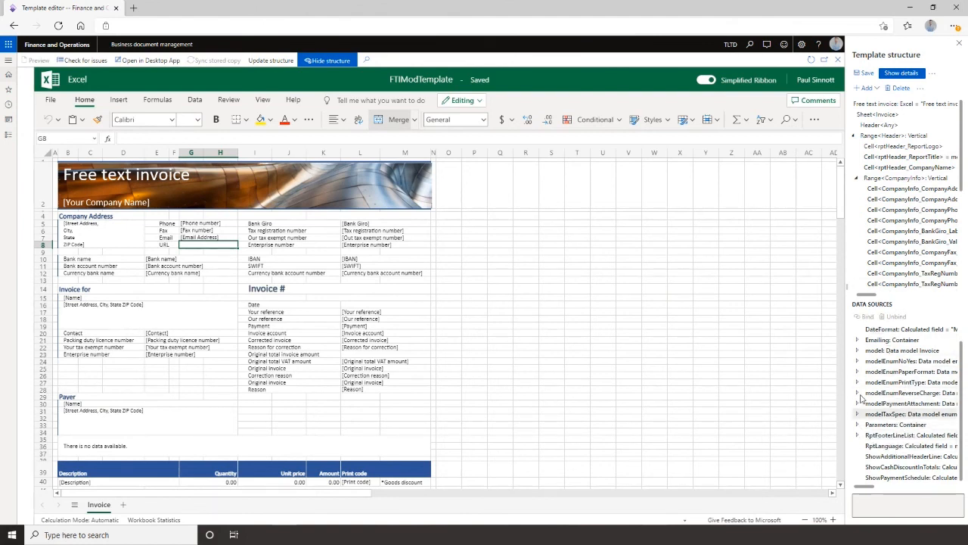
{"action": "left_click", "coordinate": [858, 350]}
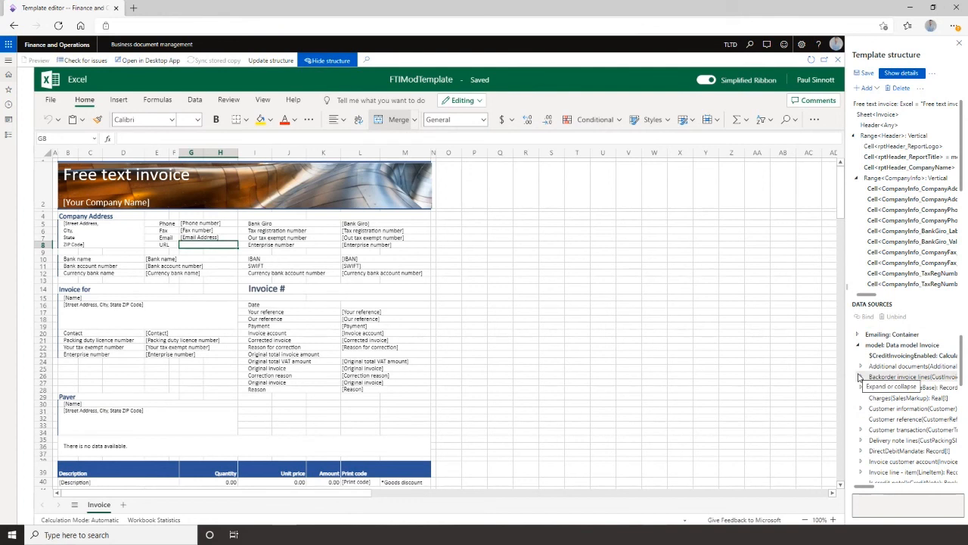
{"action": "left_click", "coordinate": [860, 387]}
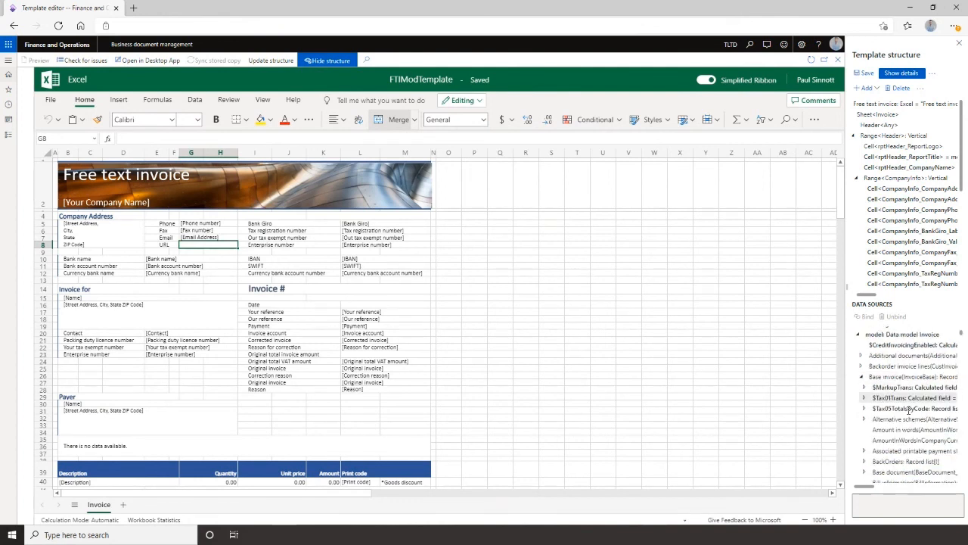
{"action": "scroll", "coordinate": [910, 409], "scroll_direction": "down", "scroll_amount": 3}
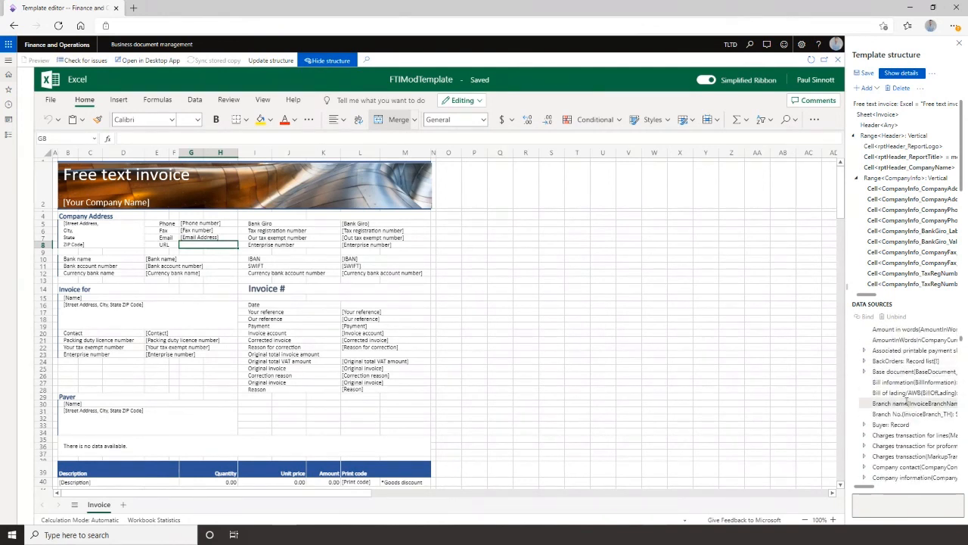
{"action": "scroll", "coordinate": [907, 412], "scroll_direction": "down", "scroll_amount": 2}
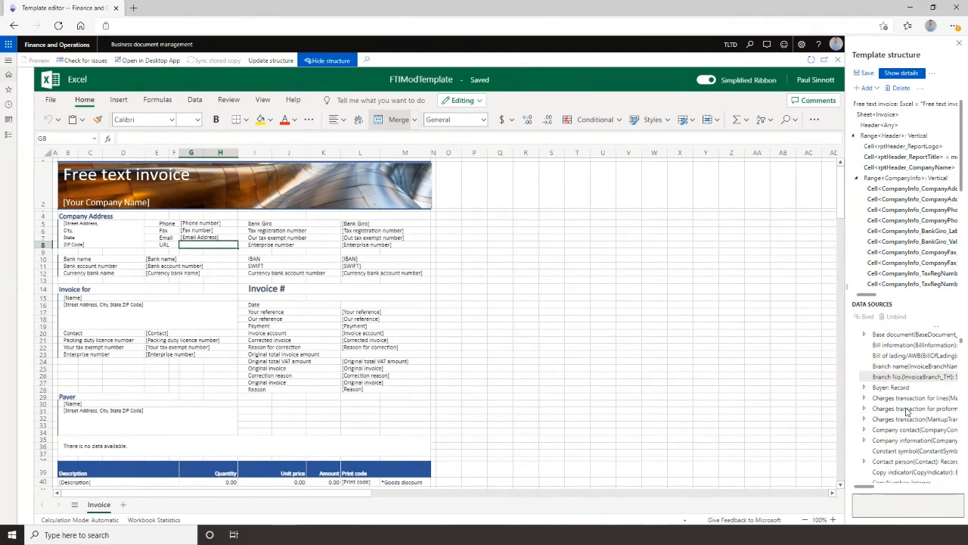
{"action": "left_click", "coordinate": [865, 428]}
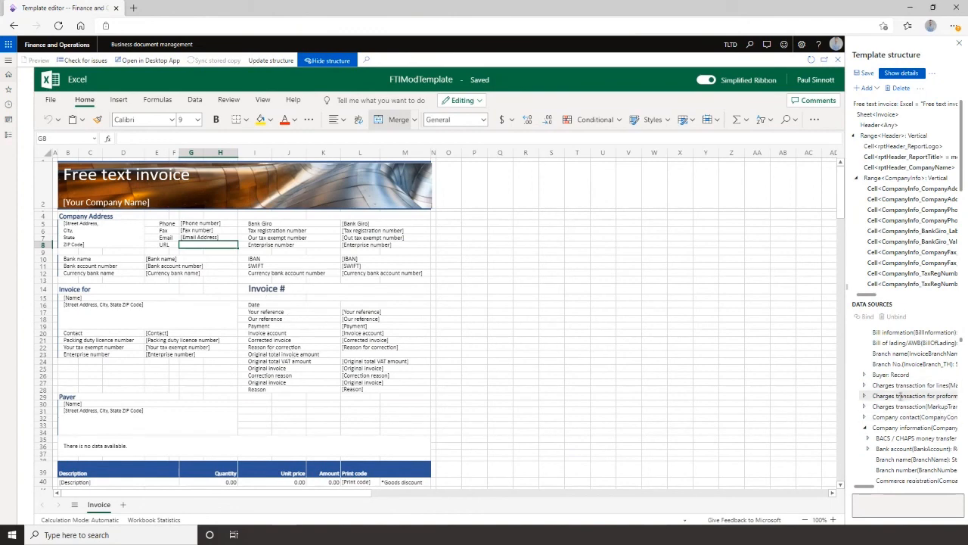
{"action": "scroll", "coordinate": [900, 395], "scroll_direction": "down", "scroll_amount": 10}
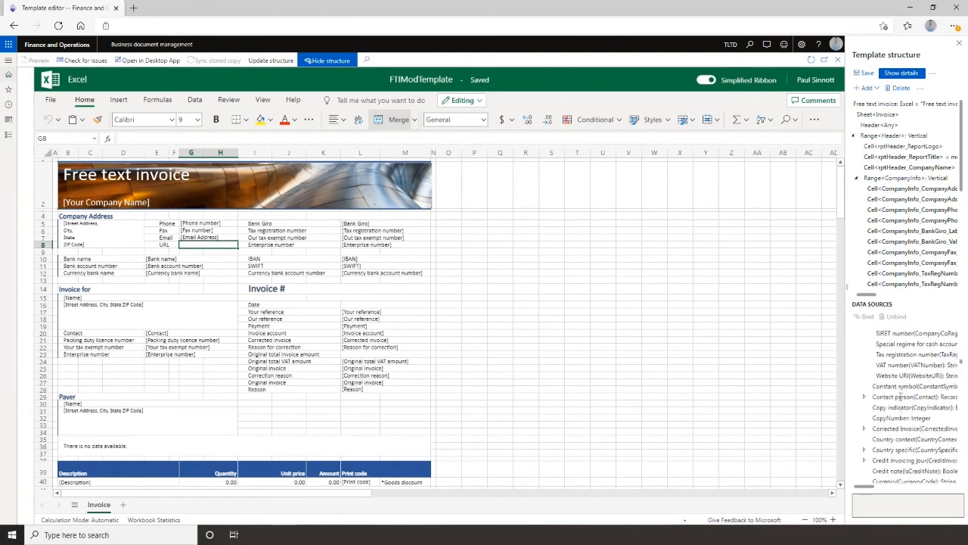
{"action": "scroll", "coordinate": [900, 396], "scroll_direction": "up", "scroll_amount": 2}
{"action": "left_click", "coordinate": [892, 407]}
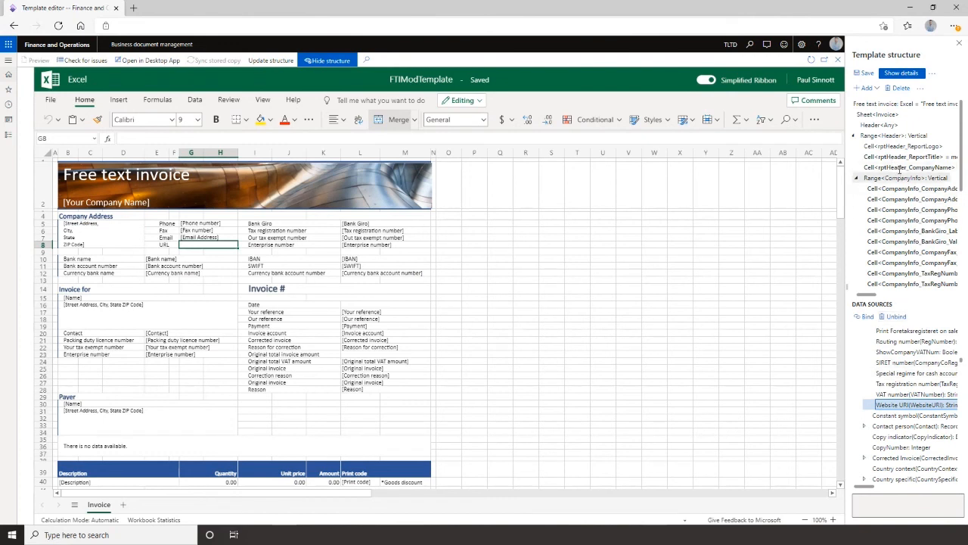
{"action": "left_click", "coordinate": [866, 73]}
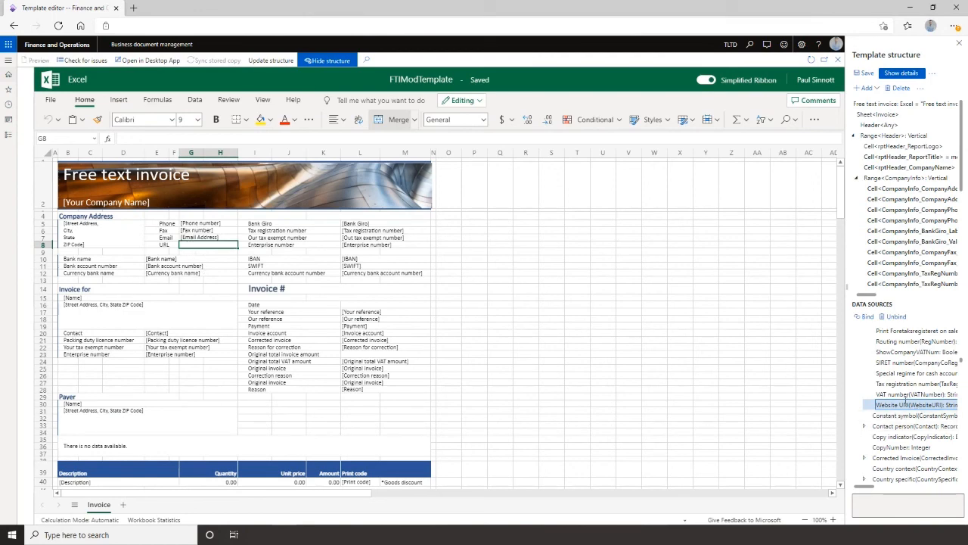
Close the template editor and publish the Free text invoice (Excel) demo123 template.
{"action": "left_click", "coordinate": [959, 42]}
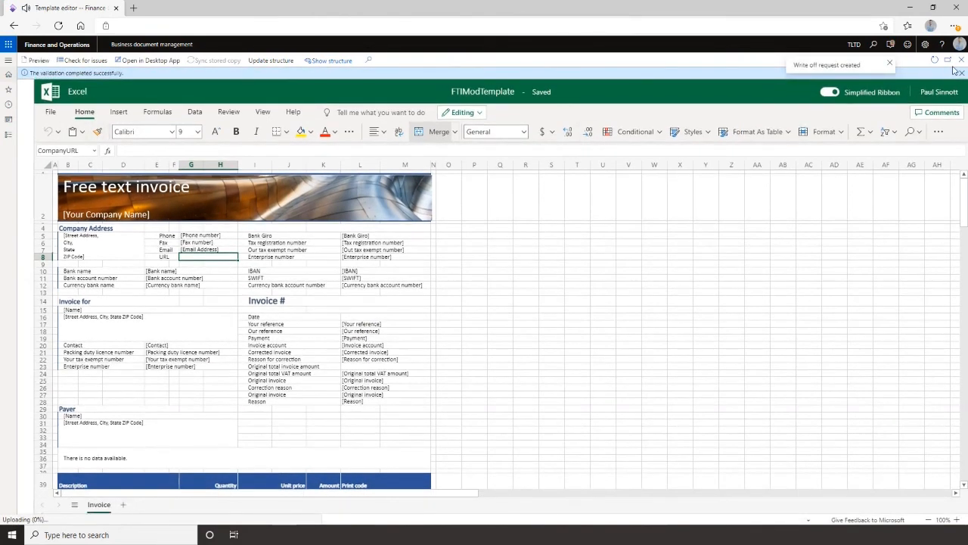
{"action": "left_click", "coordinate": [958, 72]}
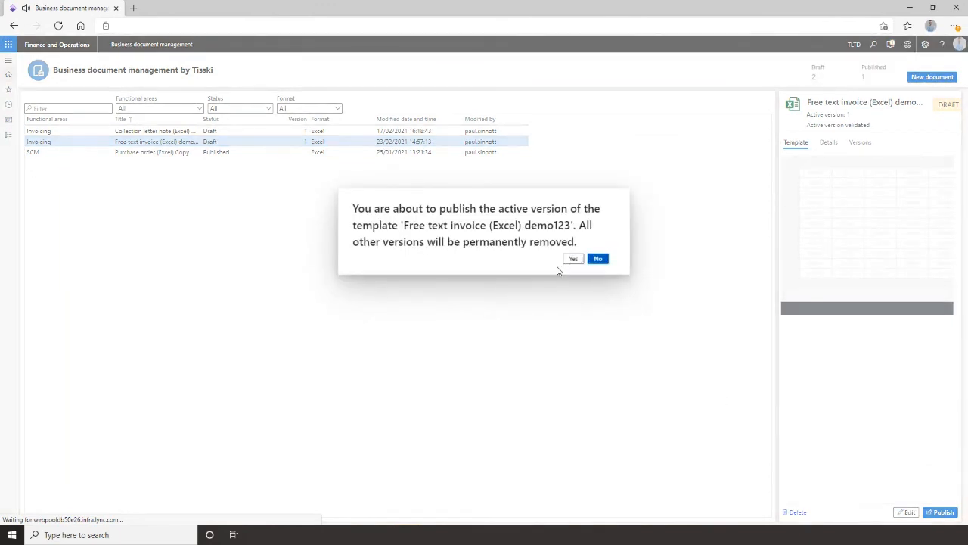
Open the Form setup page of the Sales ledger module.
{"action": "left_click", "coordinate": [8, 63]}
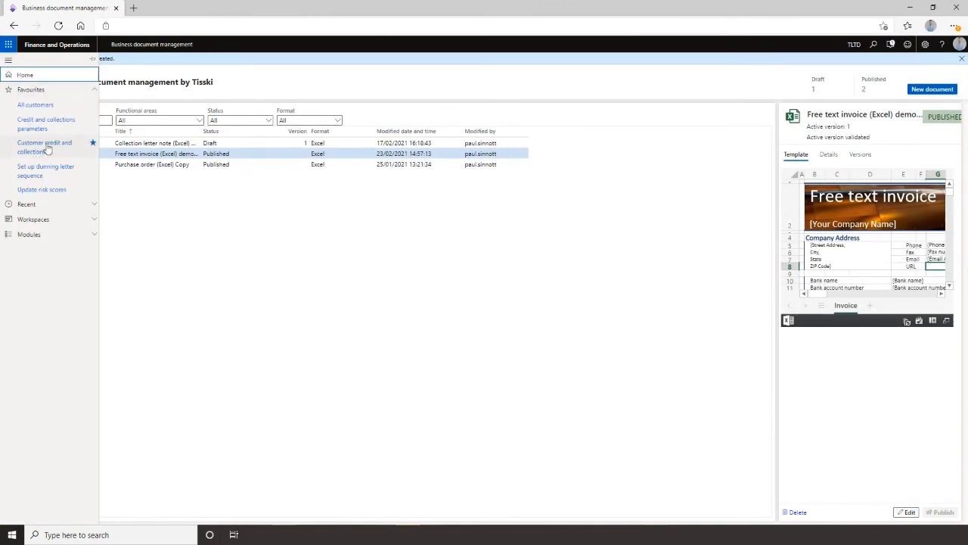
{"action": "left_click", "coordinate": [43, 206]}
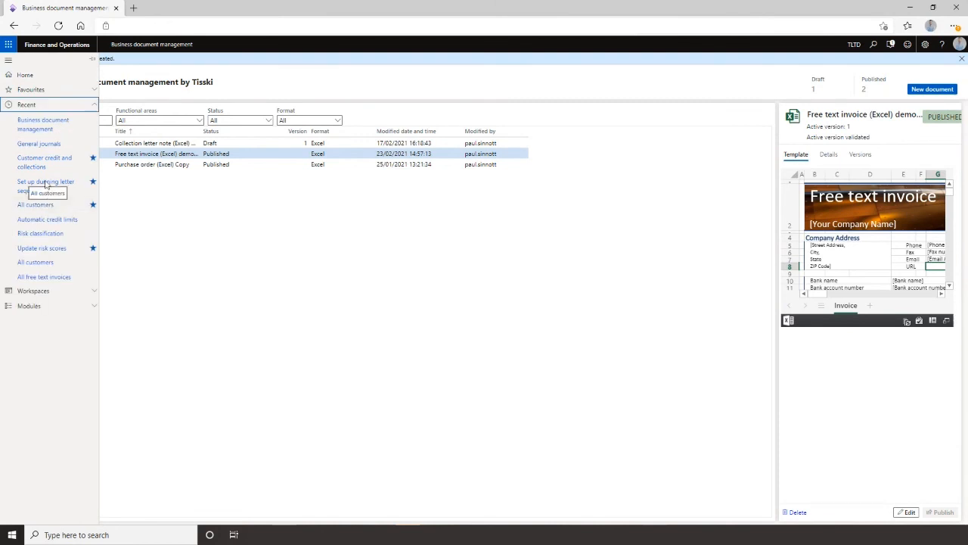
{"action": "left_click", "coordinate": [33, 106]}
{"action": "left_click", "coordinate": [47, 138]}
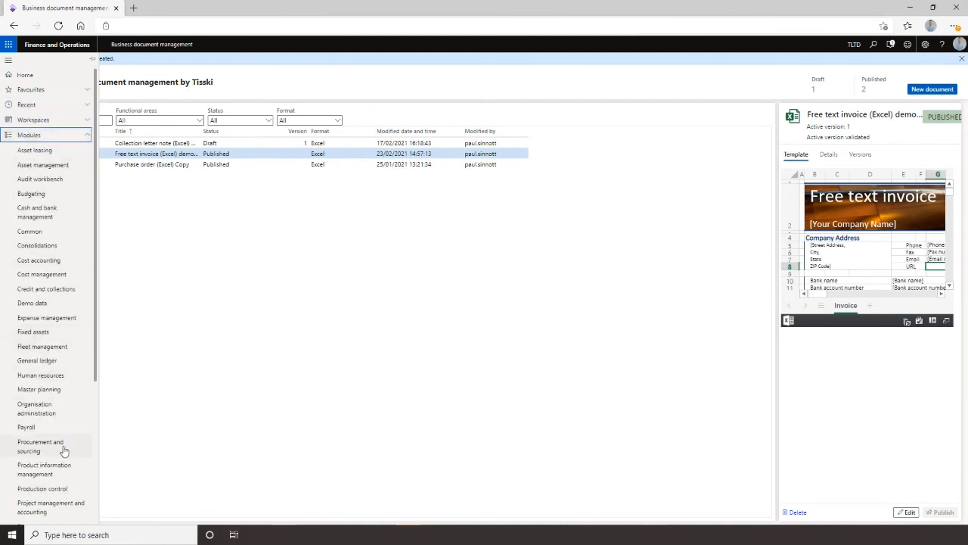
{"action": "scroll", "coordinate": [63, 451], "scroll_direction": "down", "scroll_amount": 1}
{"action": "scroll", "coordinate": [63, 451], "scroll_direction": "down", "scroll_amount": 2}
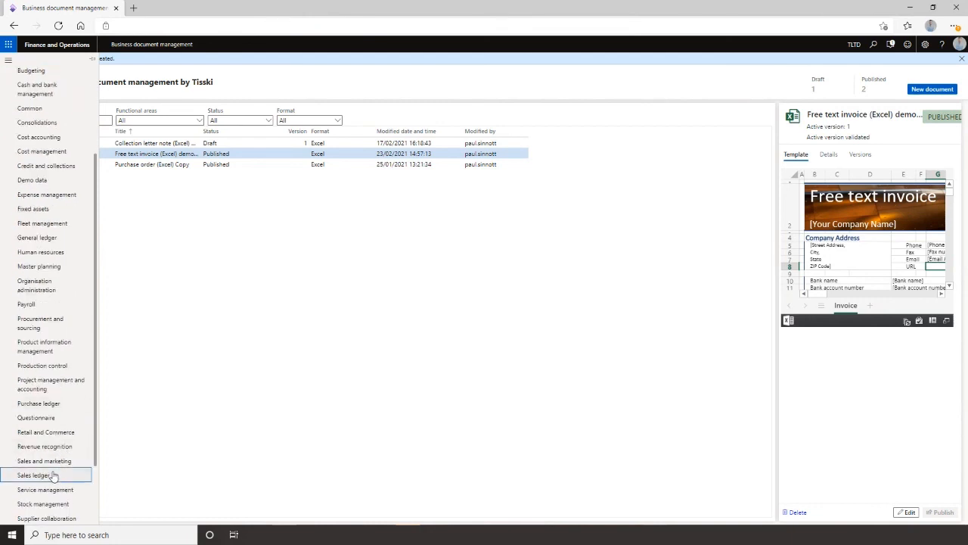
{"action": "left_click", "coordinate": [53, 475]}
{"action": "scroll", "coordinate": [55, 476], "scroll_direction": "down", "scroll_amount": 2}
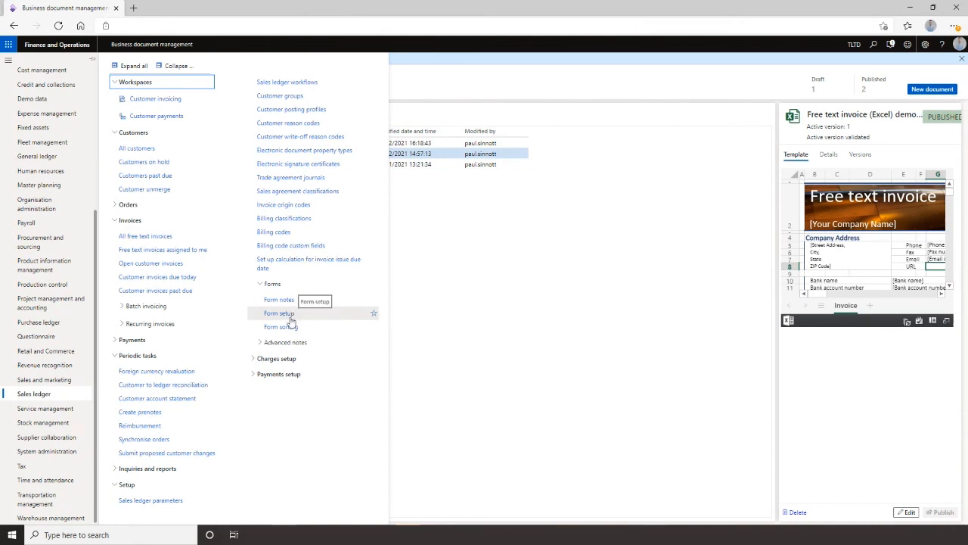
{"action": "left_click", "coordinate": [292, 315]}
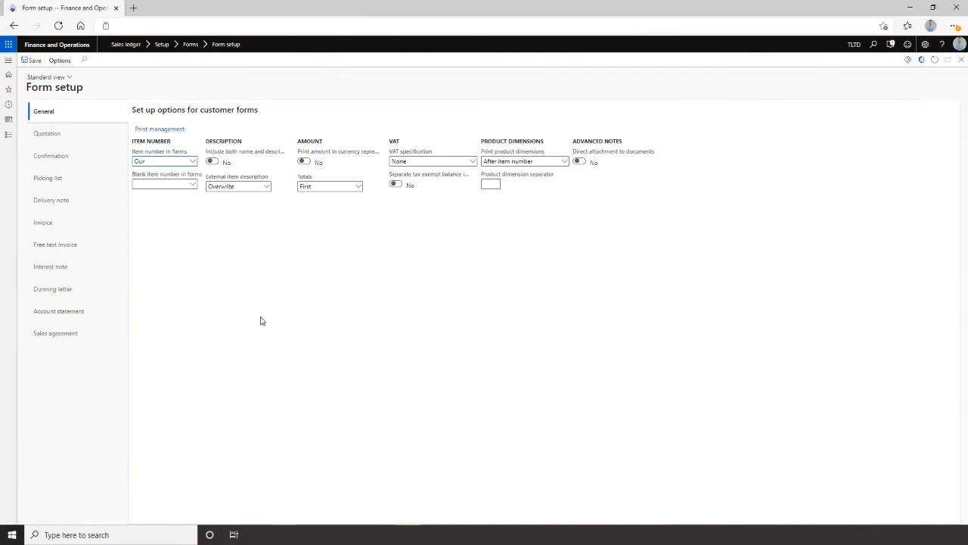
In print management, set the Free text invoice original's report format to Free text invoice (Excel) demo123.
{"action": "left_click", "coordinate": [160, 132]}
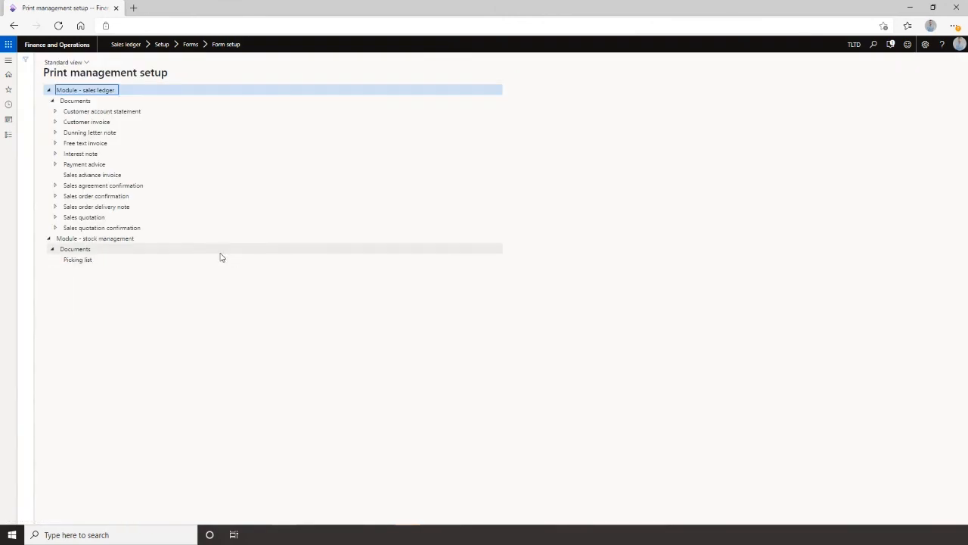
{"action": "left_click", "coordinate": [55, 143]}
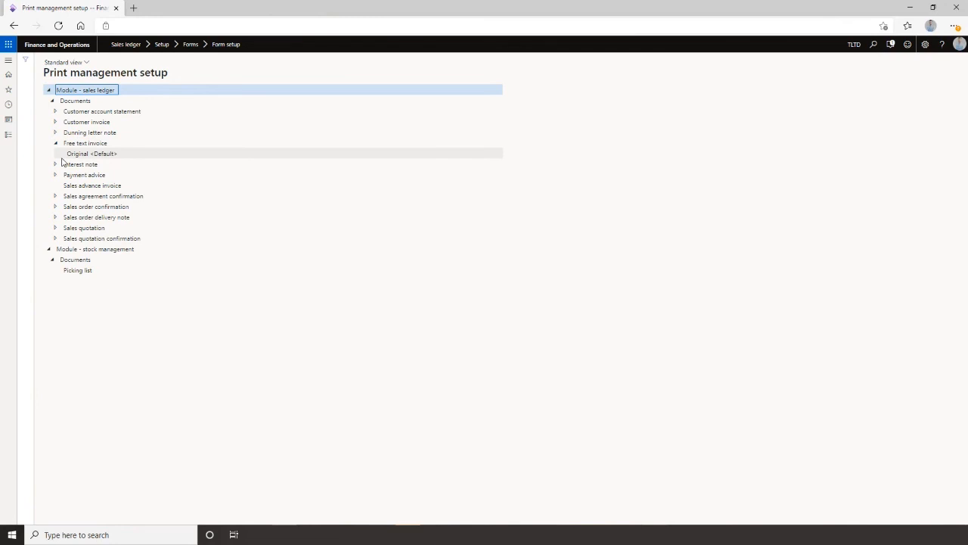
{"action": "left_click", "coordinate": [84, 154]}
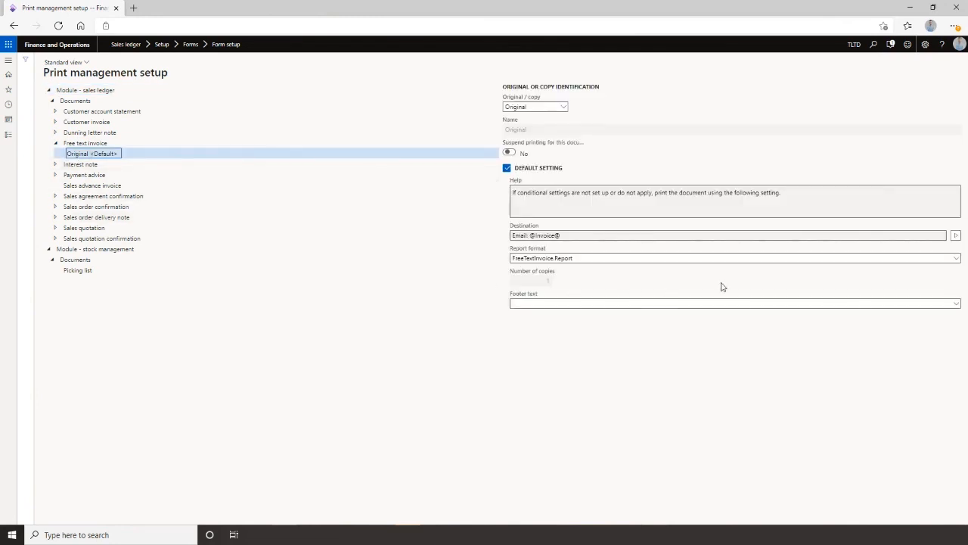
{"action": "left_click", "coordinate": [957, 260]}
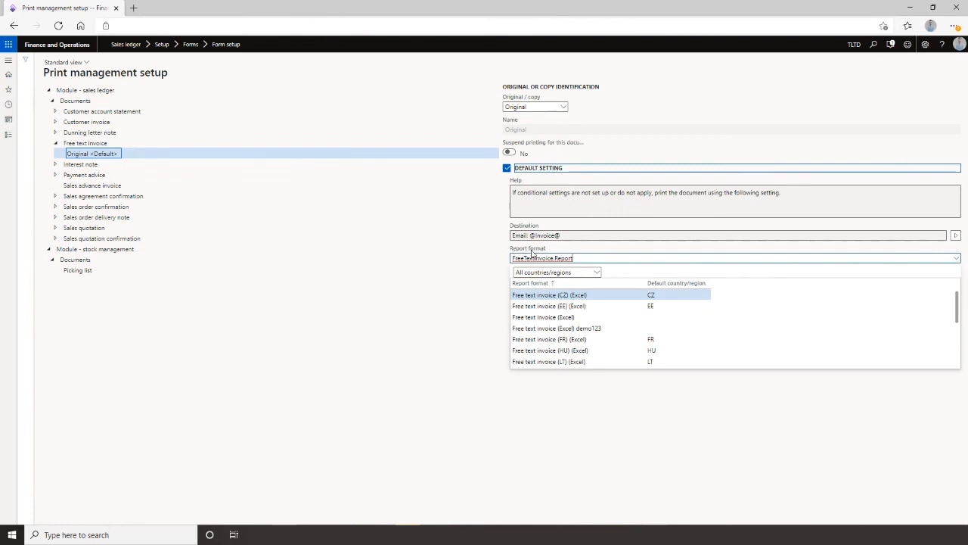
{"action": "left_click", "coordinate": [593, 329]}
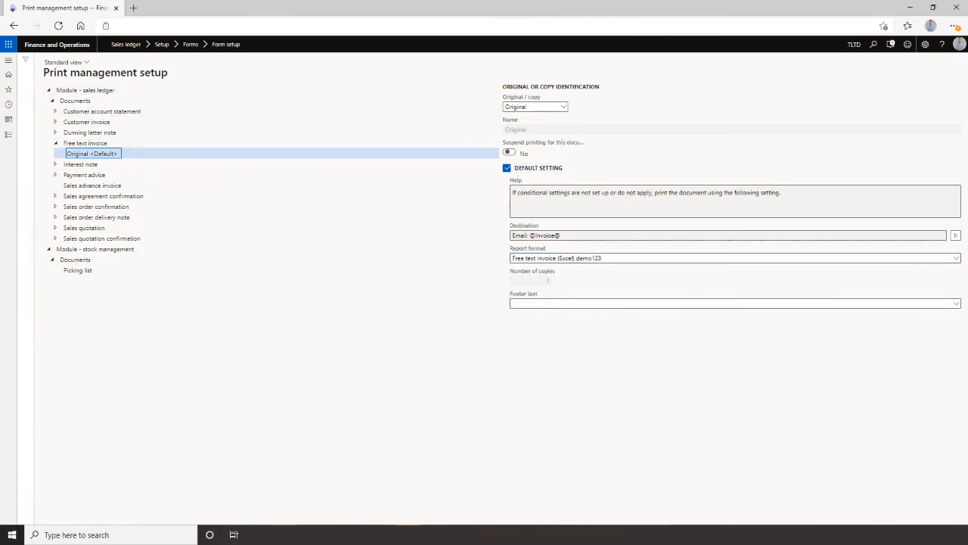
Open the All free text invoices list from the Sales ledger module.
{"action": "left_click", "coordinate": [8, 60]}
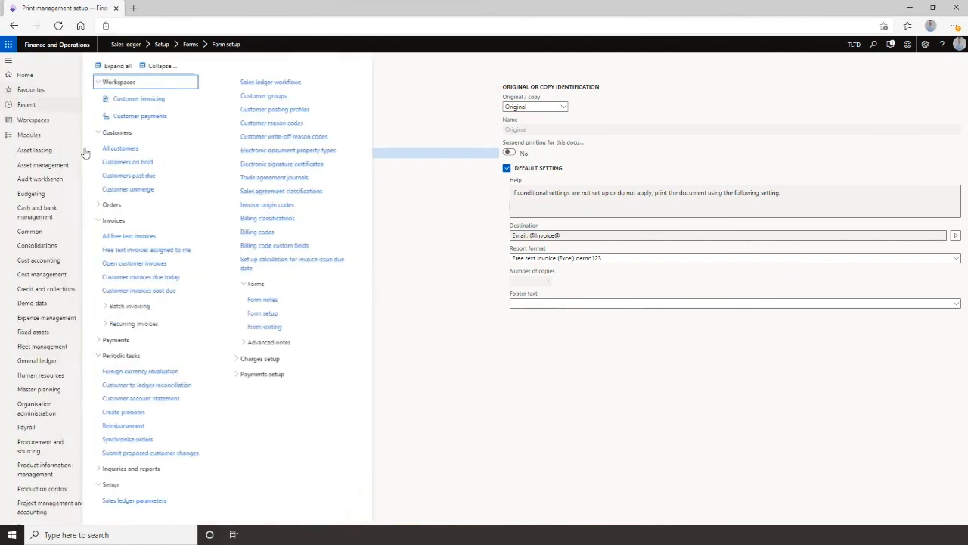
{"action": "left_click", "coordinate": [34, 105]}
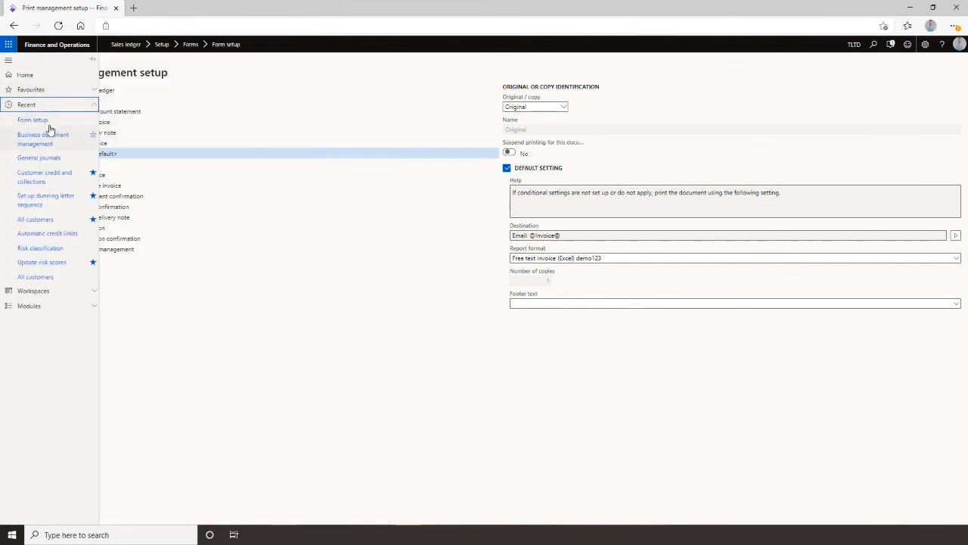
{"action": "left_click", "coordinate": [46, 91]}
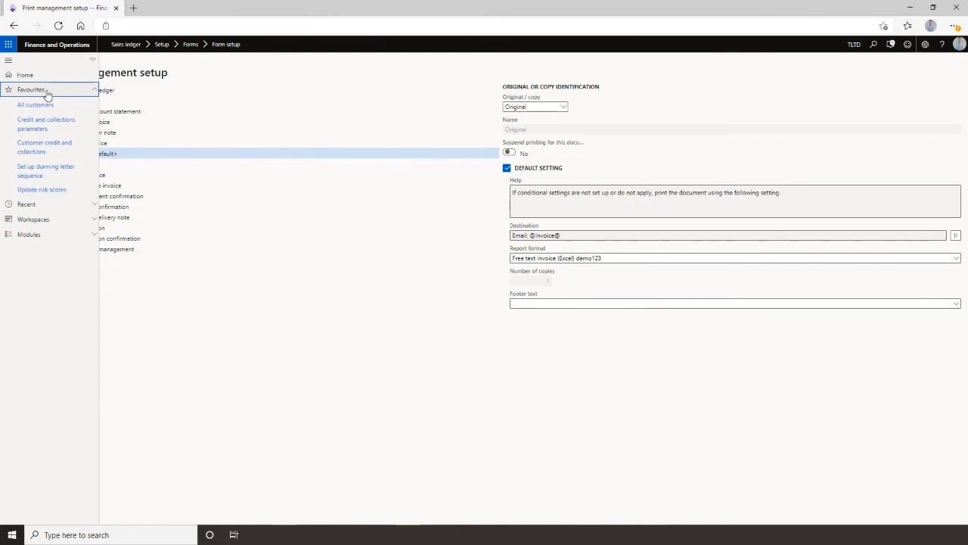
{"action": "left_click", "coordinate": [45, 90]}
{"action": "left_click", "coordinate": [46, 119]}
{"action": "left_click", "coordinate": [41, 105]}
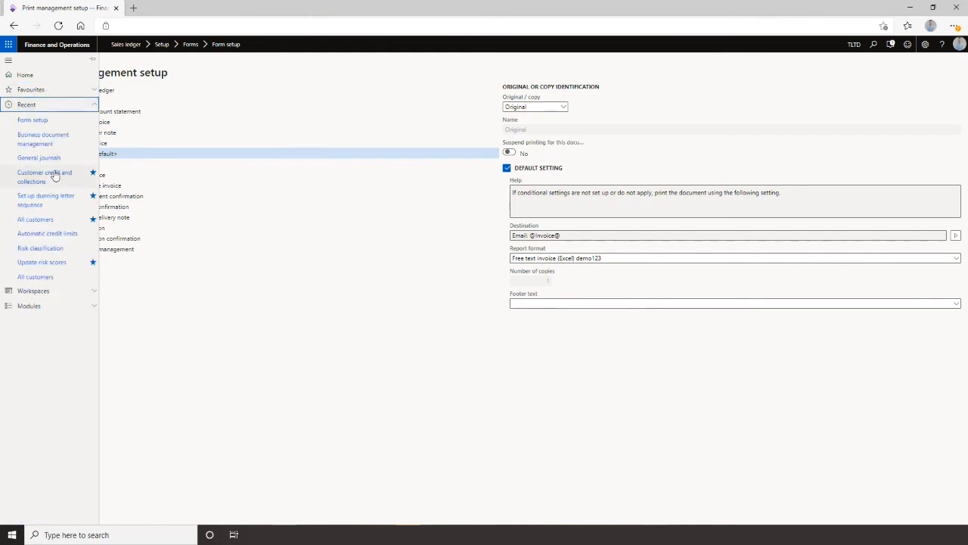
{"action": "left_click", "coordinate": [38, 304]}
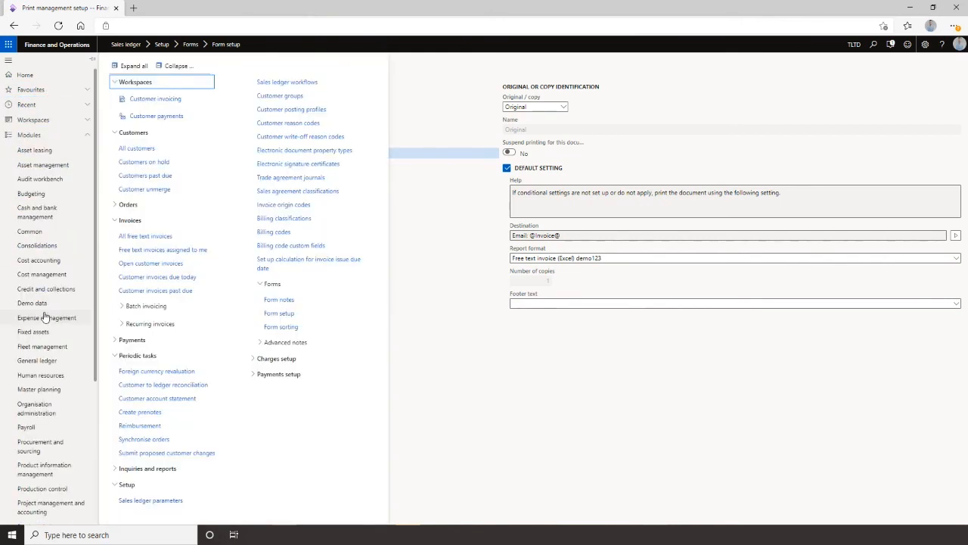
{"action": "left_click", "coordinate": [136, 236]}
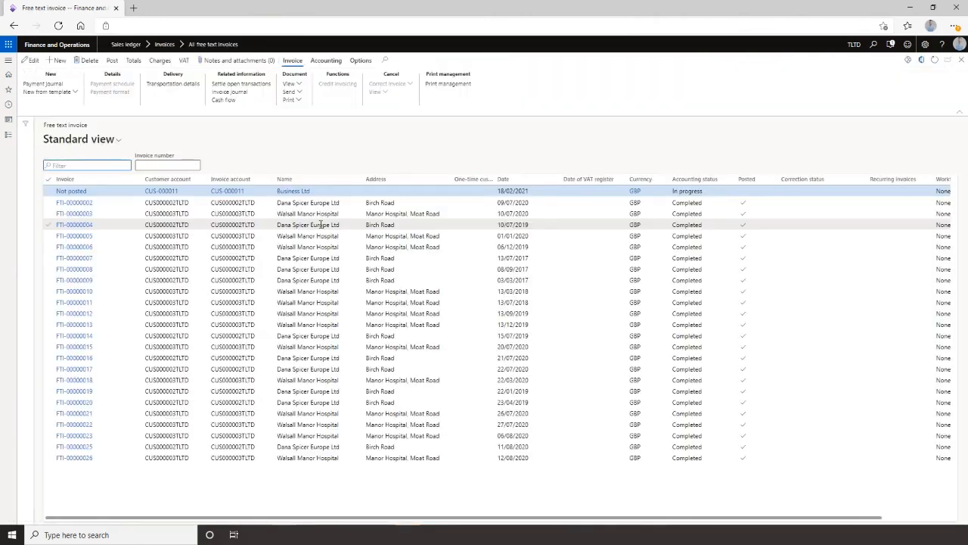
Print the original of posted free text invoice FTI-00000002 and open the downloaded Excel invoice.
{"action": "left_click", "coordinate": [308, 203]}
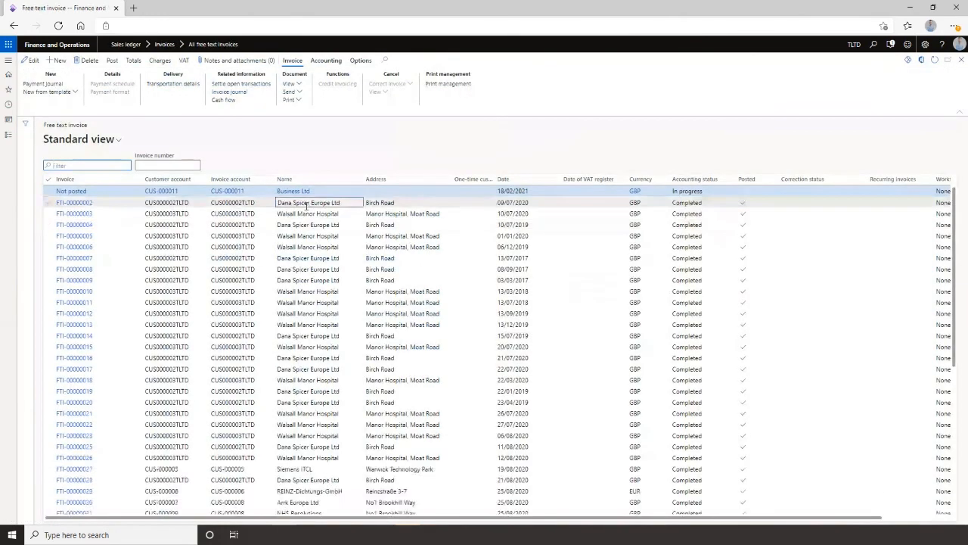
{"action": "left_click", "coordinate": [300, 101]}
{"action": "left_click", "coordinate": [300, 100]}
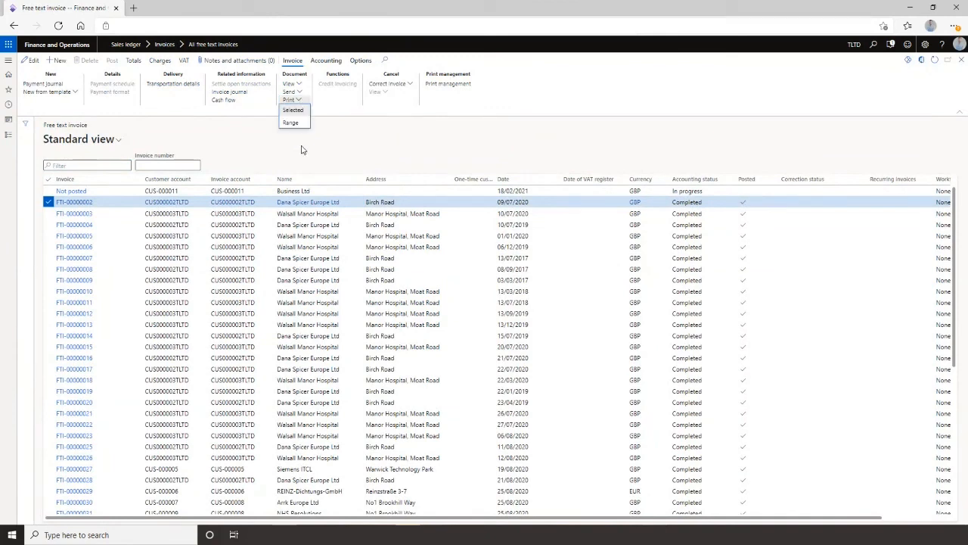
{"action": "left_click", "coordinate": [292, 115]}
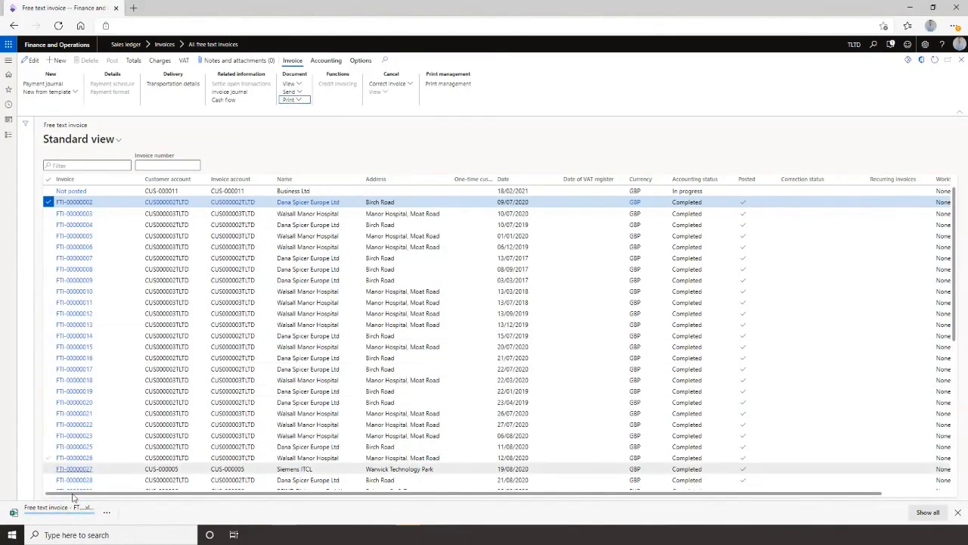
{"action": "left_click", "coordinate": [45, 515]}
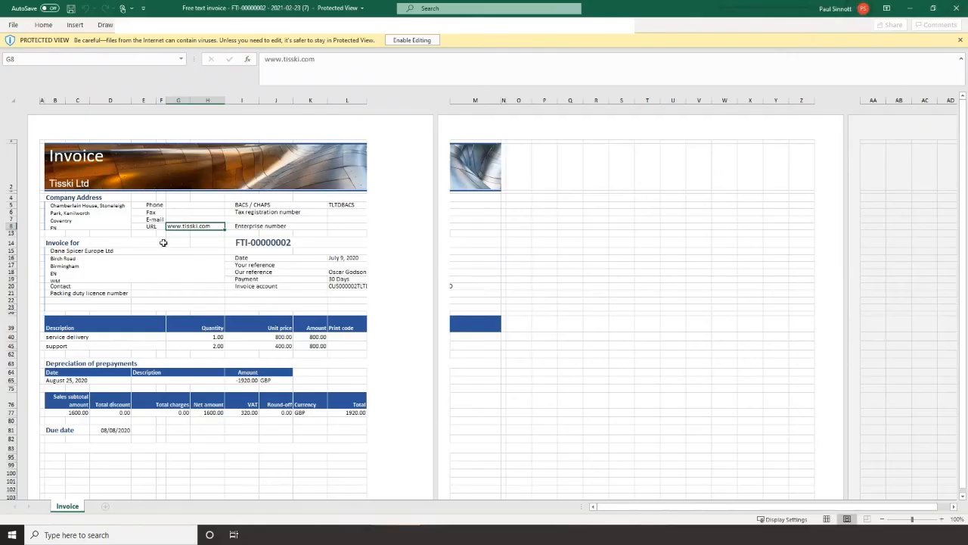
Inspect the URL label and its neighbouring cell in the generated invoice, then close the workbook.
{"action": "left_click", "coordinate": [152, 227]}
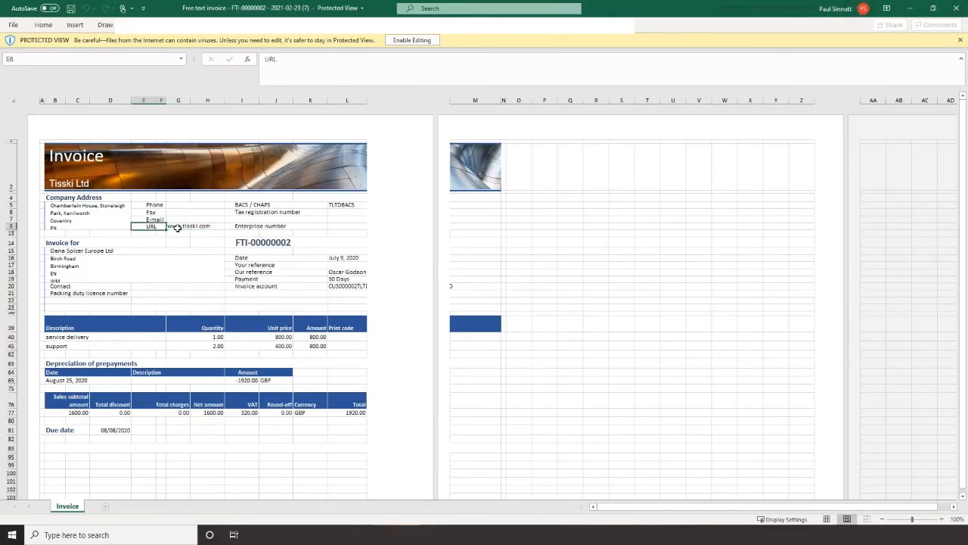
{"action": "left_click", "coordinate": [177, 227]}
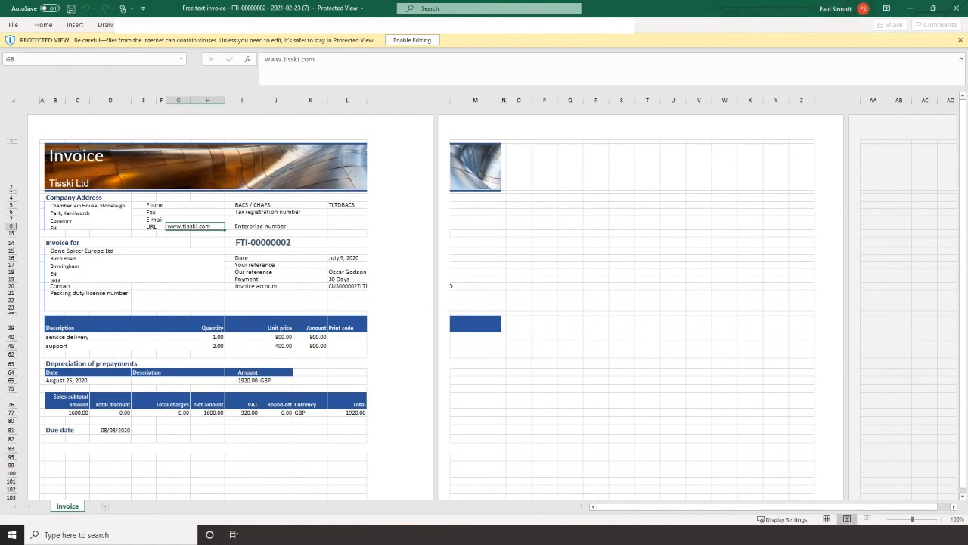
{"action": "left_click", "coordinate": [958, 8]}
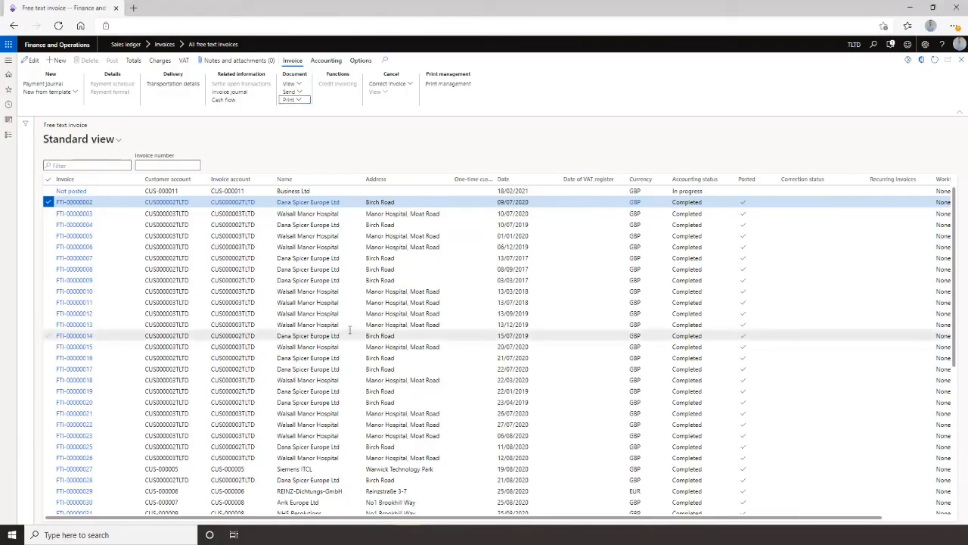